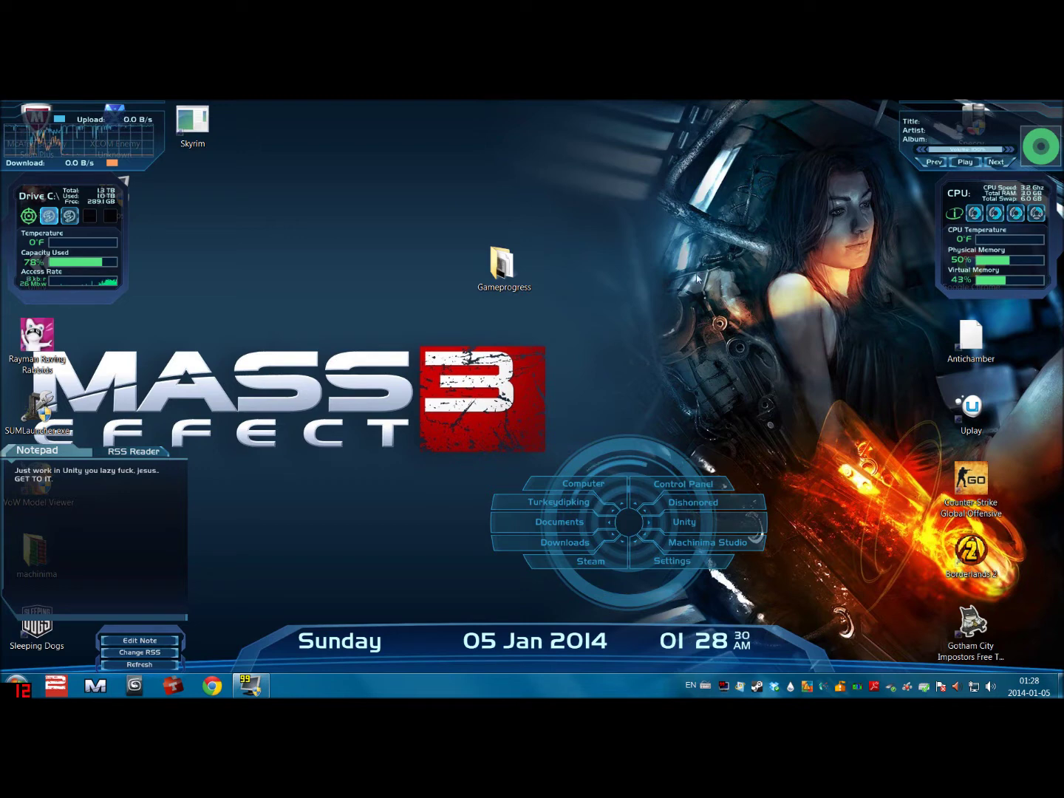
Launch Machinima Studio and load its World of Warcraft plugin with the enGB Mists of Pandaria profile
key(super)
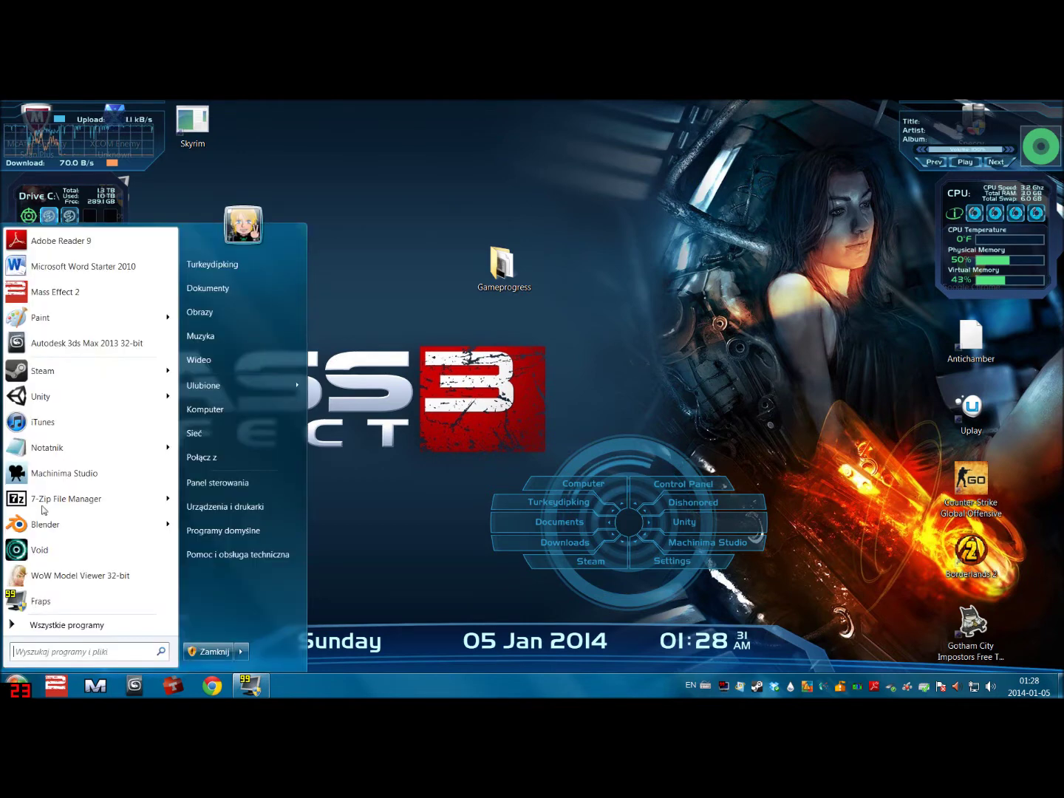
key(super)
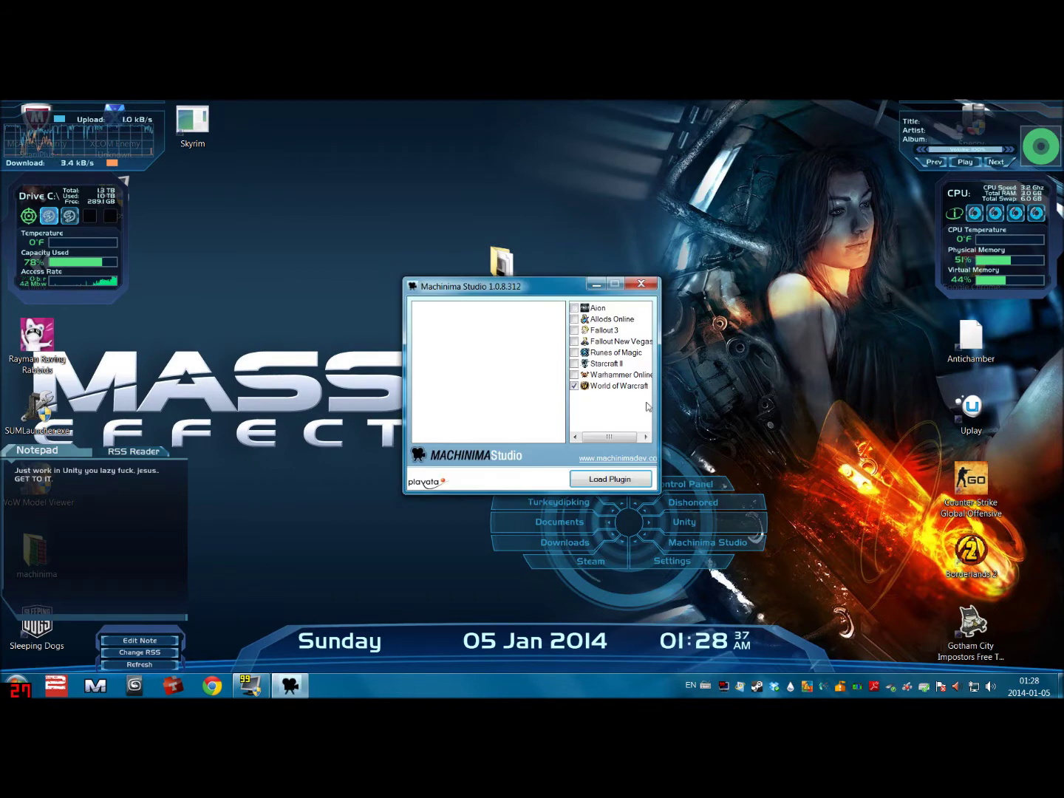
click(602, 480)
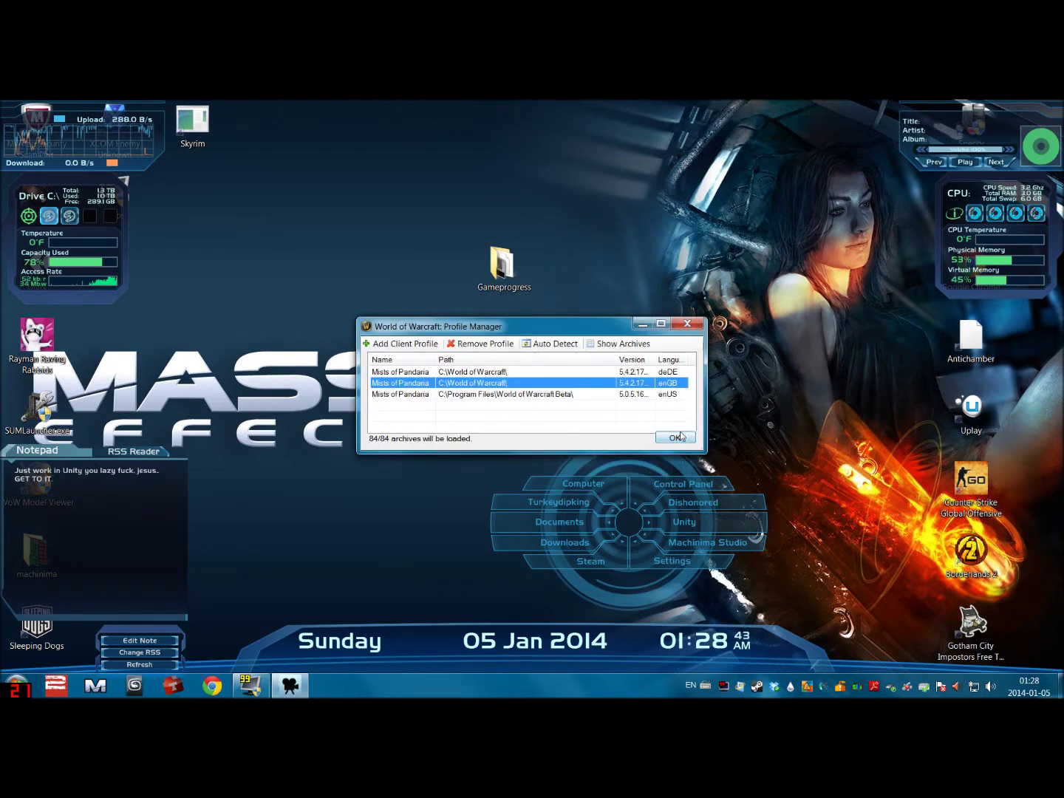
click(681, 437)
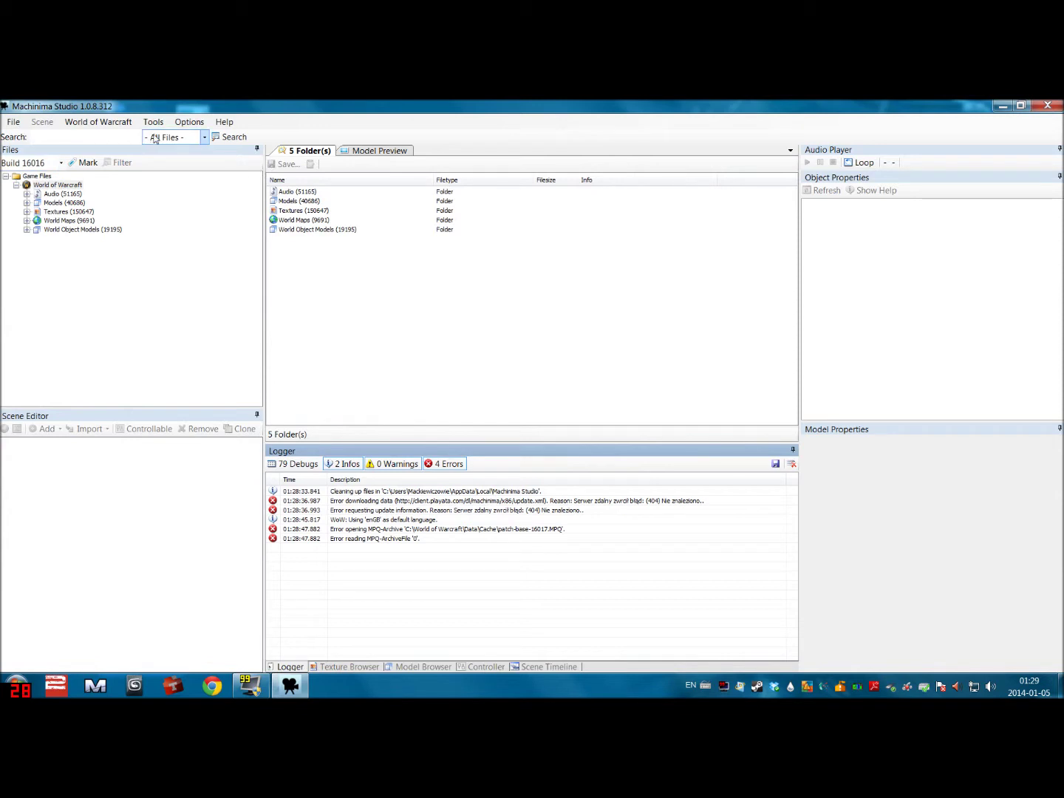
Restrict the file search to the Model type and search for "sword"
click(178, 139)
click(179, 175)
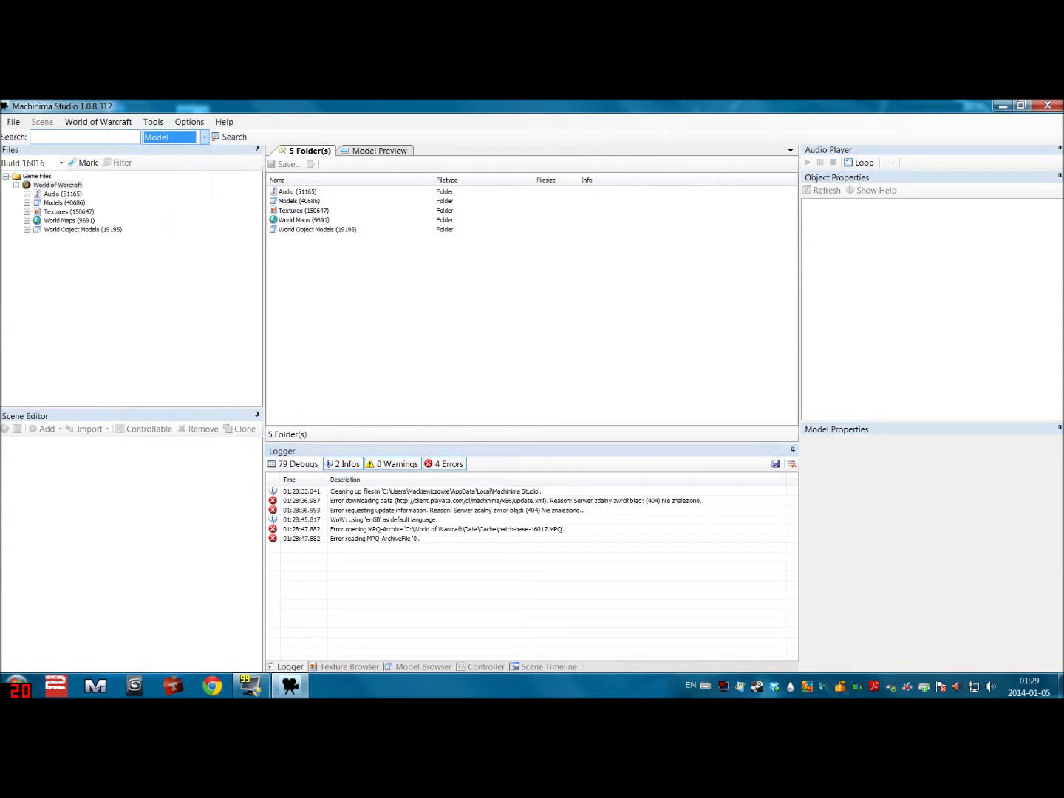
text(sword)
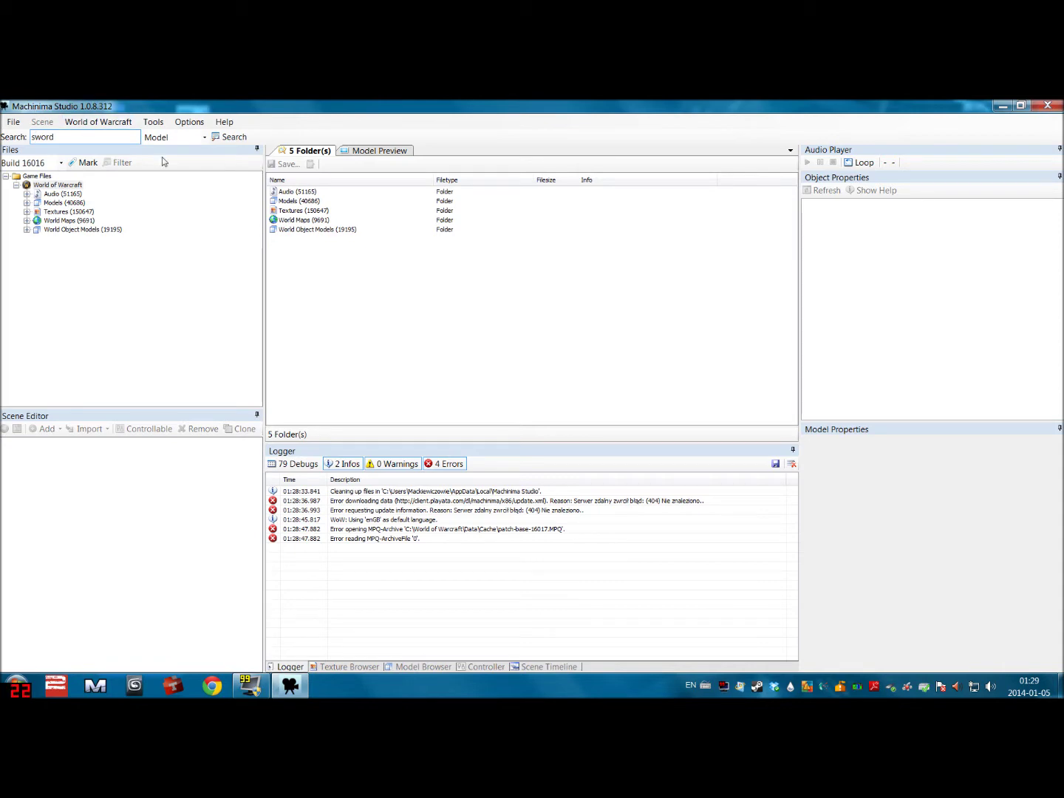
click(231, 139)
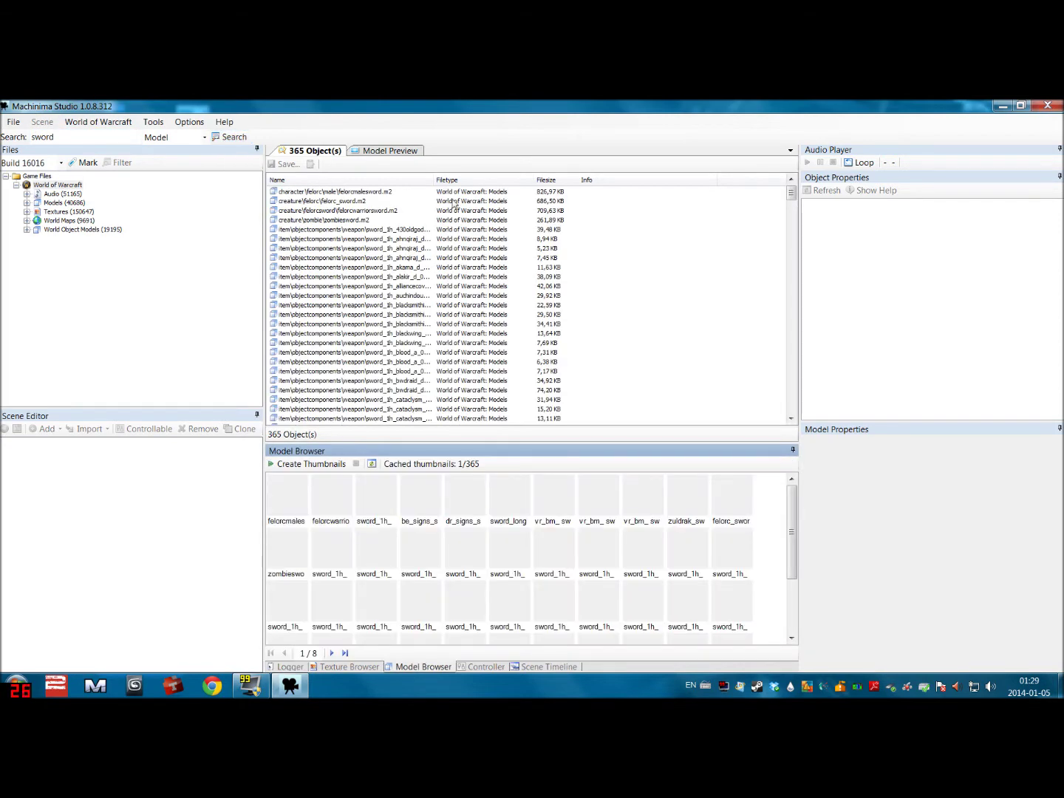
Widen the results' name column and try to preview sword_1h_pvppandarias1_c_03.m2, then return to the results
drag(431, 181, 505, 181)
scroll(444, 344, down, 20)
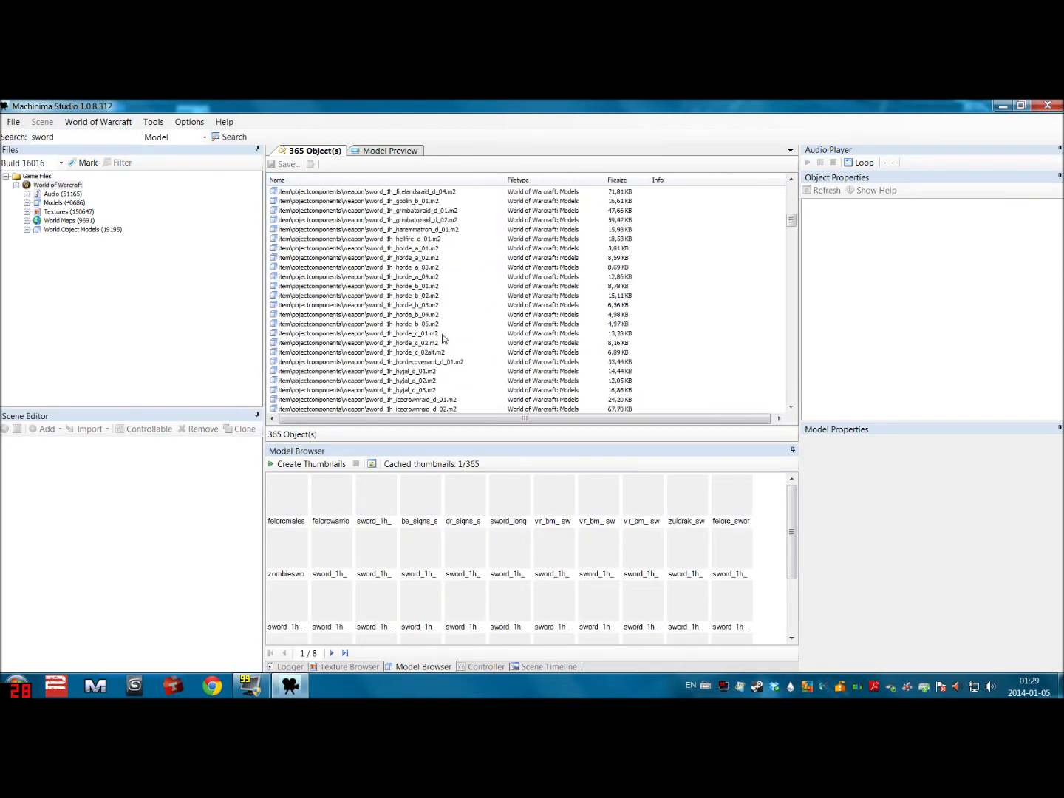
scroll(443, 344, down, 10)
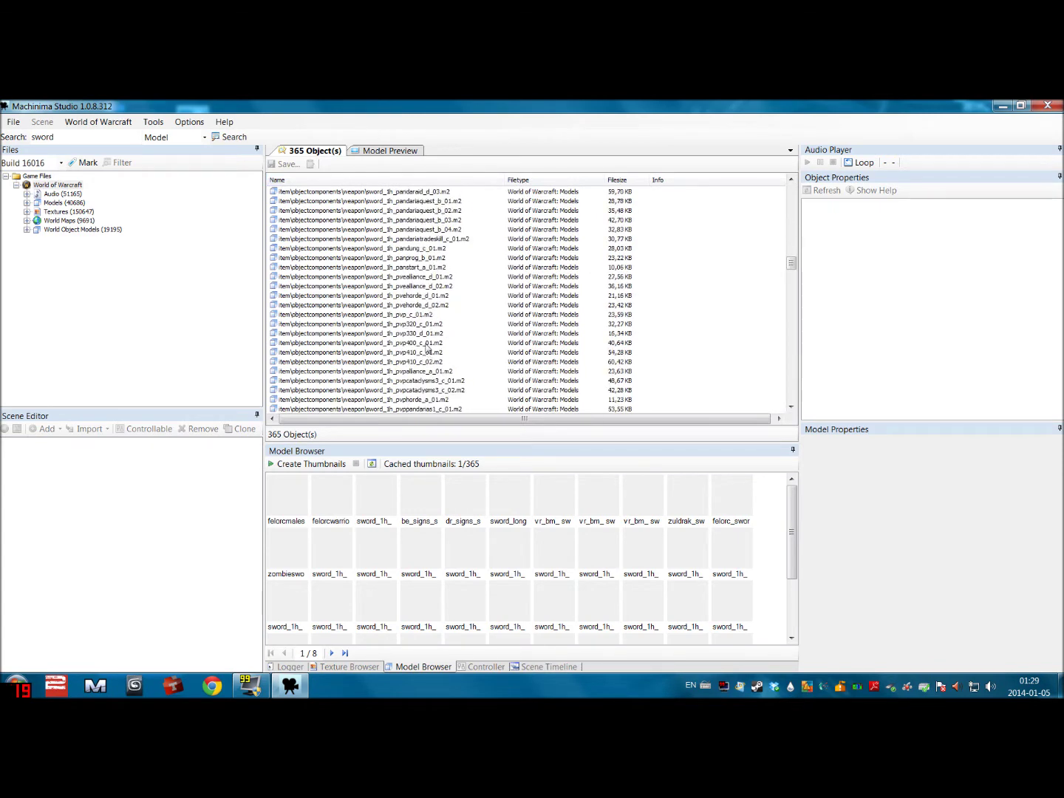
scroll(428, 348, down, 2)
scroll(454, 322, down, 4)
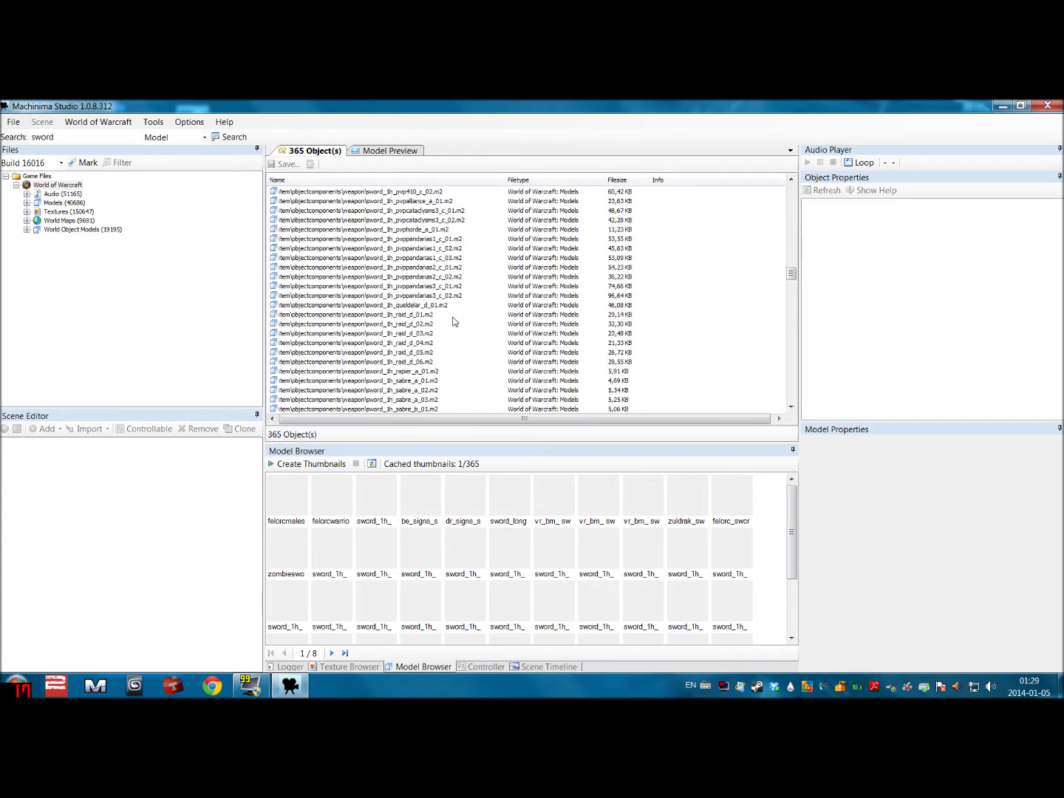
scroll(453, 325, up, 1)
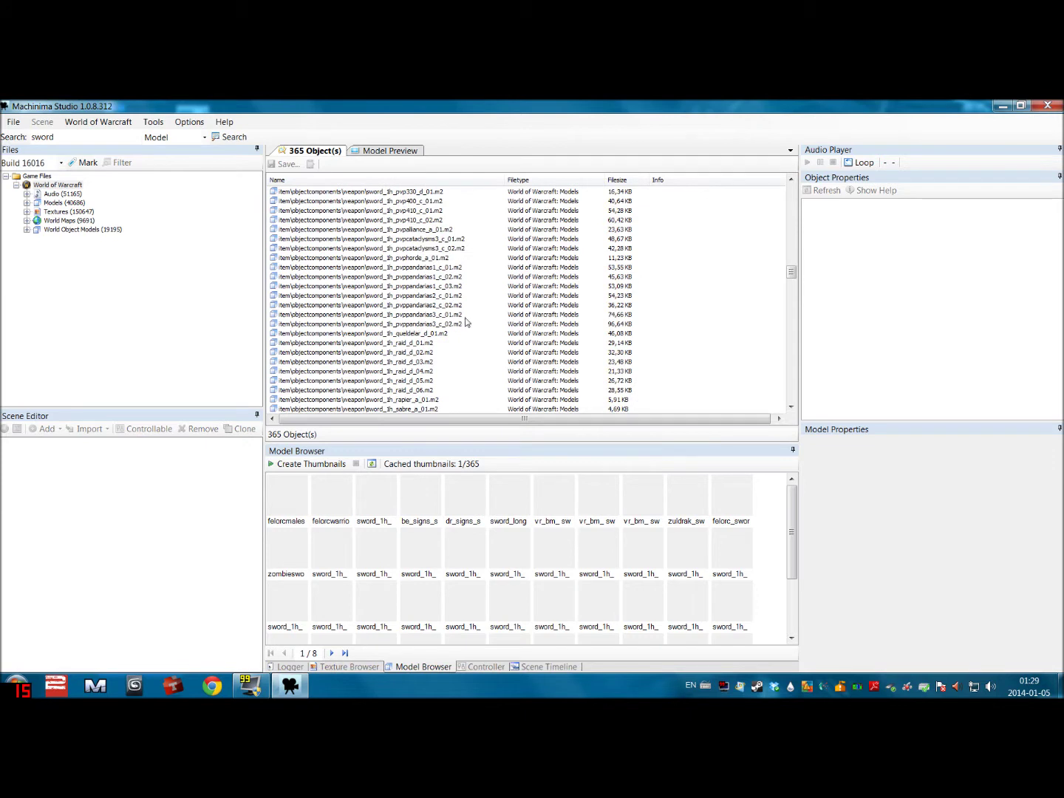
double_click(449, 286)
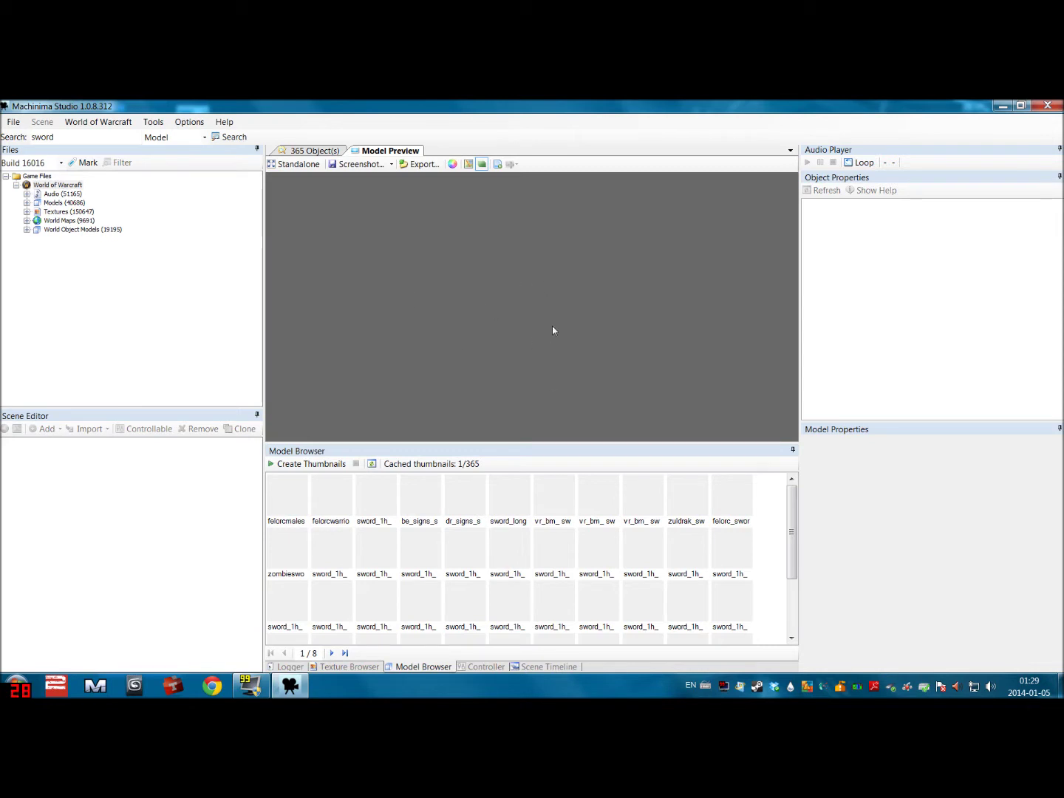
drag(473, 340, 678, 270)
click(316, 150)
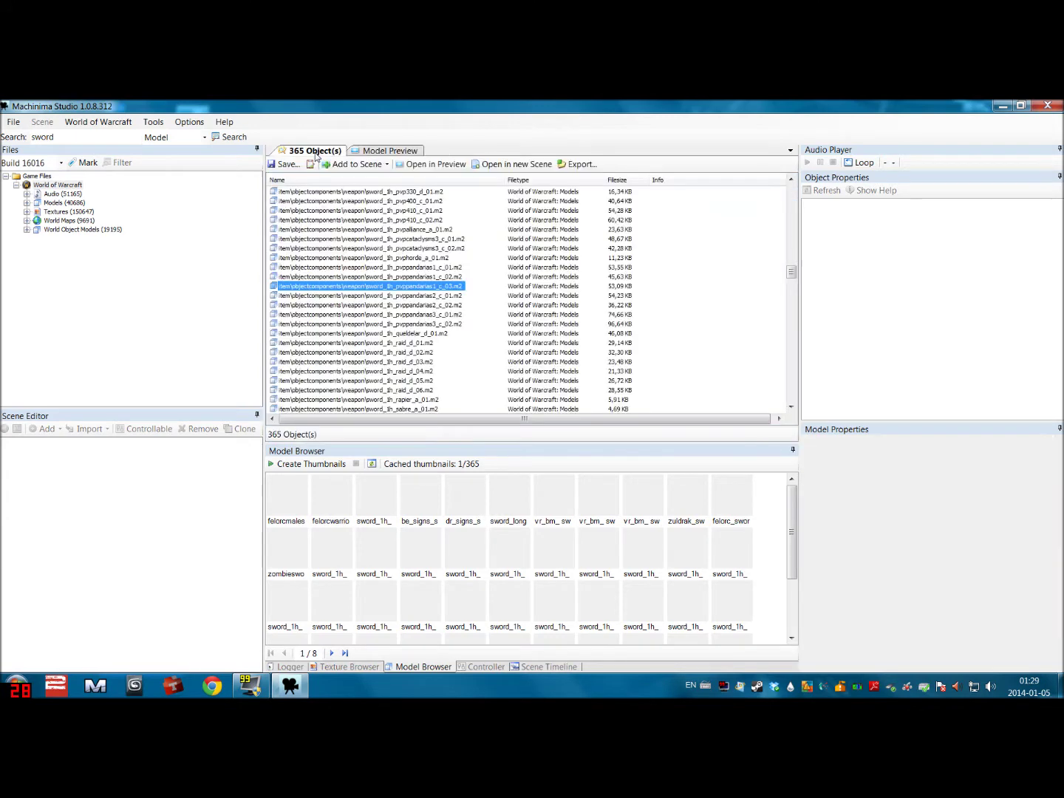
Open sword_1h_raid_d_02.m2 in the model preview, rotate it into side view and display its appearance properties
double_click(400, 353)
drag(649, 302, 584, 328)
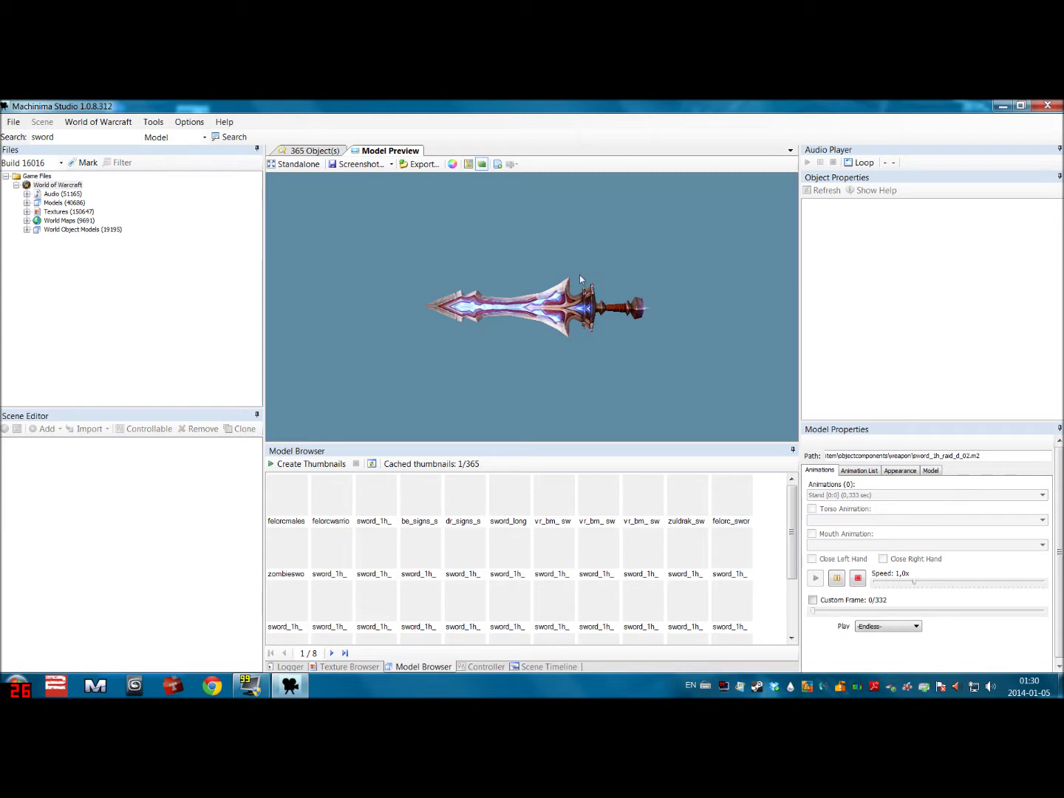
click(901, 471)
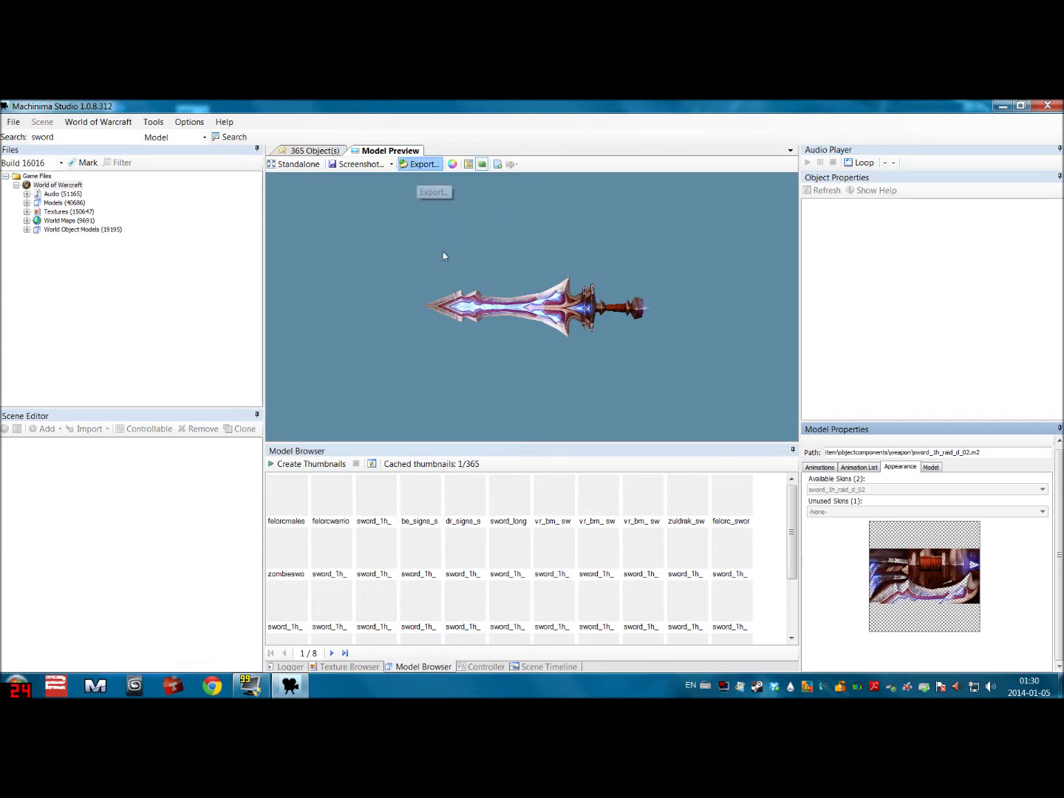
Configure the sword's export with the FBX Model Exporter and the Gladiator's Slicer skin
click(514, 285)
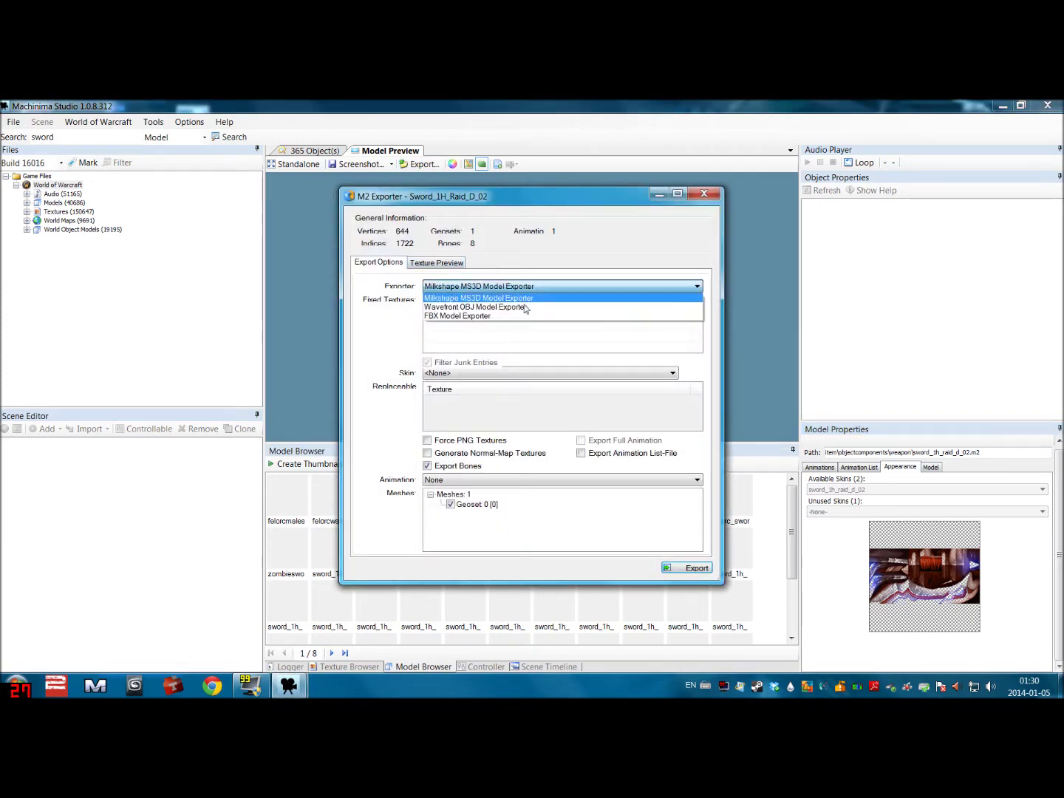
click(543, 315)
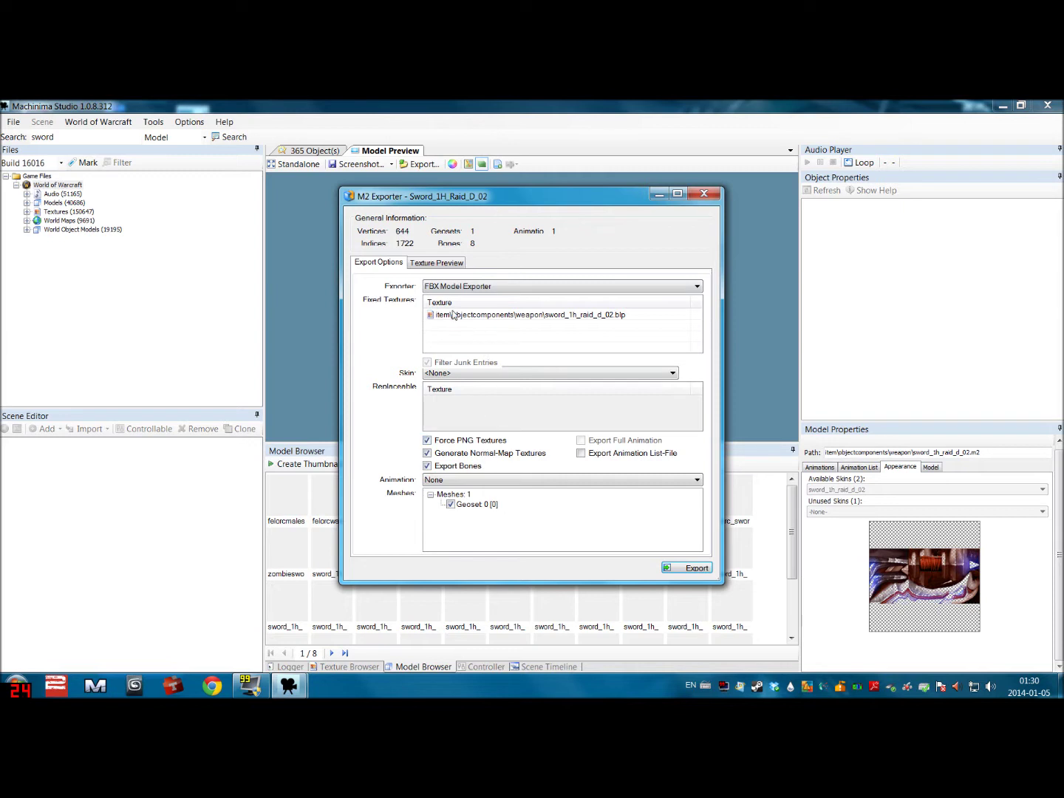
click(493, 376)
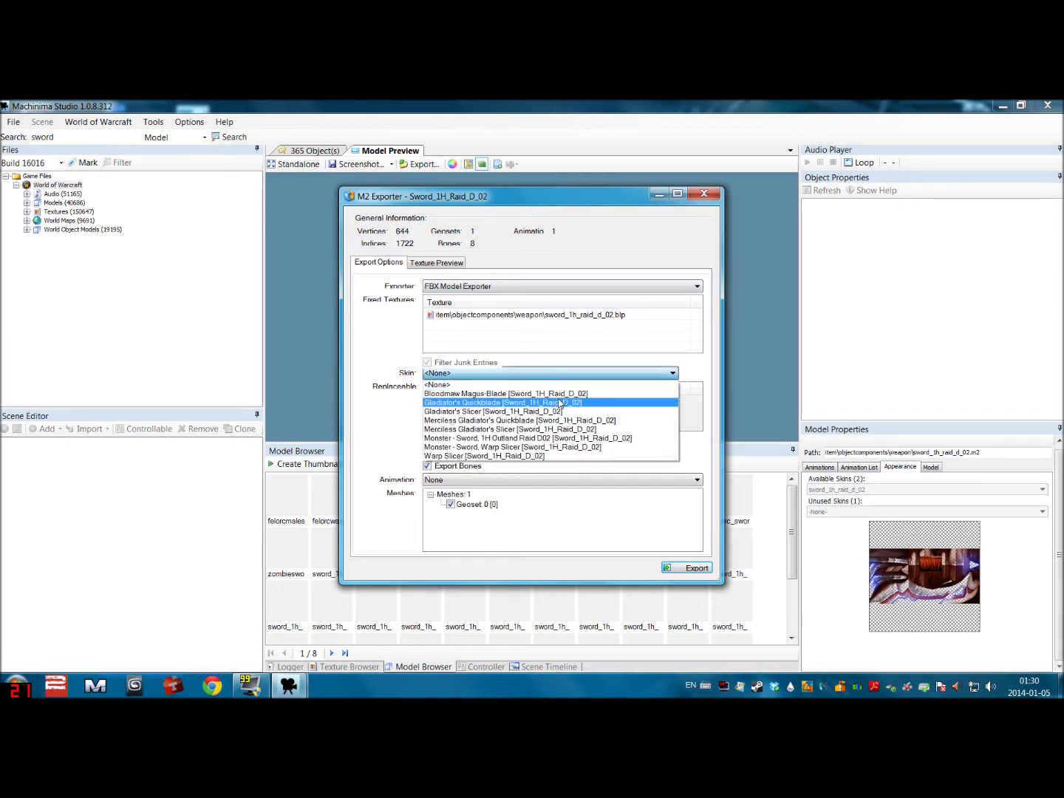
key(Up)
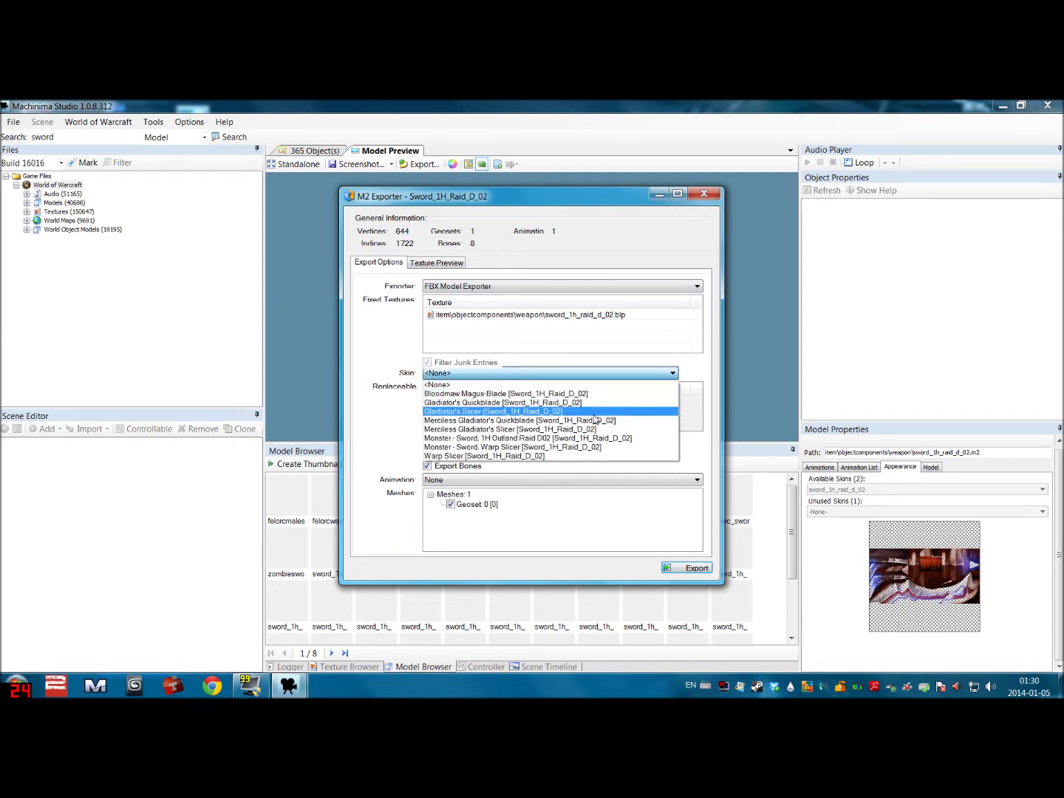
key(Return)
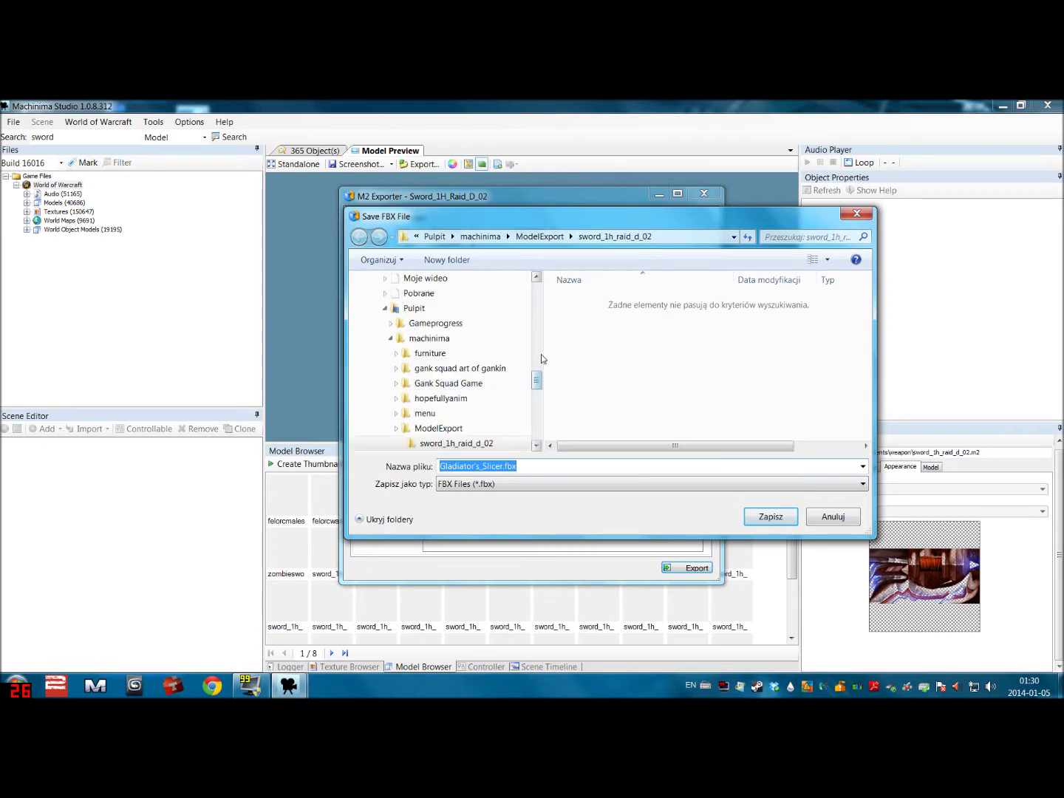
Export the sword as Gladiator's_Slicer.fbx into the Gameprogress\blender\1hsword folder
click(436, 323)
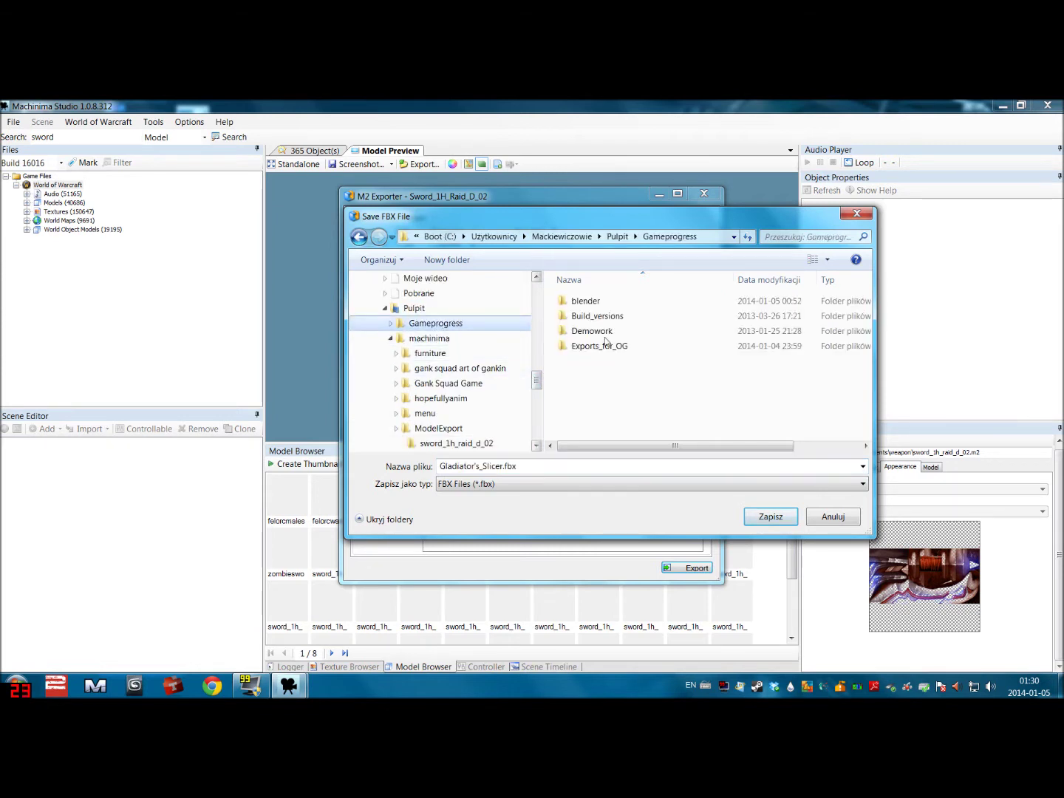
double_click(606, 302)
click(606, 303)
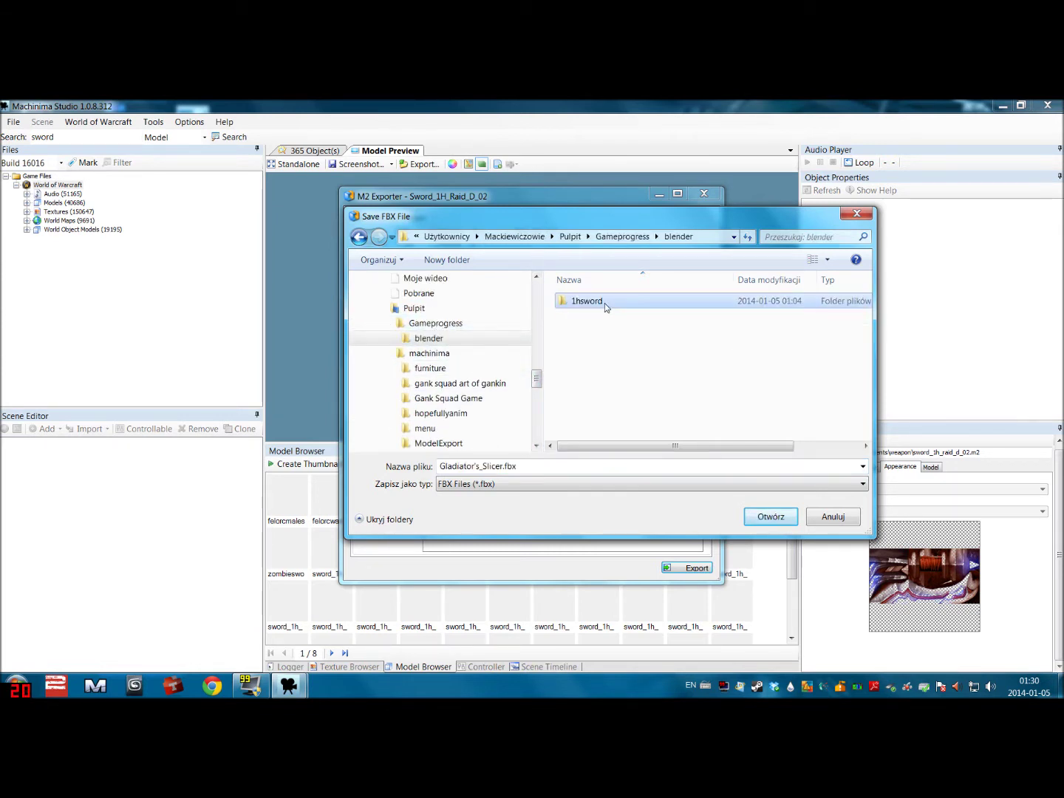
key(Return)
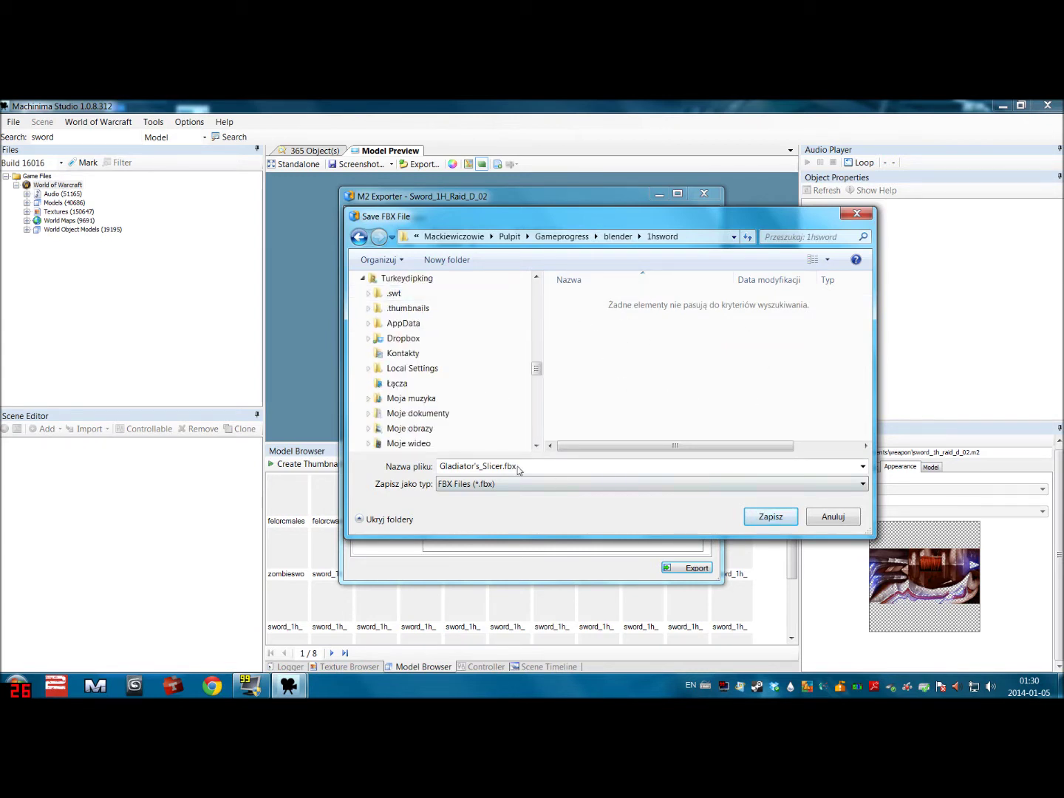
click(753, 518)
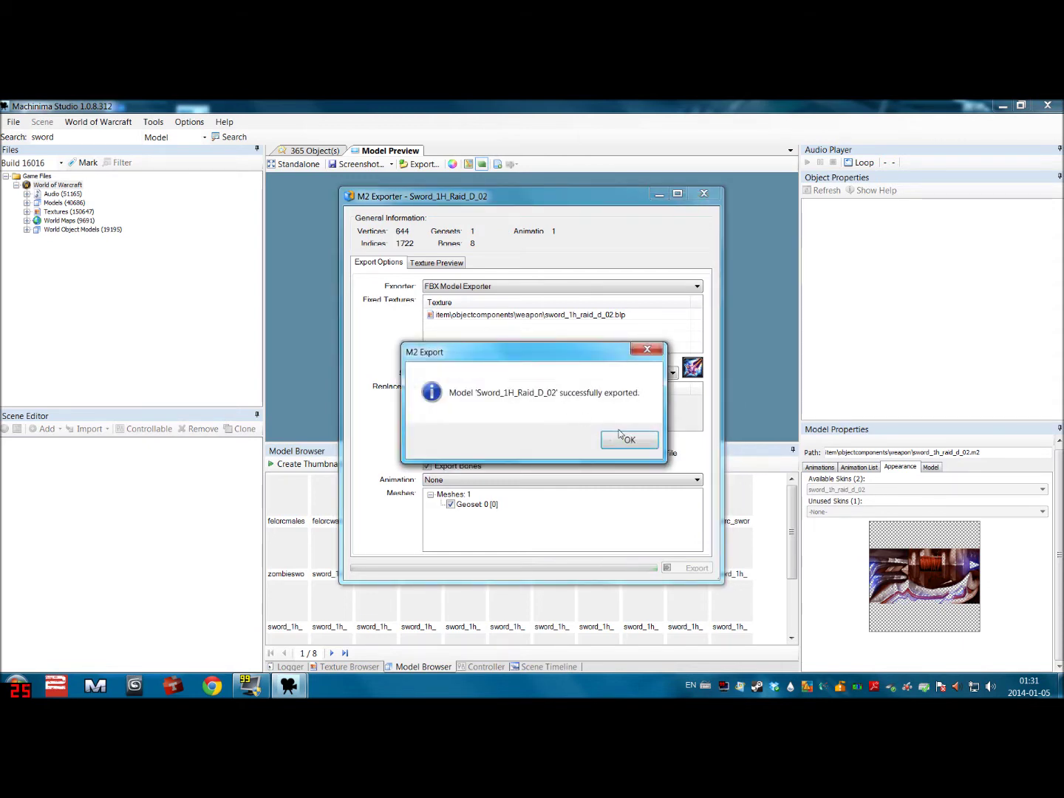
click(628, 437)
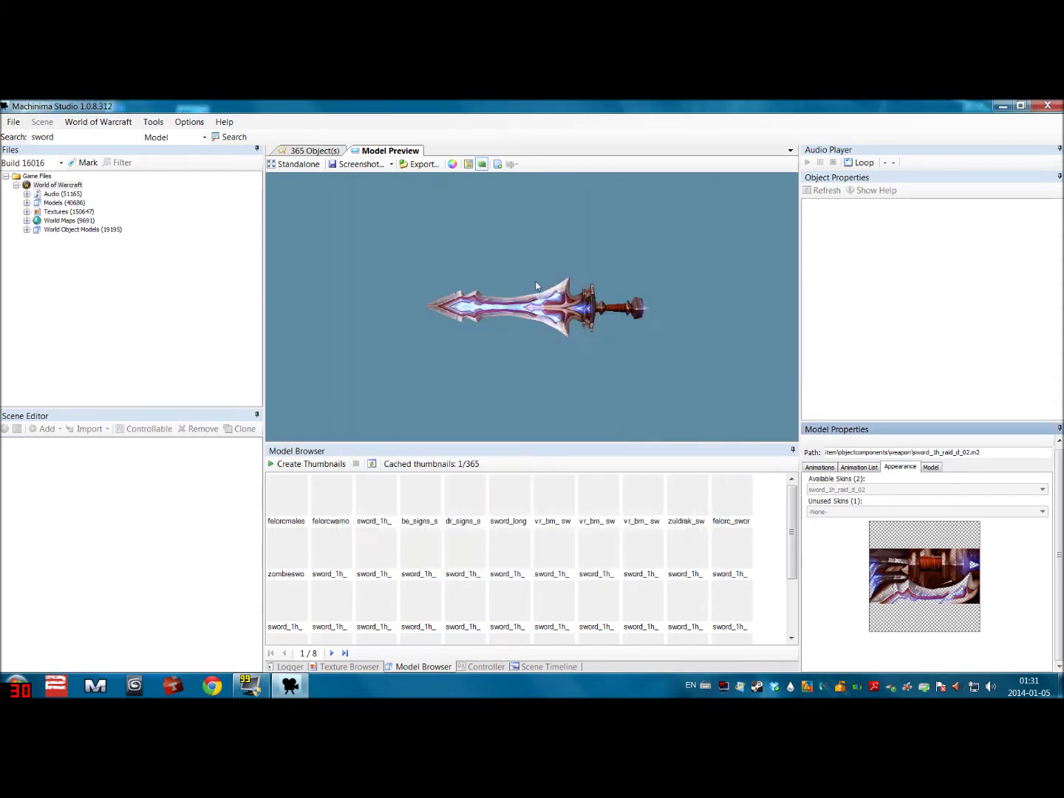
Start a second export of the same sword using the Wavefront OBJ Model Exporter
click(420, 164)
click(499, 290)
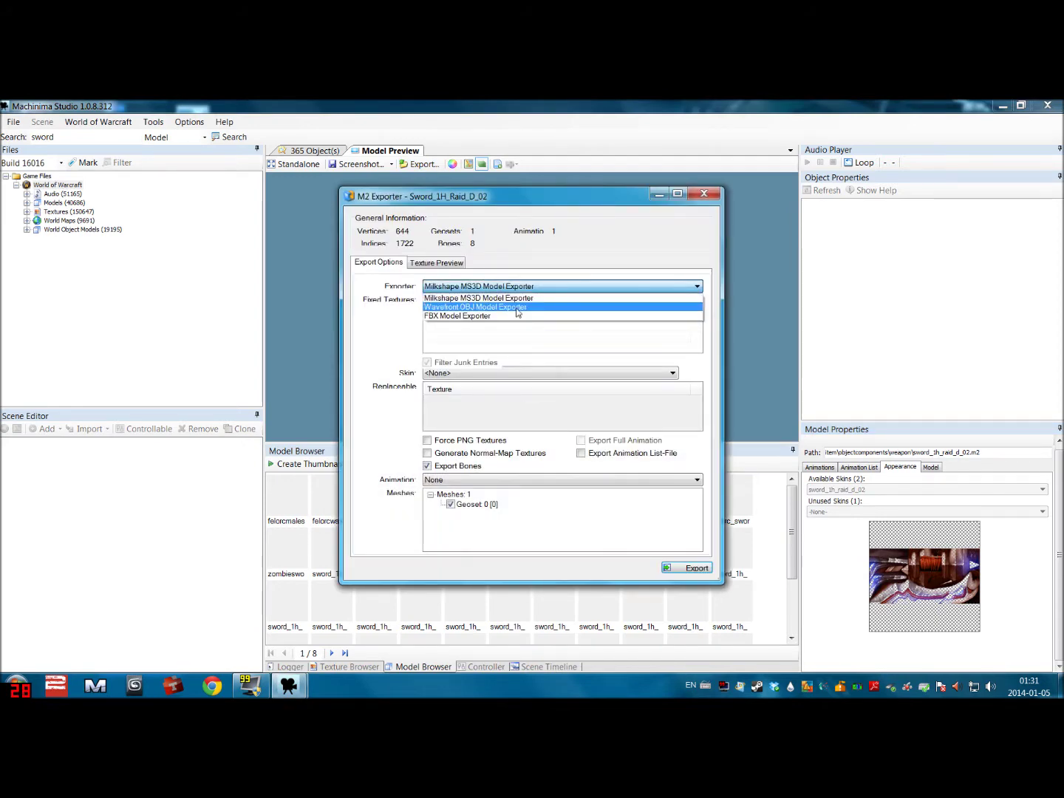
click(488, 309)
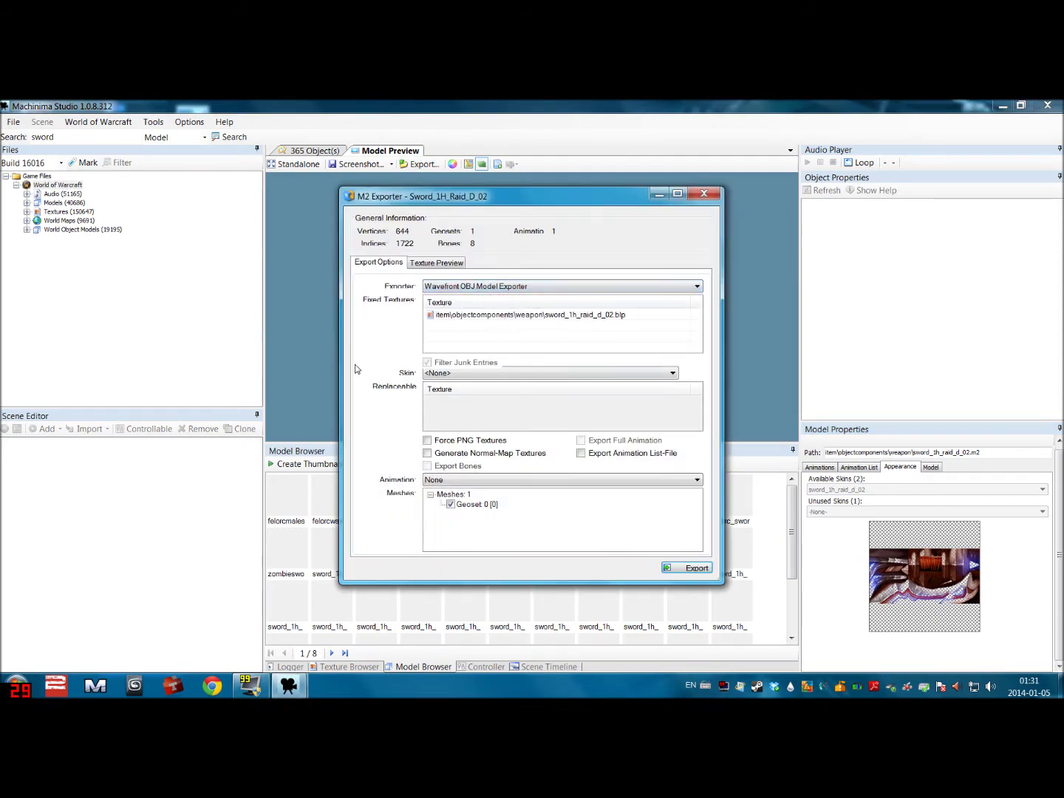
Save the OBJ export as sword_1h_raid_d_02.obj in the Gameprogress\blender\1hsword folder
click(691, 568)
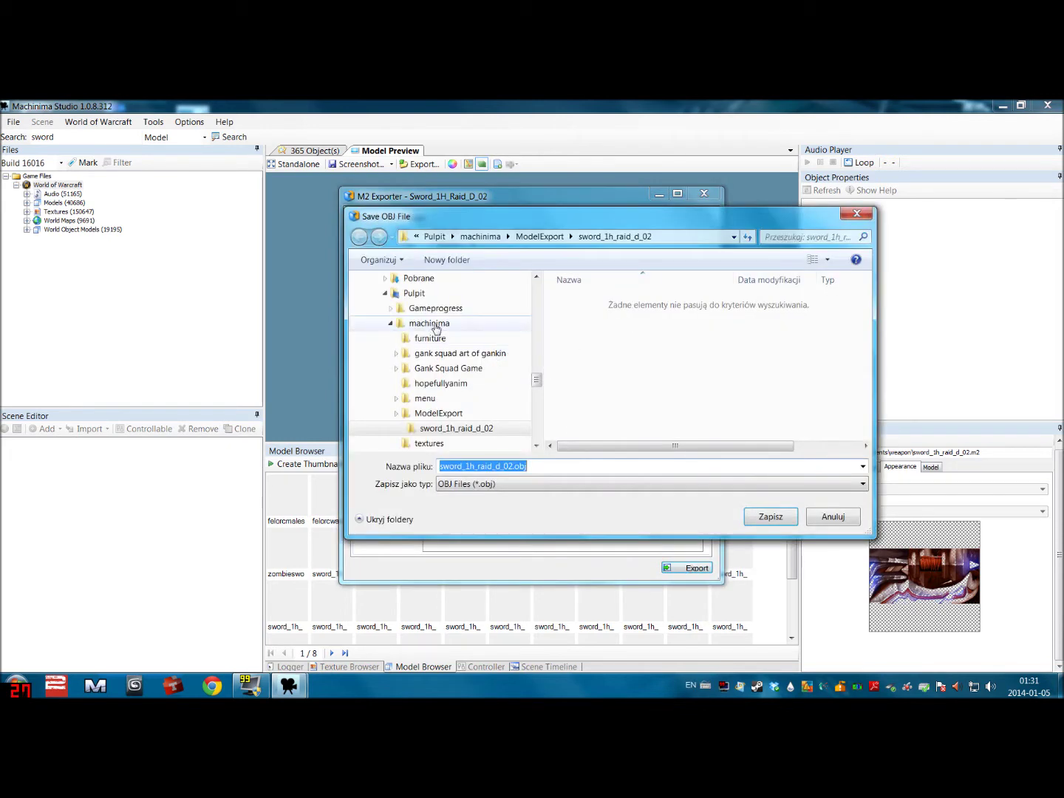
click(452, 309)
double_click(589, 304)
click(602, 303)
double_click(603, 302)
click(765, 520)
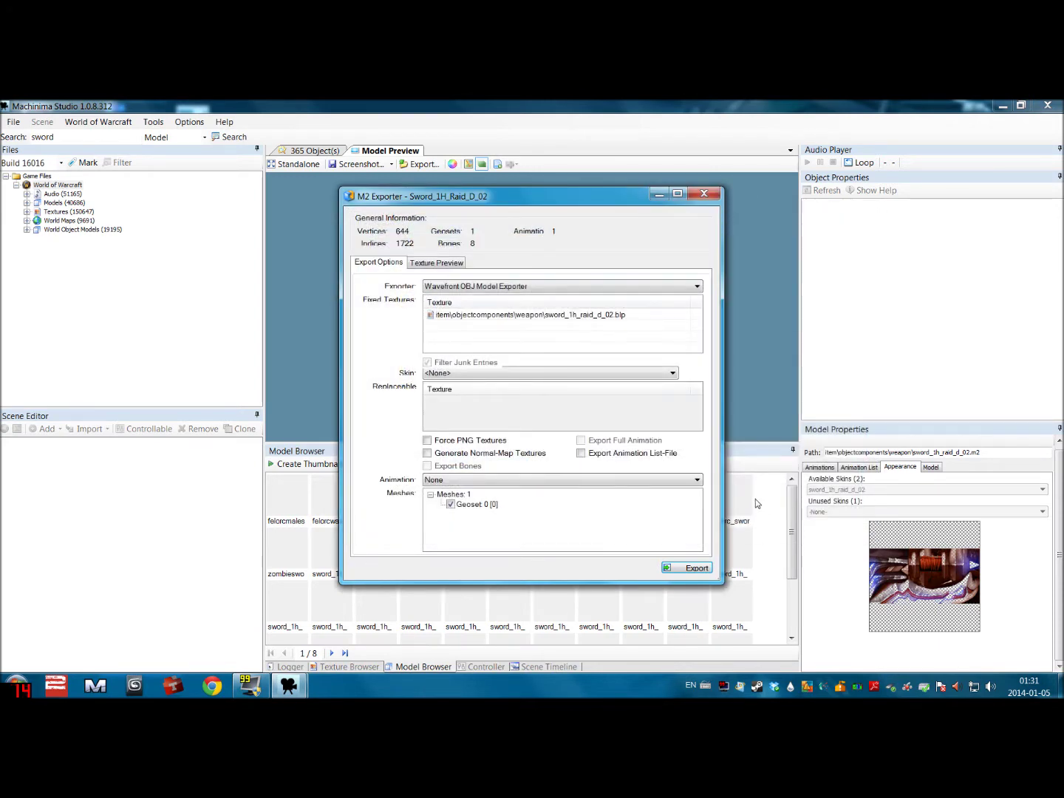
click(645, 439)
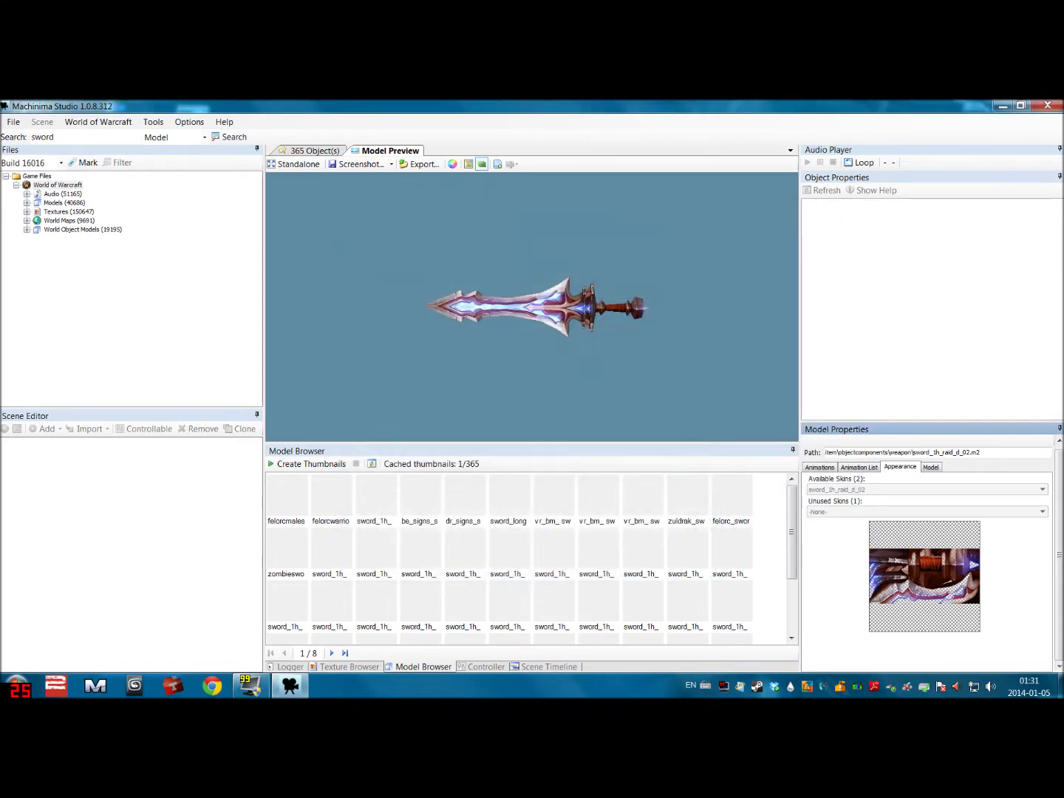
Switch to the desktop and open the Gameprogress\blender\1hsword folder in Windows Explorer
key(super+d)
double_click(518, 259)
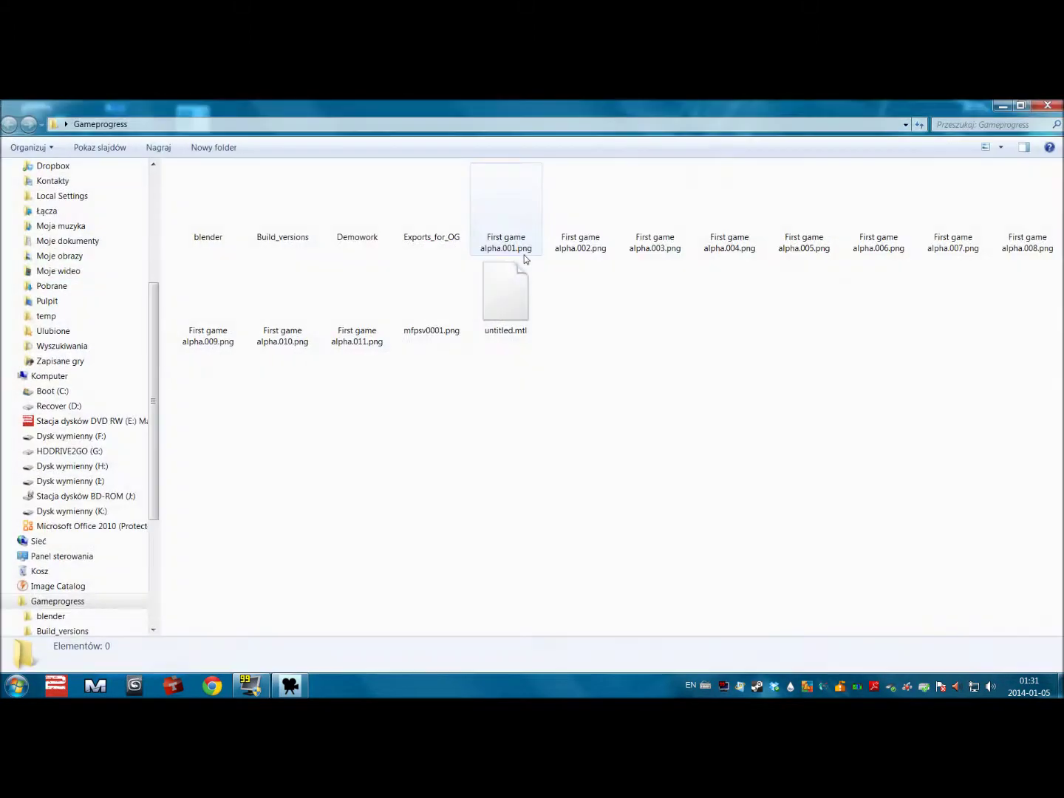
double_click(208, 201)
double_click(233, 189)
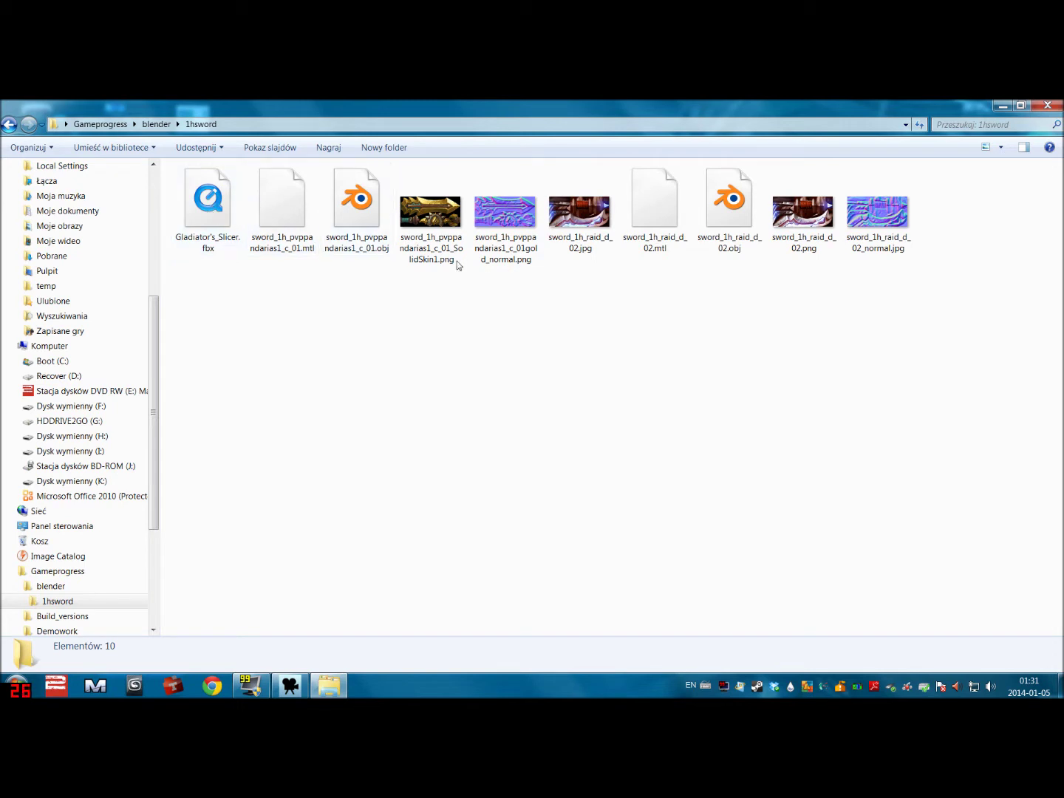
Delete Gladiator's_Slicer.fbx from the 1hsword folder and select sword_1h_raid_d_02_normal.jpg
click(213, 228)
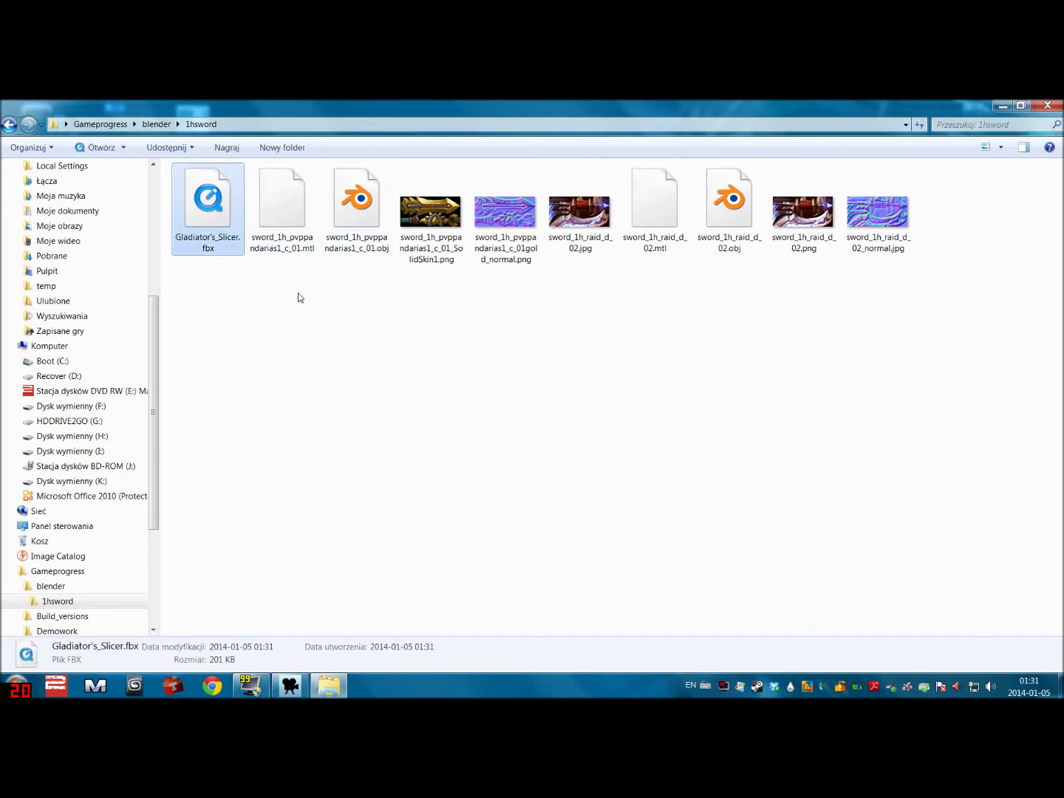
key(Delete)
key(Return)
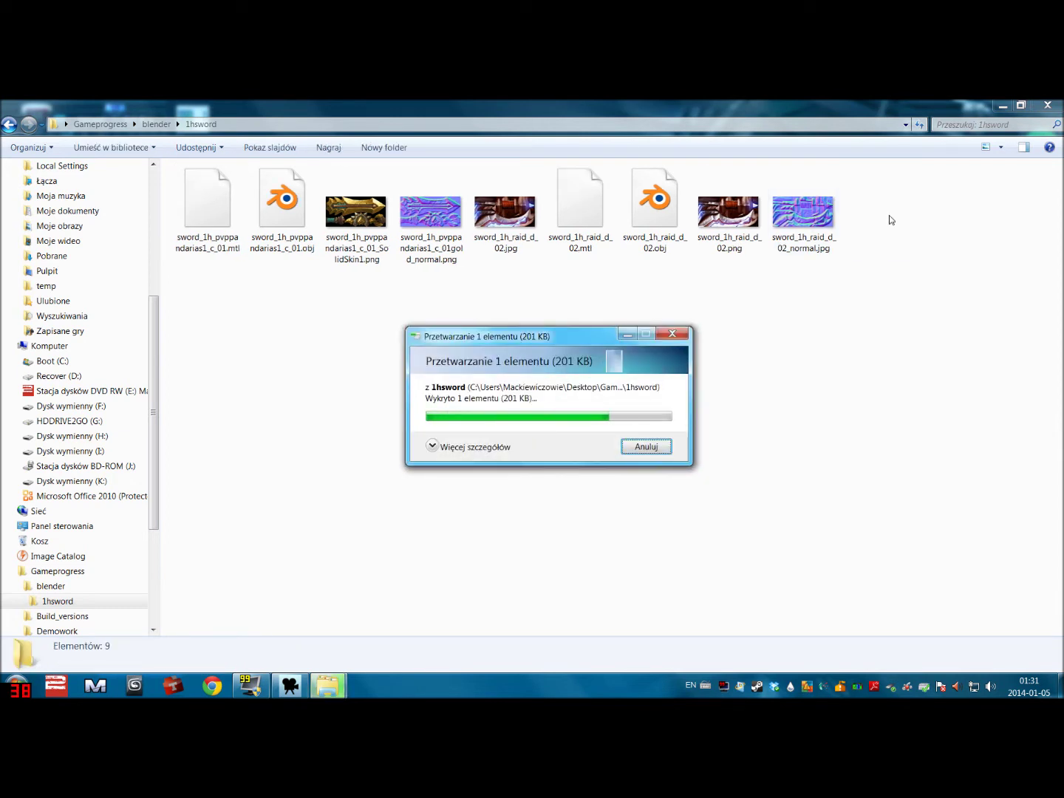
drag(871, 352, 776, 218)
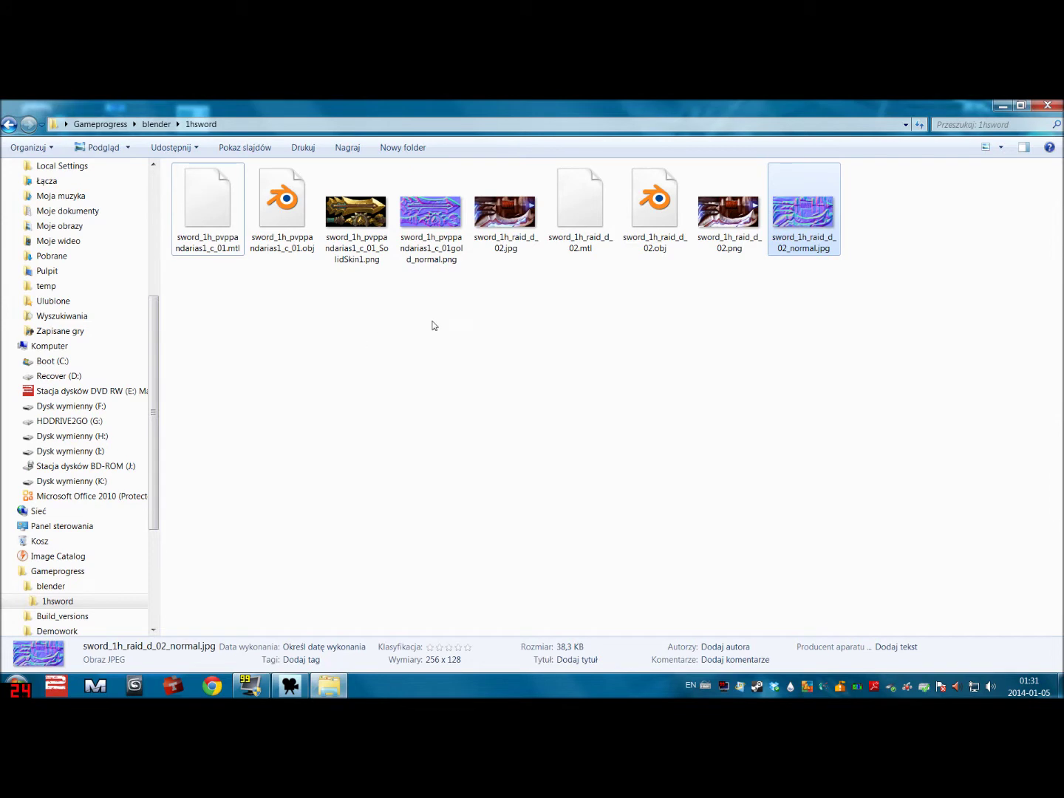
click(434, 326)
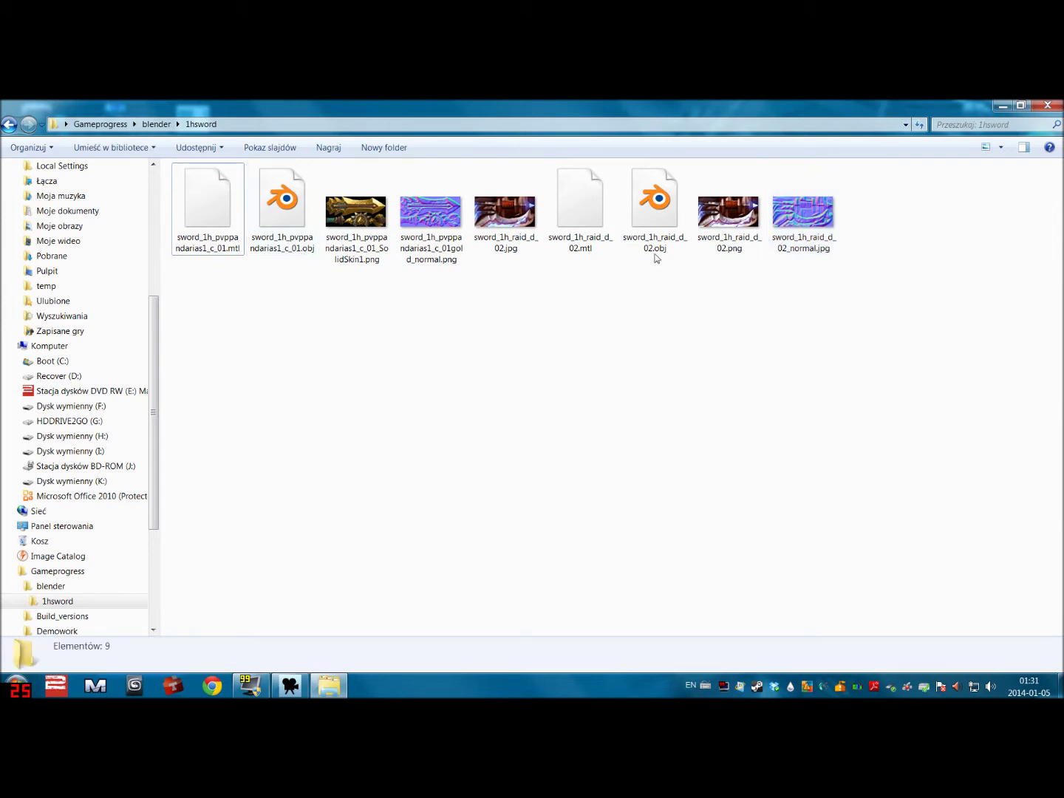
drag(870, 286, 640, 162)
click(746, 356)
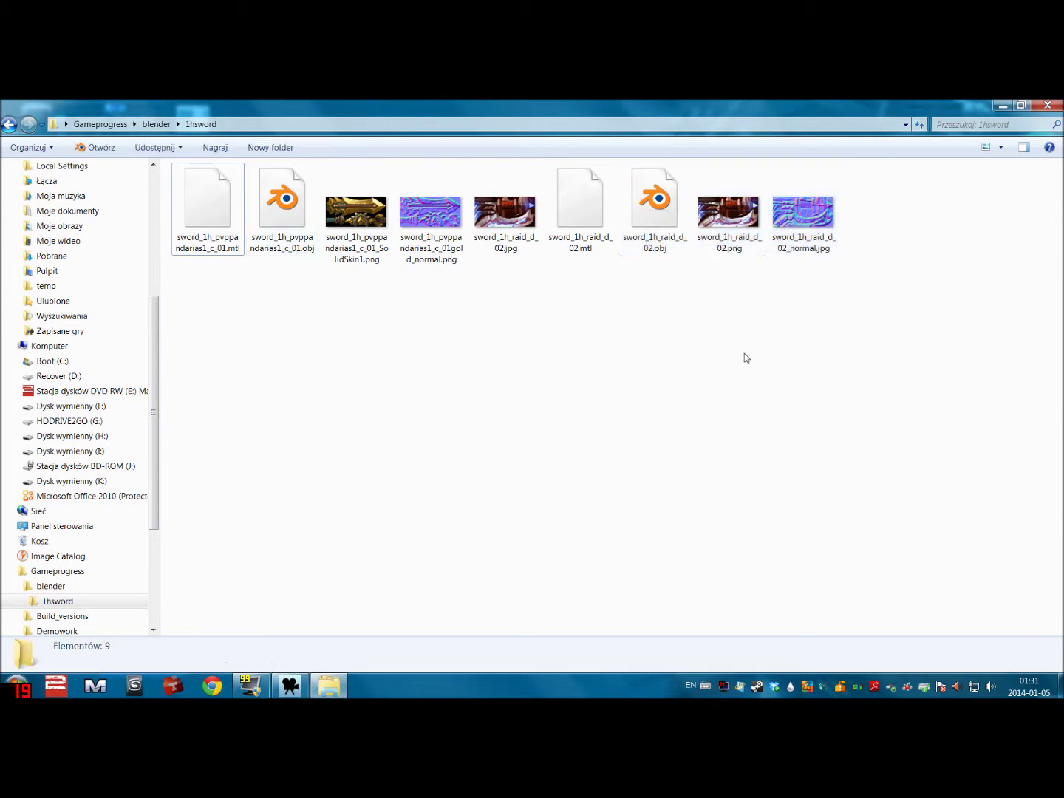
drag(857, 327, 745, 314)
drag(551, 344, 413, 266)
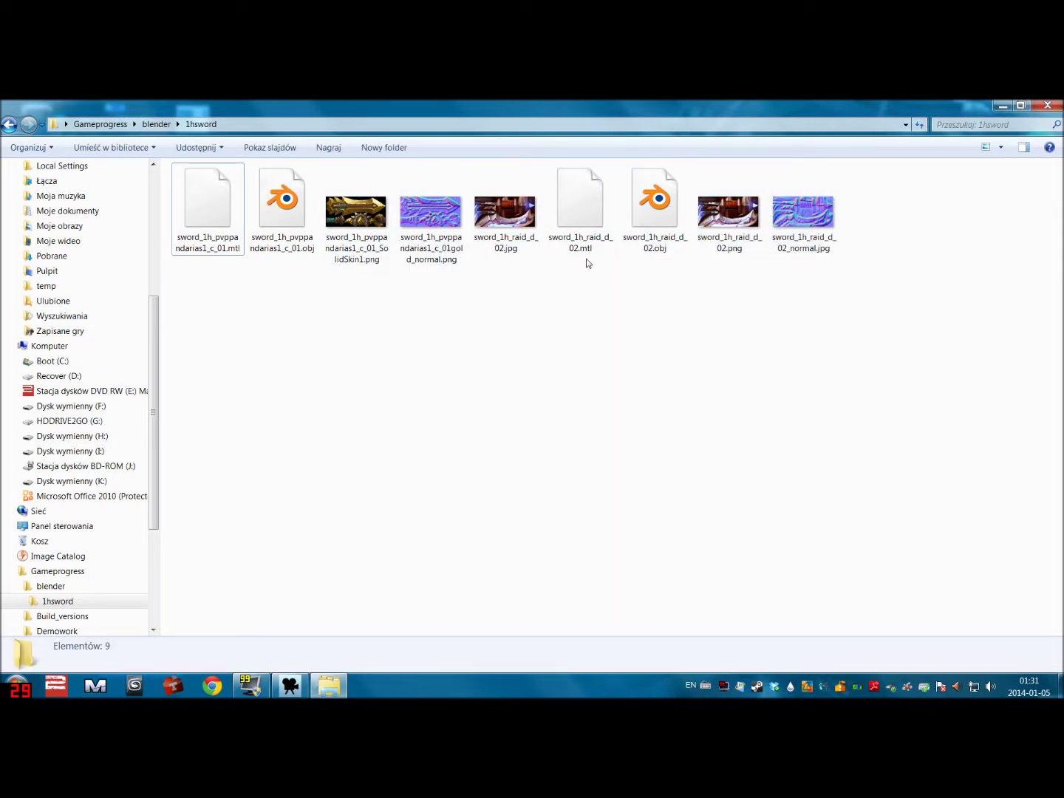
Delete the duplicate texture sword_1h_raid_d_02.jpg from the 1hsword folder
click(520, 209)
key(Delete)
key(Return)
drag(892, 276, 518, 275)
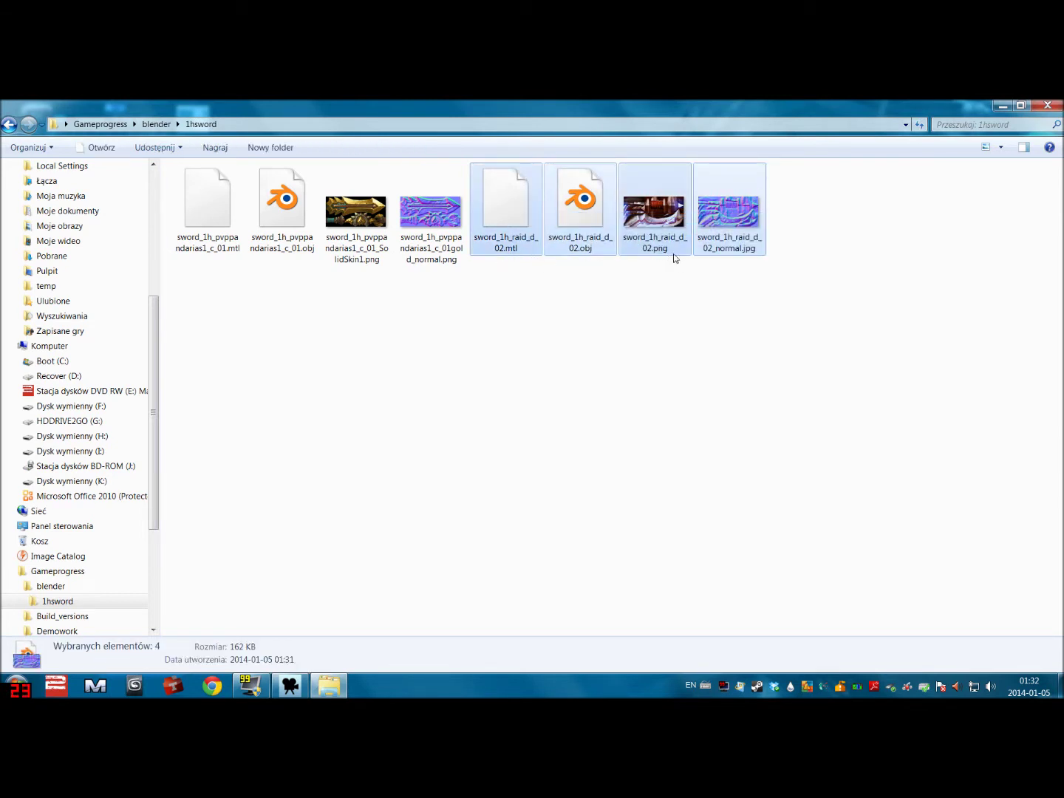
click(740, 296)
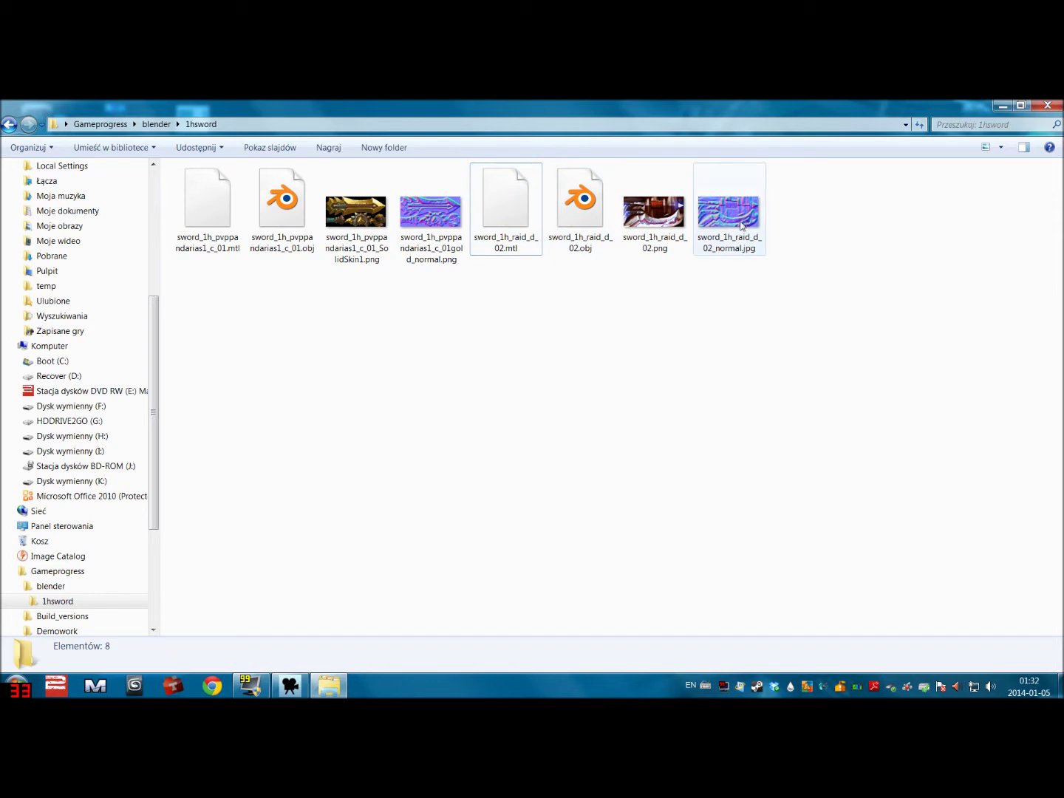
Rename sword_1h_raid_d_02_normal.jpg to sword_1h_raid_d_02_normal.png, accepting the extension change
click(745, 238)
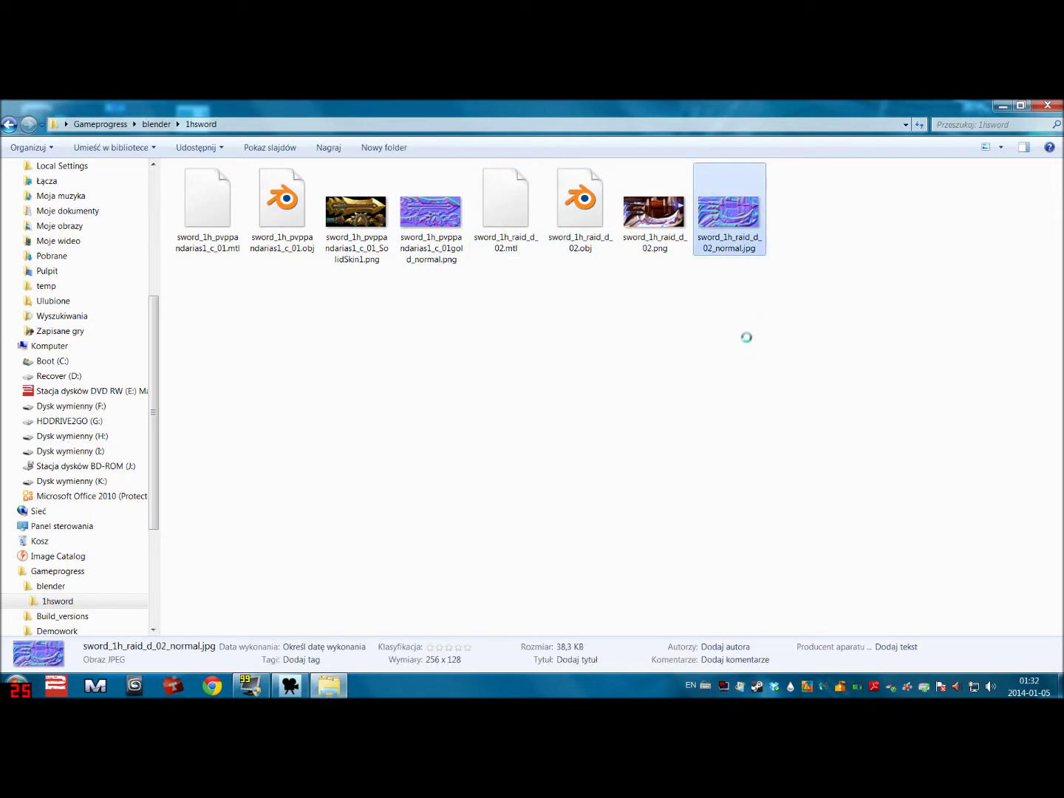
right_click(754, 250)
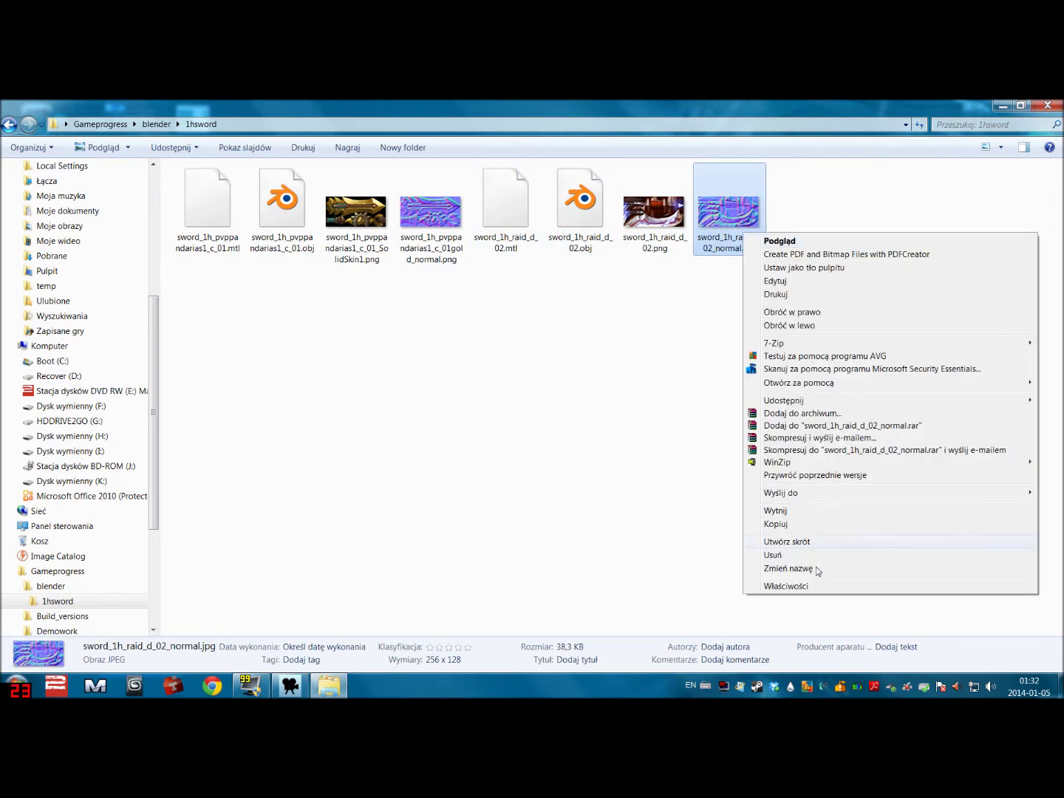
click(804, 570)
key(Right)
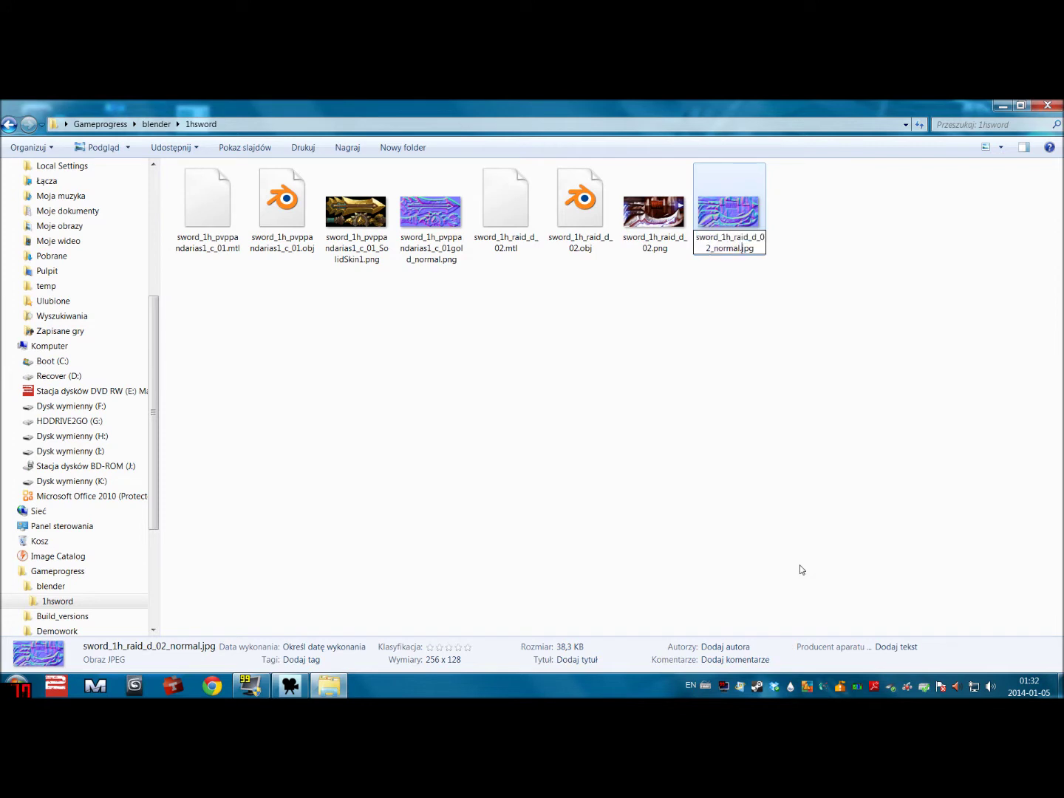
key(BackSpace)
key(BackSpace)
text(ng)
key(Return)
key(Return)
drag(836, 328, 551, 220)
mouse_move(868, 294)
mouse_down()
mouse_move(622, 166)
mouse_move(547, 209)
mouse_move(850, 290)
mouse_up()
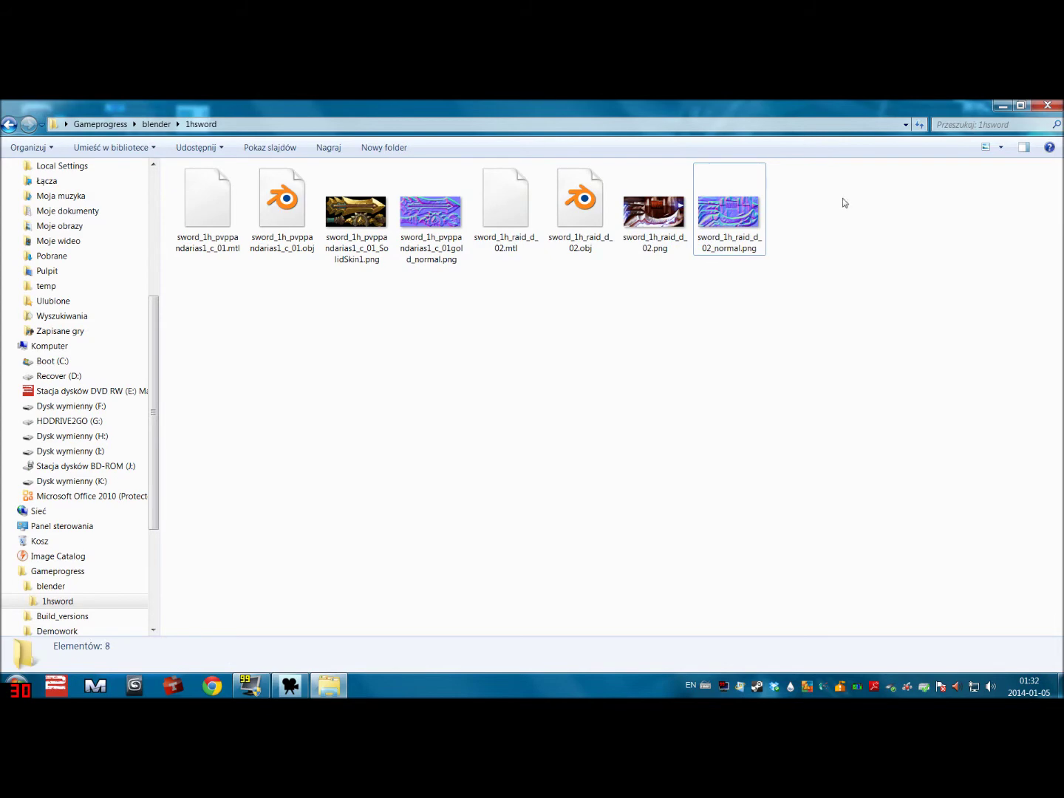
Close the 1hsword folder window and exit Machinima Studio, confirming the shutdown
click(1047, 108)
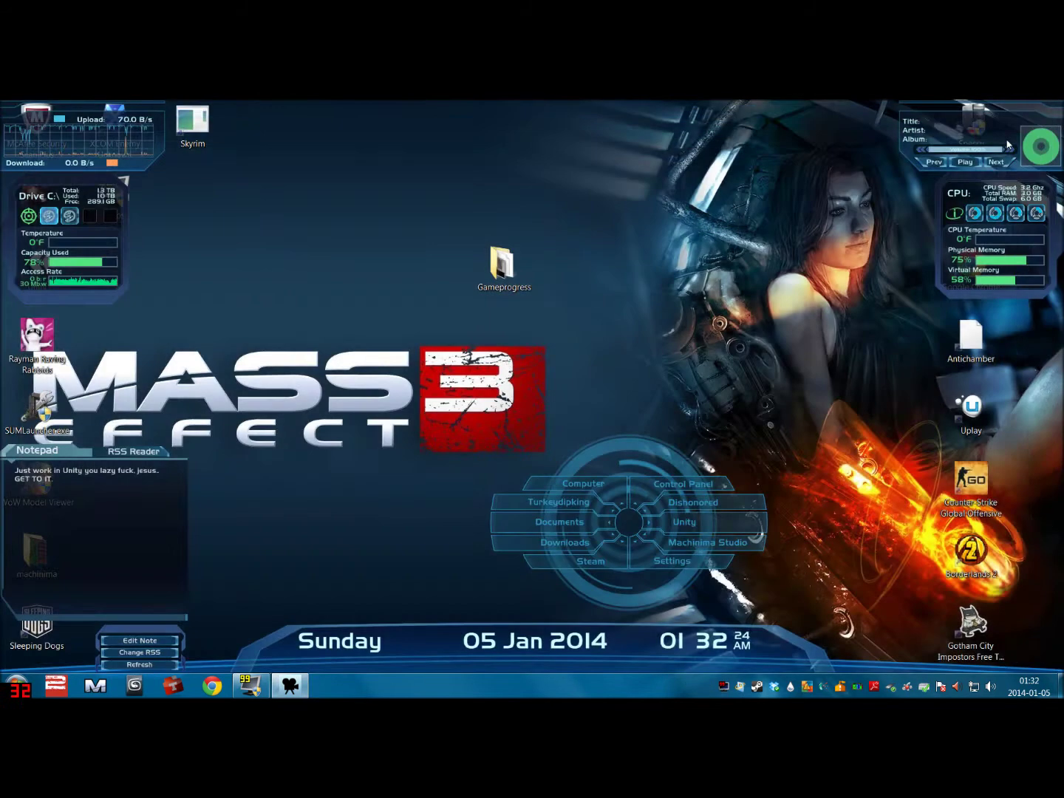
click(299, 688)
click(1049, 106)
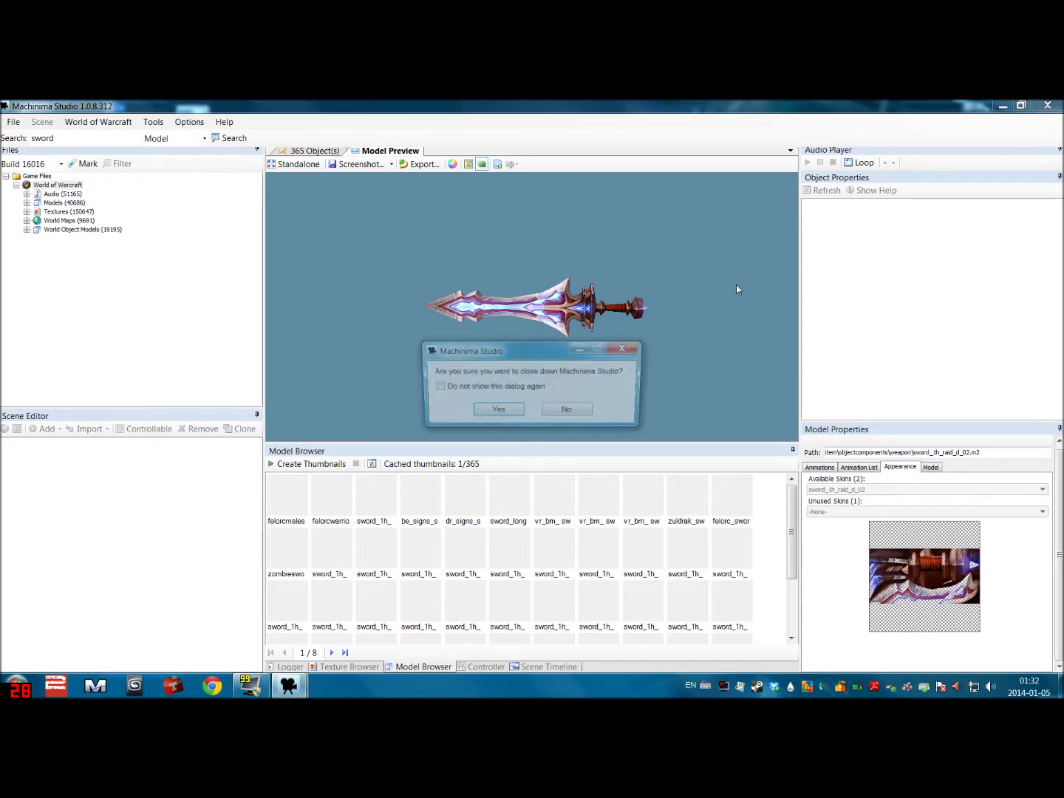
click(510, 408)
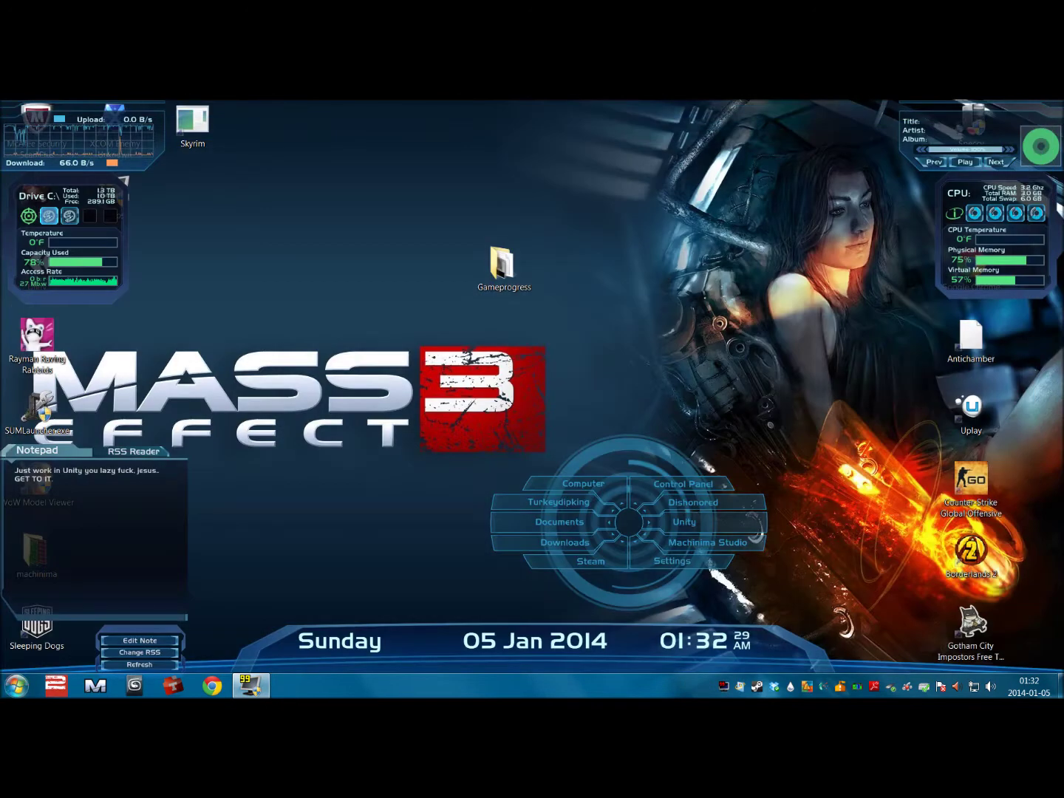
Launch Blender and clear away the extra console window and the splash screen
click(17, 685)
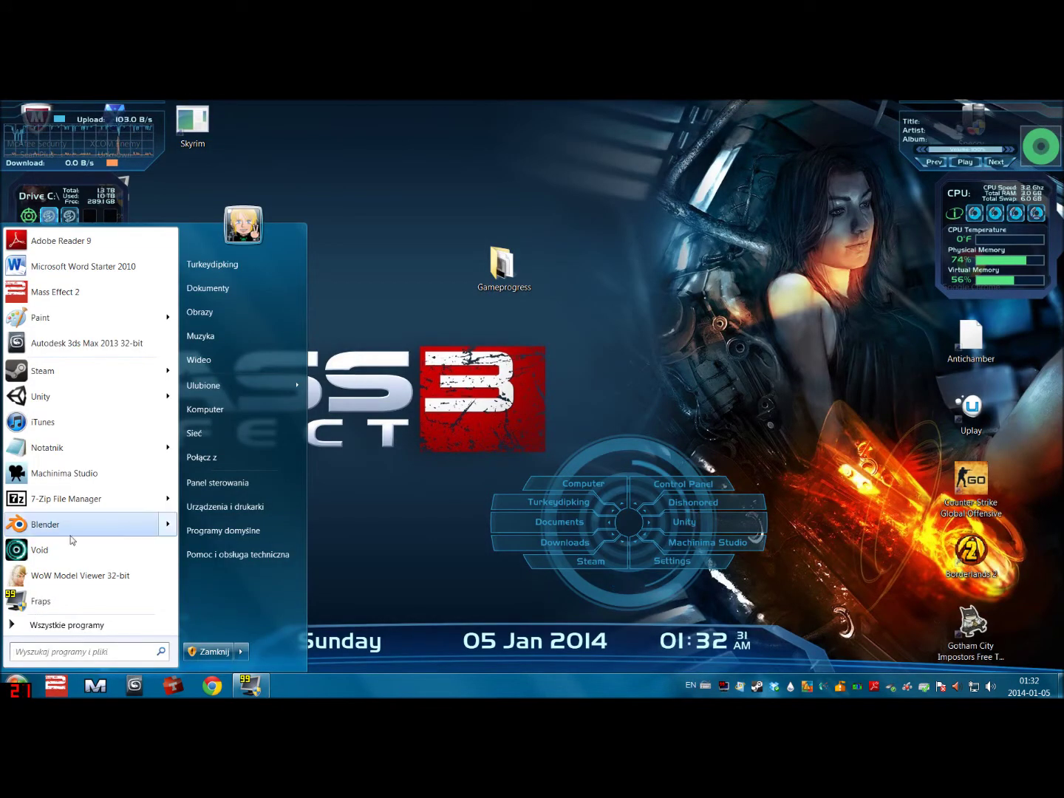
click(71, 528)
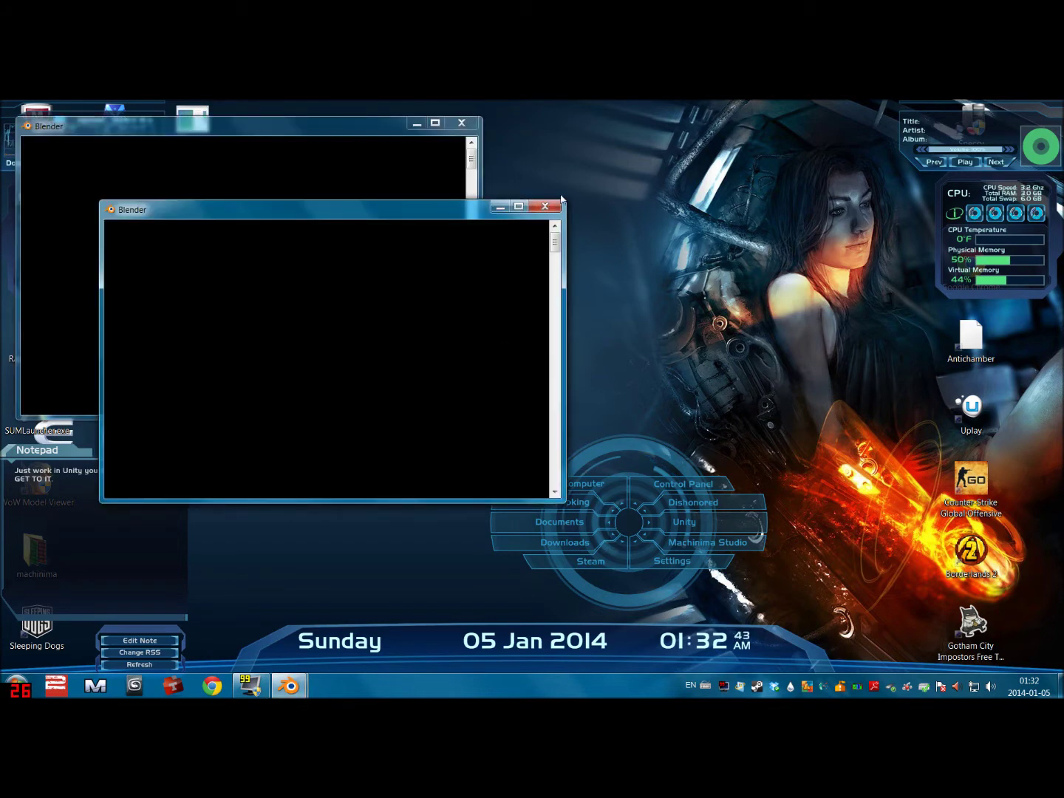
click(546, 209)
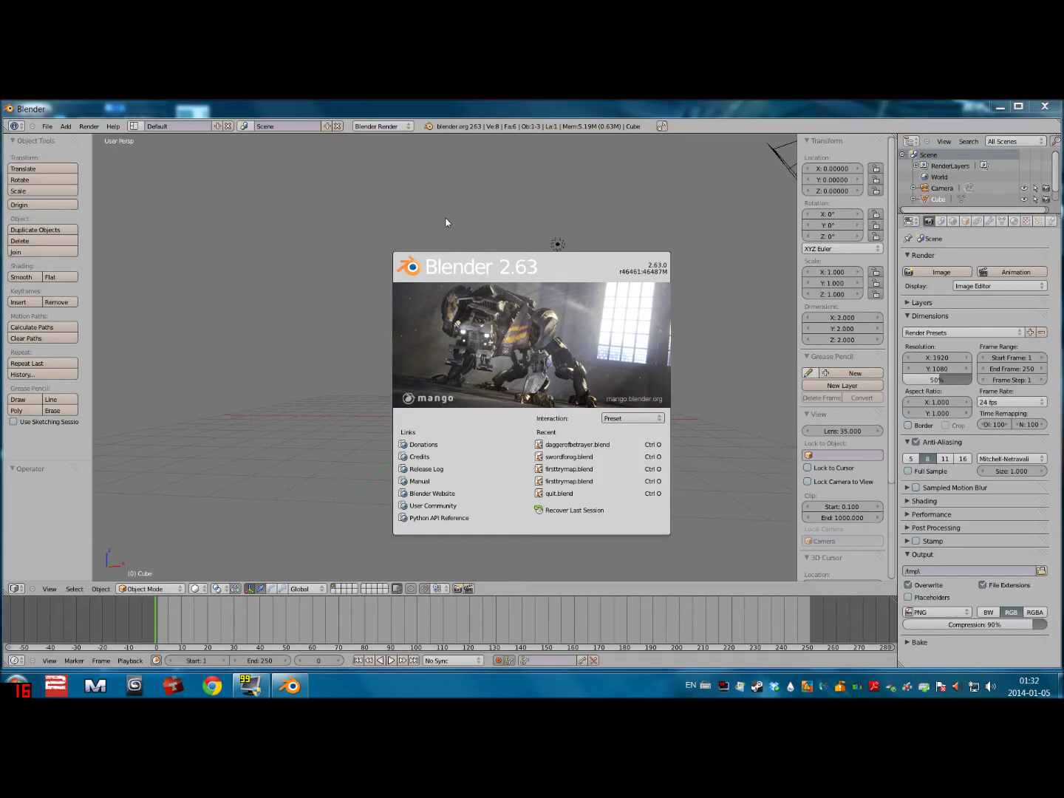
click(412, 236)
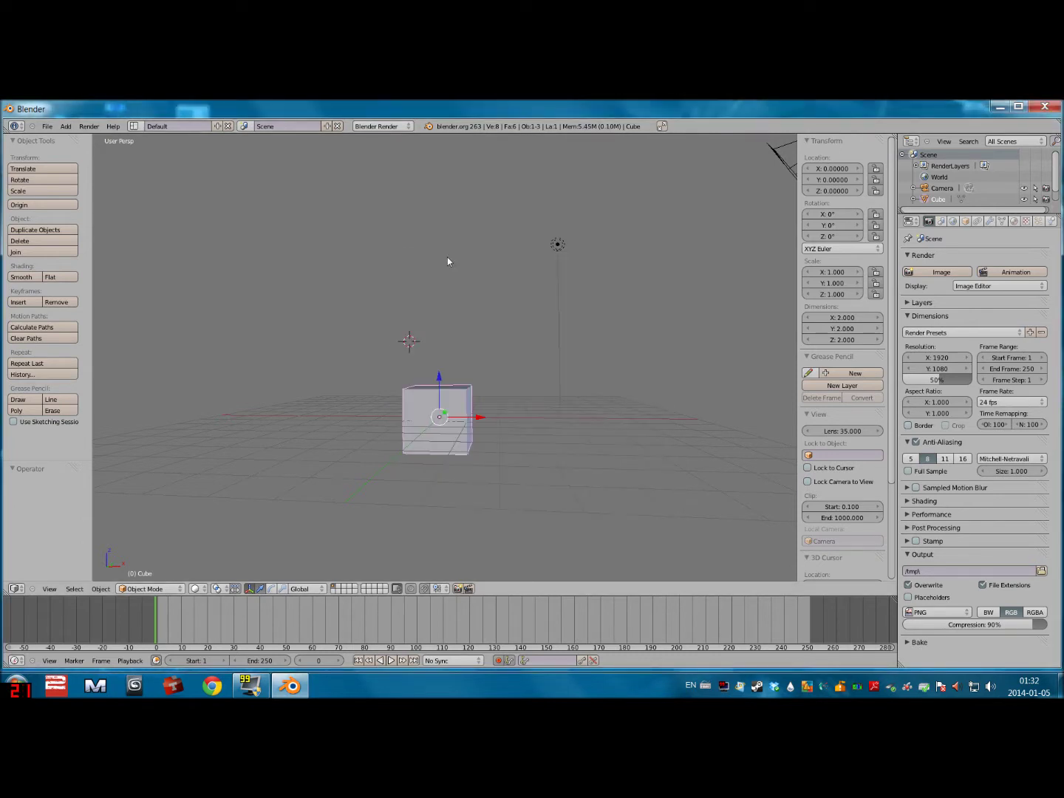
Delete all default objects from the scene: the cube, the camera and the lamp
key(a)
key(a)
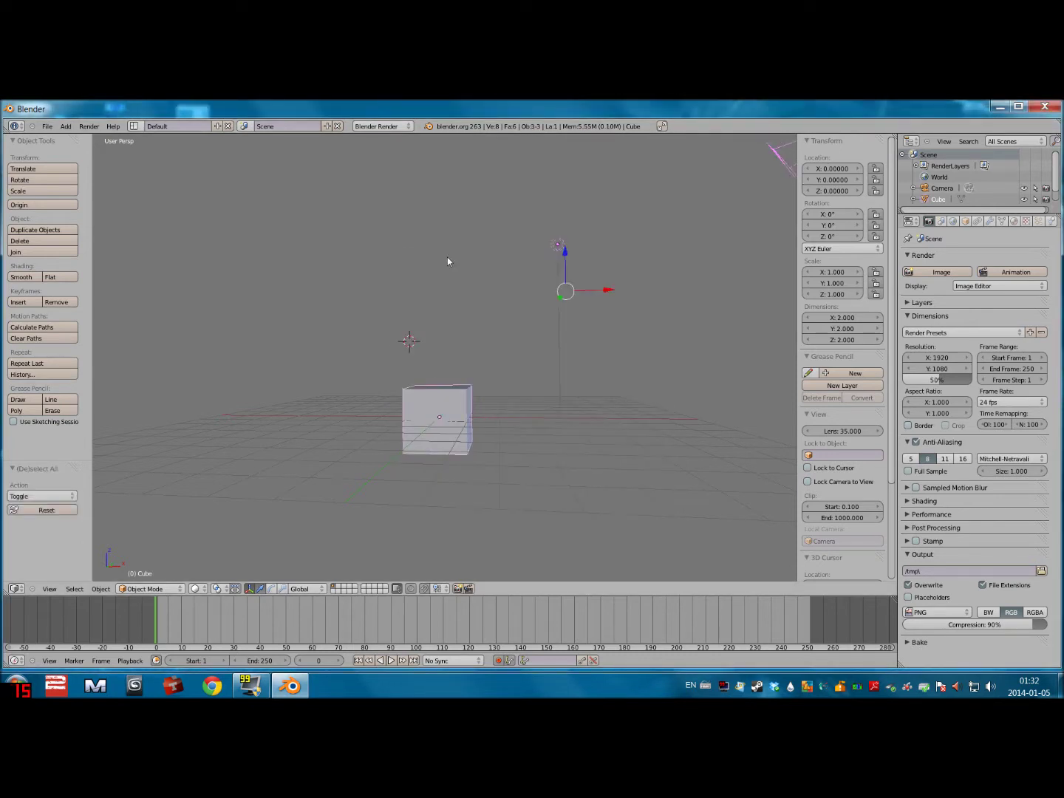
key(x)
click(550, 243)
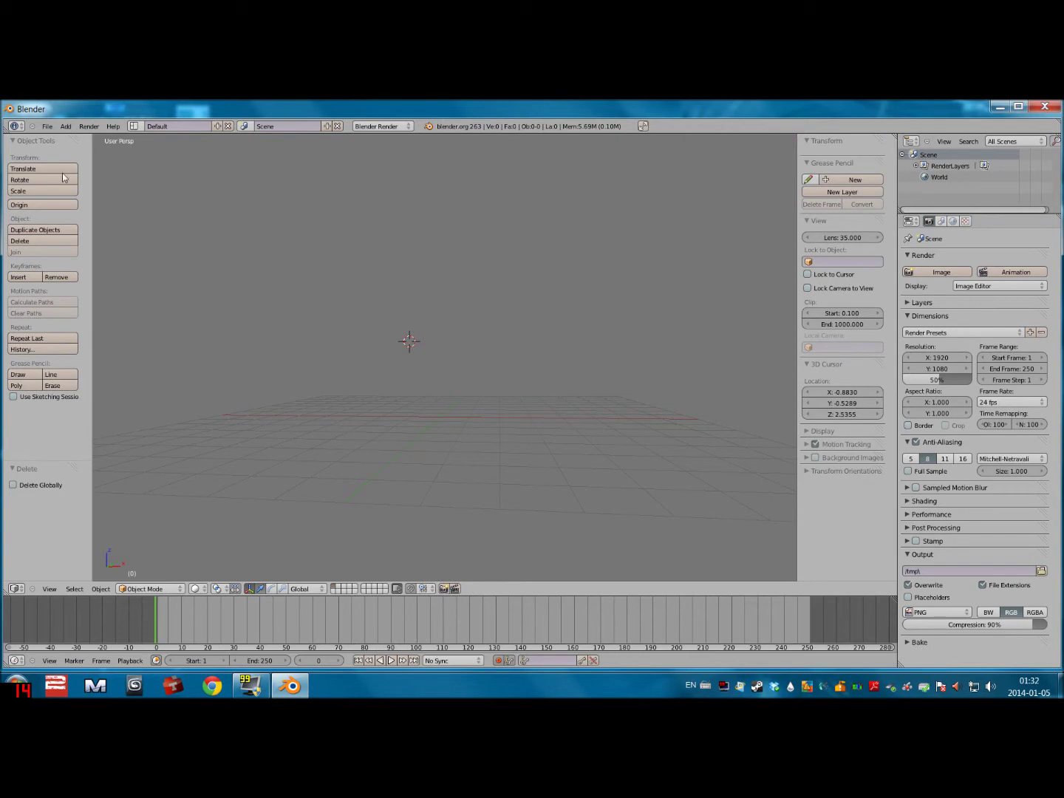
Enable the 3D View: Screencast Keys add-on in the user preferences and start its on-screen key display
click(47, 126)
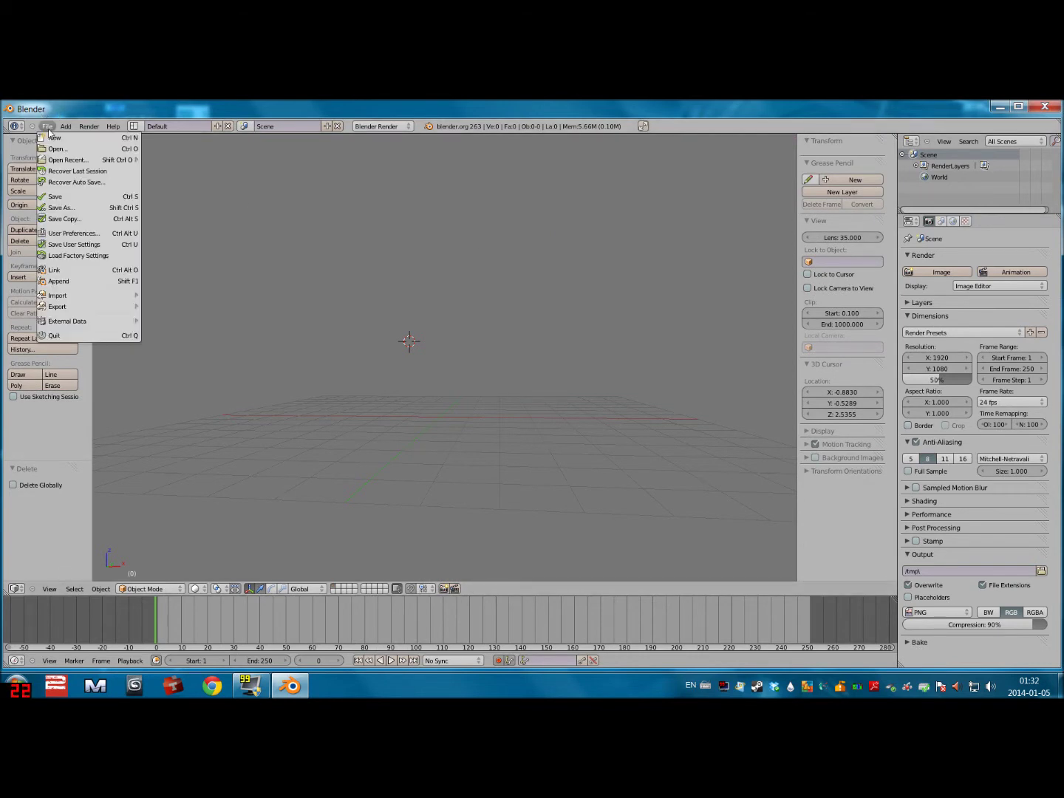
click(74, 234)
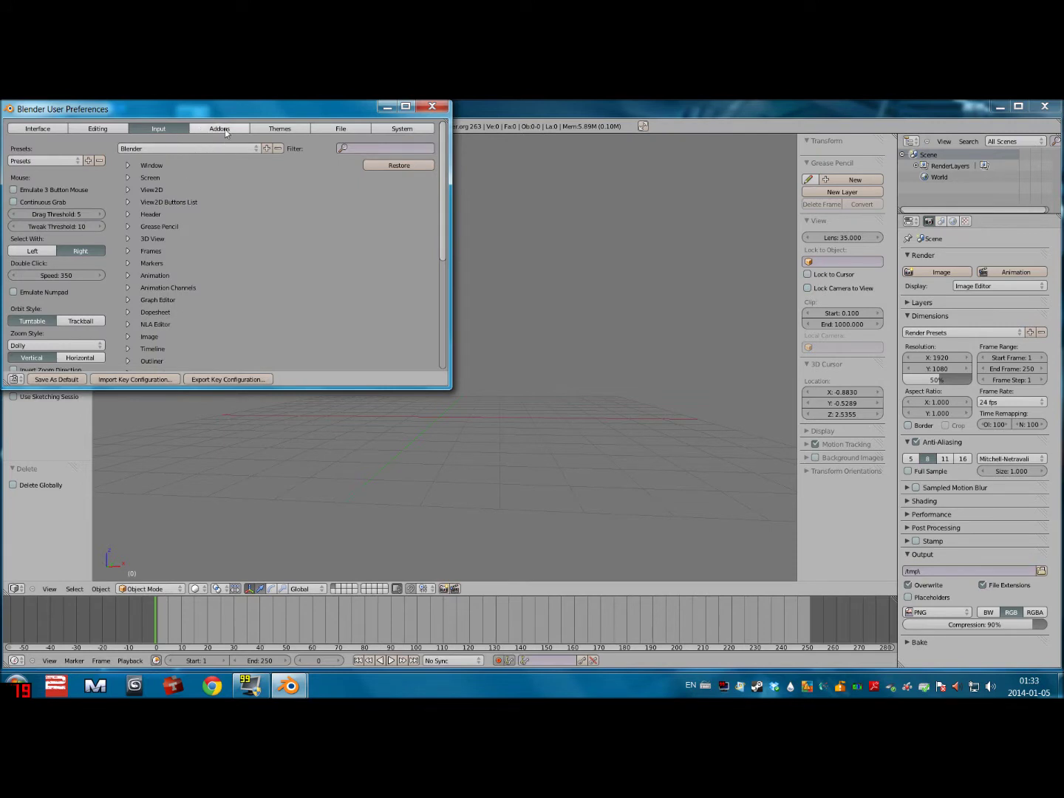
click(222, 131)
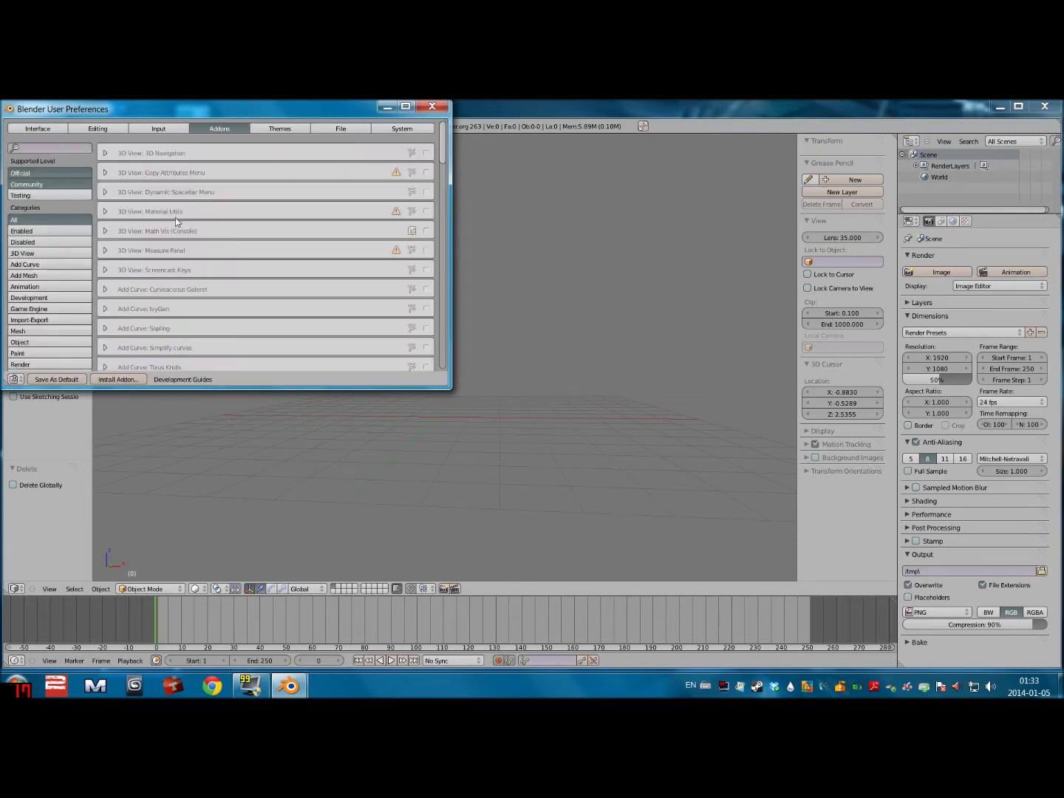
click(106, 270)
click(428, 270)
click(433, 106)
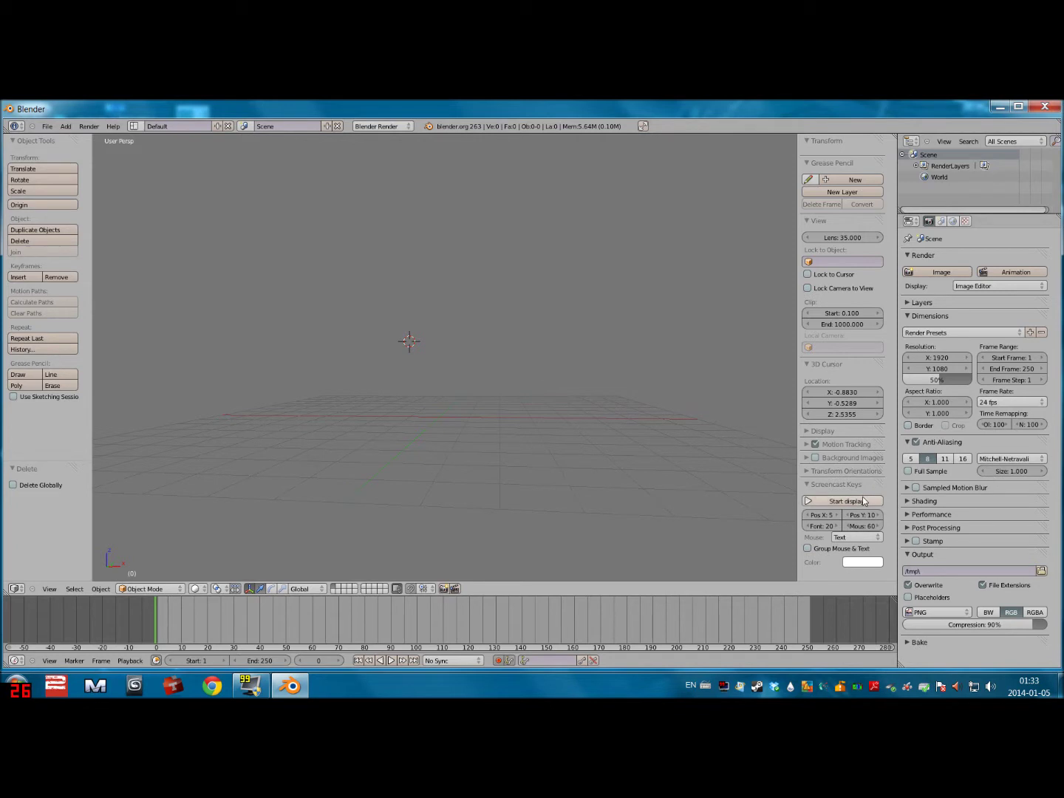
middle_drag(655, 373, 577, 378)
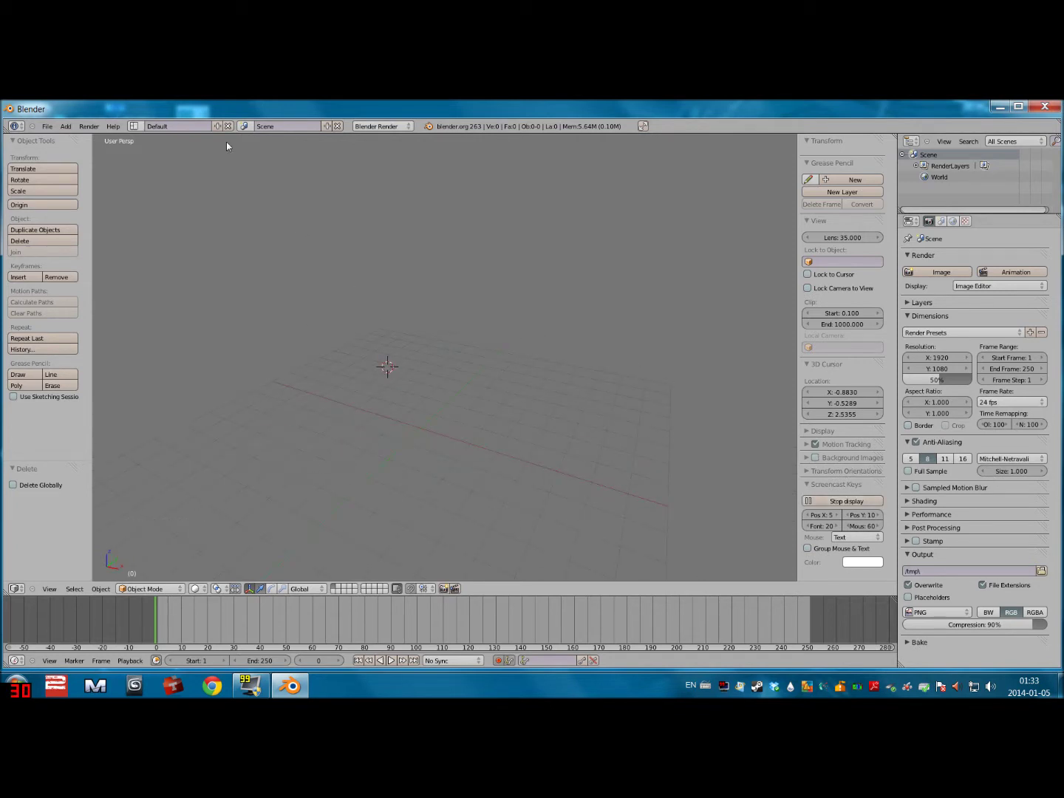
Import sword_1h_pvppandarias1_c_01.obj as a Wavefront OBJ from the Gameprogress\blender\1hsword folder
click(47, 126)
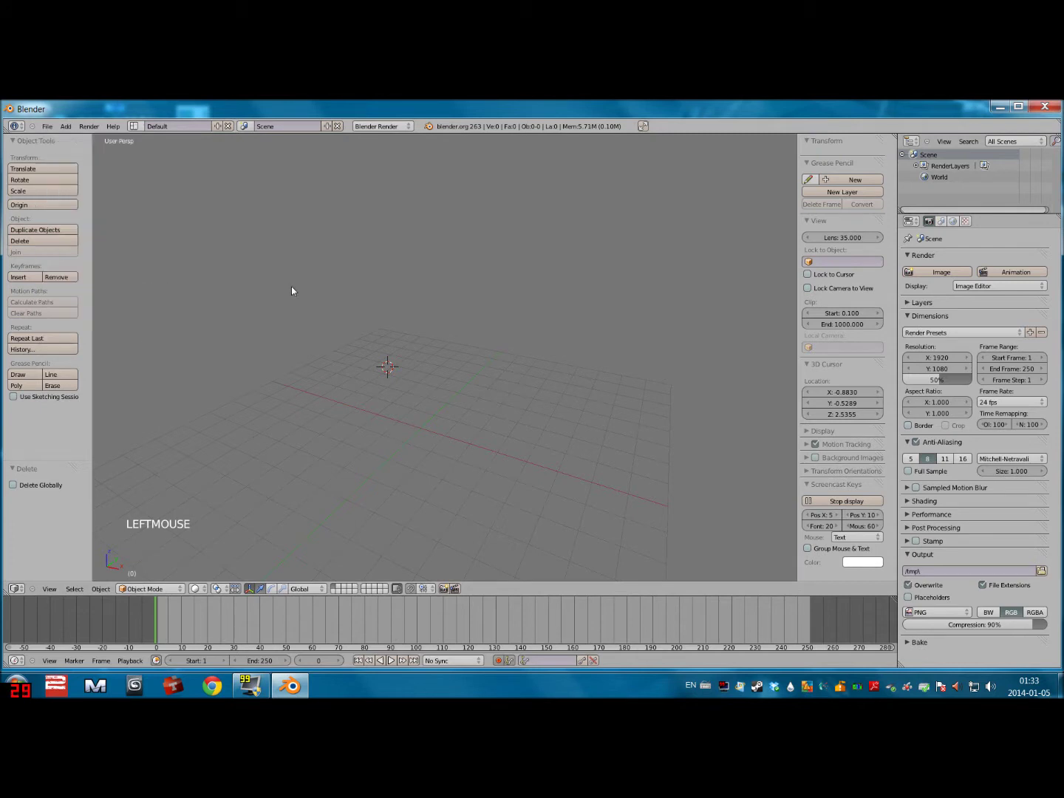
click(47, 126)
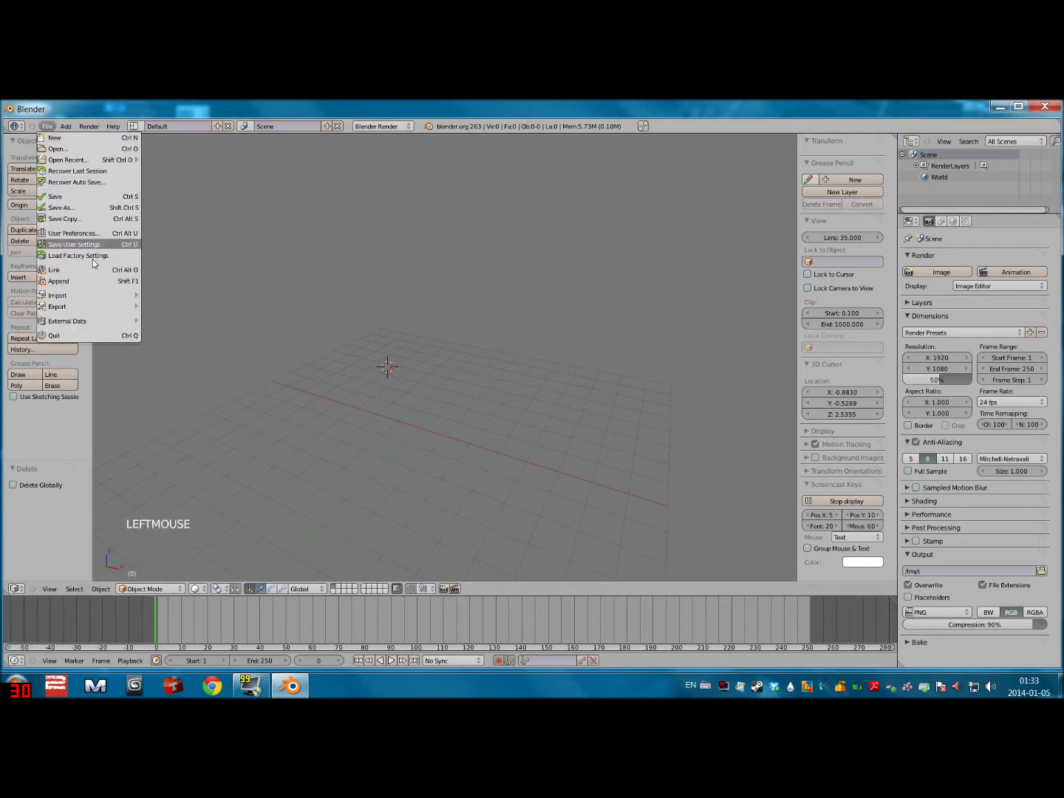
mouse_move(89, 295)
click(217, 360)
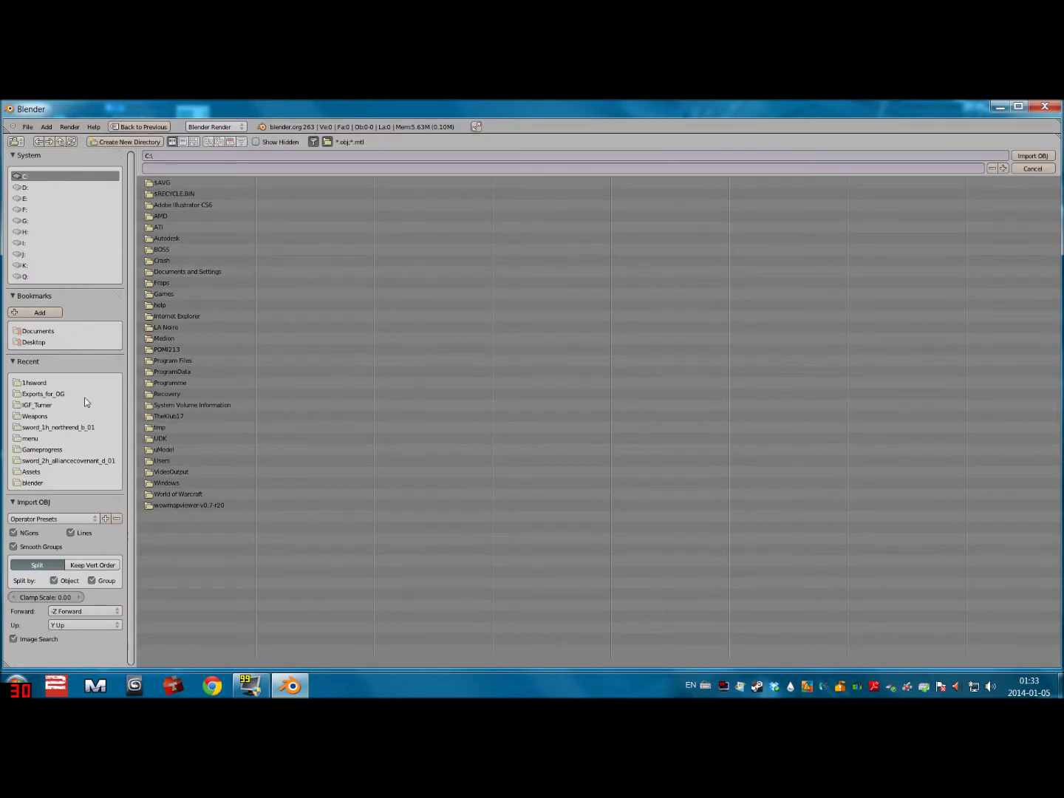
click(44, 450)
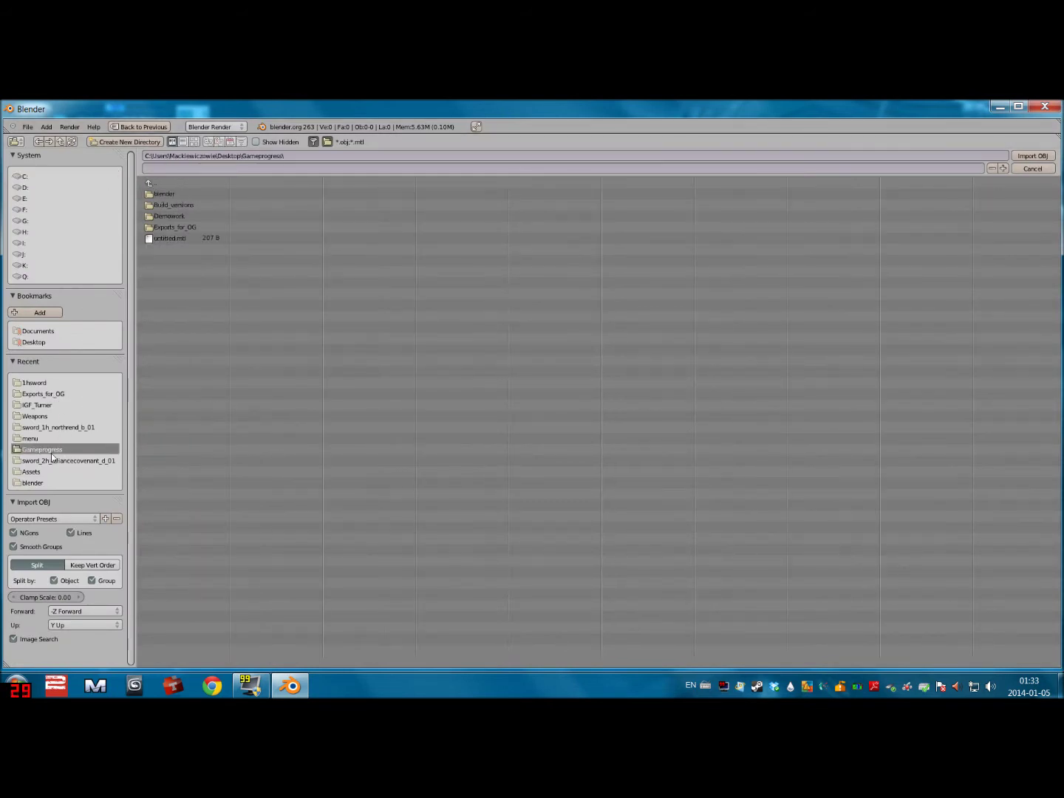
click(150, 193)
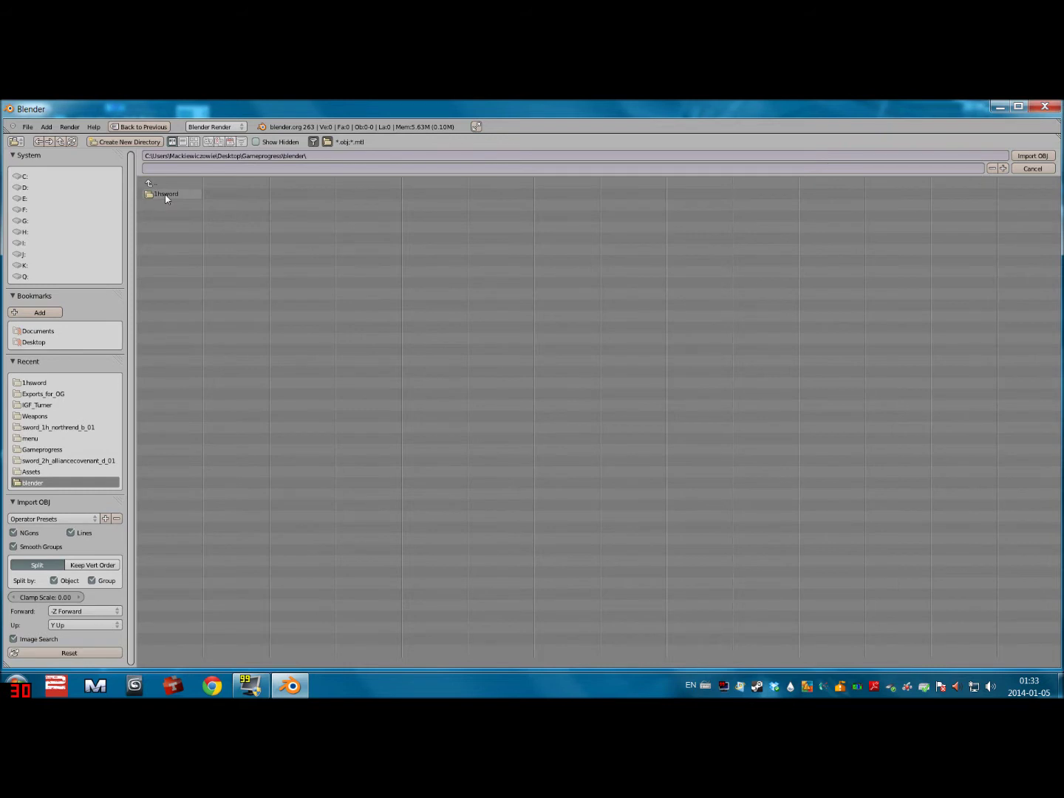
click(166, 196)
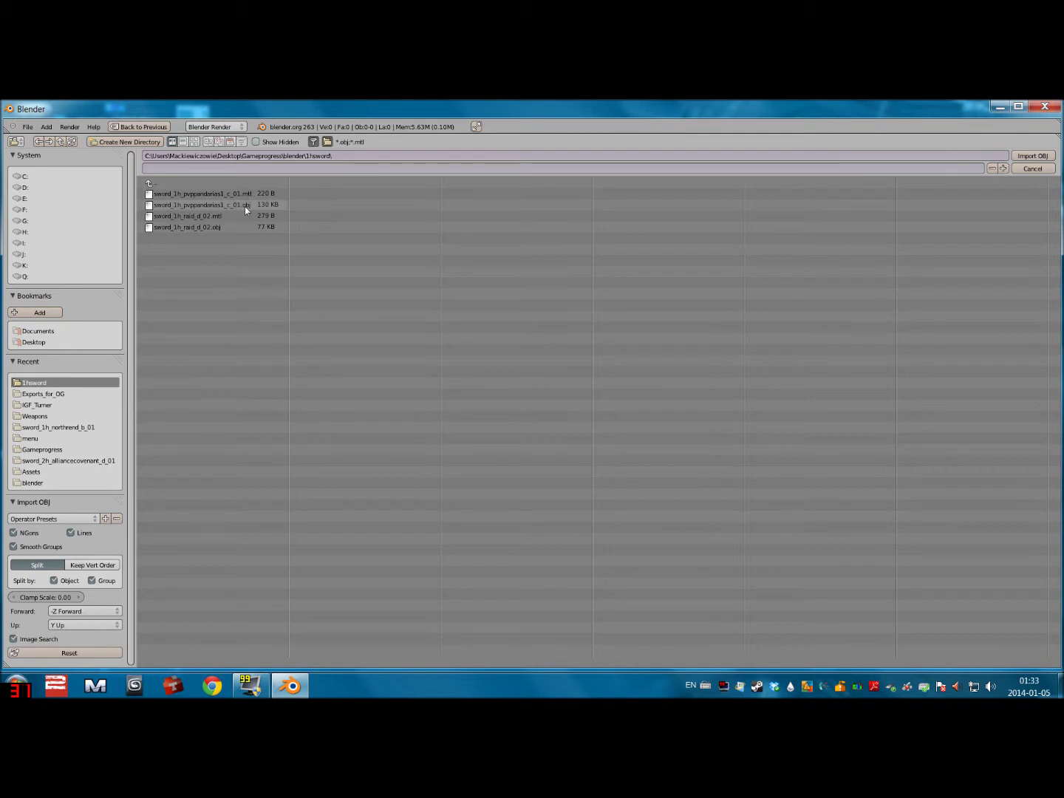
click(221, 205)
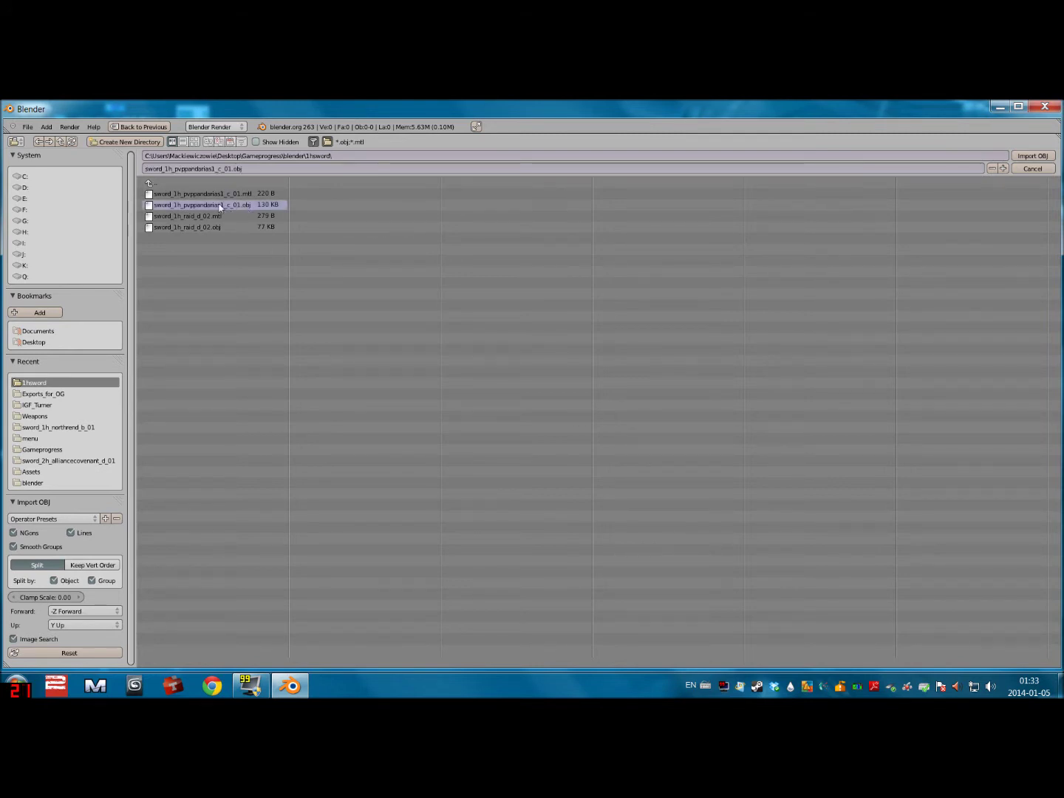
double_click(219, 207)
Examine the imported sword's size and orientation from near and far in the 3D view
scroll(518, 356, up, 9)
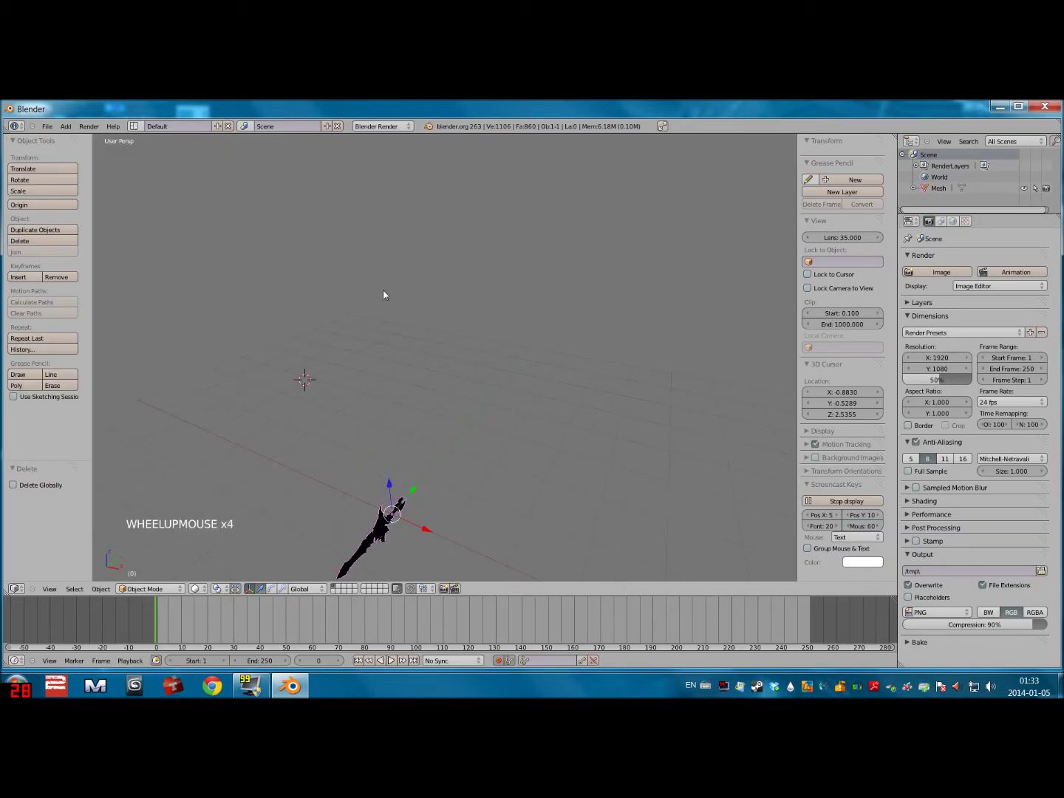
scroll(414, 314, down, 6)
scroll(436, 348, up, 4)
scroll(451, 370, down, 6)
scroll(469, 393, up, 2)
scroll(470, 403, up, 4)
scroll(475, 432, down, 5)
scroll(472, 423, up, 2)
scroll(468, 414, down, 2)
scroll(466, 411, up, 4)
scroll(466, 411, down, 4)
middle_drag(466, 411, 528, 359)
scroll(528, 361, up, 3)
scroll(527, 361, up, 1)
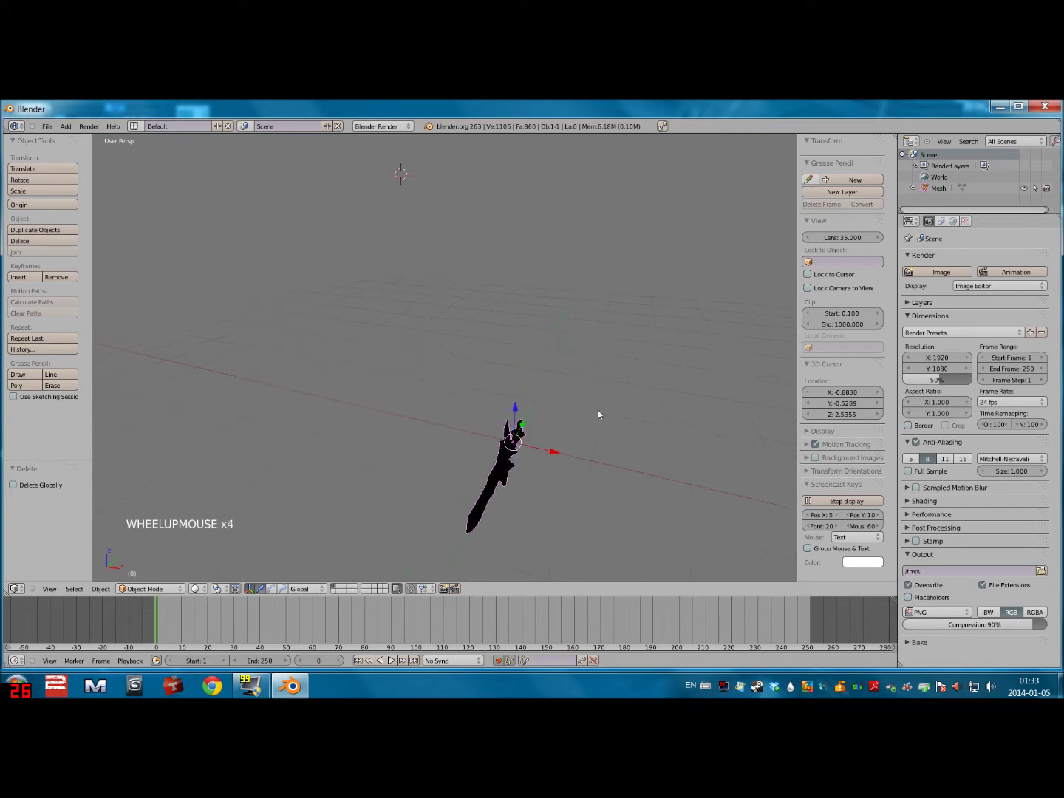
Rotate the sword about -88.5° around the global Y axis
key(r)
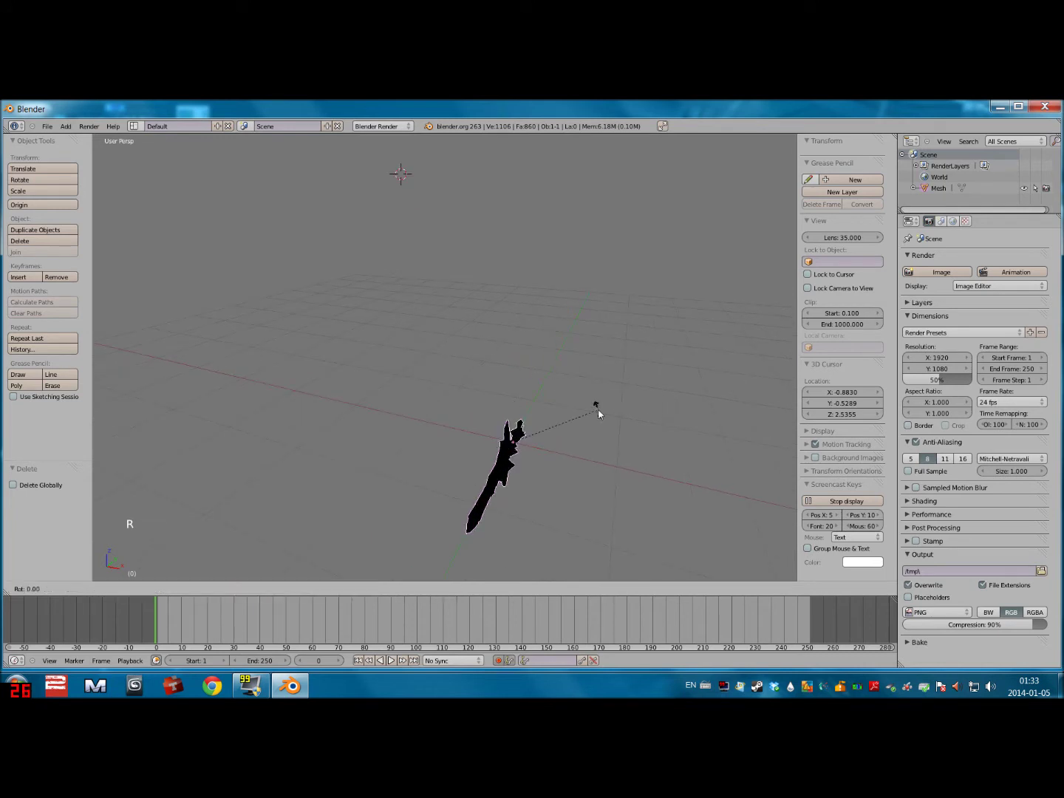
key(x)
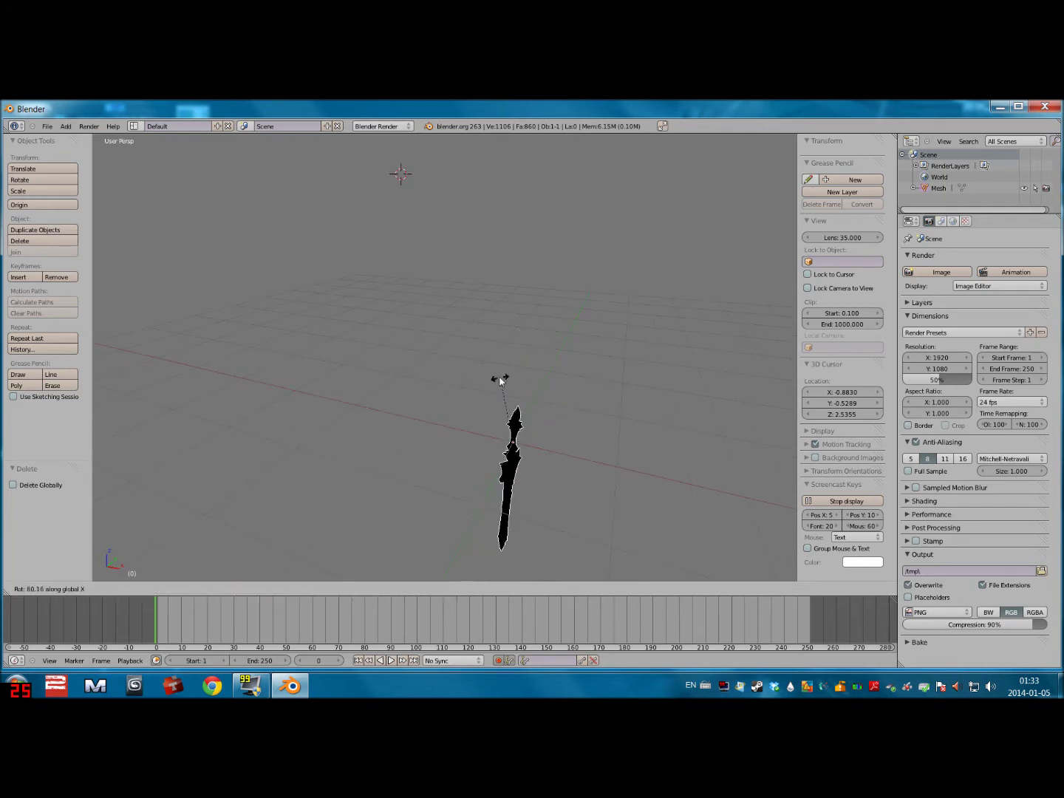
key(y)
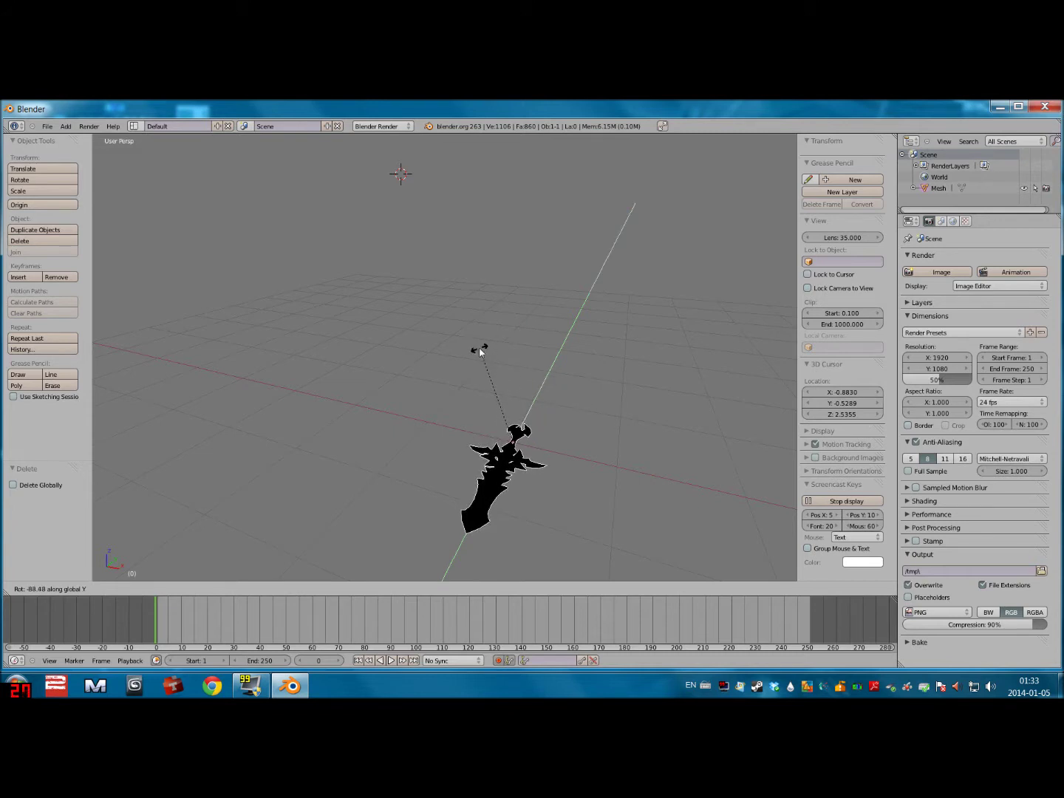
click(479, 351)
middle_drag(563, 430, 521, 426)
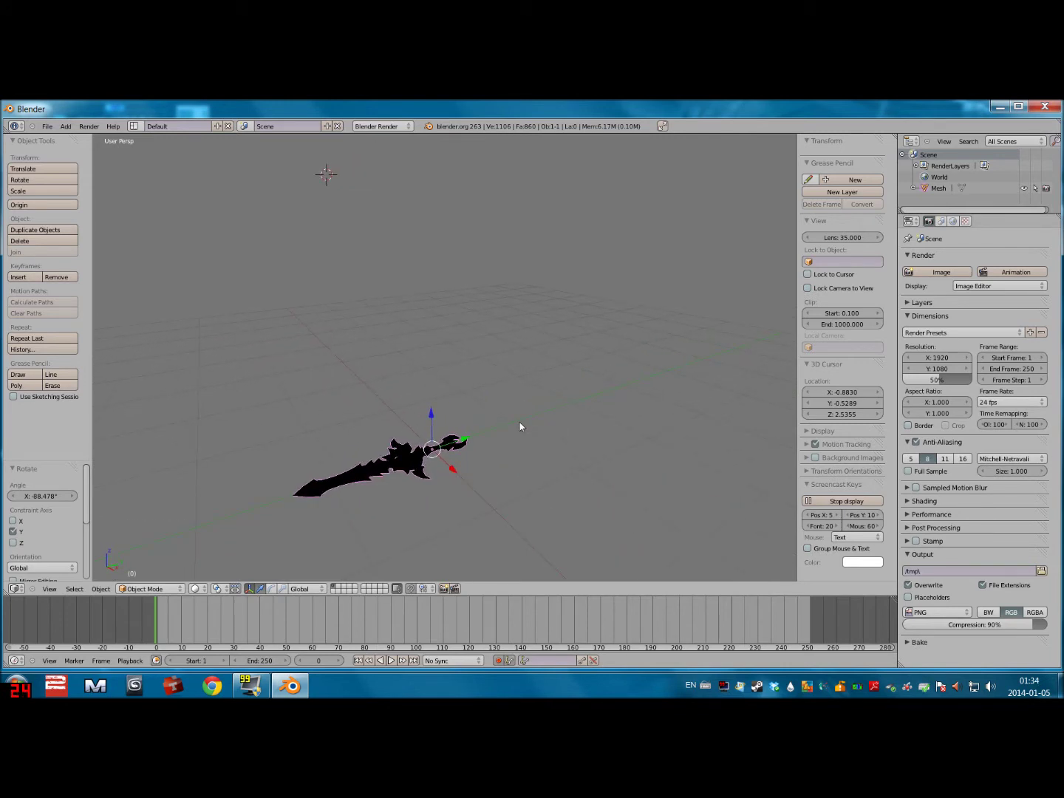
Rotate the sword about -96° around the global X axis so the blade points up, and check it from above and the front
key(r)
key(z)
key(x)
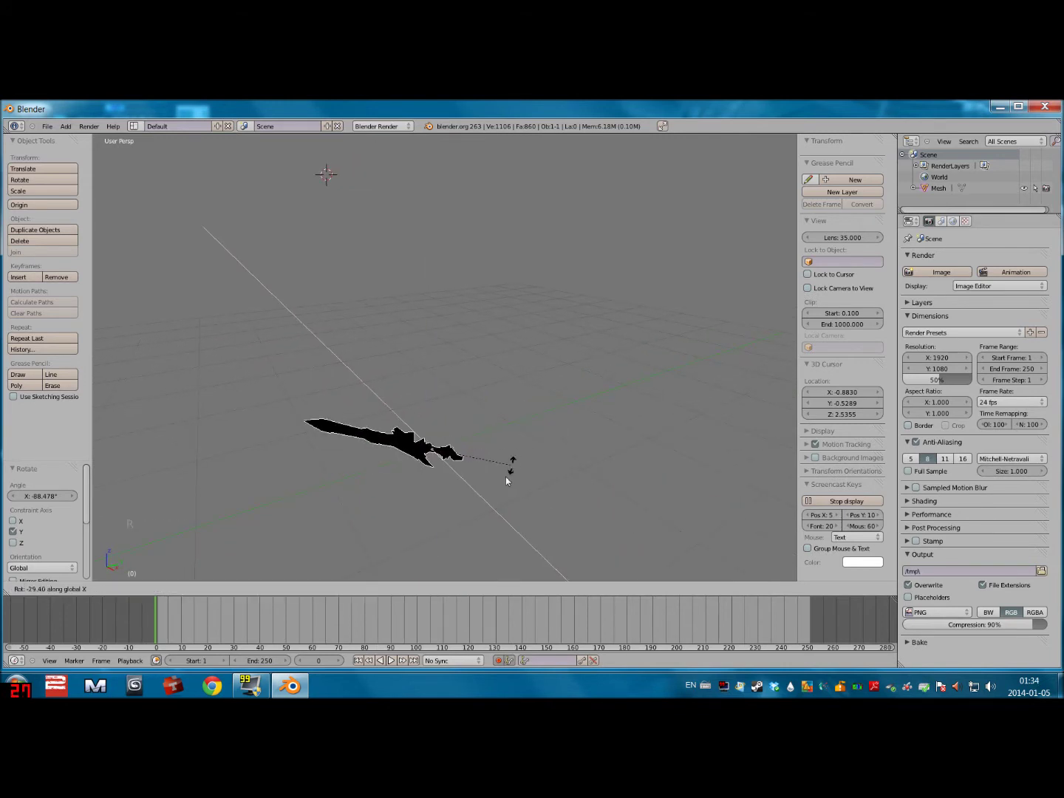
click(450, 533)
middle_drag(473, 473, 454, 498)
key(KP_7)
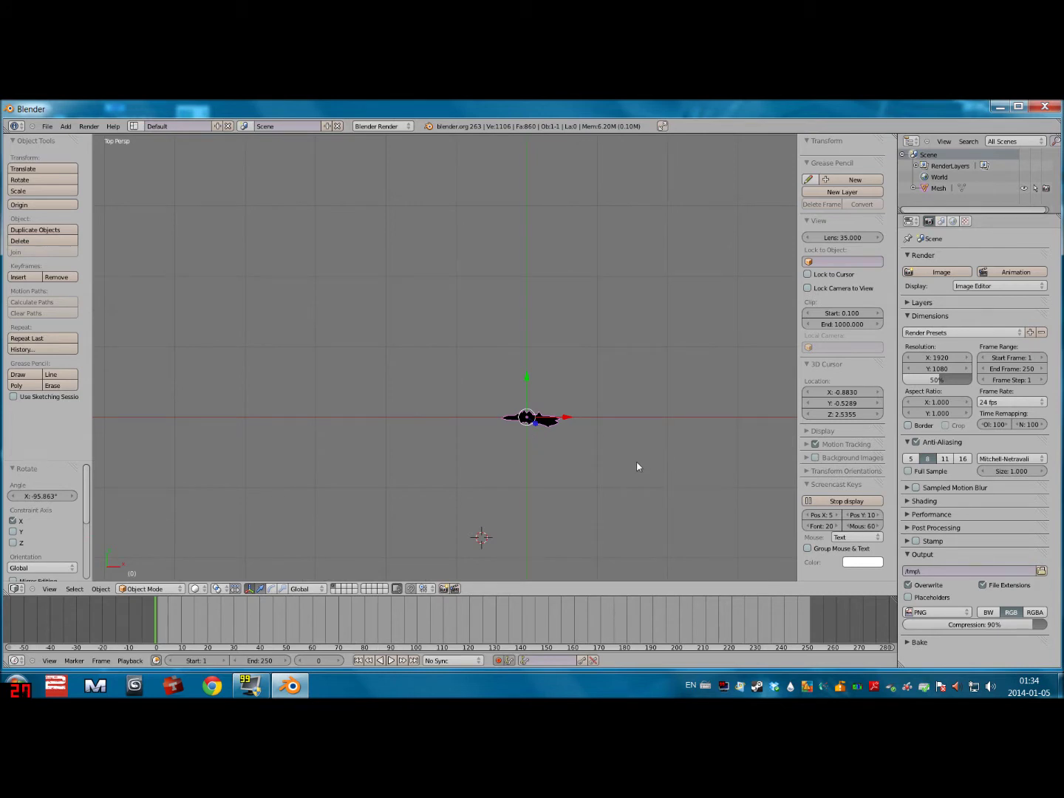
shift+middle_drag(652, 478, 562, 444)
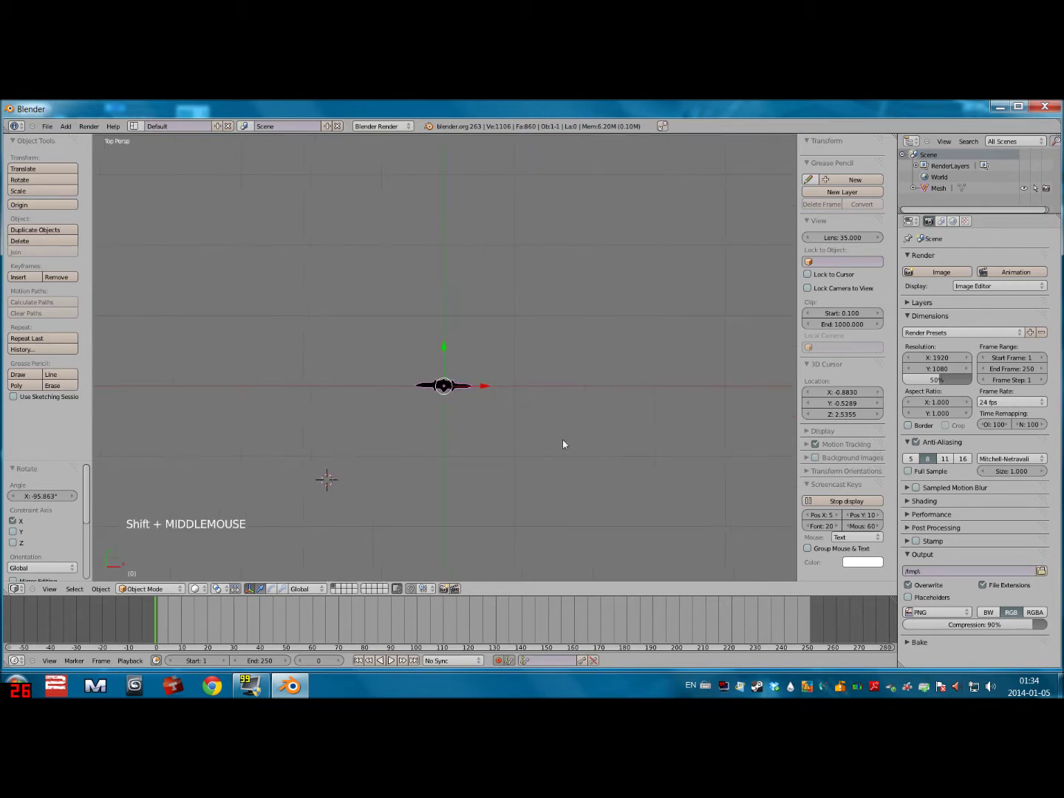
key(KP_1)
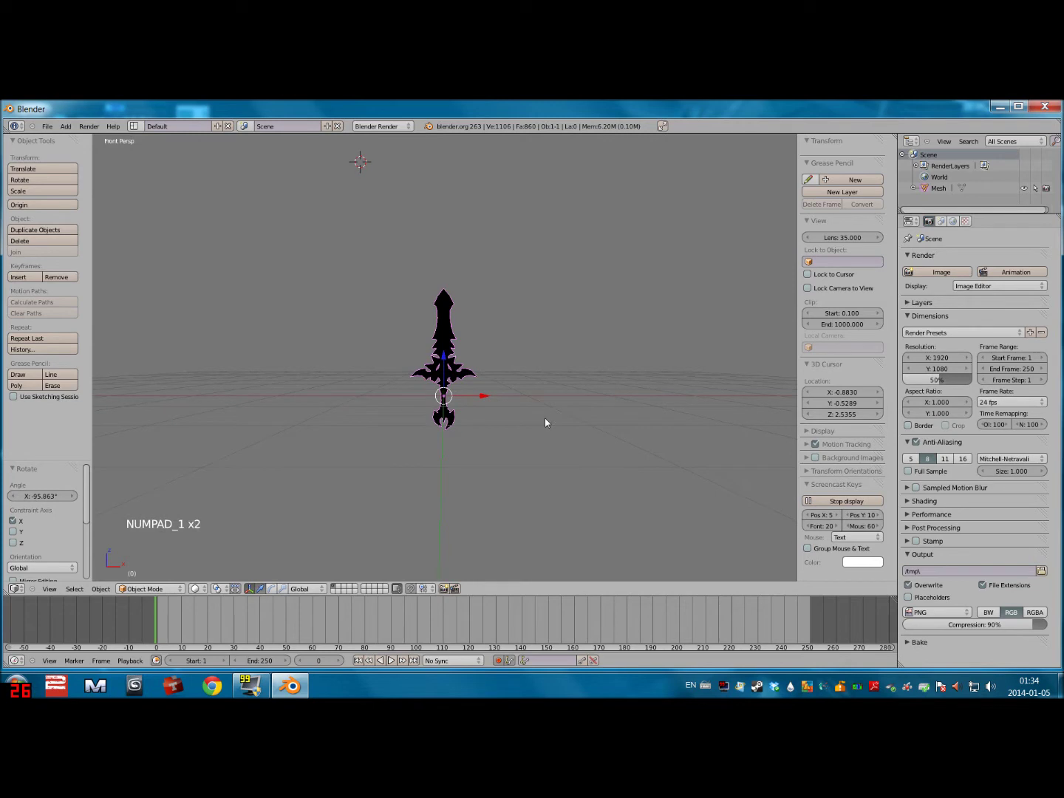
middle_drag(542, 385, 520, 381)
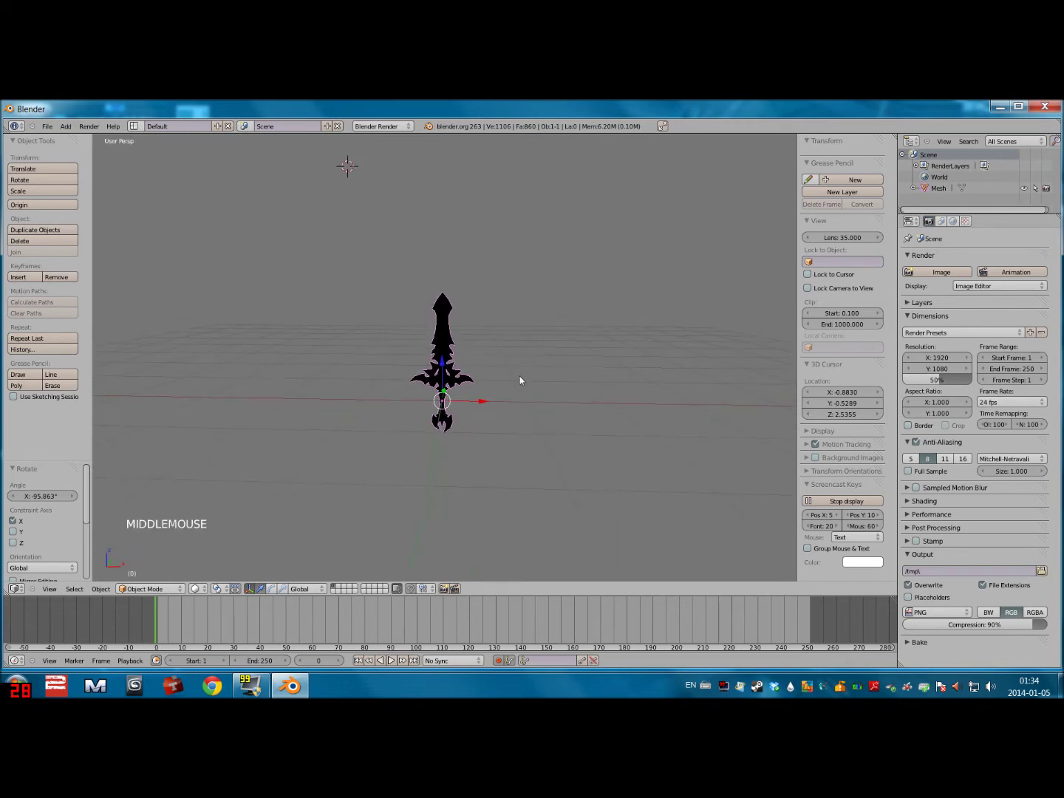
Examine the sword's mesh topology up close in Edit Mode and compare it with its appearance in Object Mode
right_click(520, 313)
key(a)
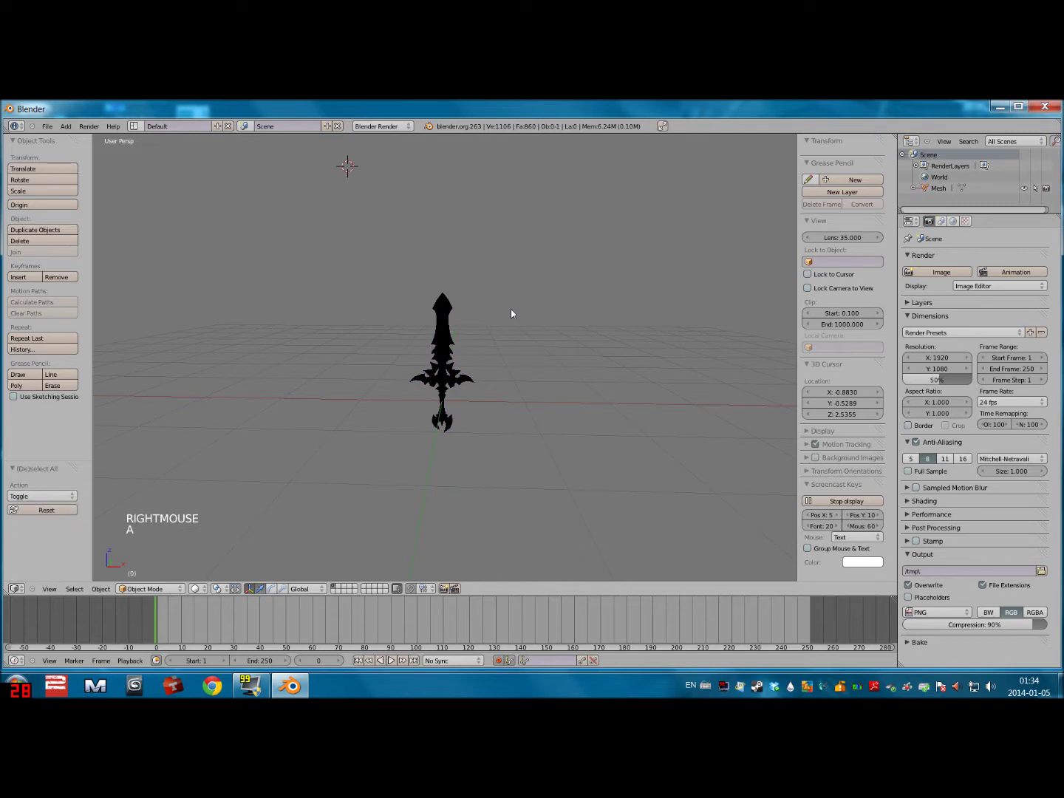
right_click(446, 326)
key(Tab)
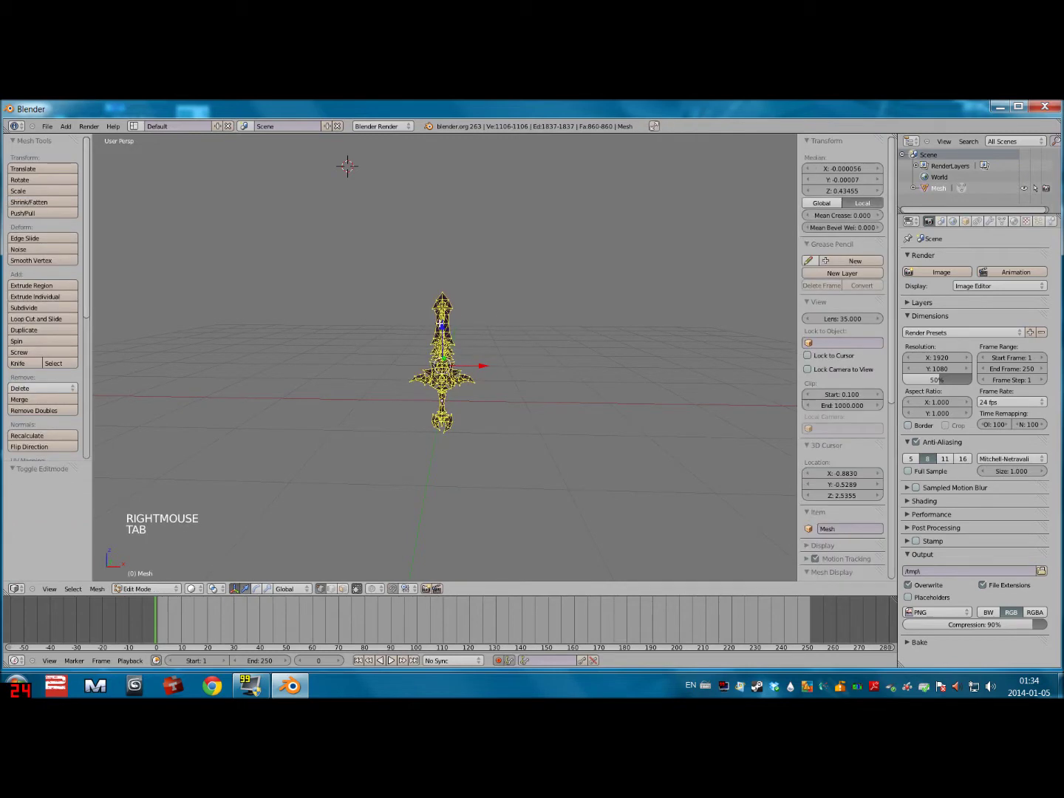
scroll(518, 355, up, 7)
scroll(562, 318, down, 2)
scroll(494, 306, up, 2)
scroll(495, 308, down, 4)
scroll(499, 308, up, 3)
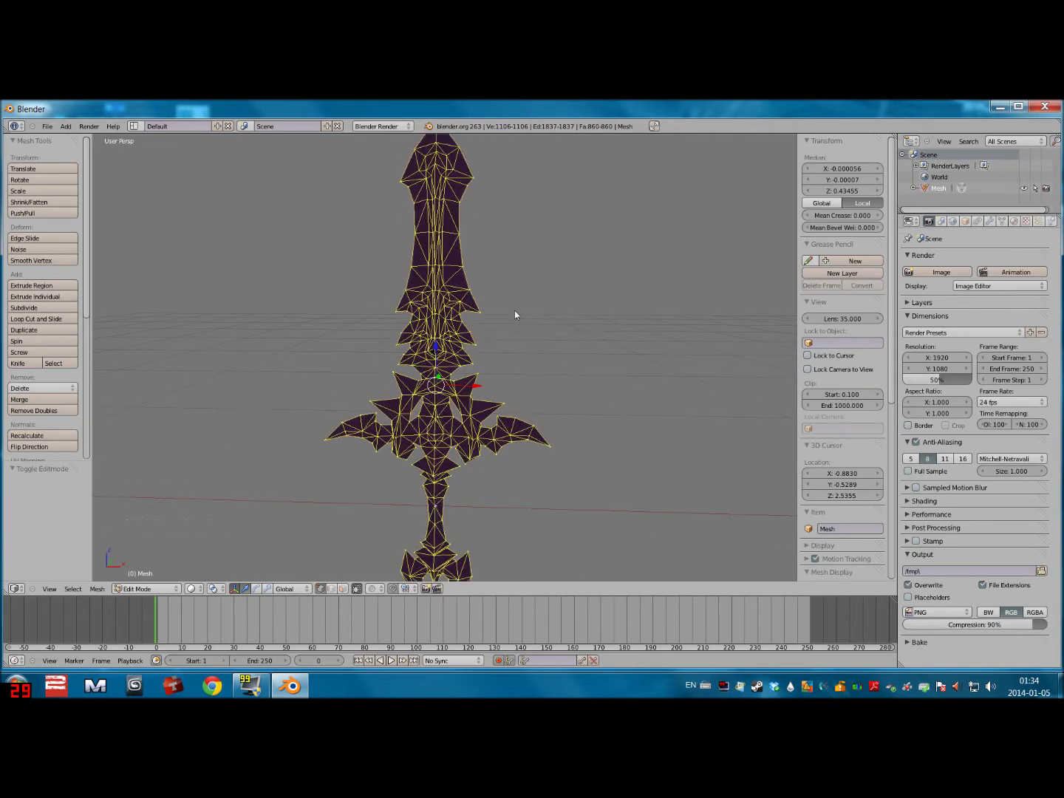
key(Tab)
scroll(610, 280, down, 2)
right_click(446, 290)
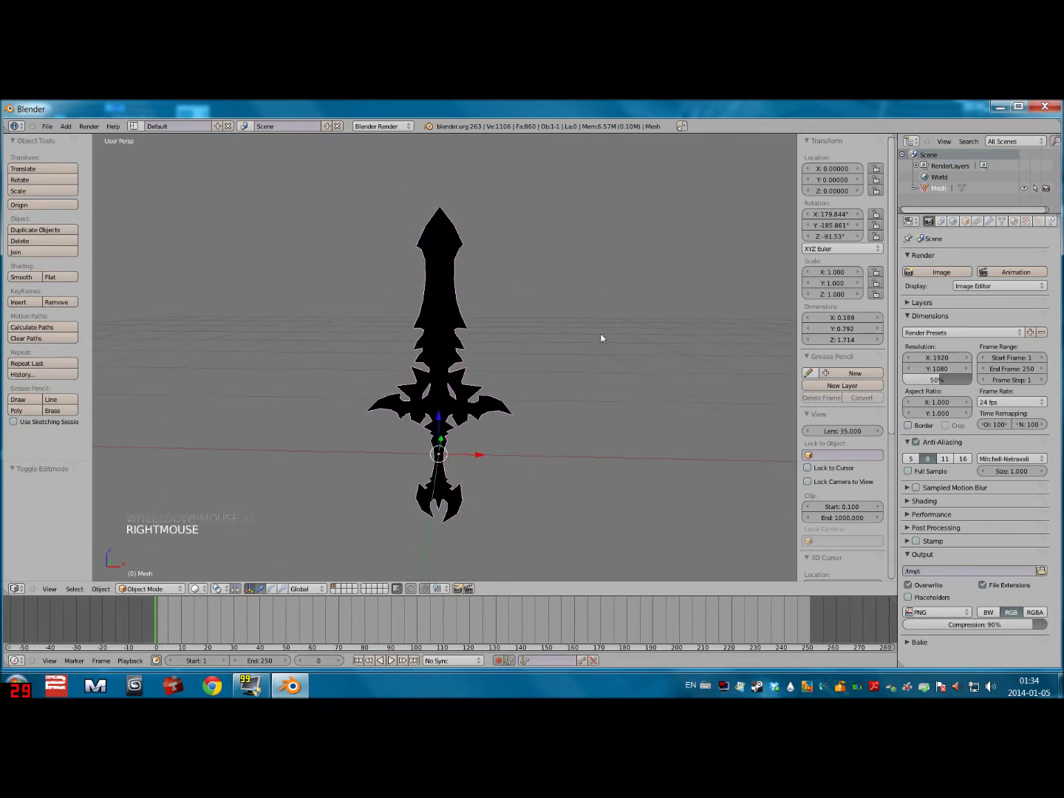
key(Tab)
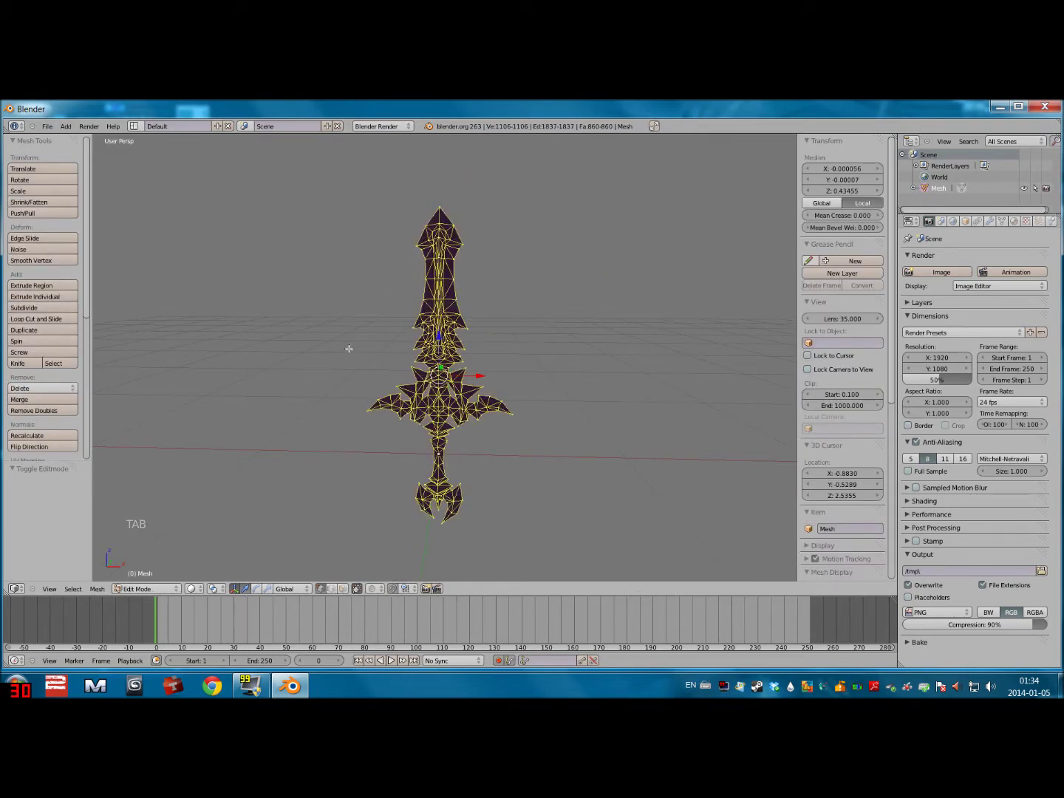
key(Tab)
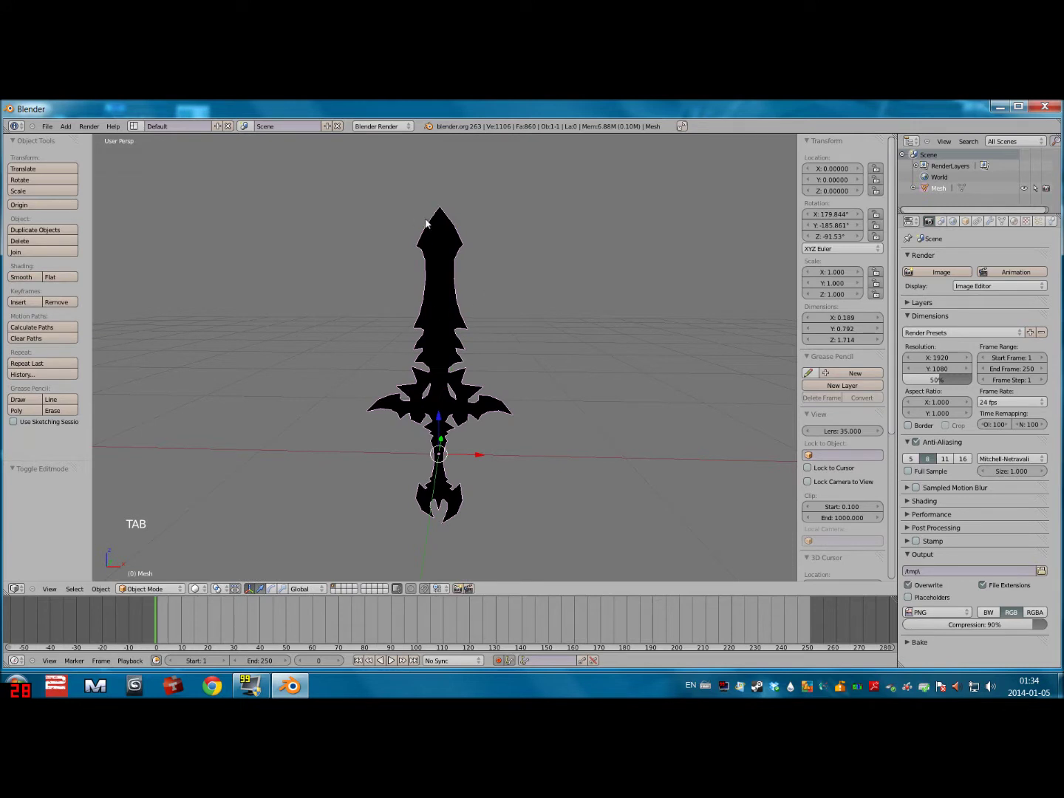
Switch to the UV Editing screen layout and display the sword's UV map in Edit Mode
click(159, 126)
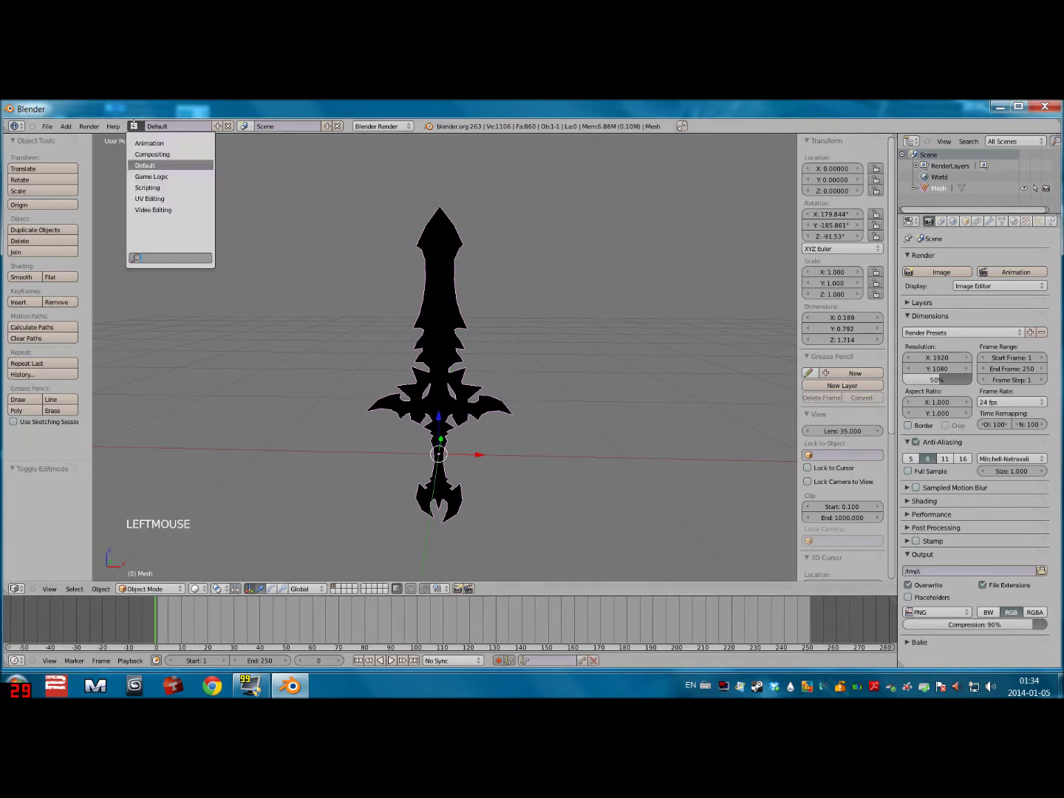
click(158, 198)
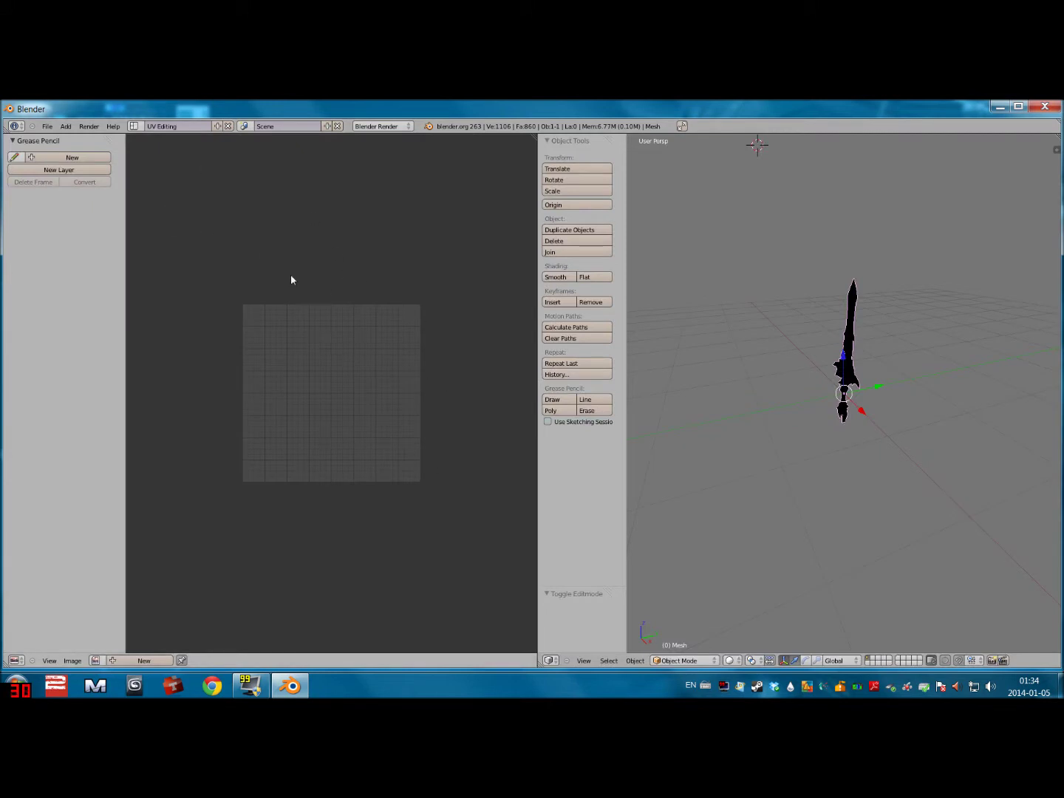
middle_drag(784, 296, 874, 278)
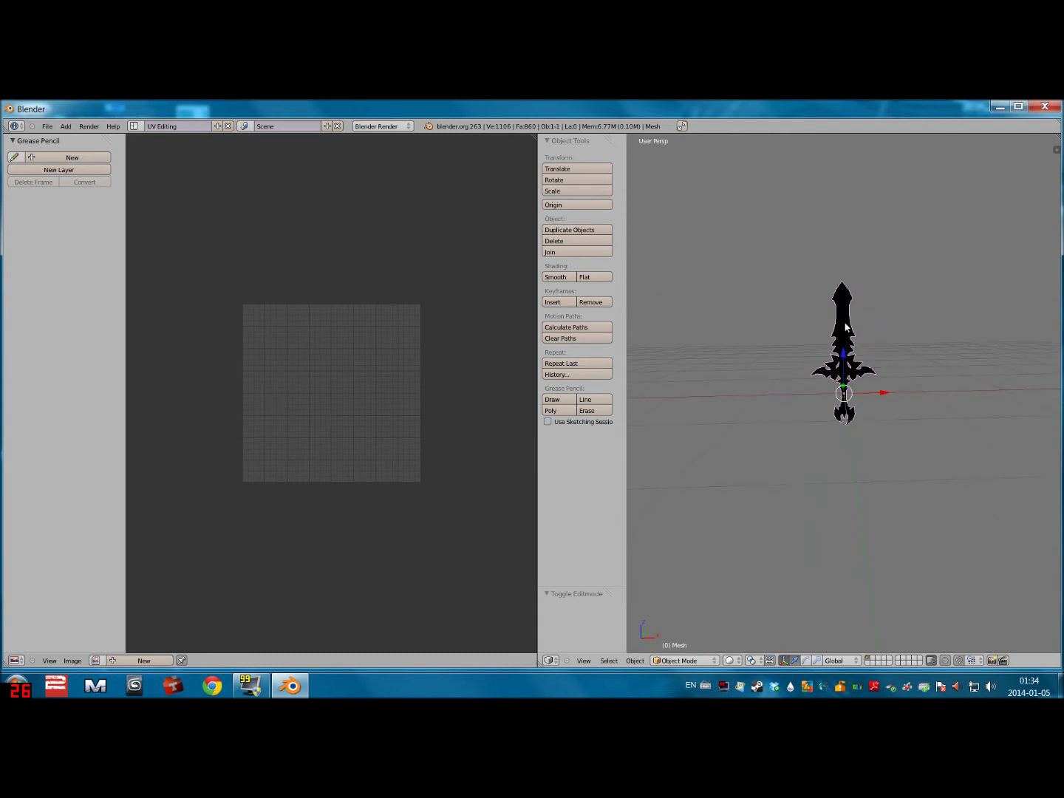
key(Tab)
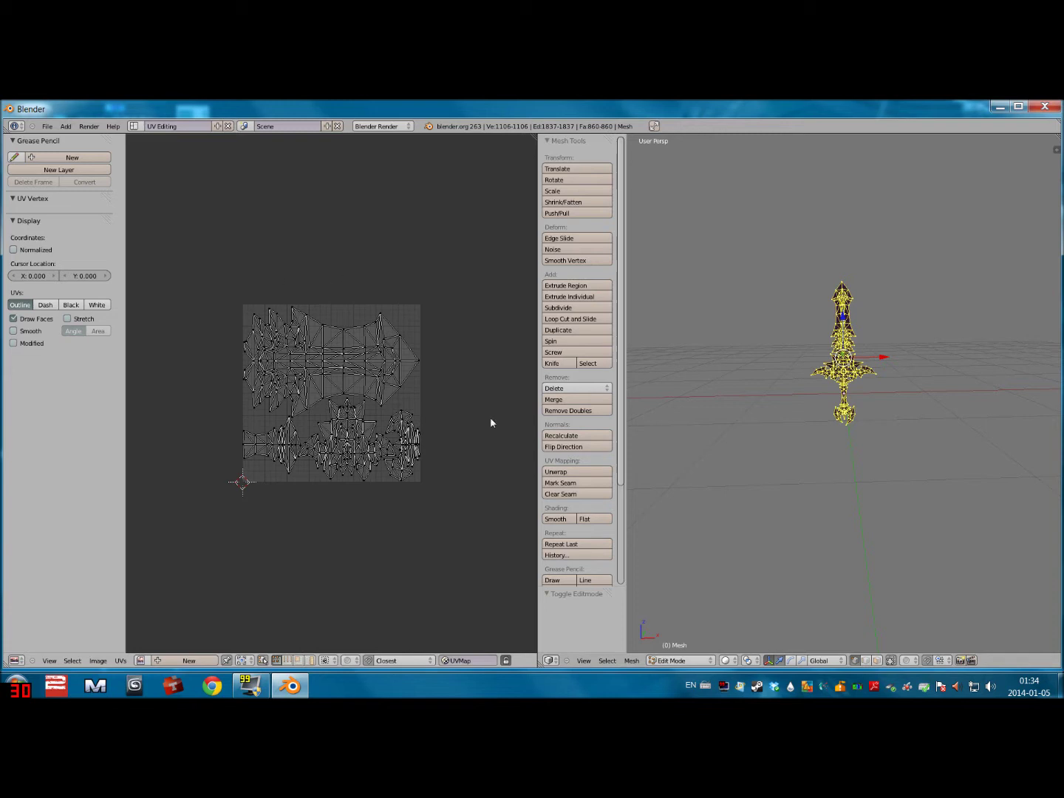
Open sword_1h_pvppandarias1_c_01_SolidSkin1.png from the Gameprogress\blender\1hsword folder as the image behind the sword's UVs
click(97, 661)
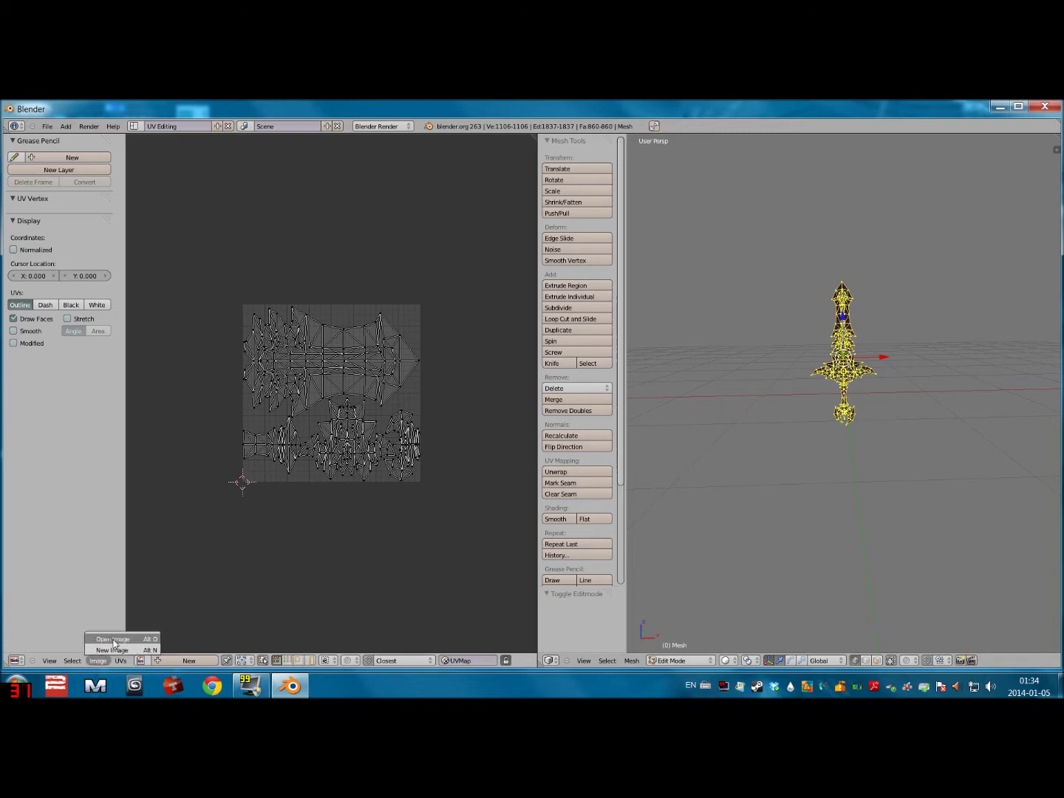
click(114, 641)
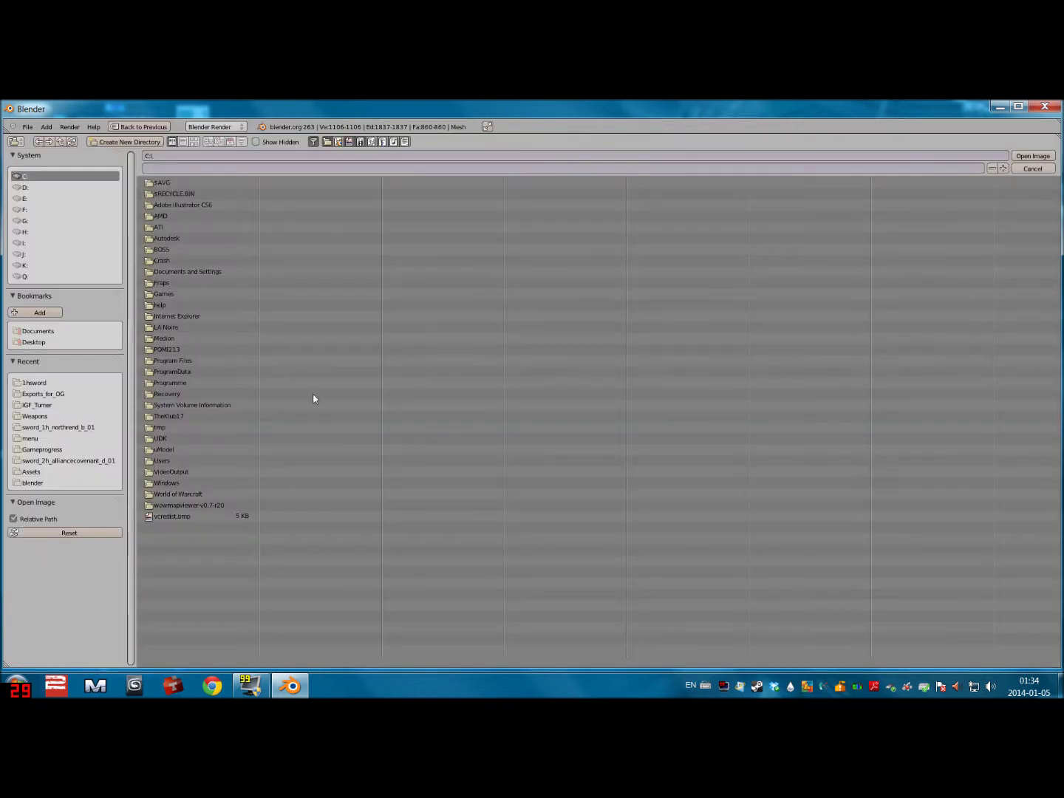
click(69, 448)
click(183, 193)
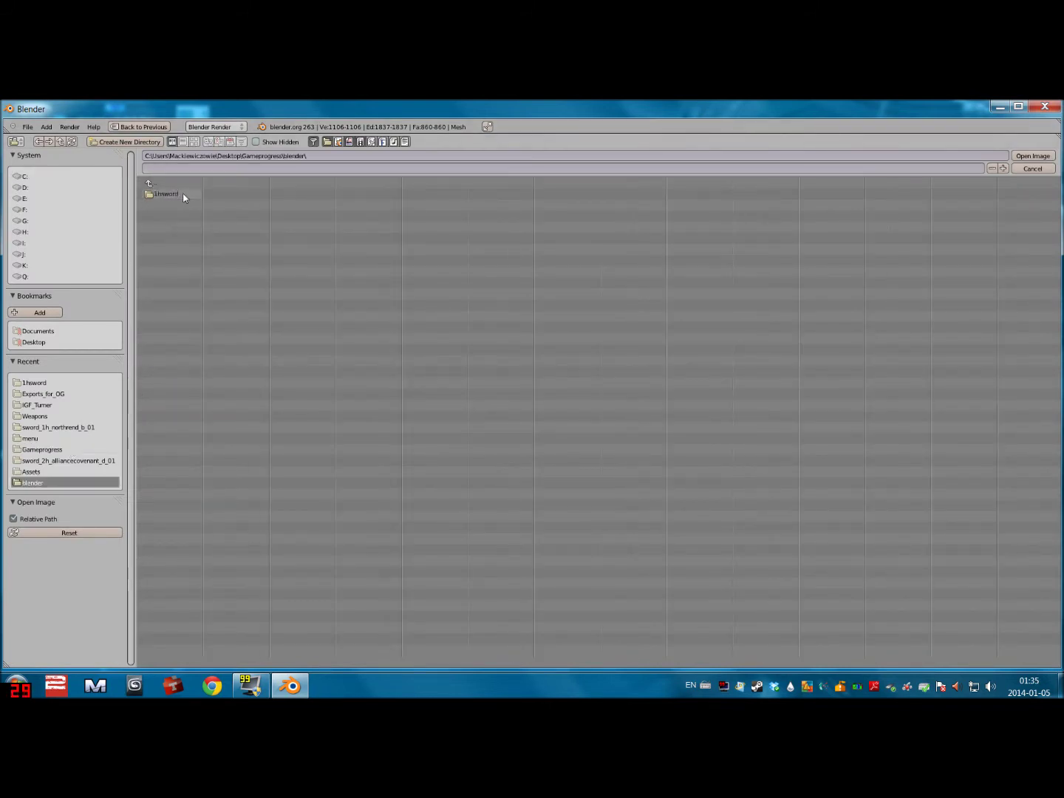
click(183, 193)
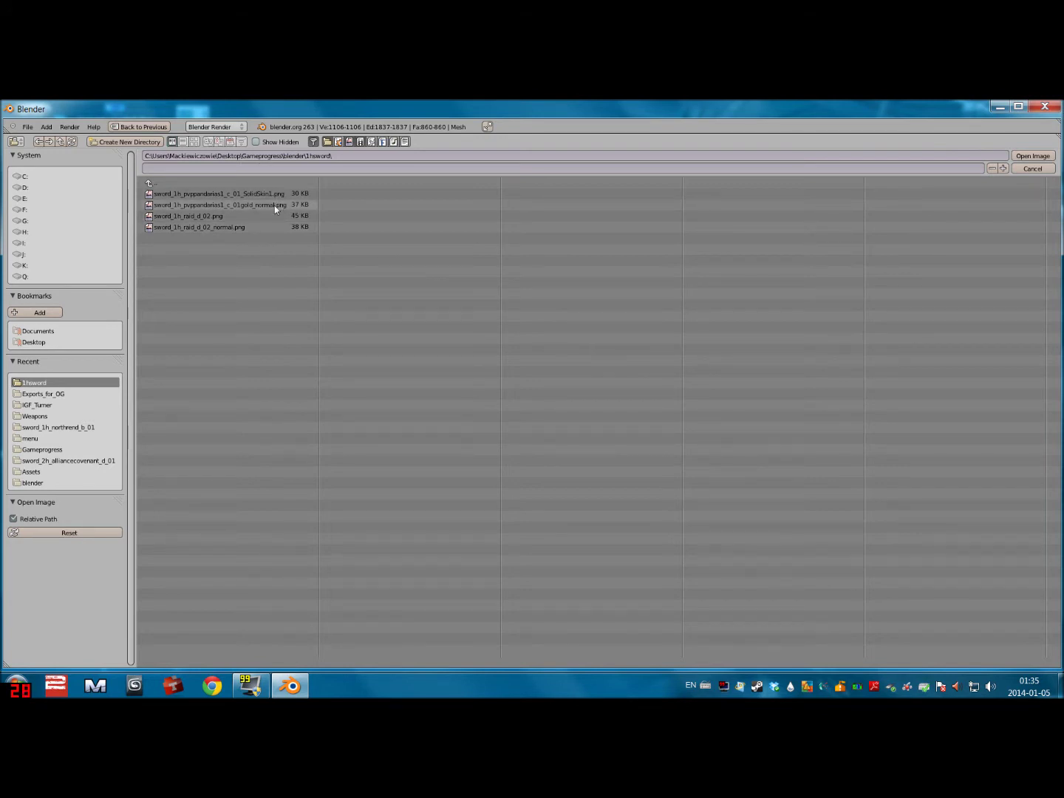
double_click(261, 195)
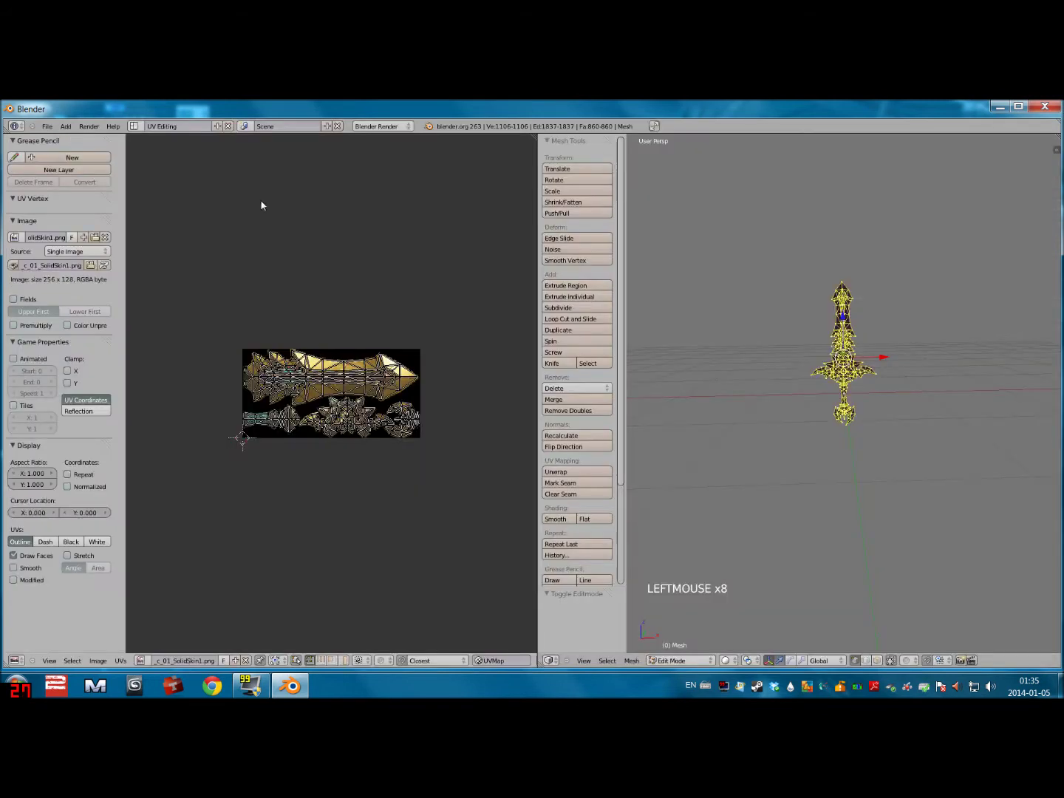
scroll(384, 380, up, 3)
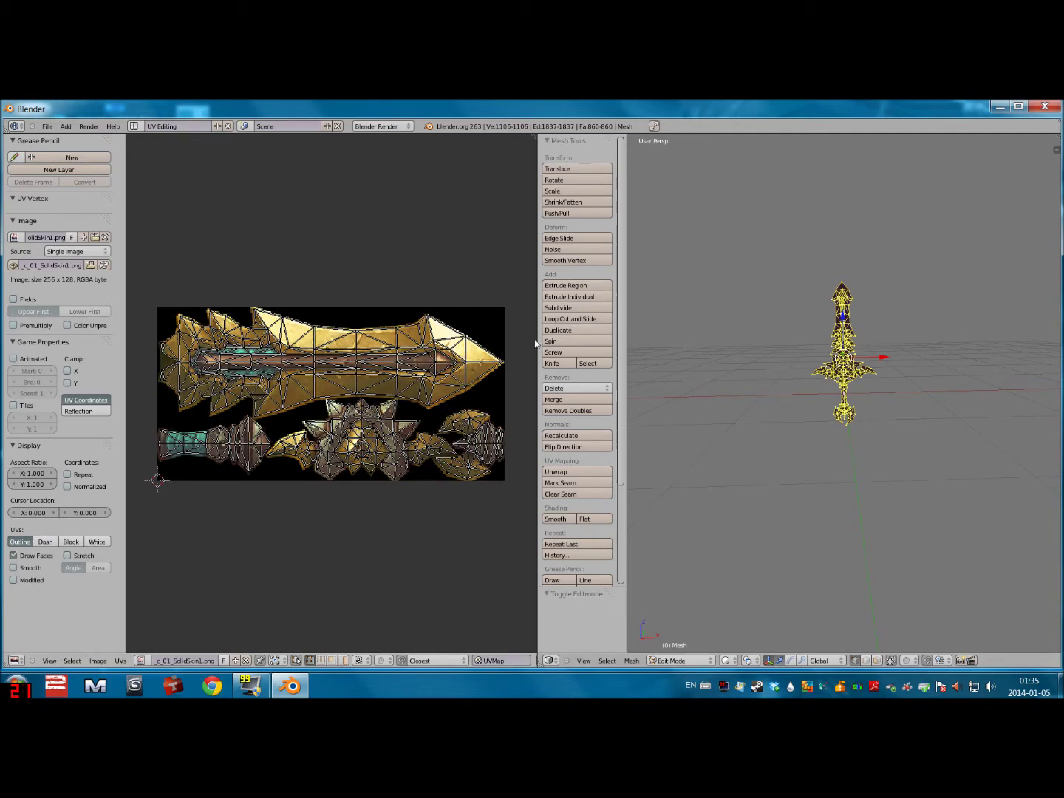
Widen the 3D view, return the sword to Object Mode and inspect how its surface is displayed
drag(537, 340, 309, 340)
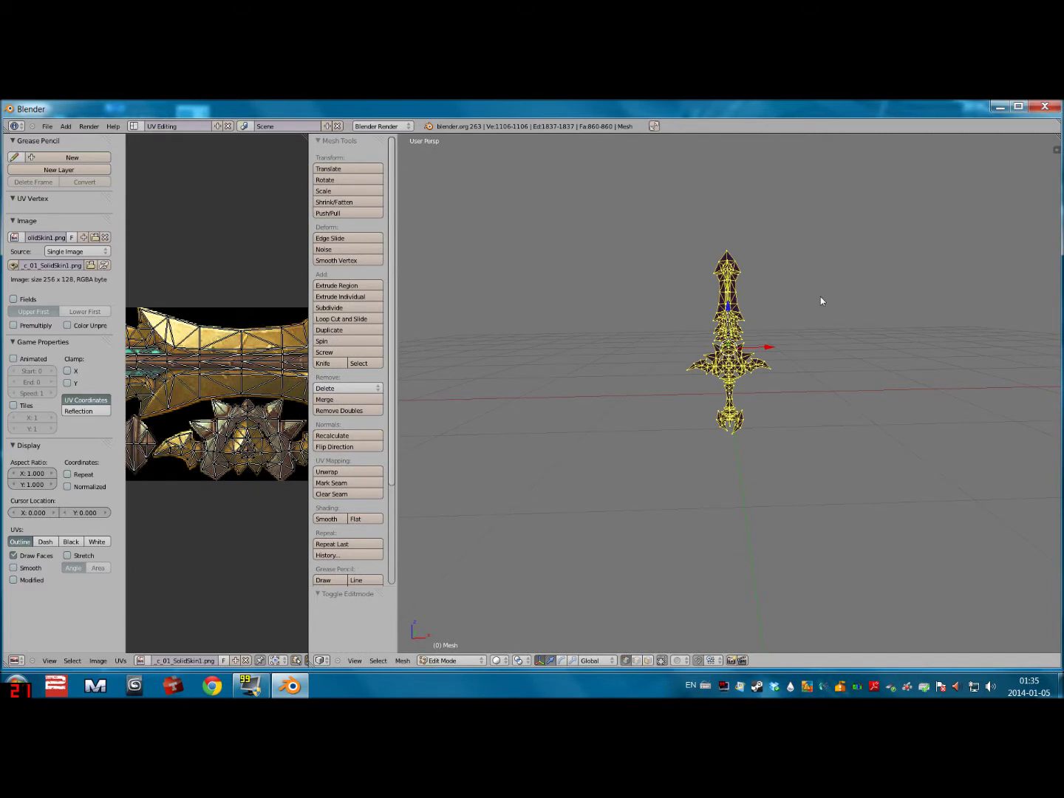
key(Tab)
middle_drag(809, 295, 825, 323)
scroll(915, 347, up, 3)
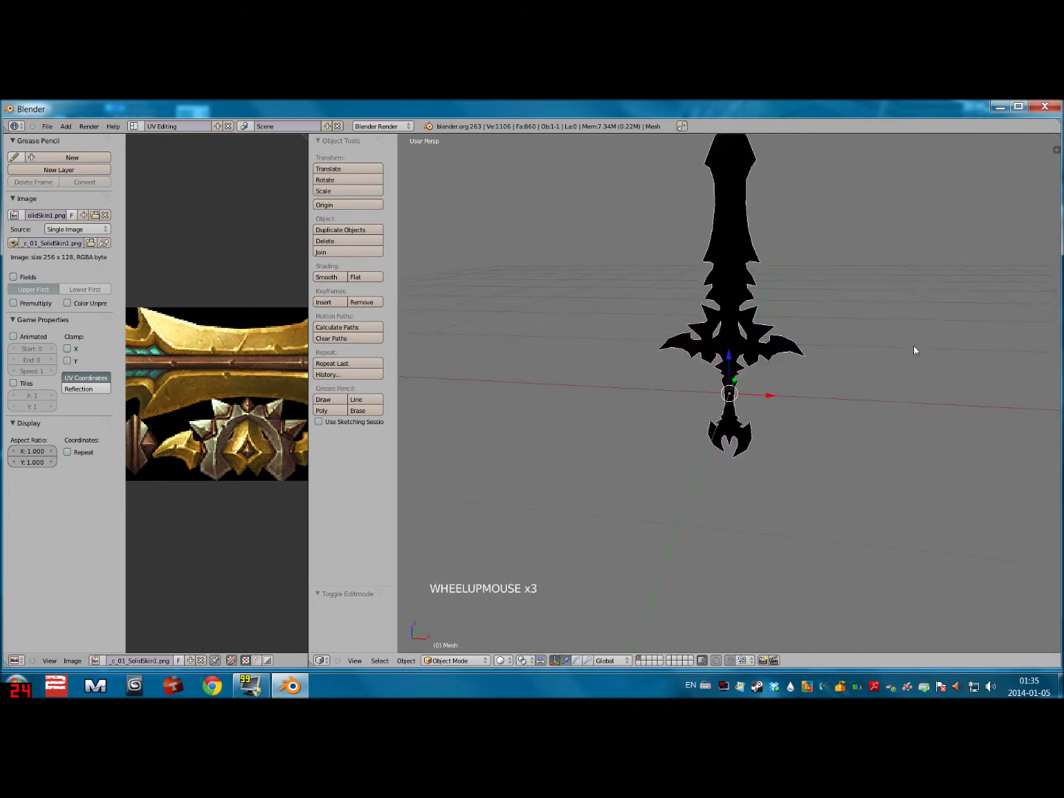
scroll(915, 346, up, 2)
shift+middle_drag(838, 244, 817, 382)
scroll(759, 388, down, 5)
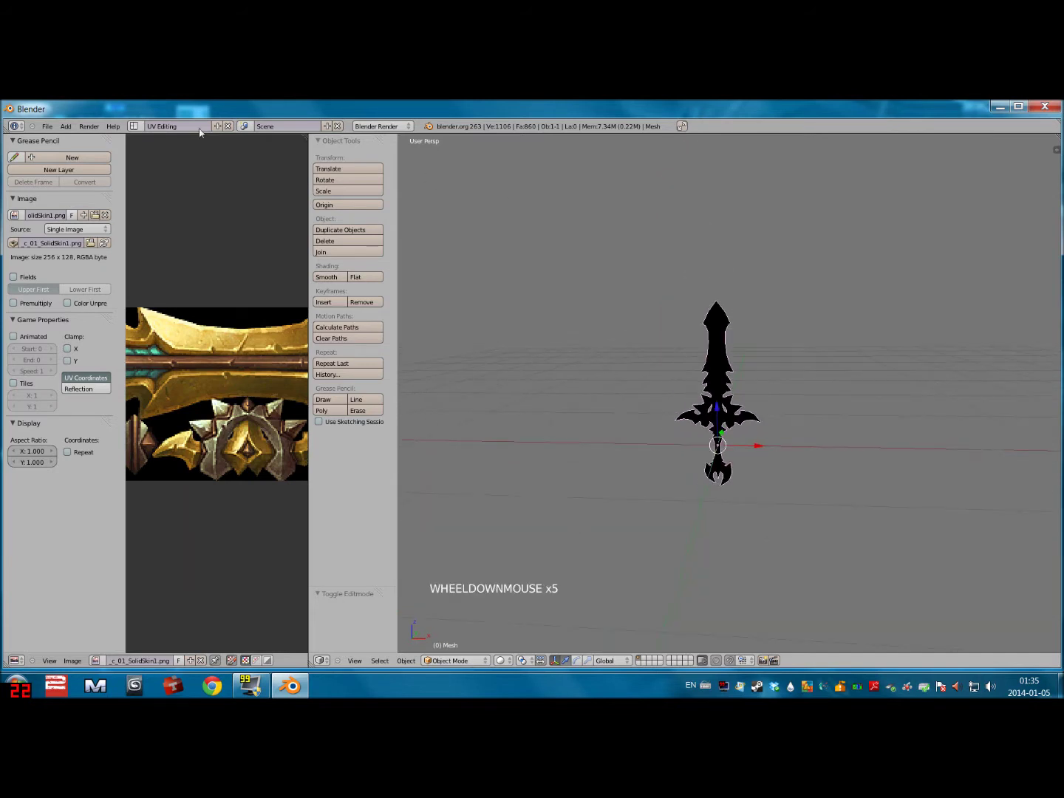
Add a cube mesh and move it about 0.82 along Y and about -1.7 along Z towards the sword
click(64, 126)
mouse_move(84, 140)
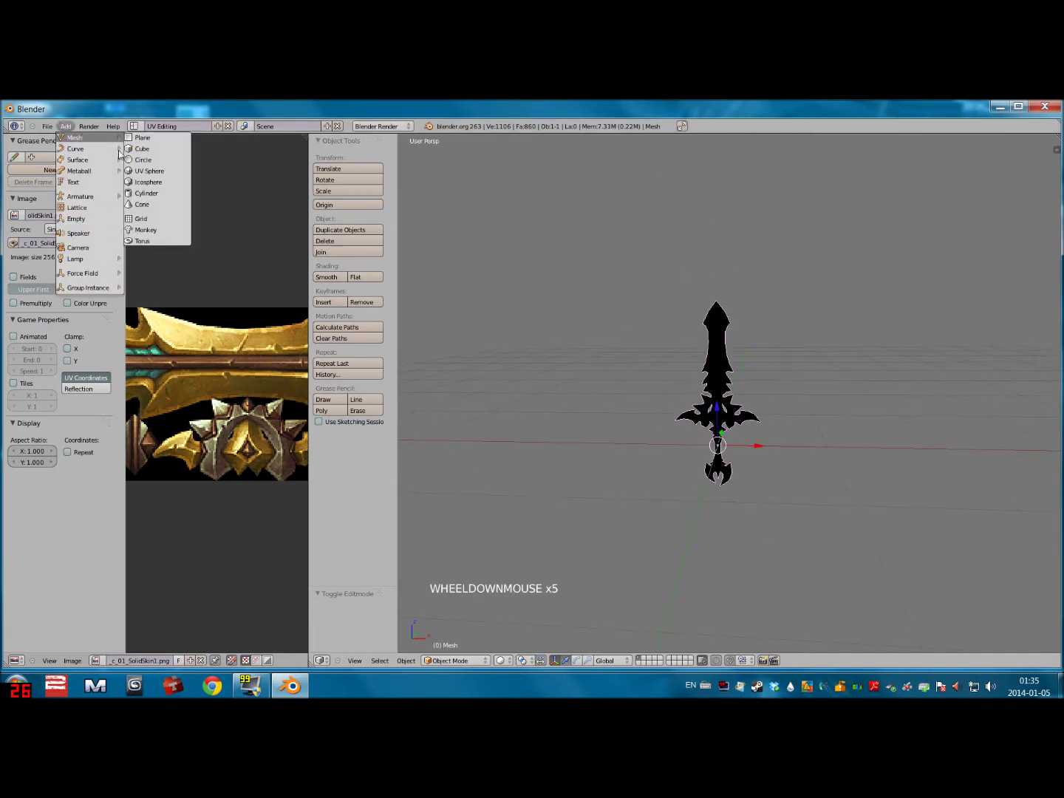
click(145, 152)
scroll(743, 273, down, 5)
middle_drag(769, 263, 715, 297)
drag(715, 297, 765, 300)
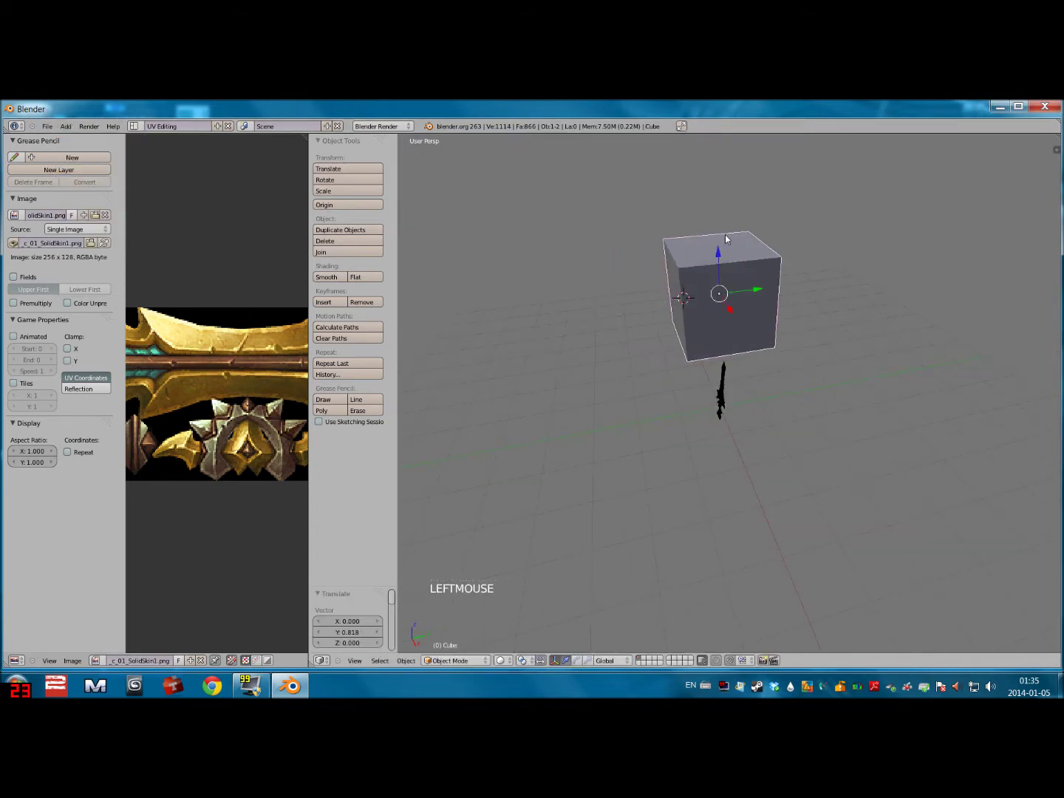
drag(719, 252, 705, 316)
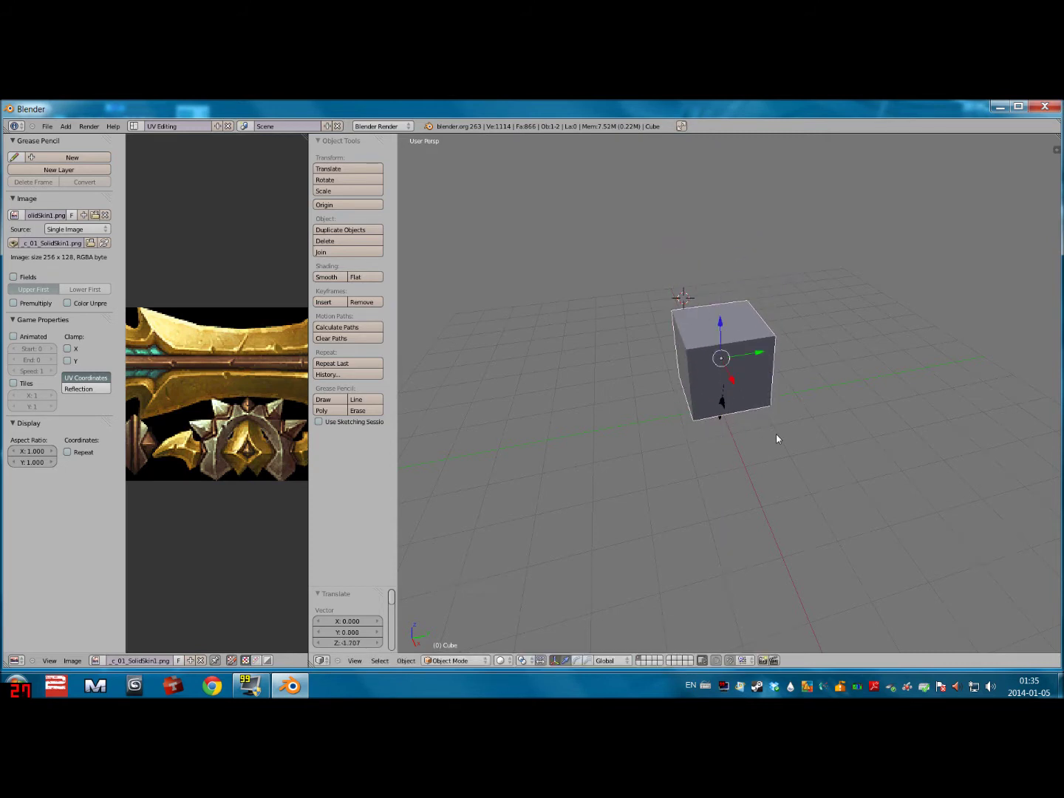
Scale the cube down uniformly to about 0.176 of its size
key(s)
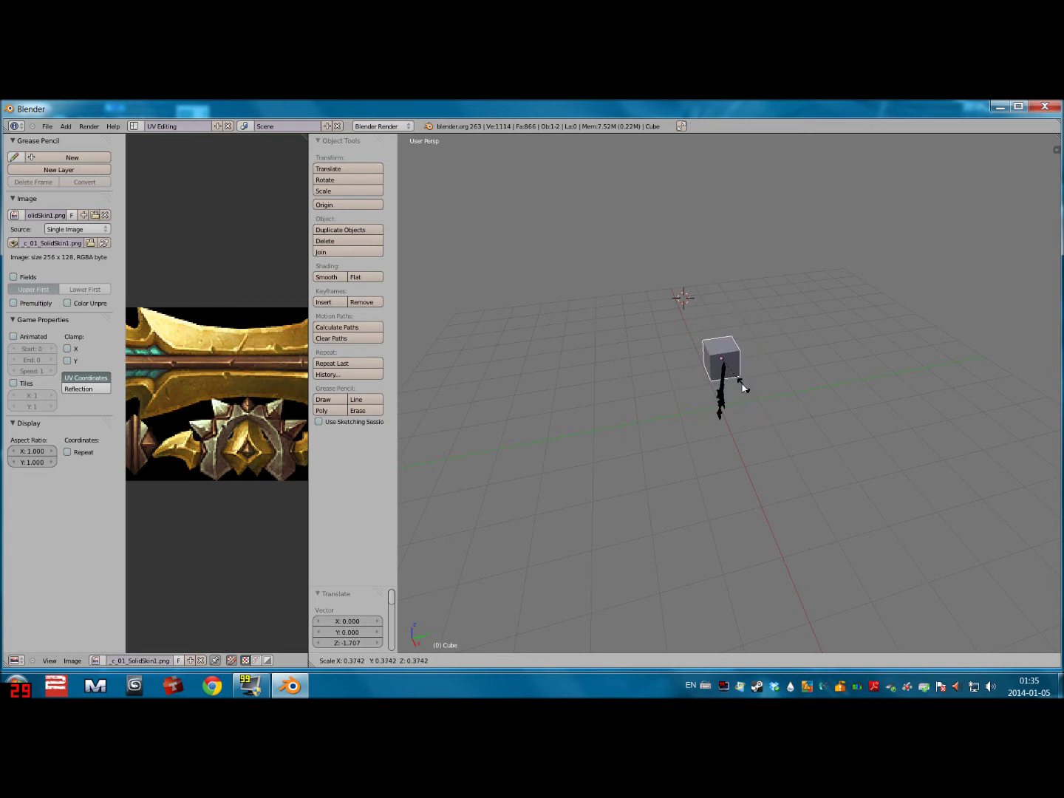
click(736, 377)
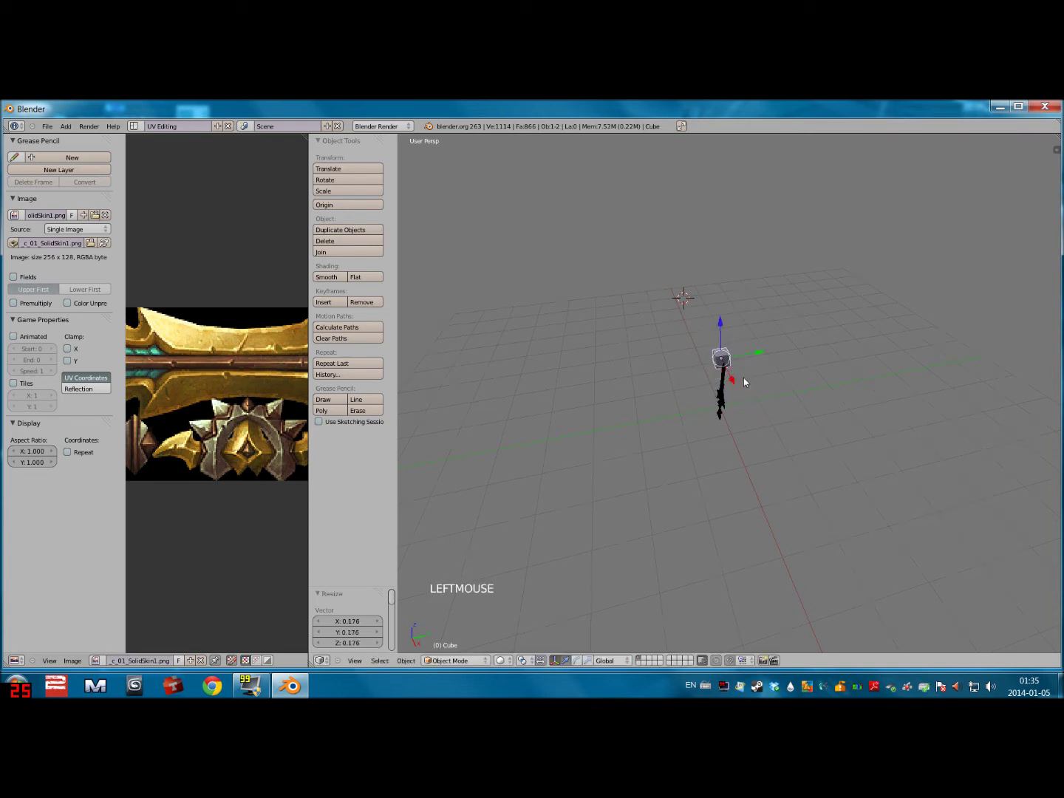
scroll(735, 377, up, 5)
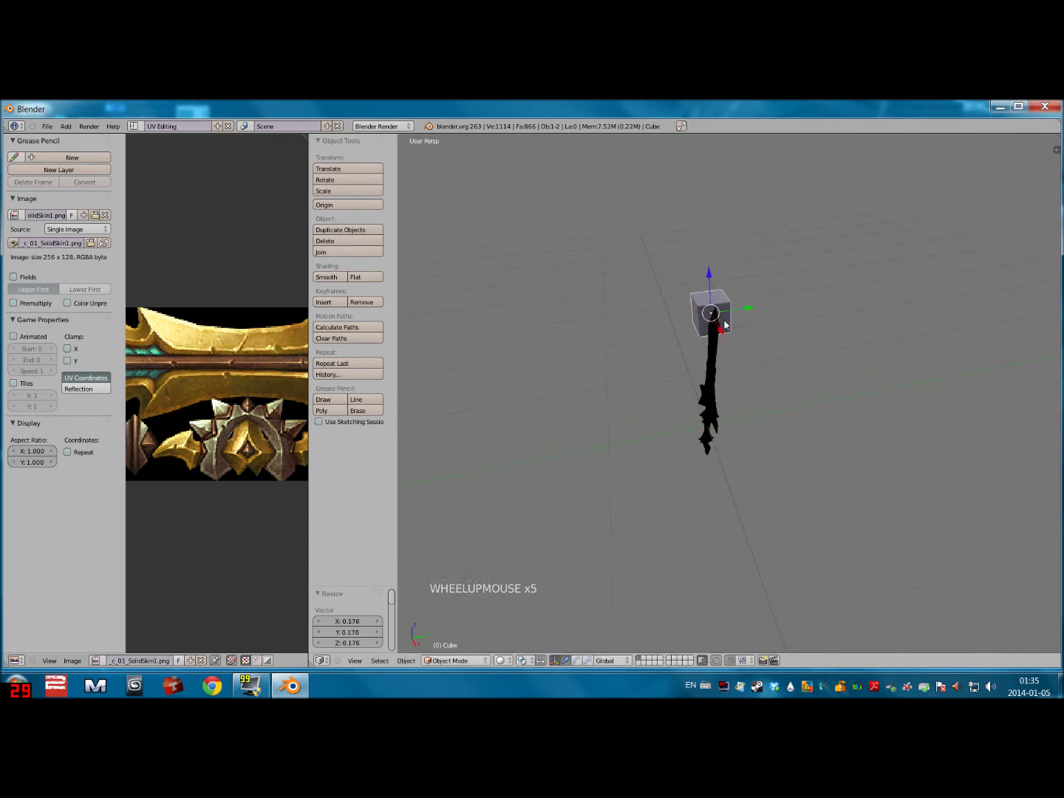
Align the small cube with the sword from above and the side, lowering it onto the grip below the guard
key(KP_7)
drag(655, 386, 765, 397)
drag(723, 353, 722, 373)
middle_drag(817, 514, 813, 379)
drag(733, 307, 727, 384)
middle_drag(838, 434, 766, 413)
drag(752, 409, 742, 408)
middle_drag(774, 377, 738, 377)
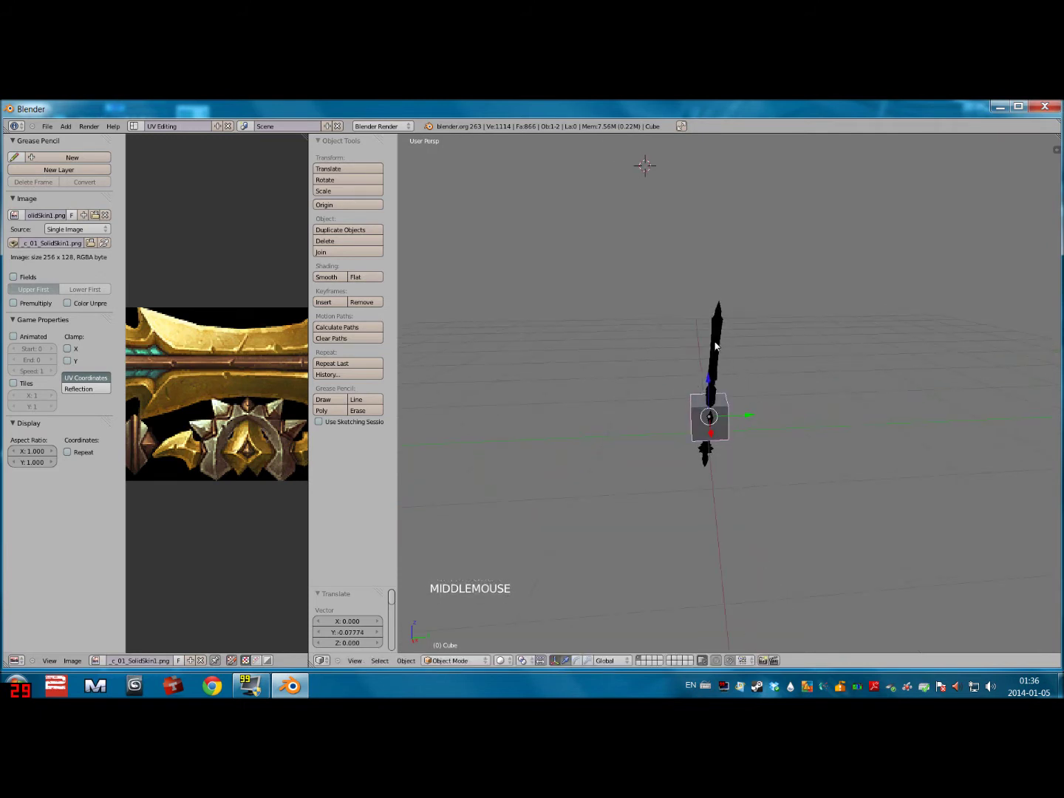
Select the sword and rotate it about -4.6° so that it stands upright through the cube
right_click(715, 346)
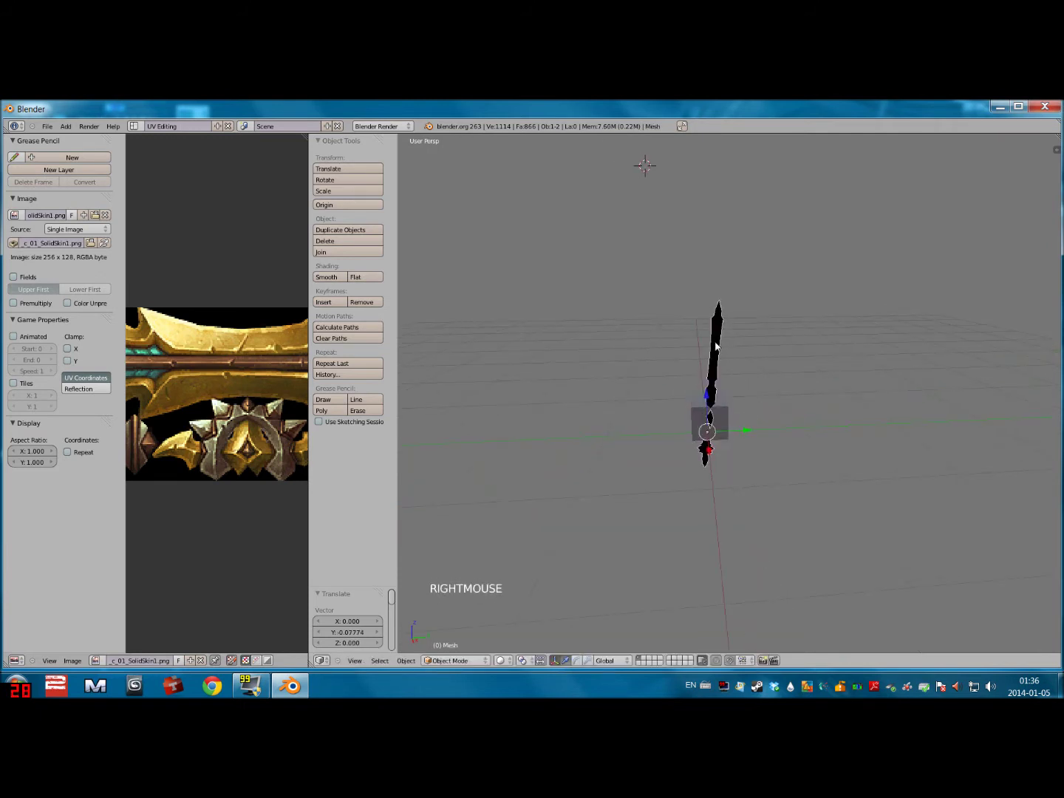
key(r)
key(r)
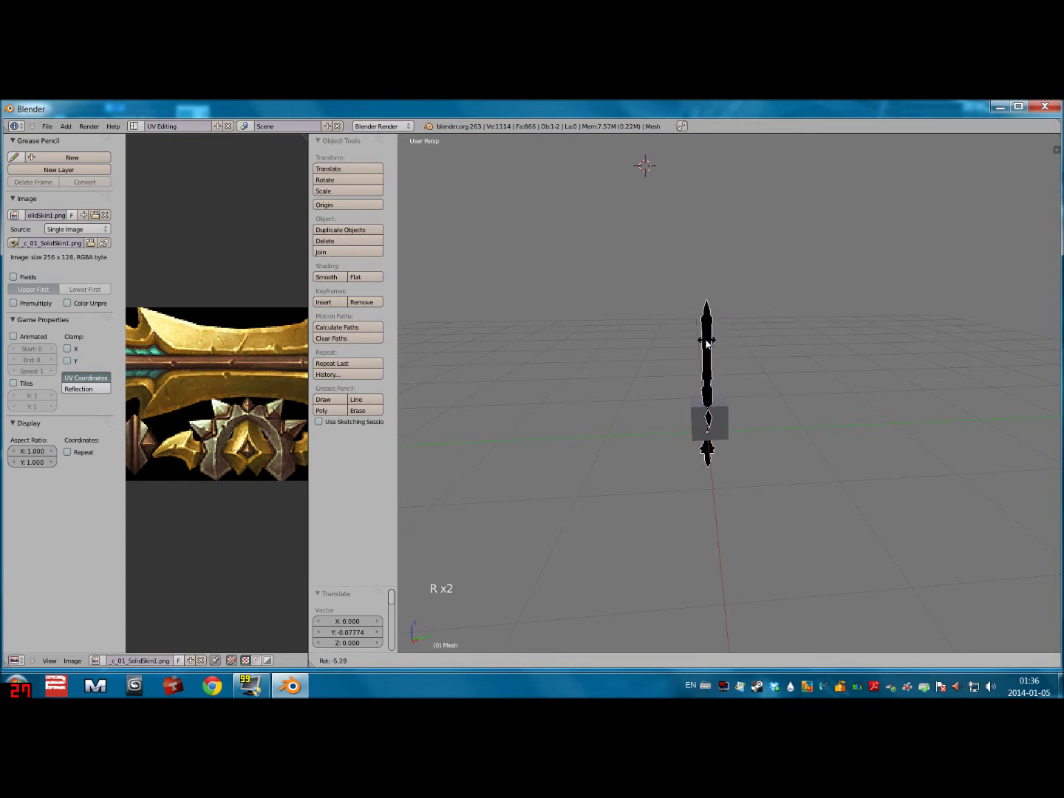
click(706, 343)
middle_drag(732, 347, 731, 403)
scroll(837, 353, up, 6)
scroll(859, 374, down, 3)
Select the cube on the grip and scale it uniformly to 0.58
right_click(715, 423)
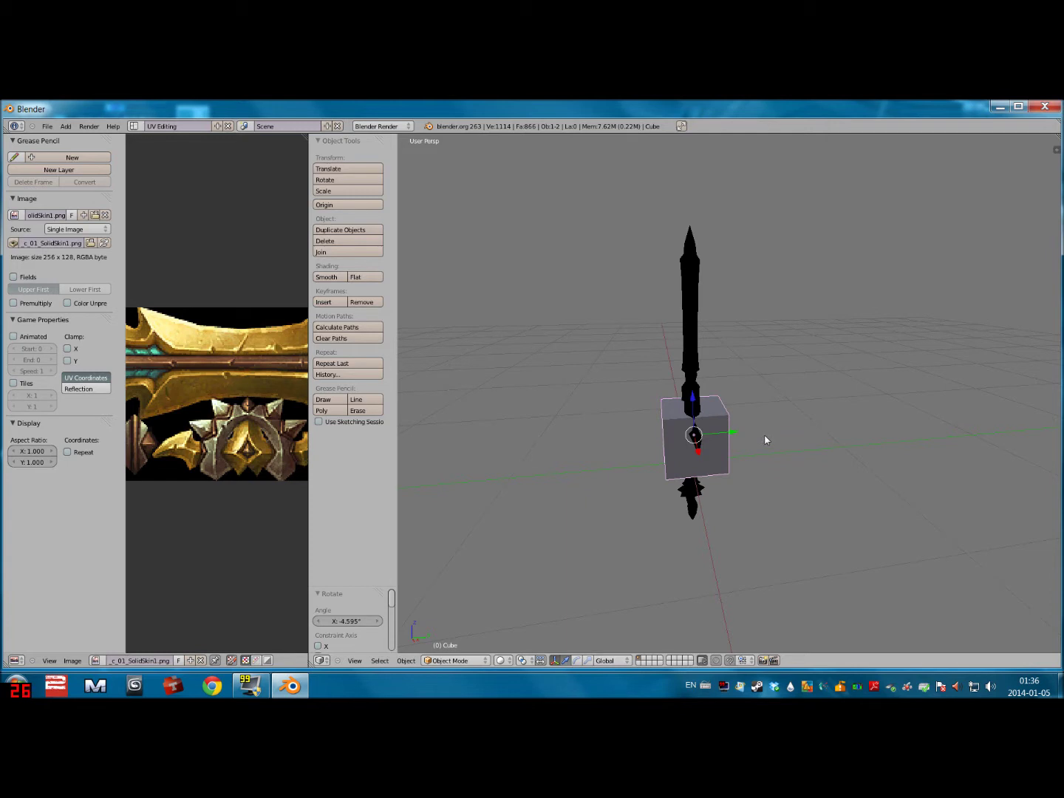
key(s)
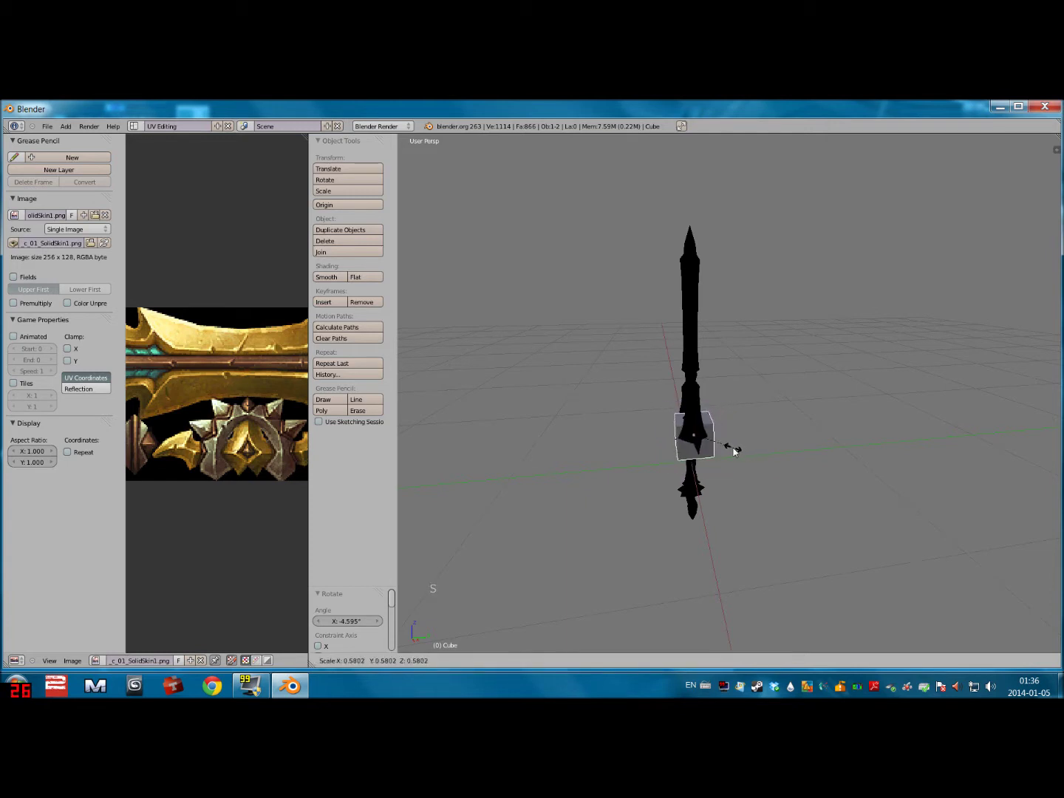
click(735, 450)
Stretch the cube along Z, first by about 3.38 and again to sword length, and raise it about 0.262 along Z
middle_drag(761, 419, 786, 450)
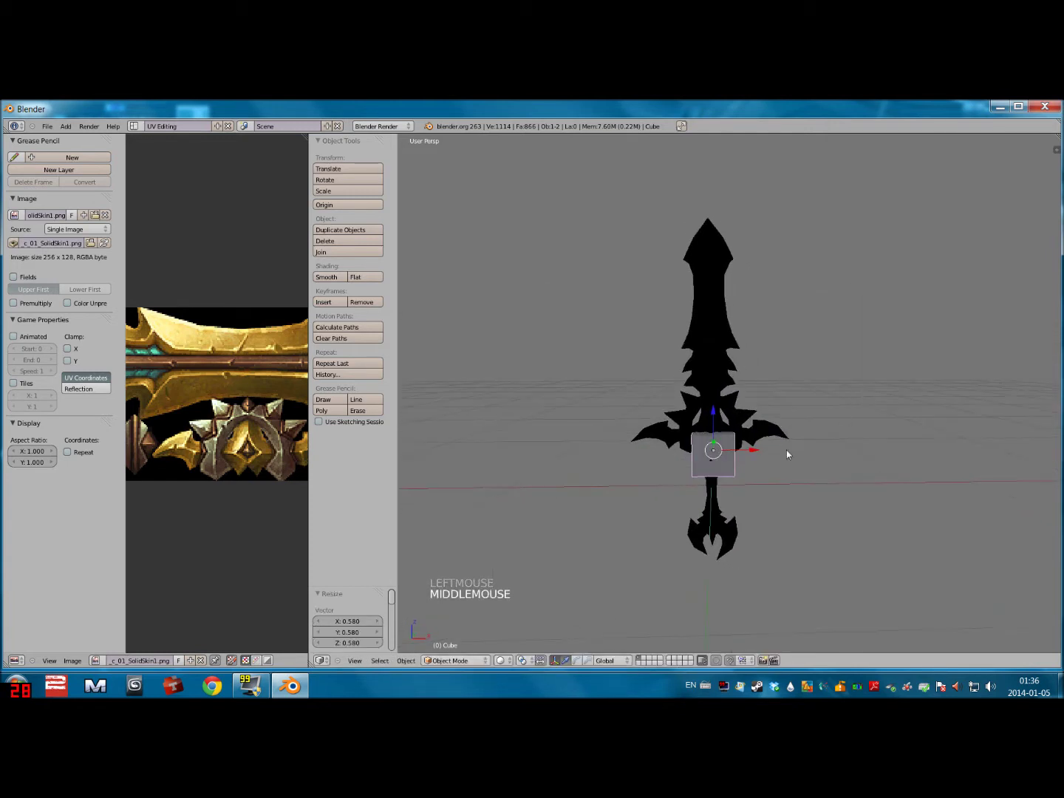
key(s)
key(z)
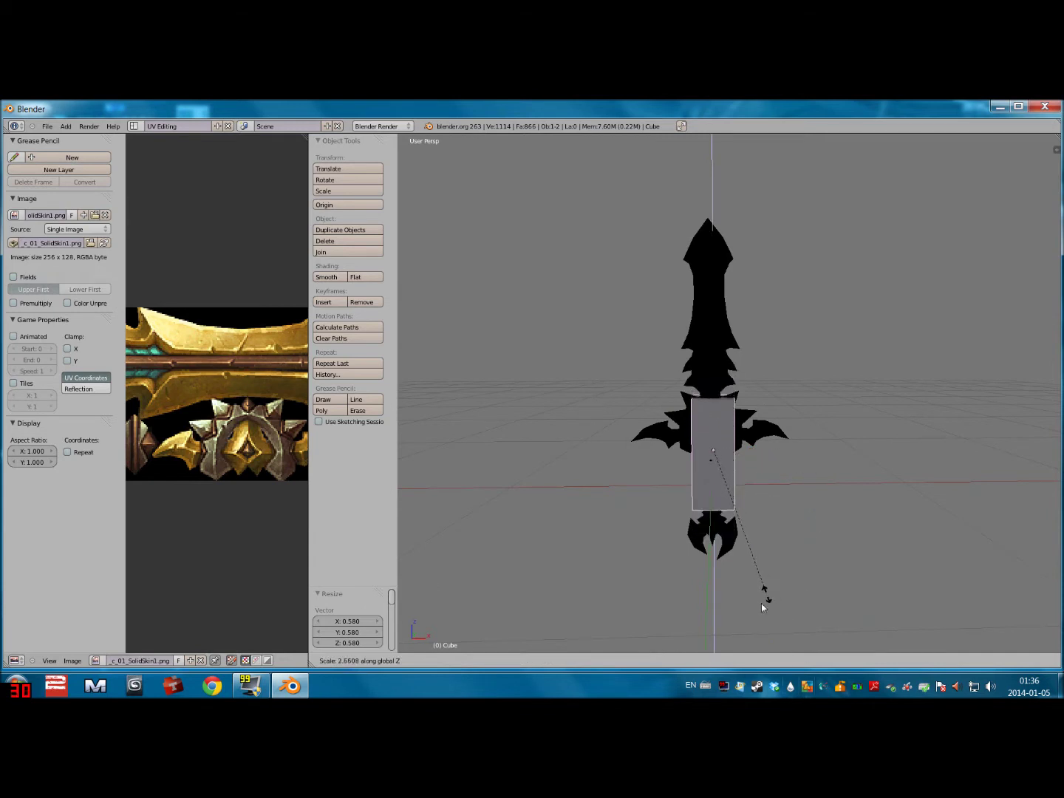
click(766, 637)
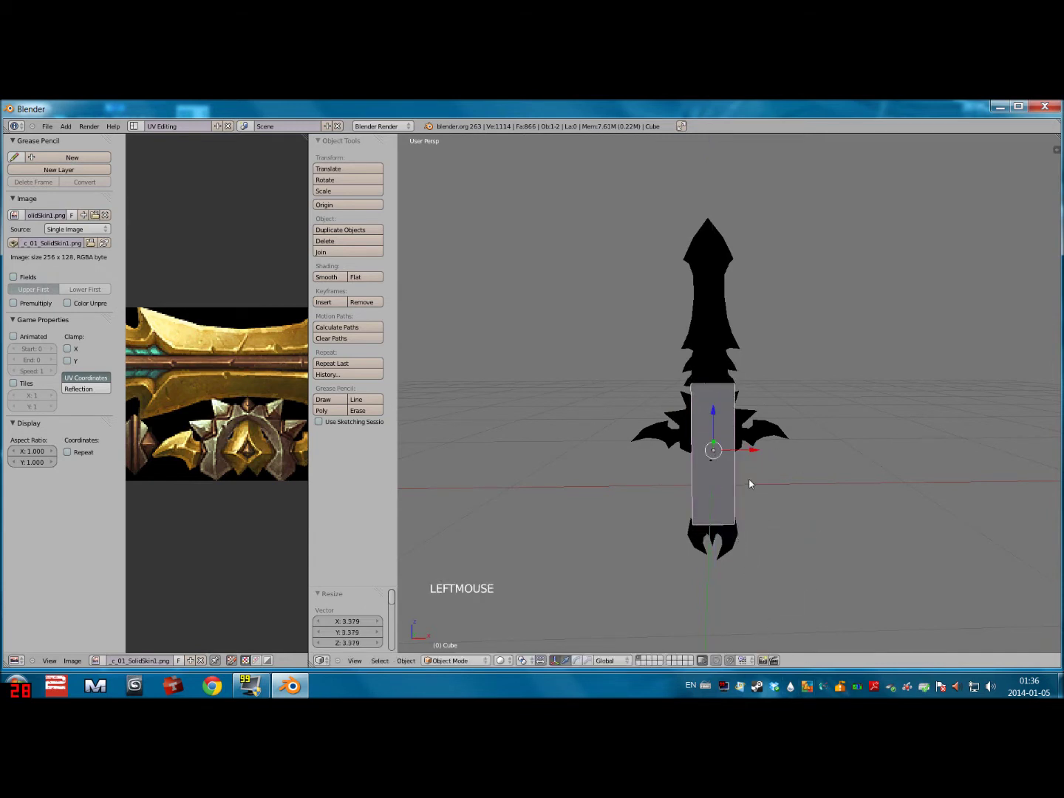
key(s)
key(z)
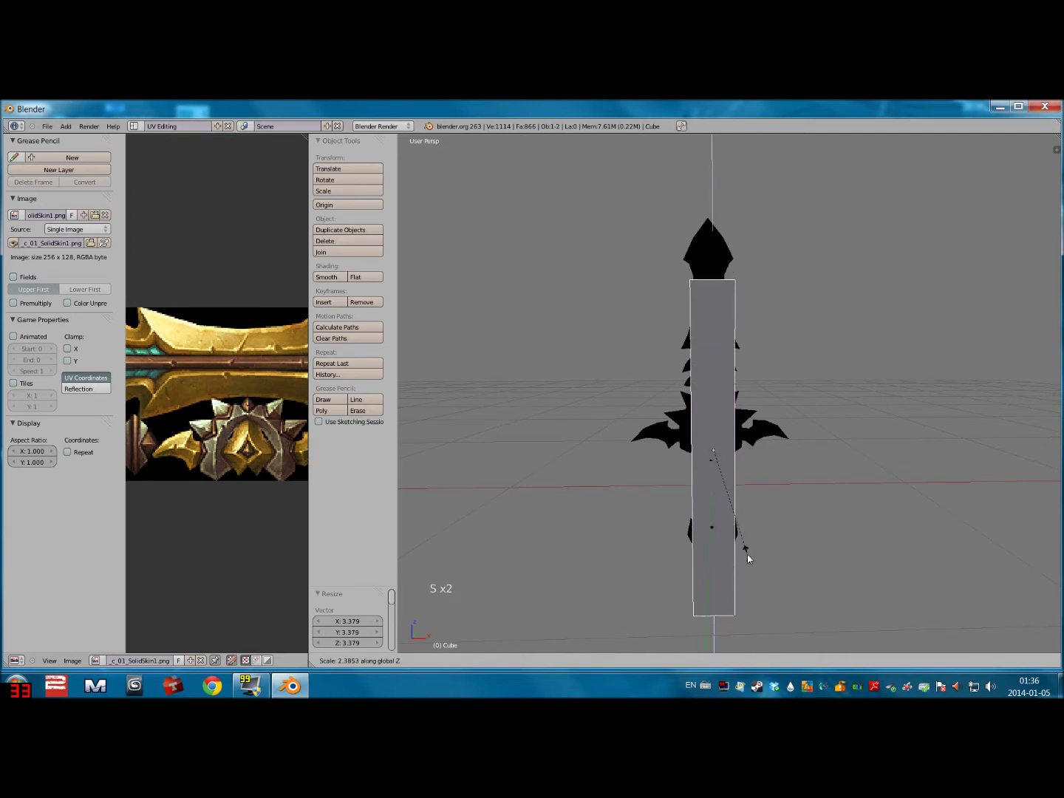
click(743, 500)
drag(715, 418, 706, 362)
middle_click(849, 416)
mouse_move(848, 421)
middle_down()
mouse_move(705, 446)
mouse_move(856, 451)
mouse_move(841, 442)
middle_up()
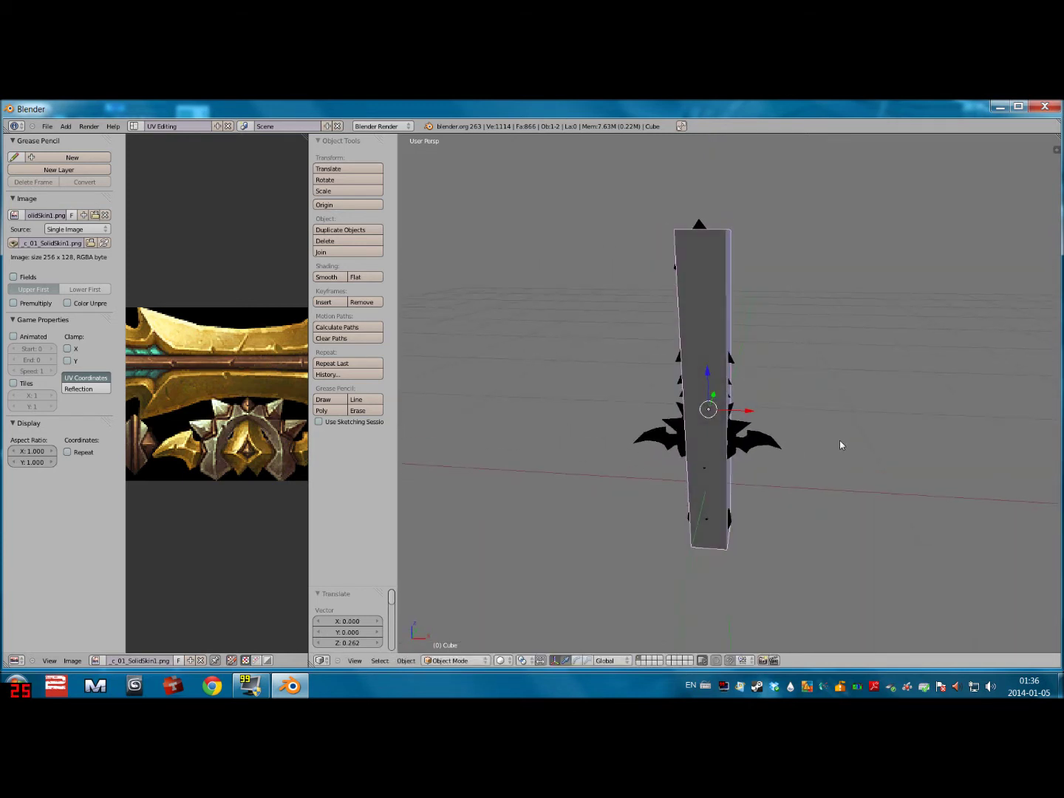
Widen the tall box by about 1.465 along X and raise it about 0.044 along Z
key(s)
key(x)
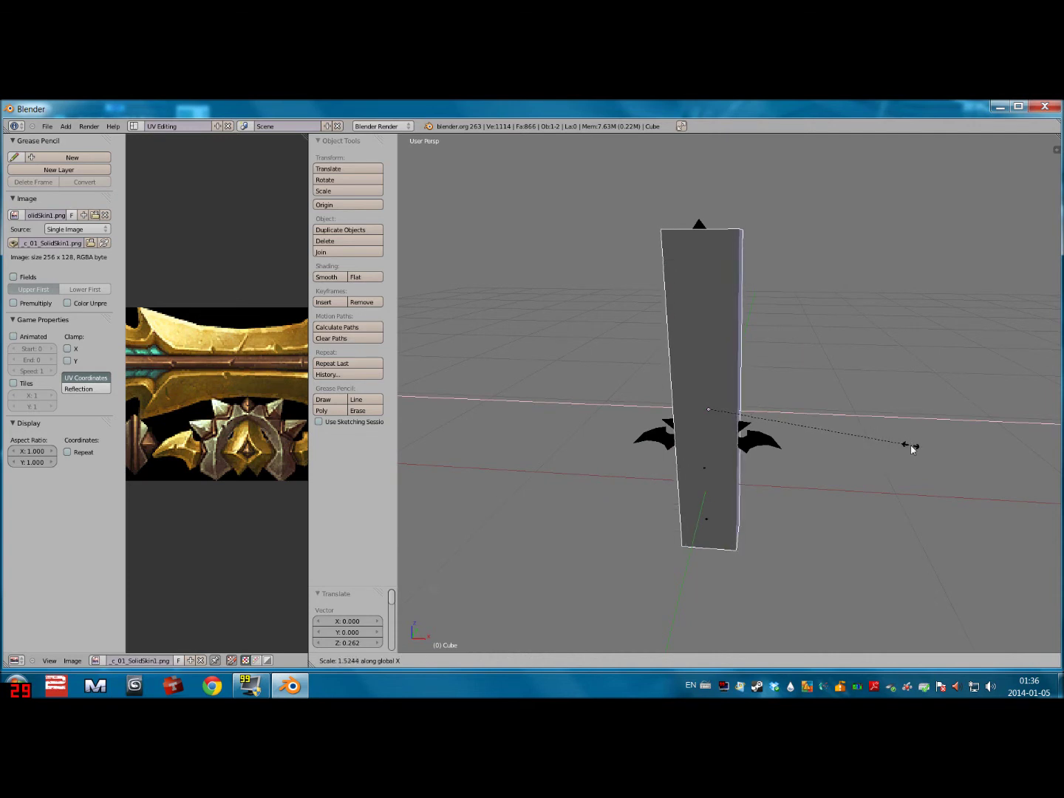
key(x)
key(x)
click(906, 460)
middle_drag(905, 459, 833, 500)
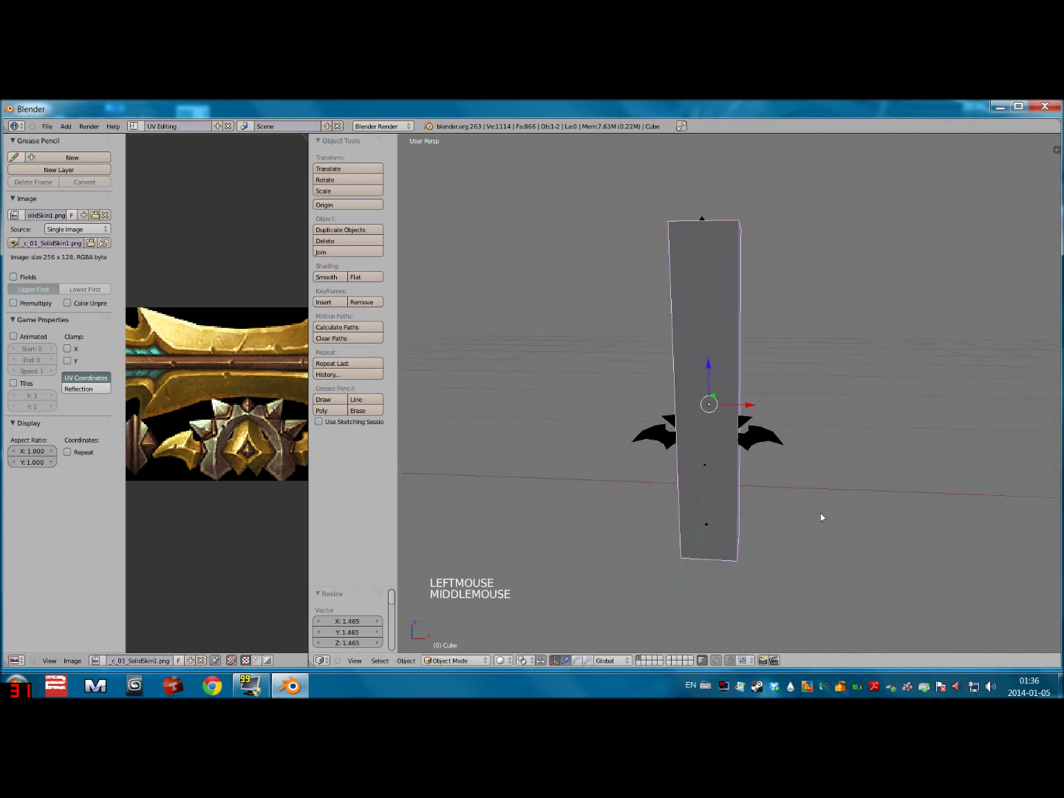
drag(708, 366, 907, 394)
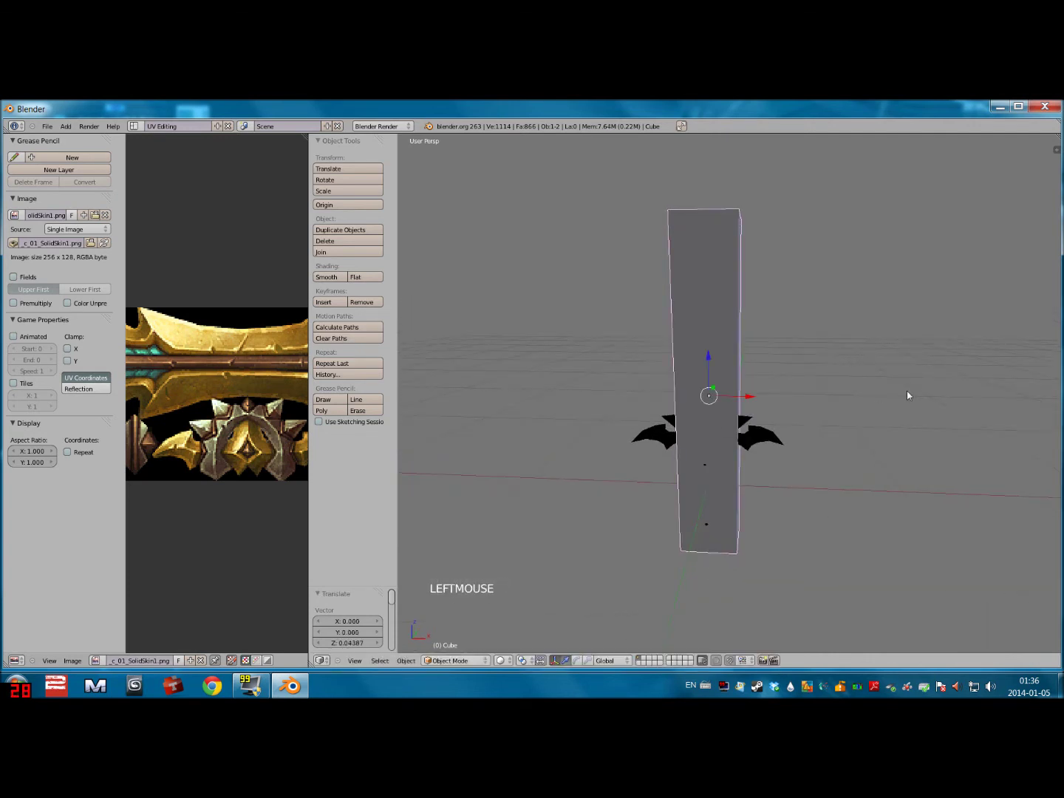
Enlarge the tall box slightly by a scale factor of about 1.065
middle_drag(907, 394, 815, 413)
key(s)
key(s)
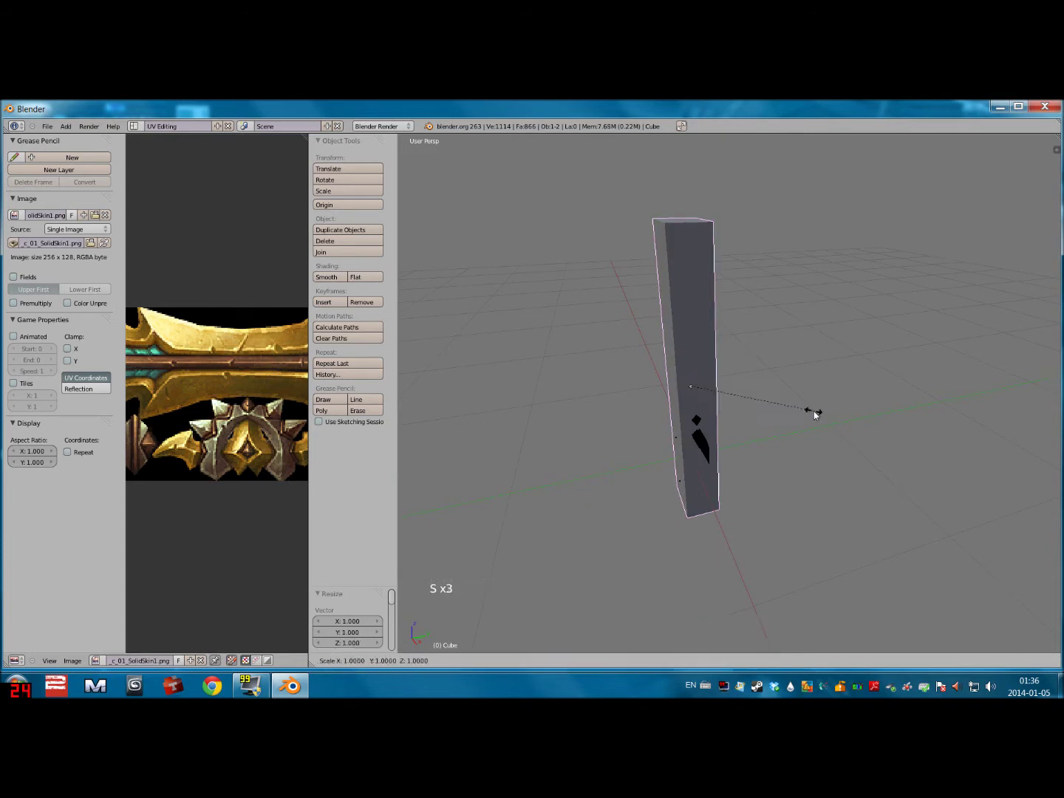
click(823, 418)
middle_drag(823, 418, 505, 615)
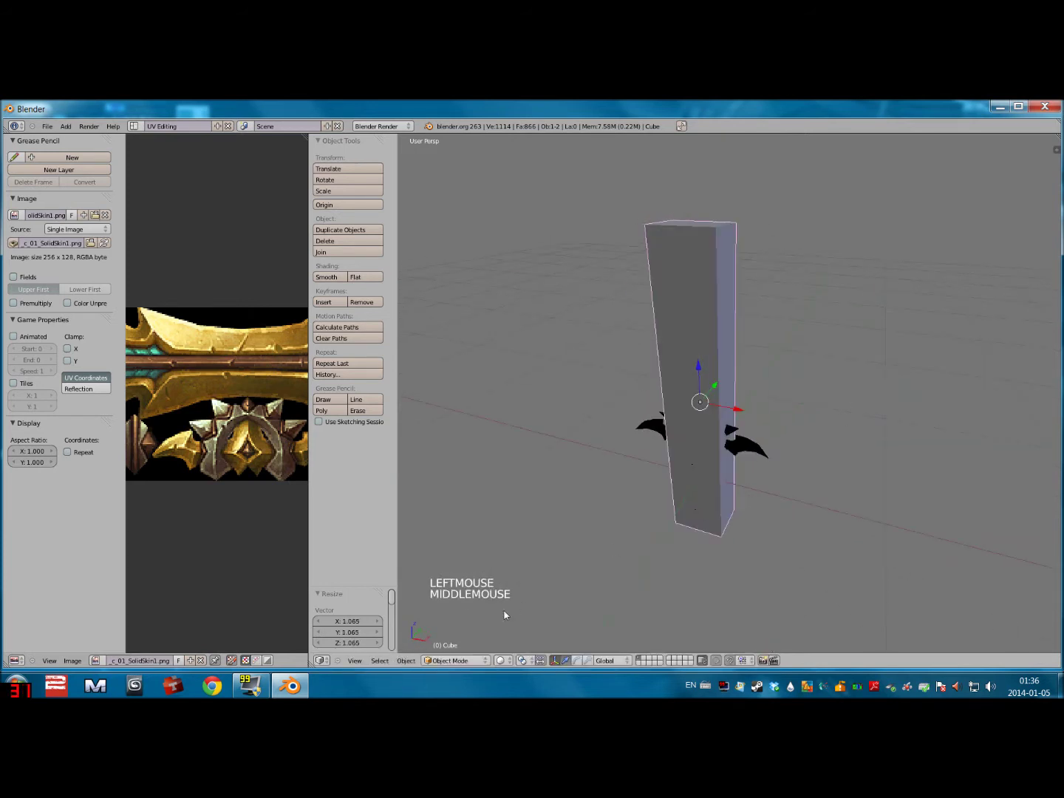
Show the 3D view in wireframe and nudge the box about -0.017 along X to centre it on the sword
click(508, 661)
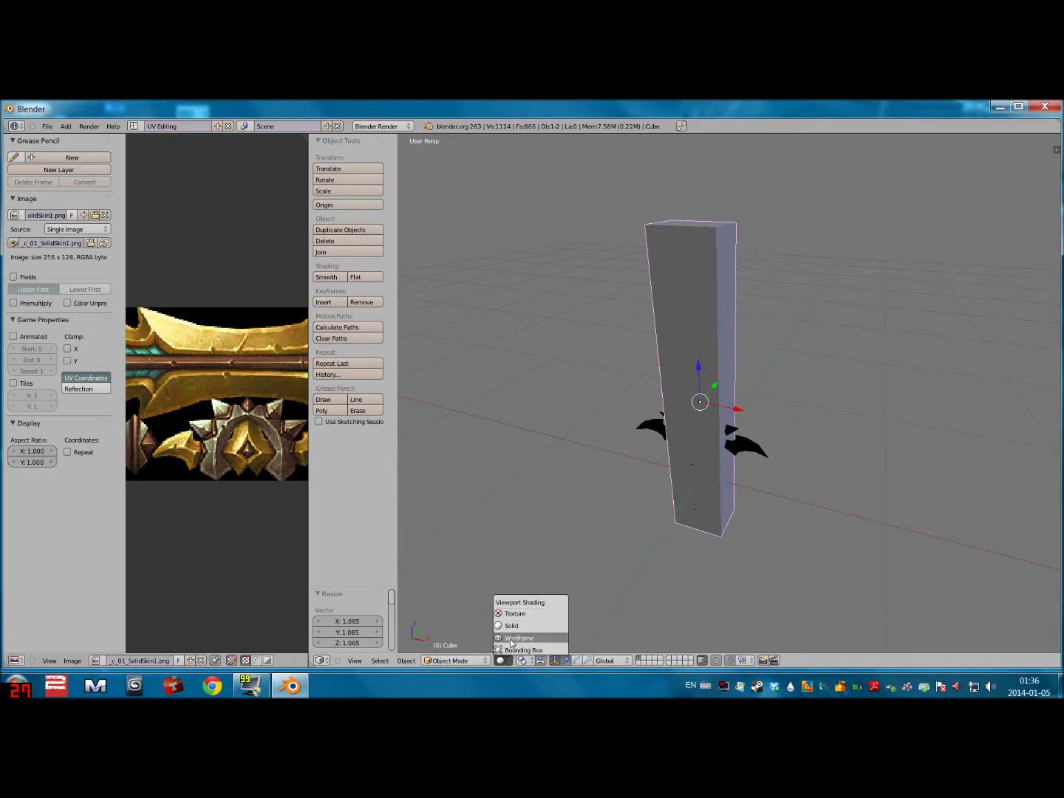
click(520, 638)
mouse_move(803, 445)
middle_down()
mouse_move(834, 437)
mouse_move(832, 418)
mouse_move(826, 435)
mouse_move(835, 428)
middle_up()
drag(754, 403, 749, 399)
middle_drag(798, 368, 674, 366)
key(s)
key(z)
key(Escape)
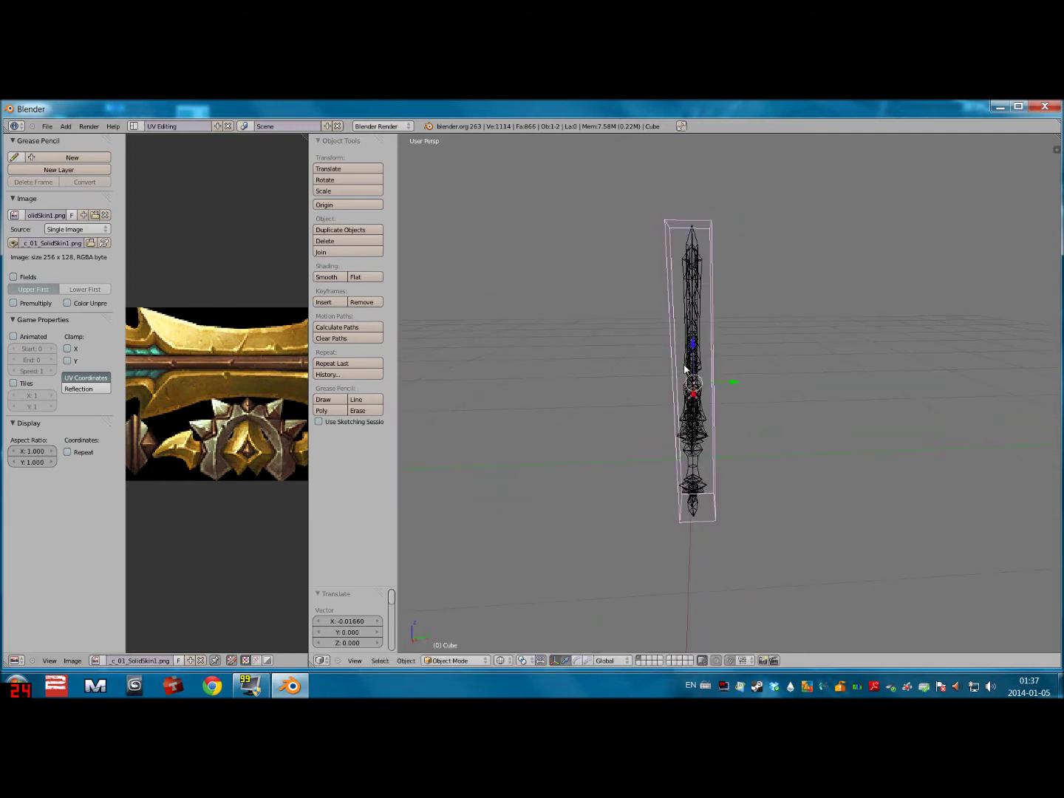
key(s)
key(x)
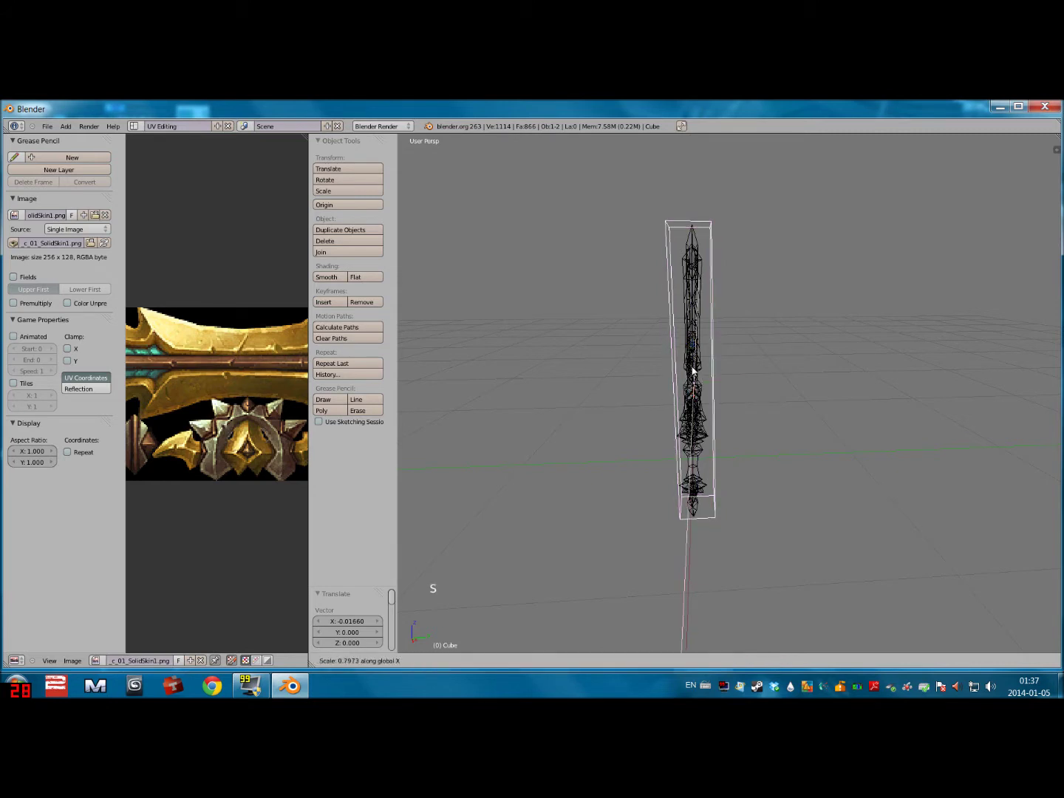
Thin the box to about 0.585 along Y and shift it about -0.01 along Y around the blade
key(s)
key(y)
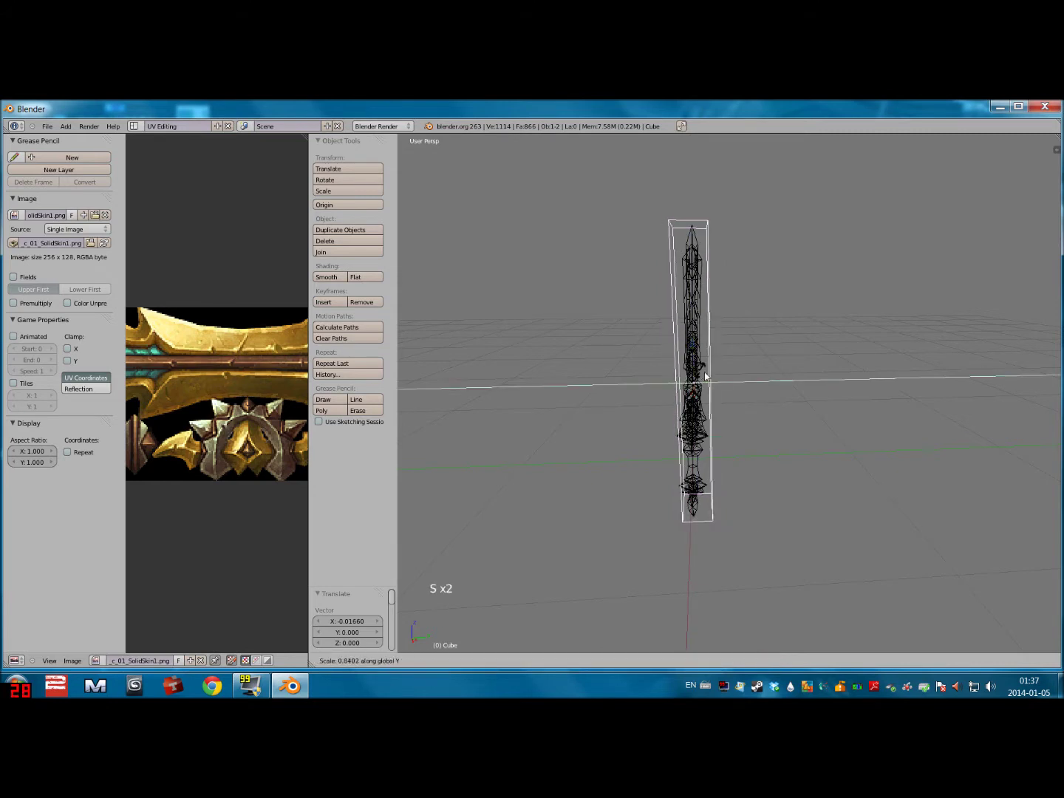
click(716, 386)
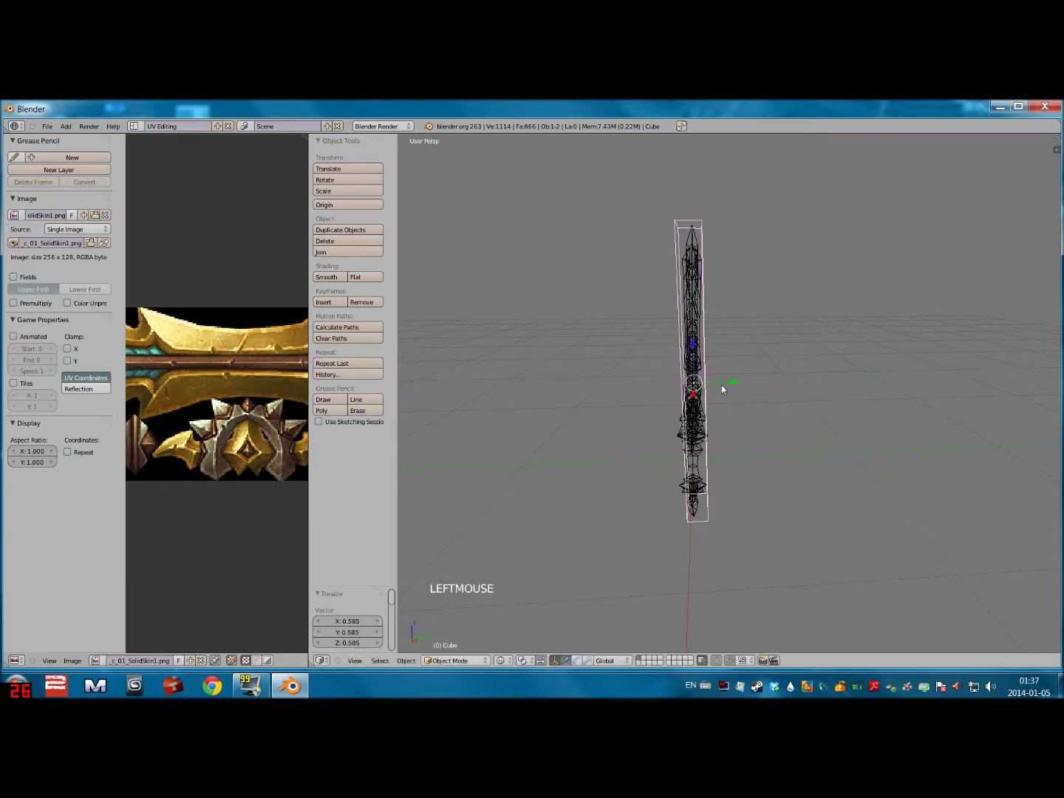
drag(734, 383, 732, 383)
Examine the sword's wireframe around the guard and lower blade in relation to the surrounding box
middle_drag(612, 364, 748, 360)
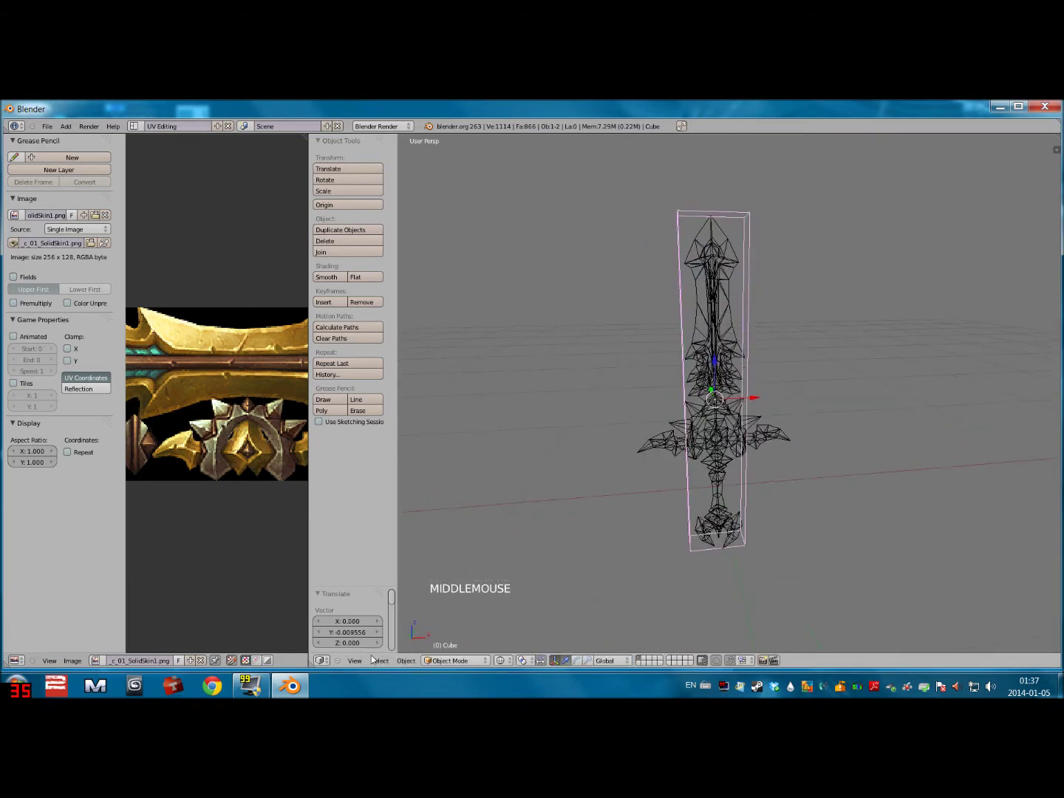
mouse_move(428, 627)
middle_down()
mouse_move(427, 601)
mouse_move(441, 604)
middle_up()
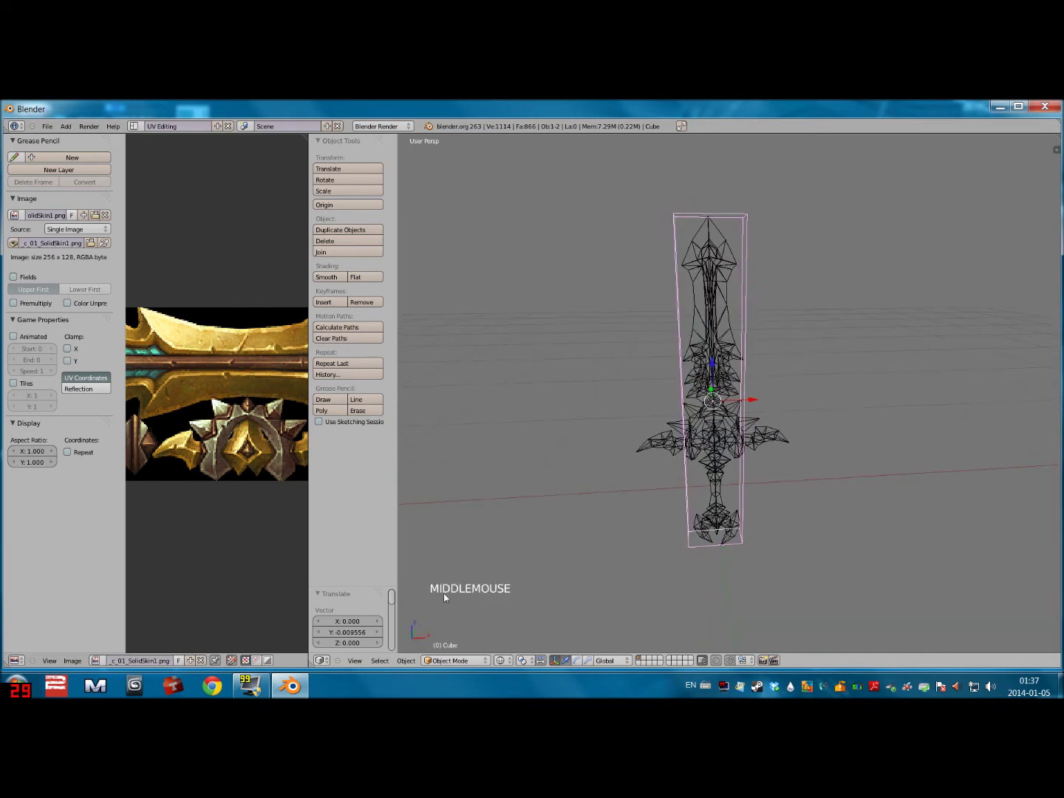
middle_drag(733, 464, 919, 390)
scroll(883, 373, up, 5)
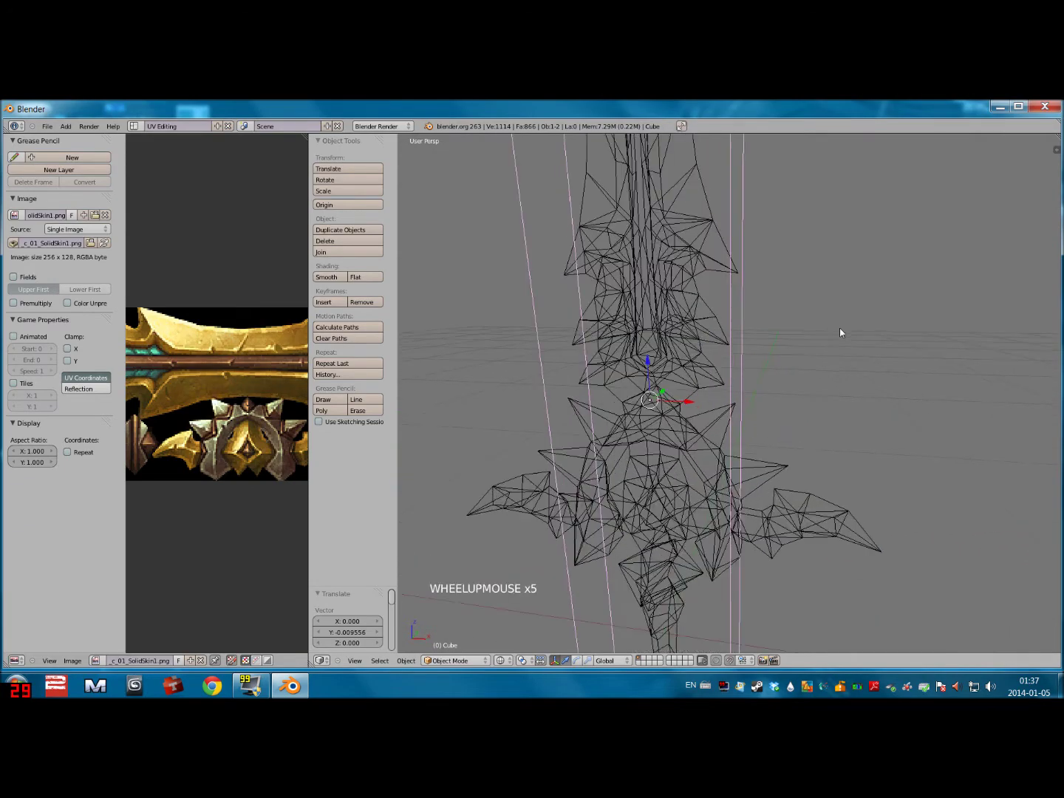
middle_drag(844, 345, 878, 336)
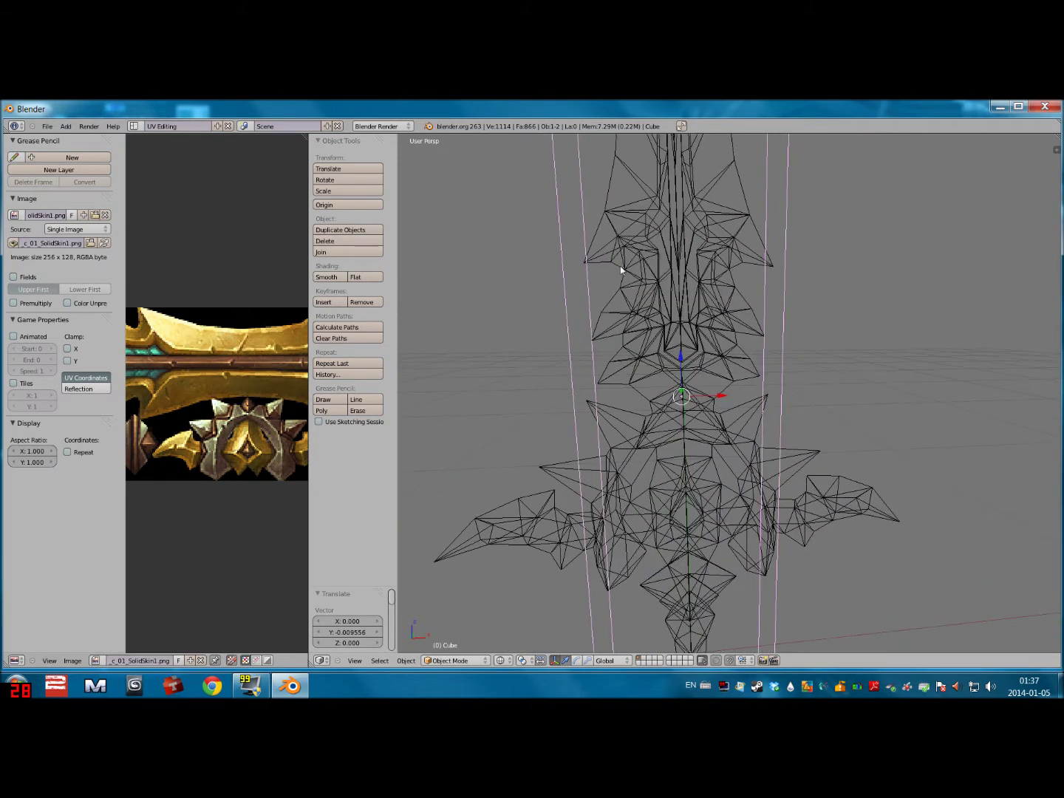
click(47, 128)
click(585, 315)
scroll(849, 277, down, 6)
middle_drag(849, 277, 833, 290)
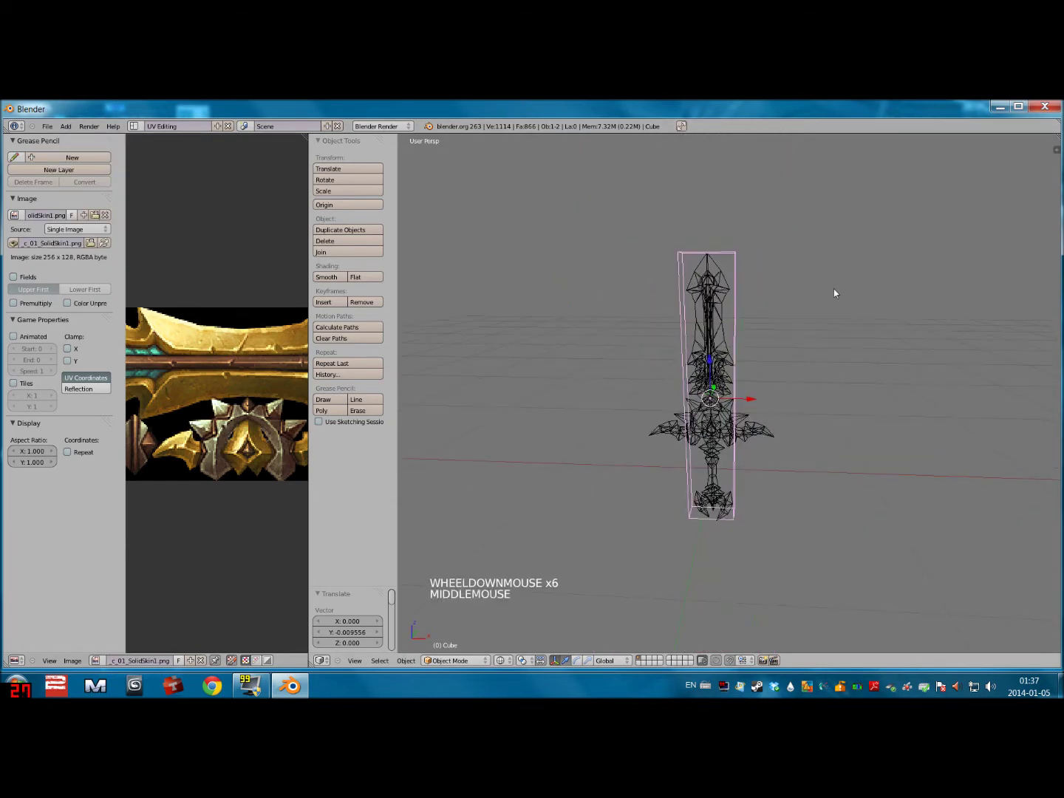
Add a plane mesh and scale it down uniformly to about 0.099
click(67, 126)
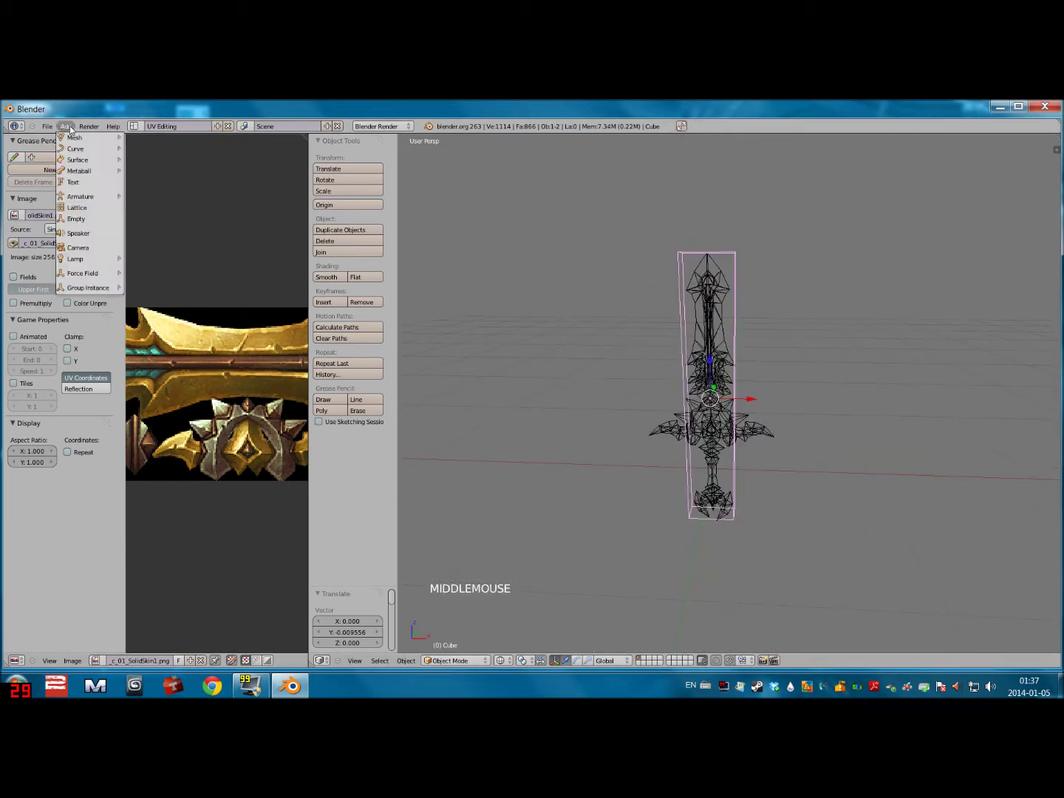
mouse_move(74, 132)
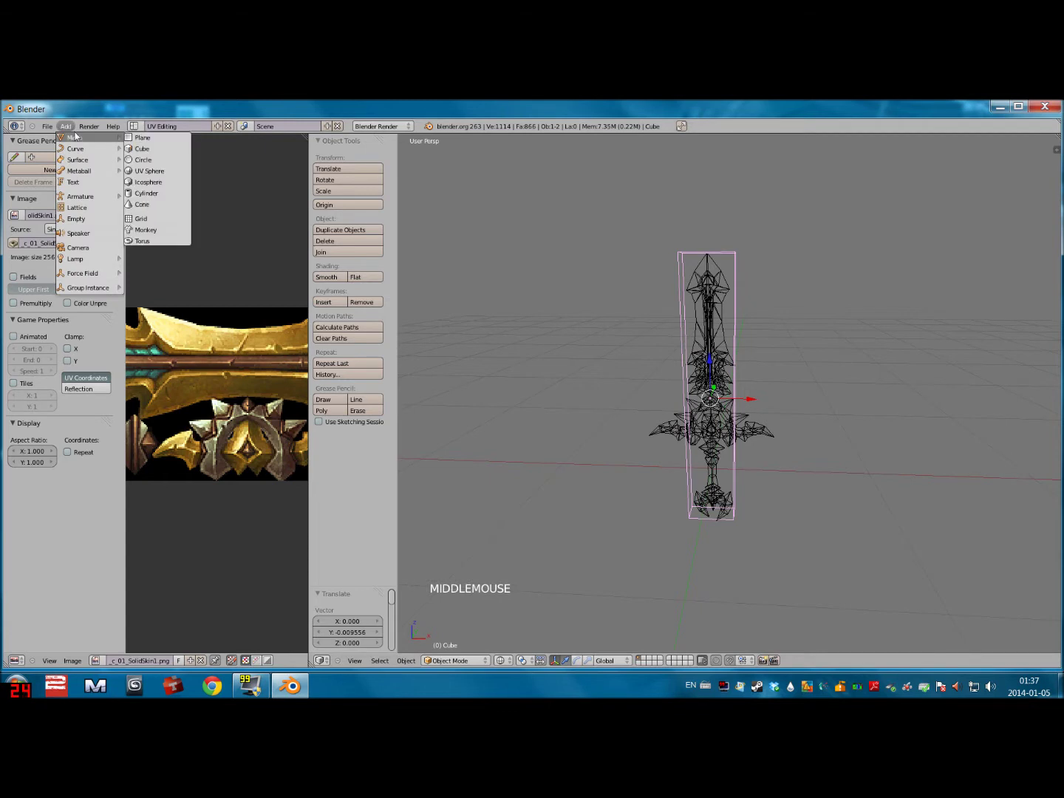
click(170, 141)
scroll(767, 292, down, 7)
middle_drag(768, 292, 773, 333)
key(s)
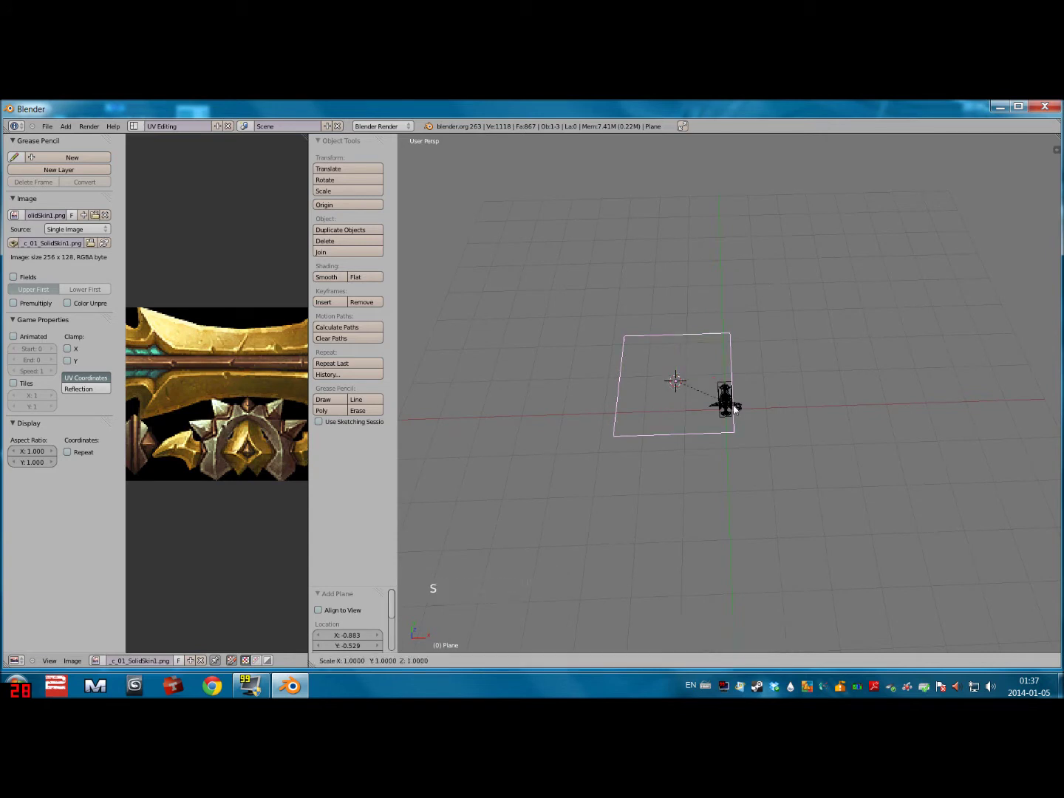
click(674, 390)
Move the plane onto the sword, about 0.887 along X, up along Y, and about -2.139 along Z
key(KP_7)
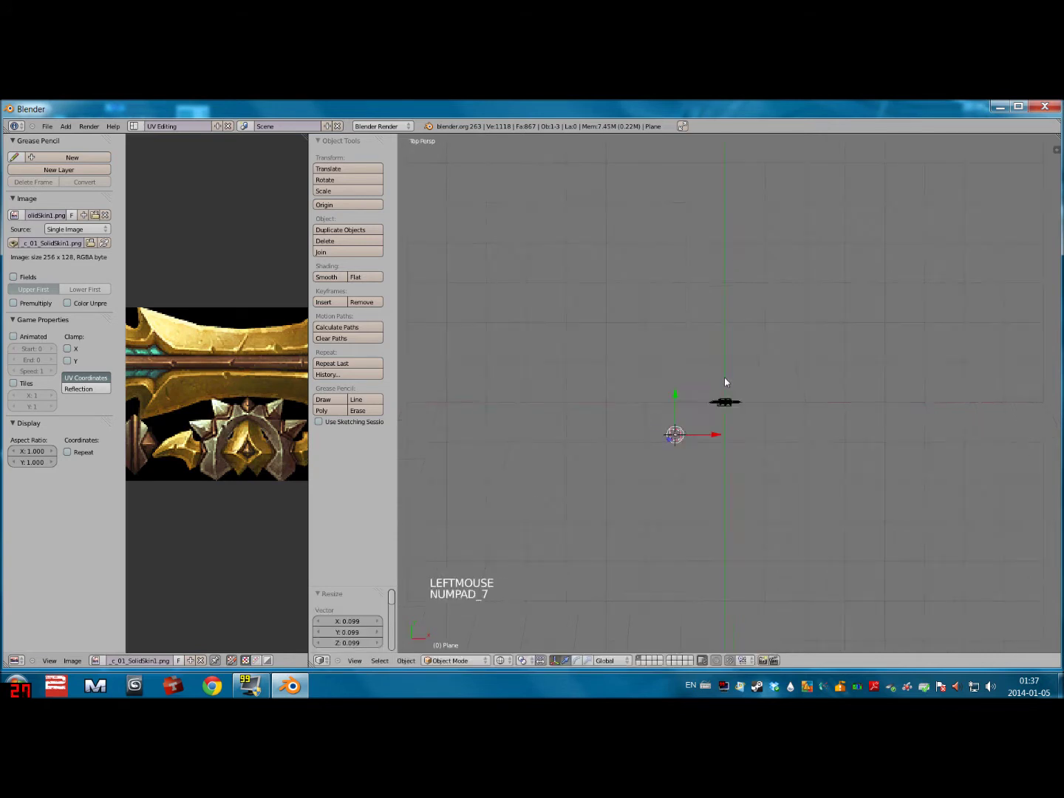
drag(716, 435, 762, 447)
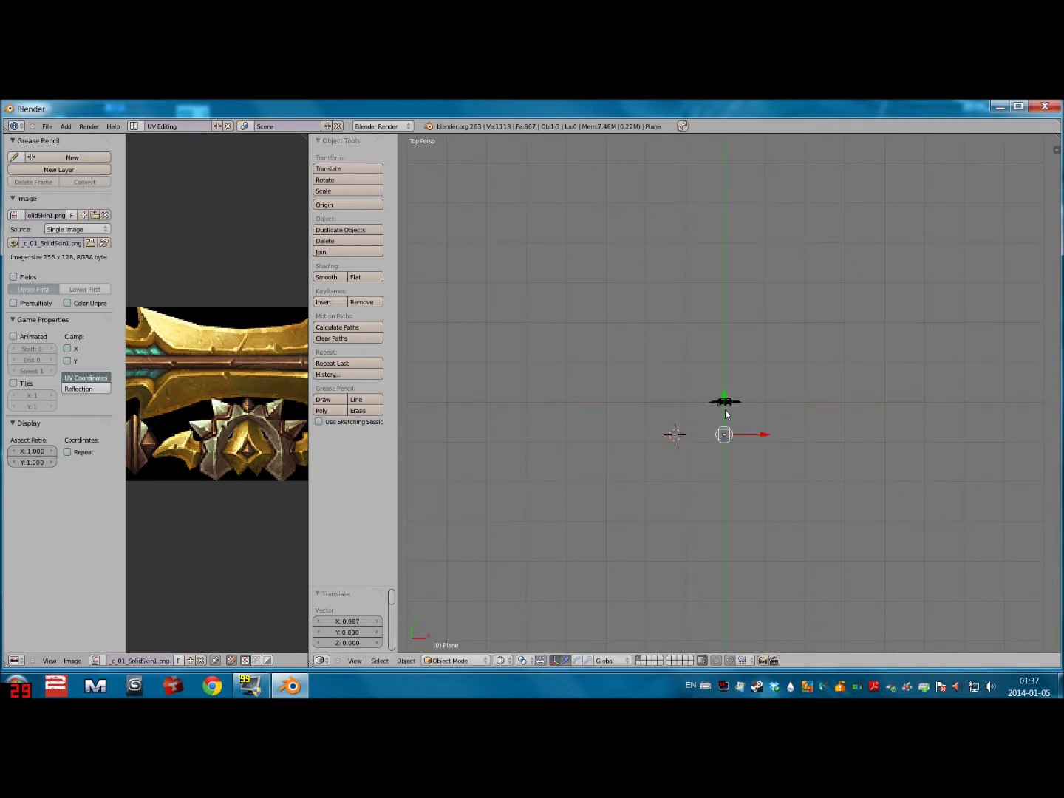
drag(724, 401, 770, 409)
middle_click(805, 412)
middle_drag(804, 413, 760, 279)
drag(734, 267, 708, 360)
scroll(782, 409, up, 9)
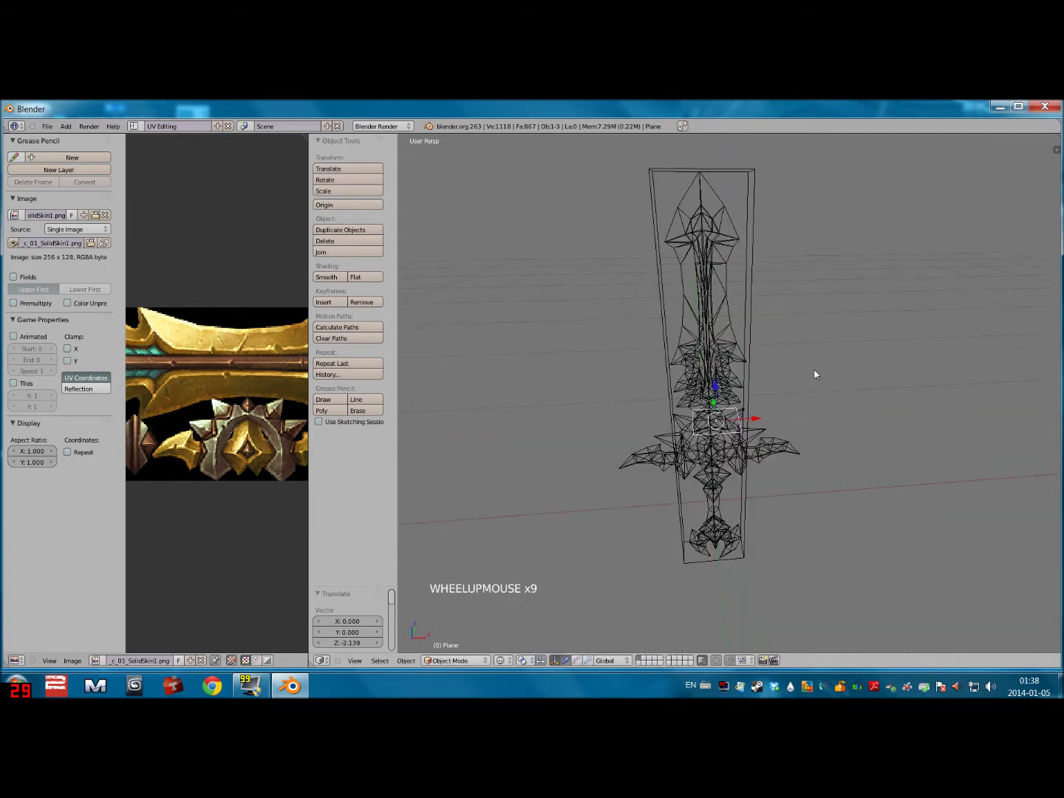
Rotate the plane about the X axis to stand upright against the blade and nudge it about -0.019 along X
middle_drag(829, 365, 739, 397)
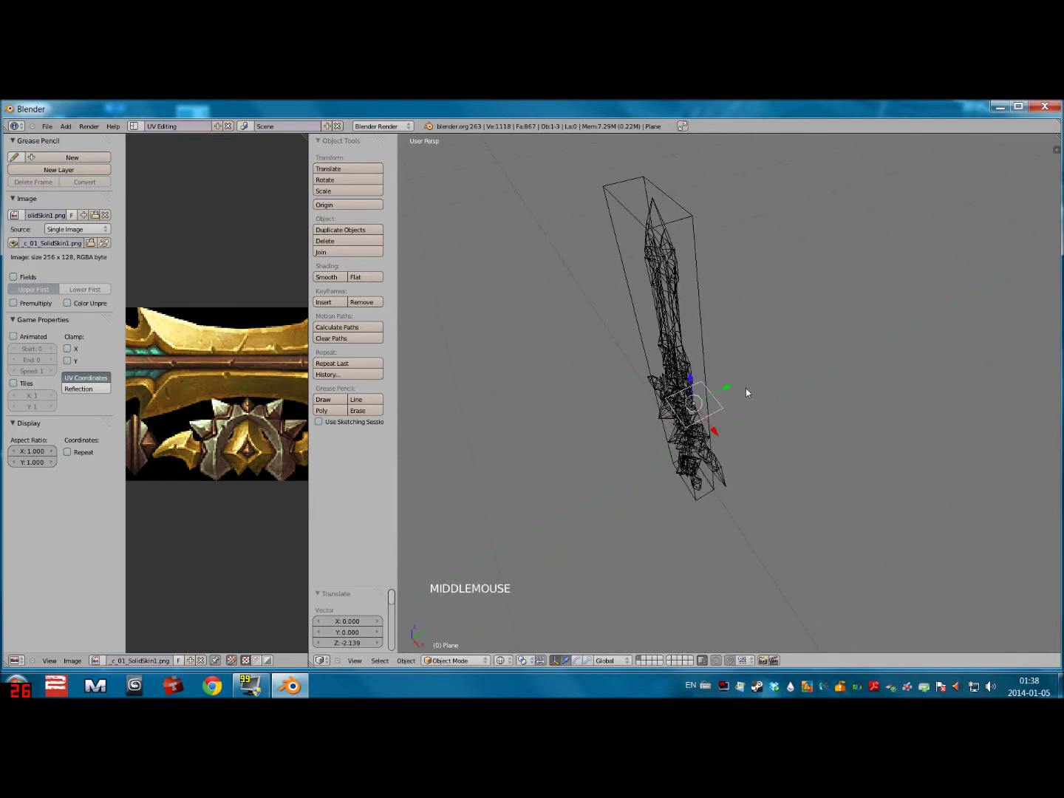
key(r)
key(y)
key(x)
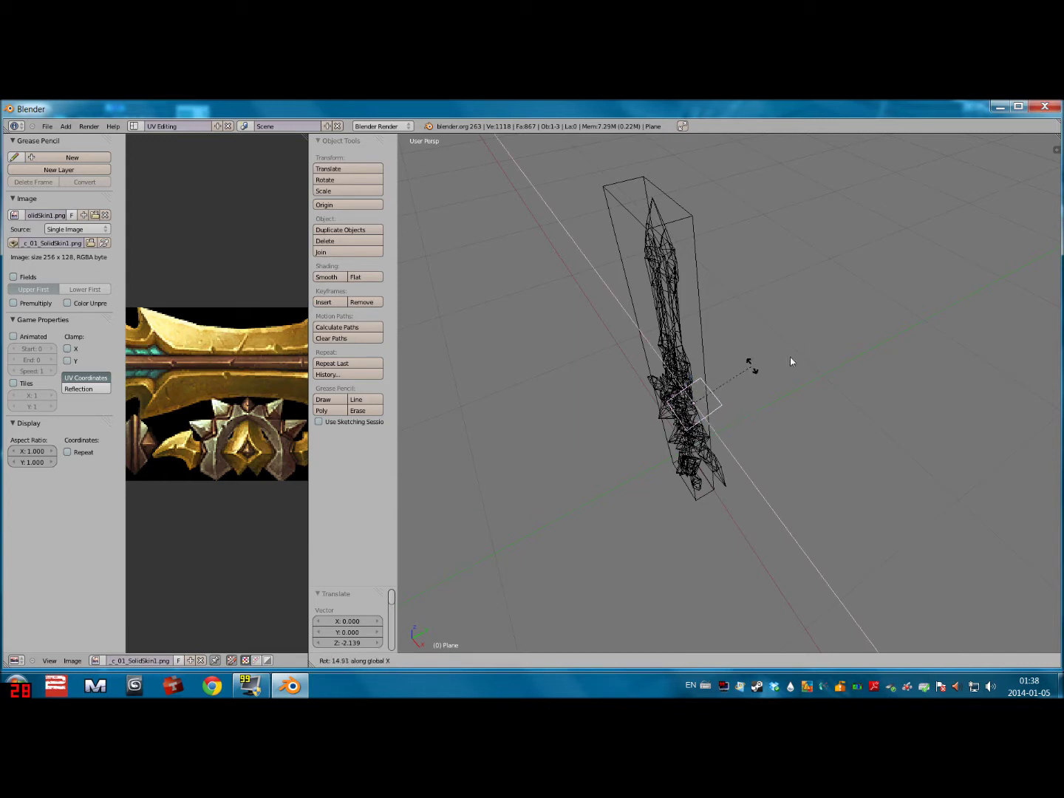
click(681, 358)
middle_drag(809, 352, 800, 403)
drag(759, 411, 745, 408)
Shrink the plane slightly and reposition it at the blade's base, about 0.098 up along Z and along Y
key(s)
key(s)
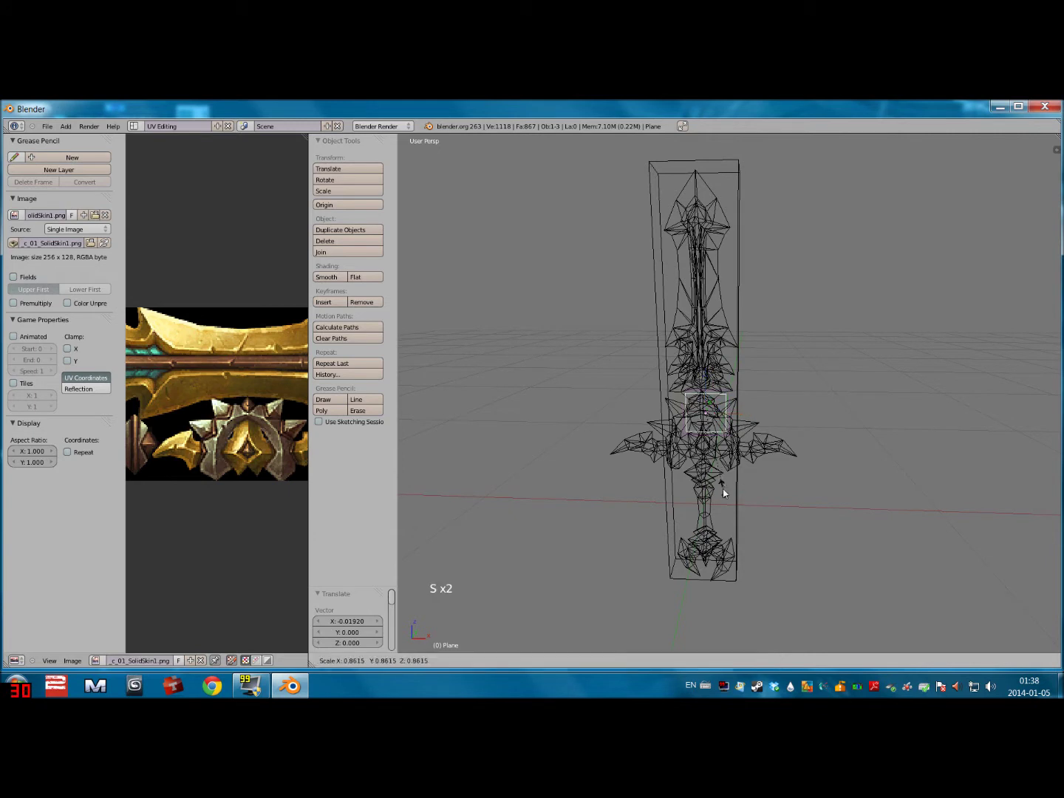
drag(744, 418, 706, 357)
middle_drag(854, 420, 771, 400)
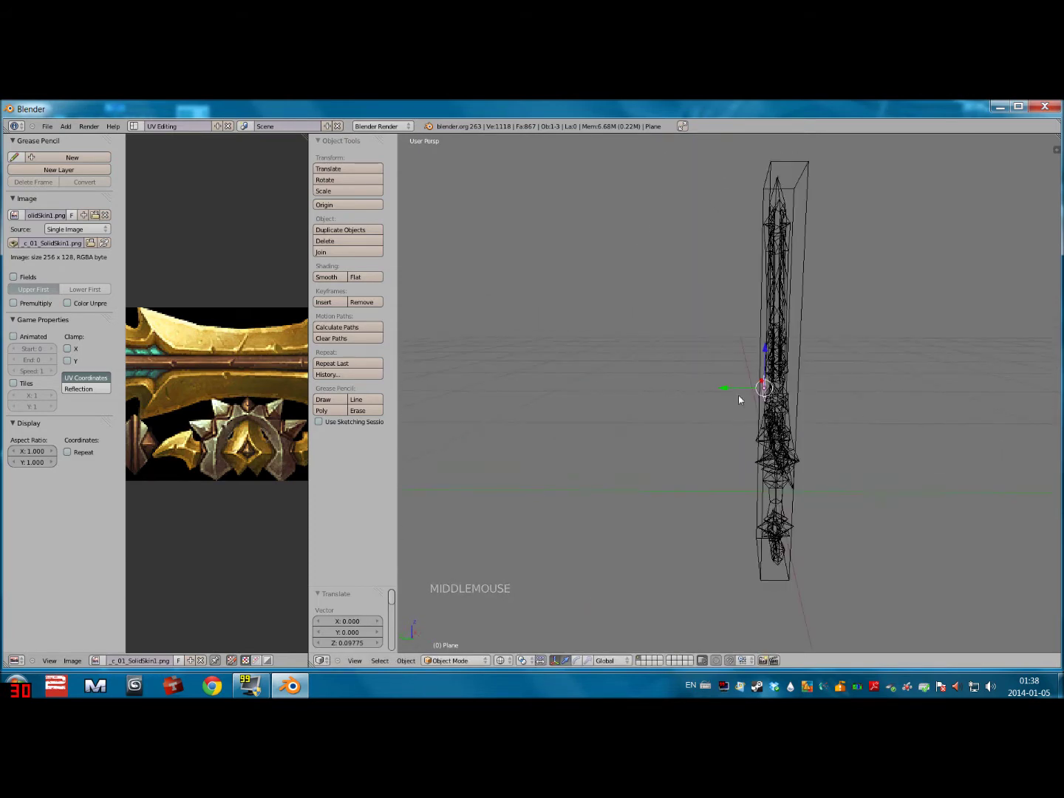
drag(717, 387, 738, 394)
Put the small plane above the guard into Edit Mode and view it up close from the front
middle_drag(879, 356, 751, 444)
key(Tab)
scroll(729, 374, up, 4)
scroll(729, 375, up, 1)
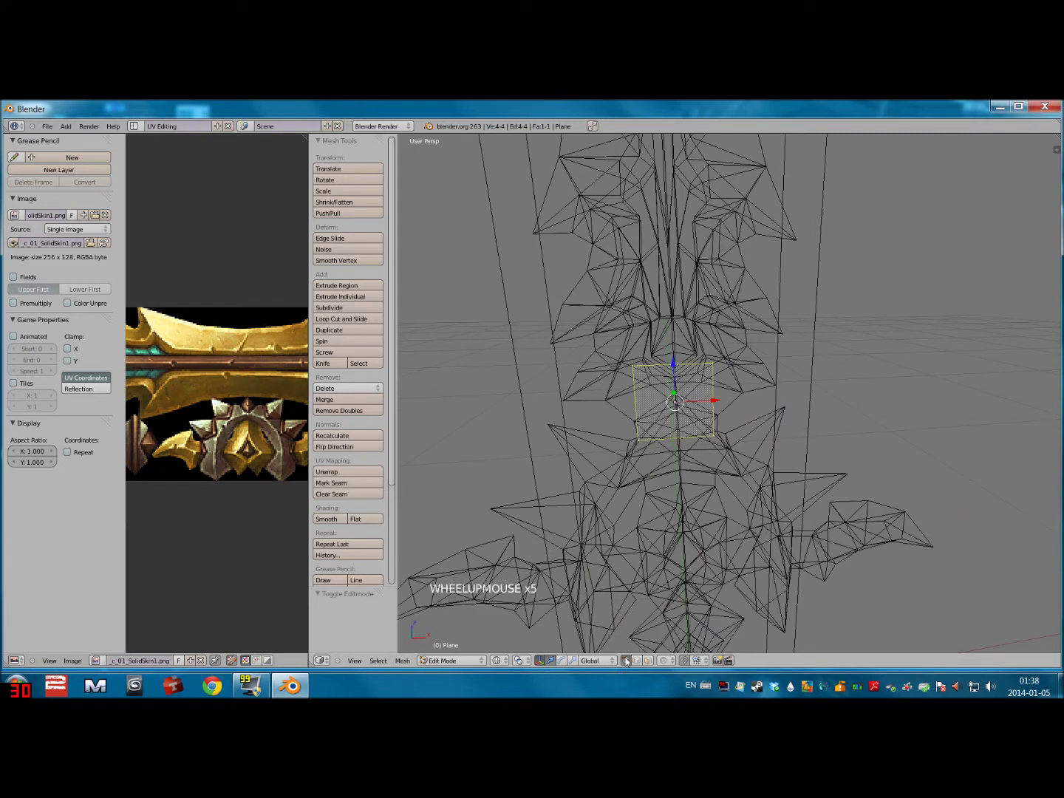
Merge the plane's two upper vertices at their center to form a triangle, and return to Object Mode
right_click(634, 367)
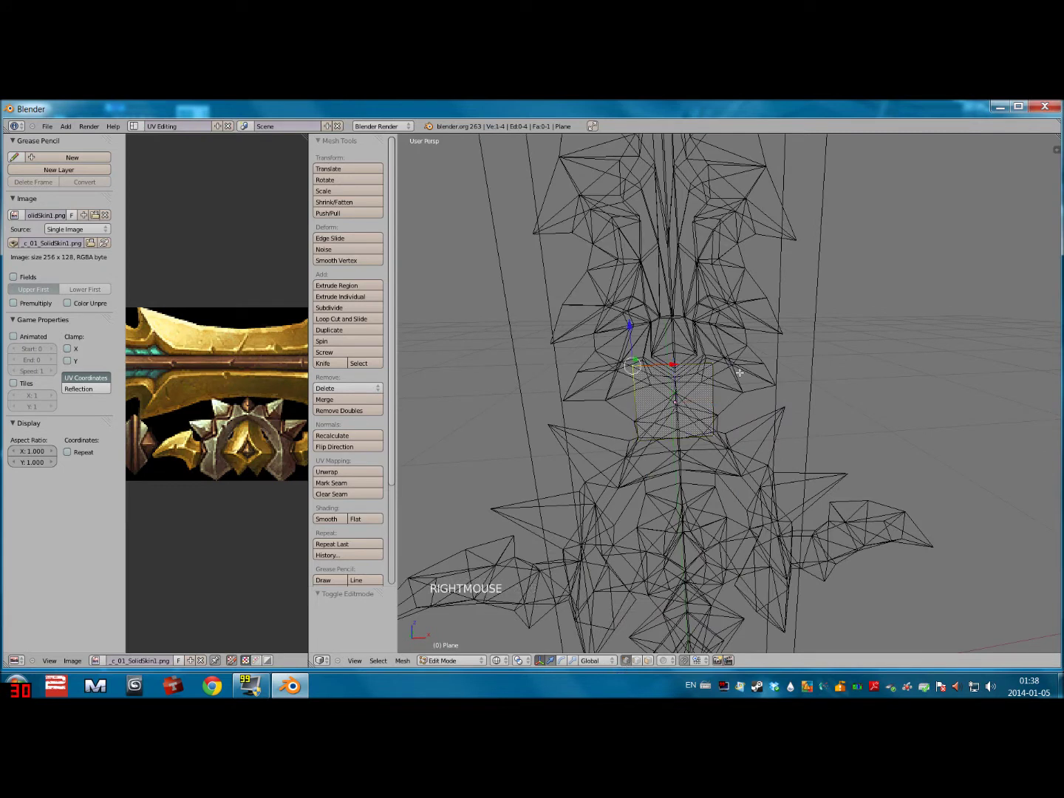
shift+right_click(710, 363)
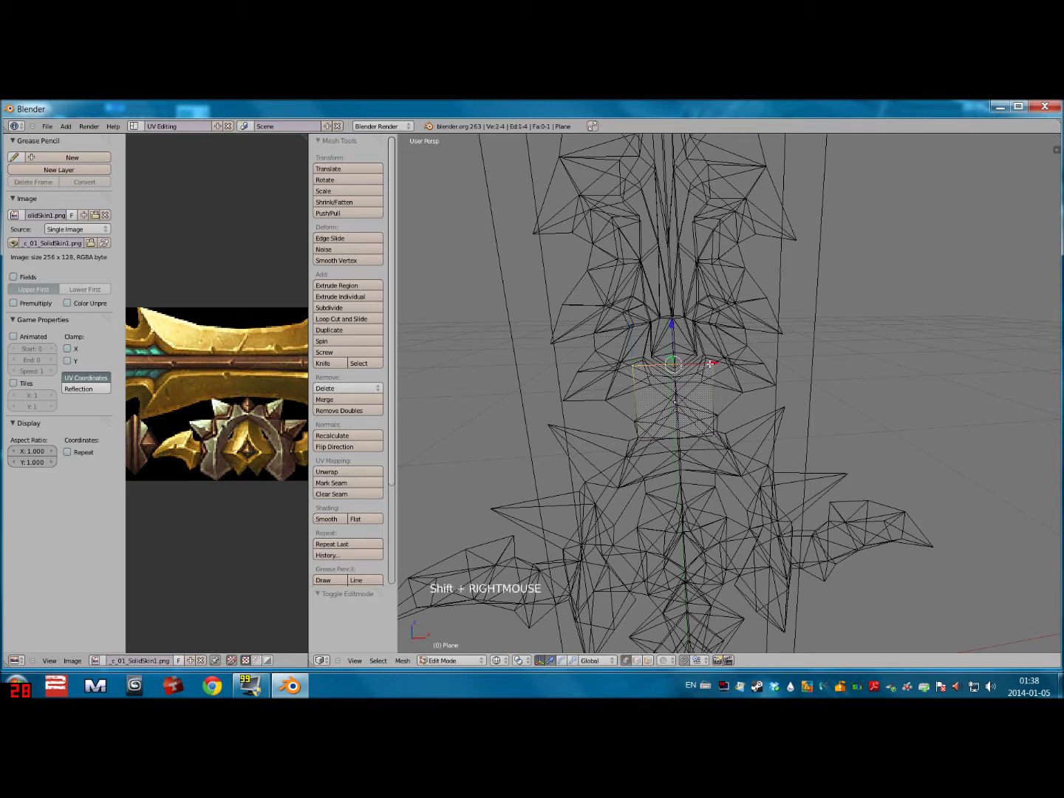
key(alt+m)
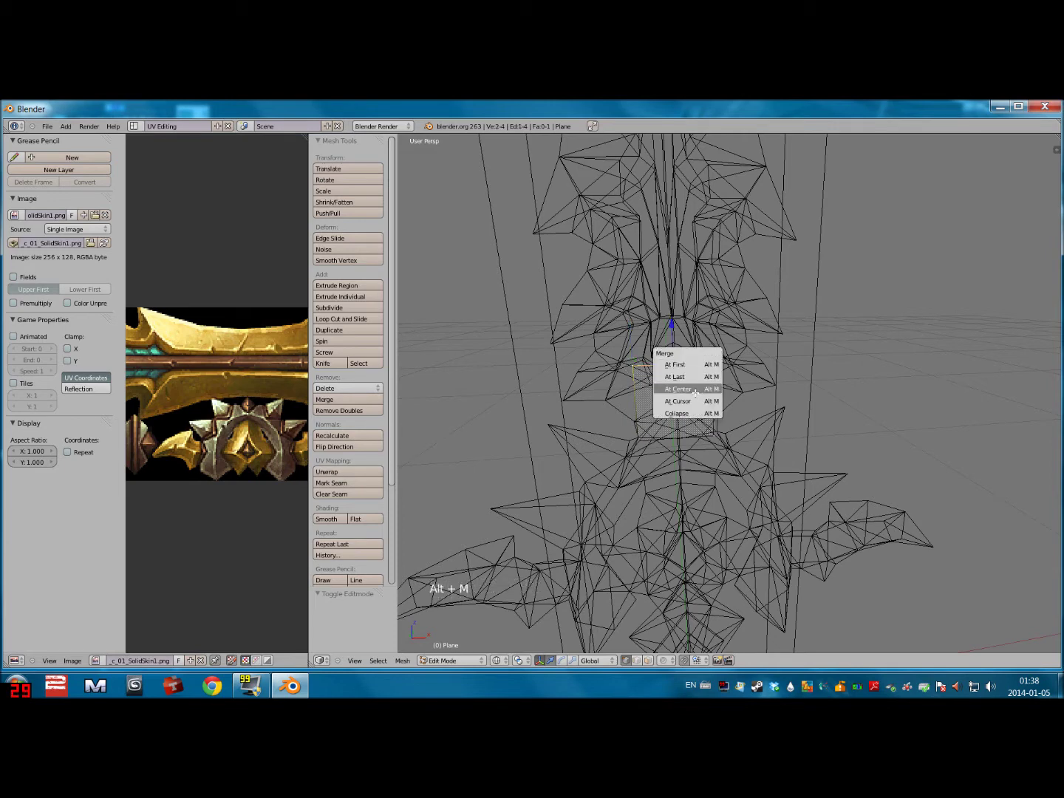
click(695, 390)
mouse_move(928, 393)
middle_down()
mouse_move(822, 413)
mouse_move(914, 397)
middle_up()
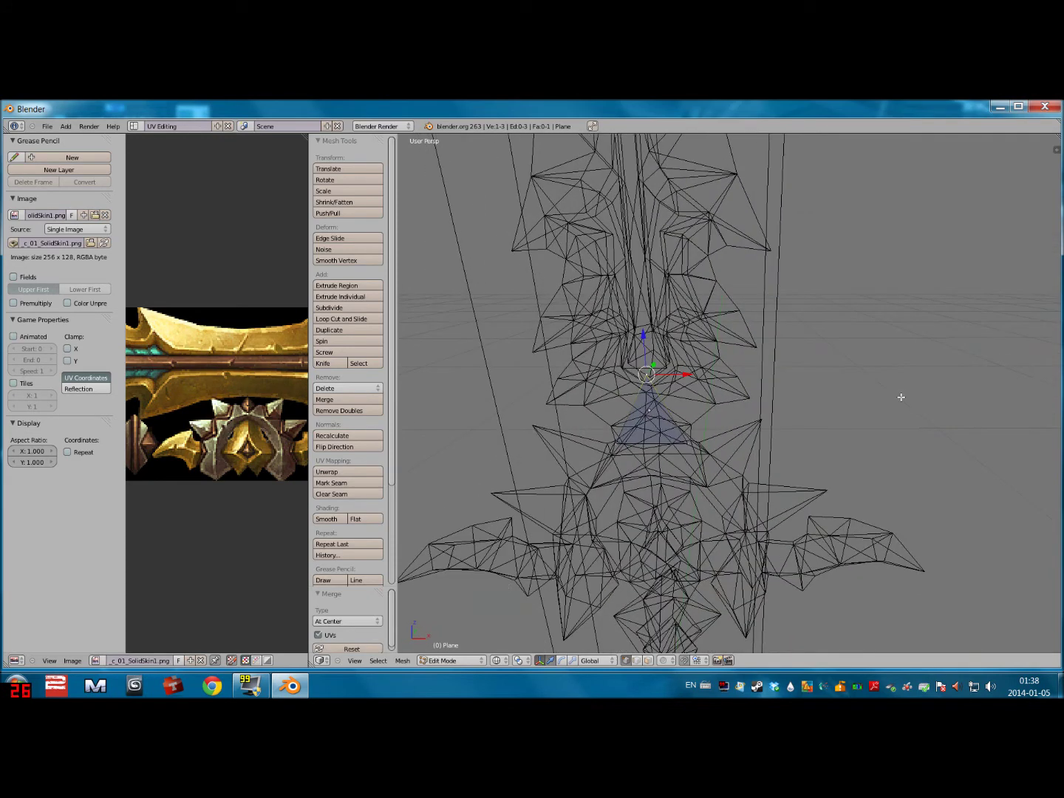
key(Tab)
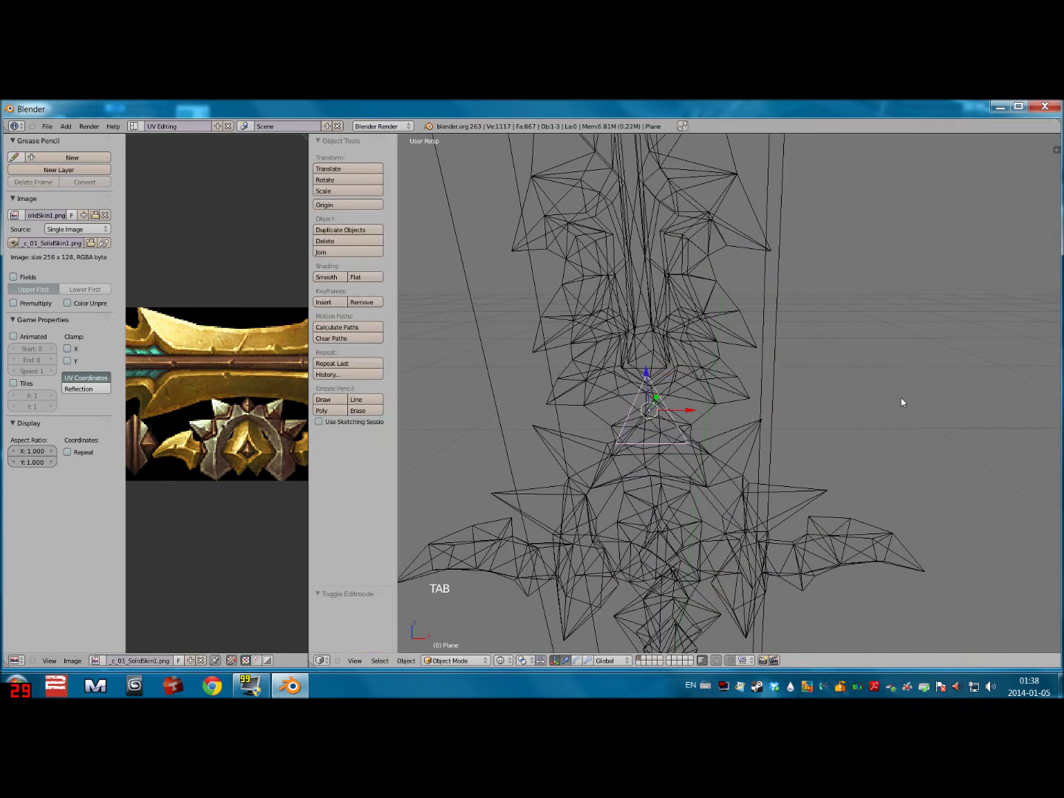
Join the triangle into the tall box enclosing the sword, and undo a test move of the joined object along Y
shift+right_click(776, 374)
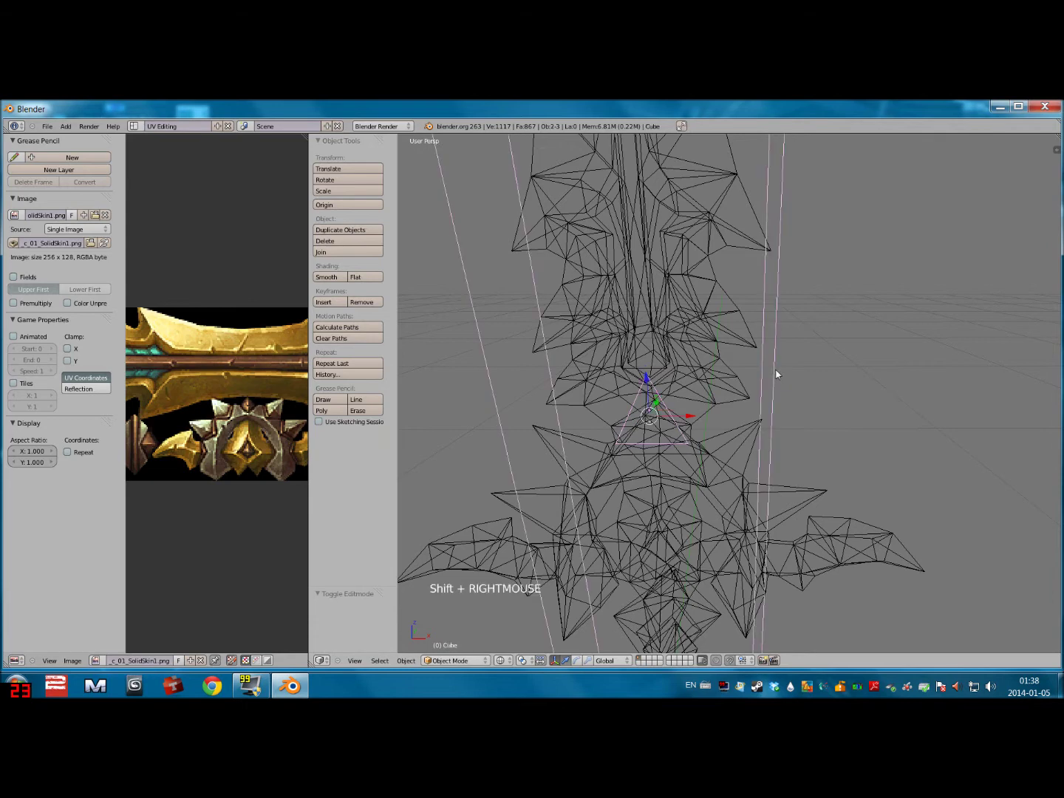
key(ctrl+j)
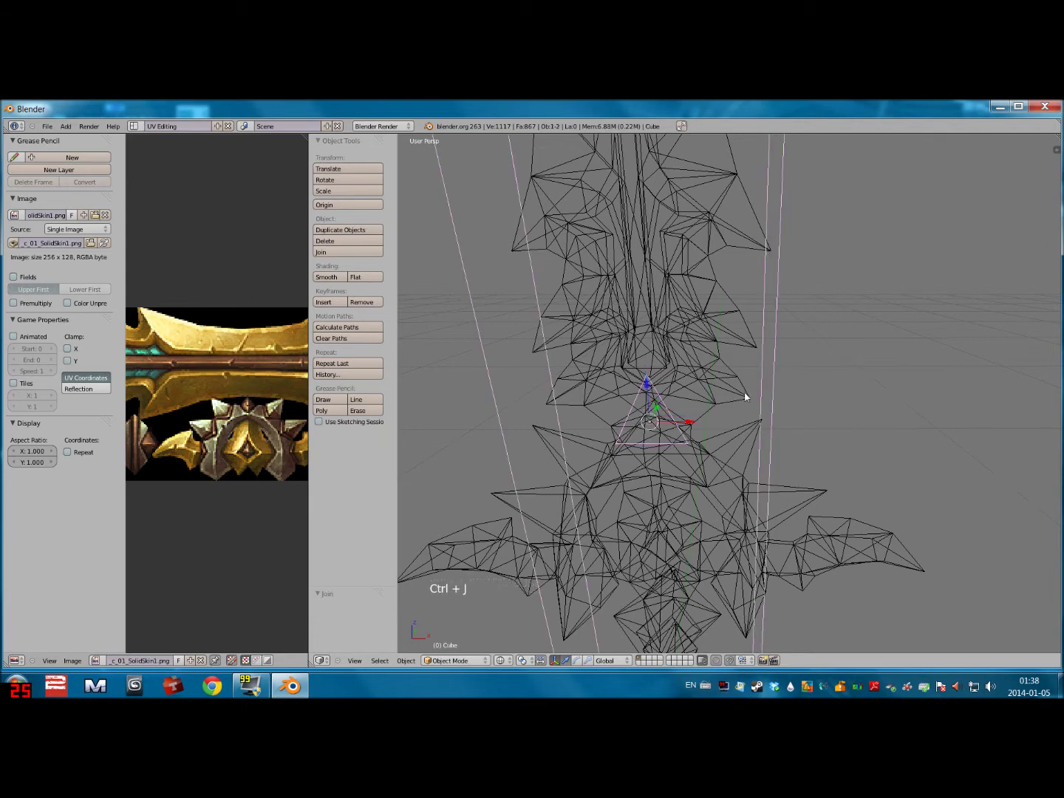
middle_drag(894, 378, 633, 374)
drag(637, 379, 673, 367)
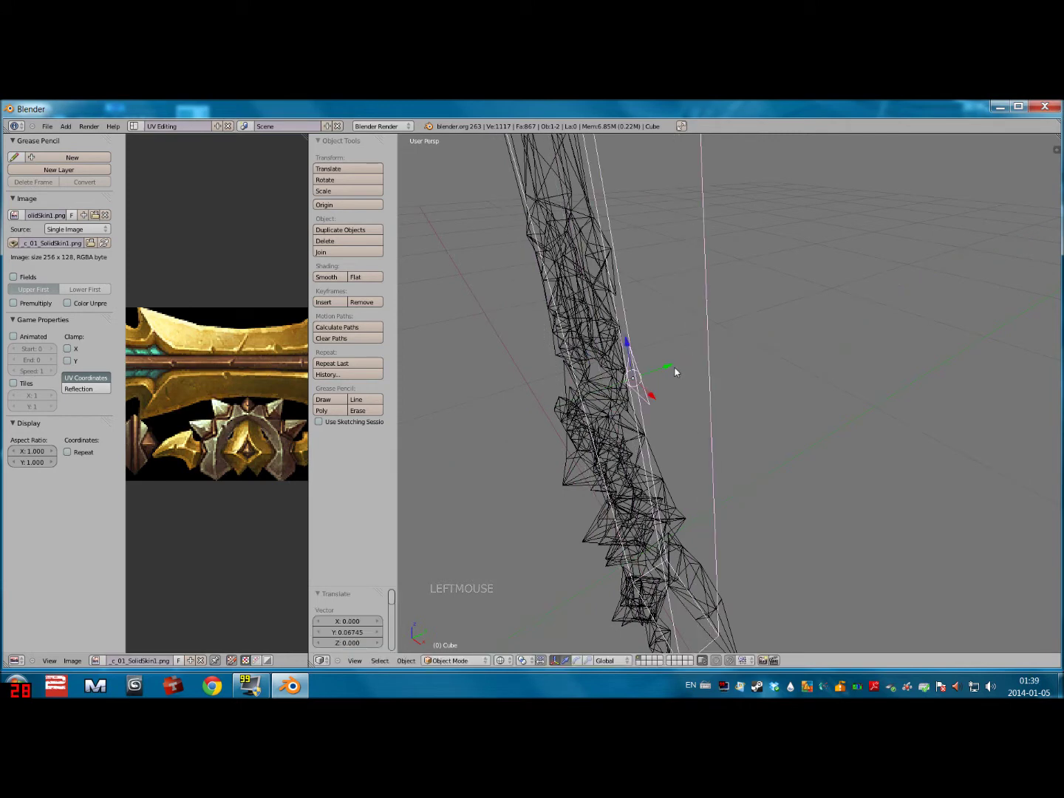
key(ctrl+z)
middle_drag(691, 382, 863, 369)
scroll(796, 331, down, 3)
scroll(806, 335, down, 2)
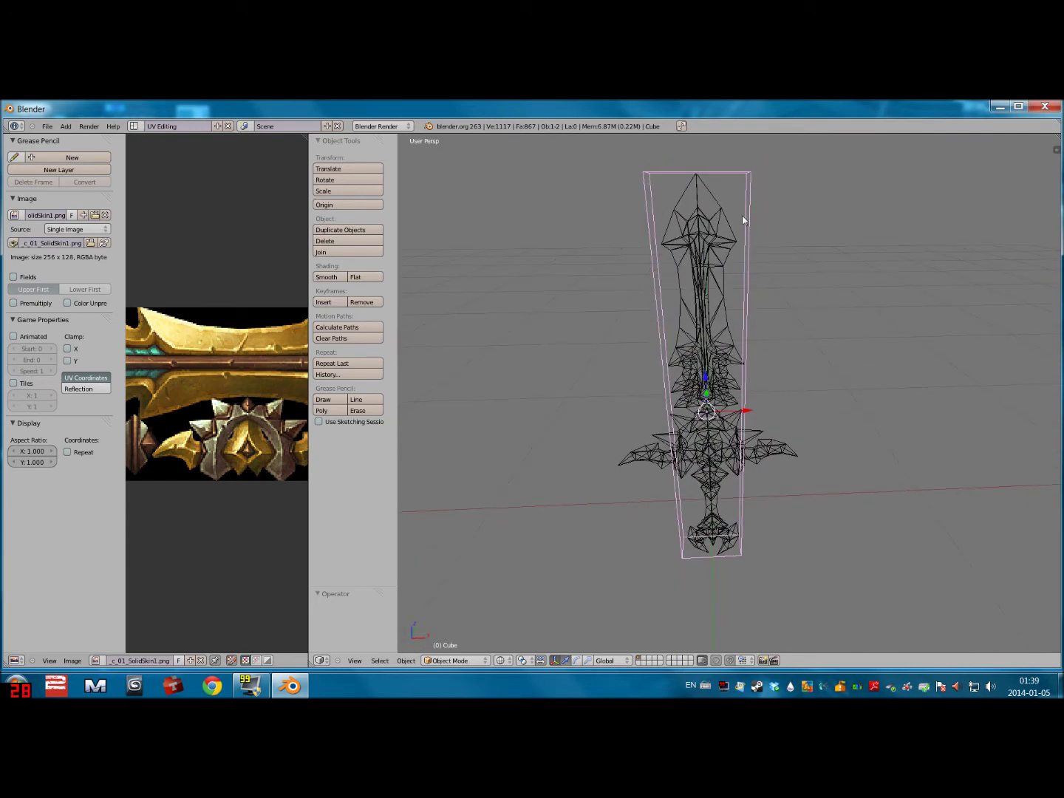
Inspect the enclosing box's top corners against the sword tip in Edit Mode, and return to Object Mode
middle_drag(831, 349, 662, 214)
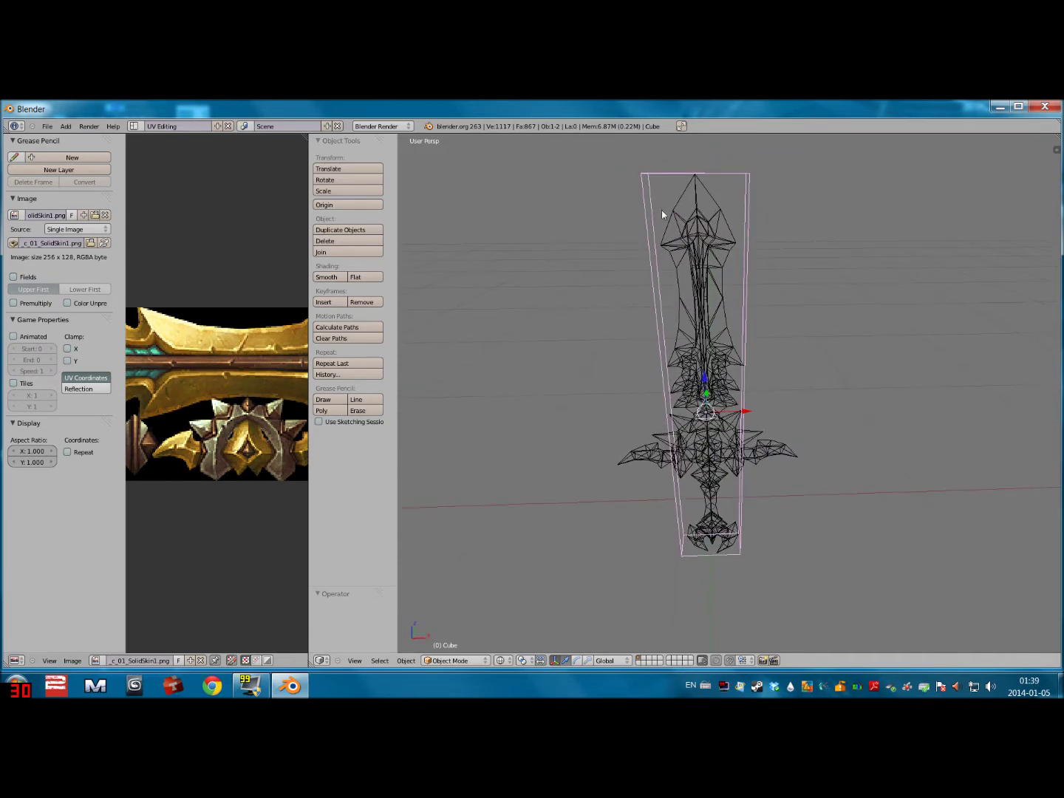
key(Tab)
right_click(640, 173)
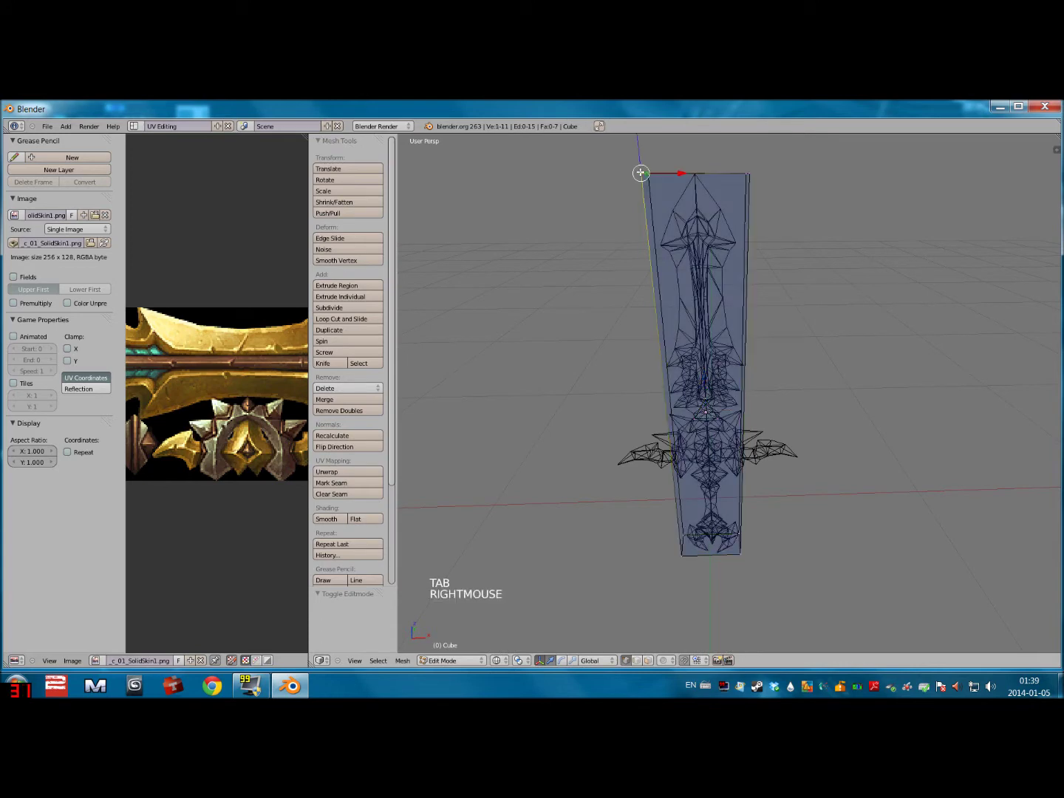
shift+right_click(745, 174)
middle_drag(765, 179, 784, 255)
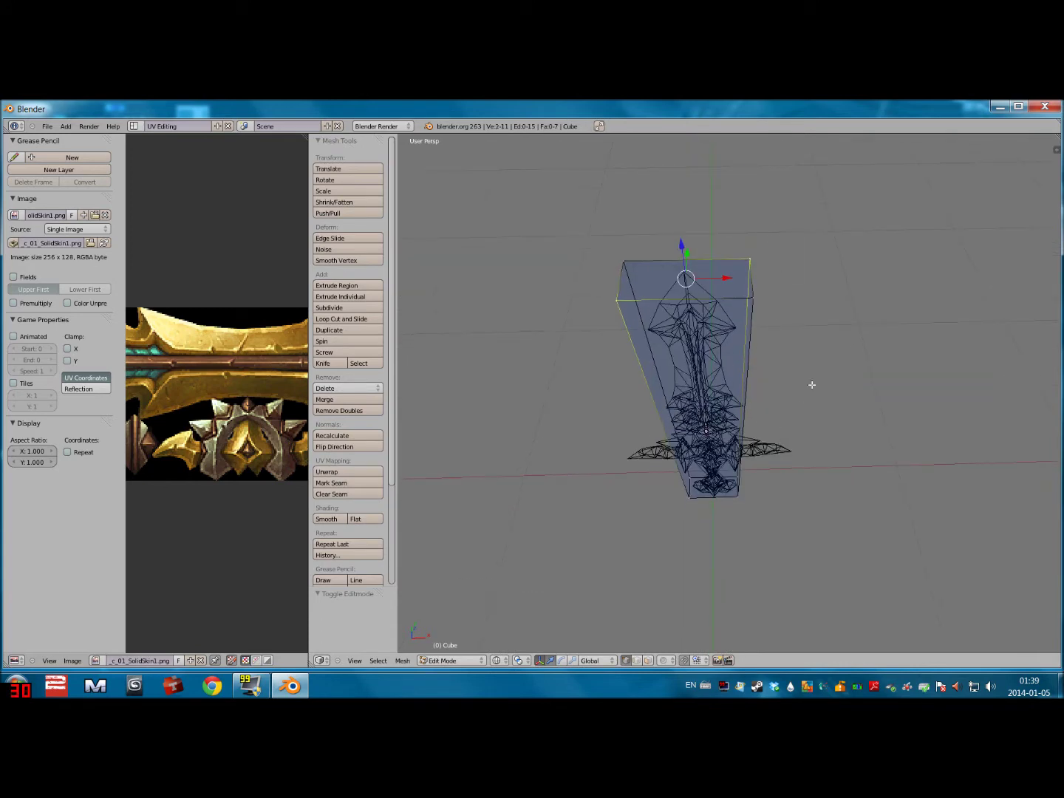
scroll(812, 384, down, 2)
middle_drag(808, 400, 803, 361)
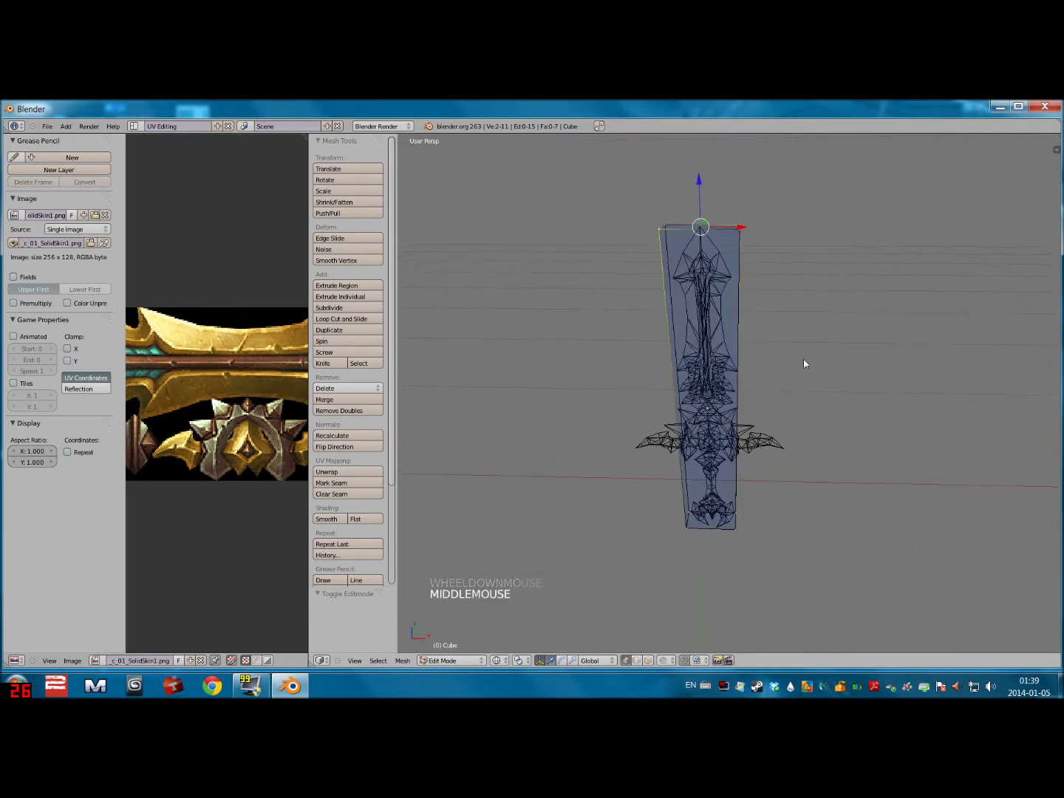
key(Tab)
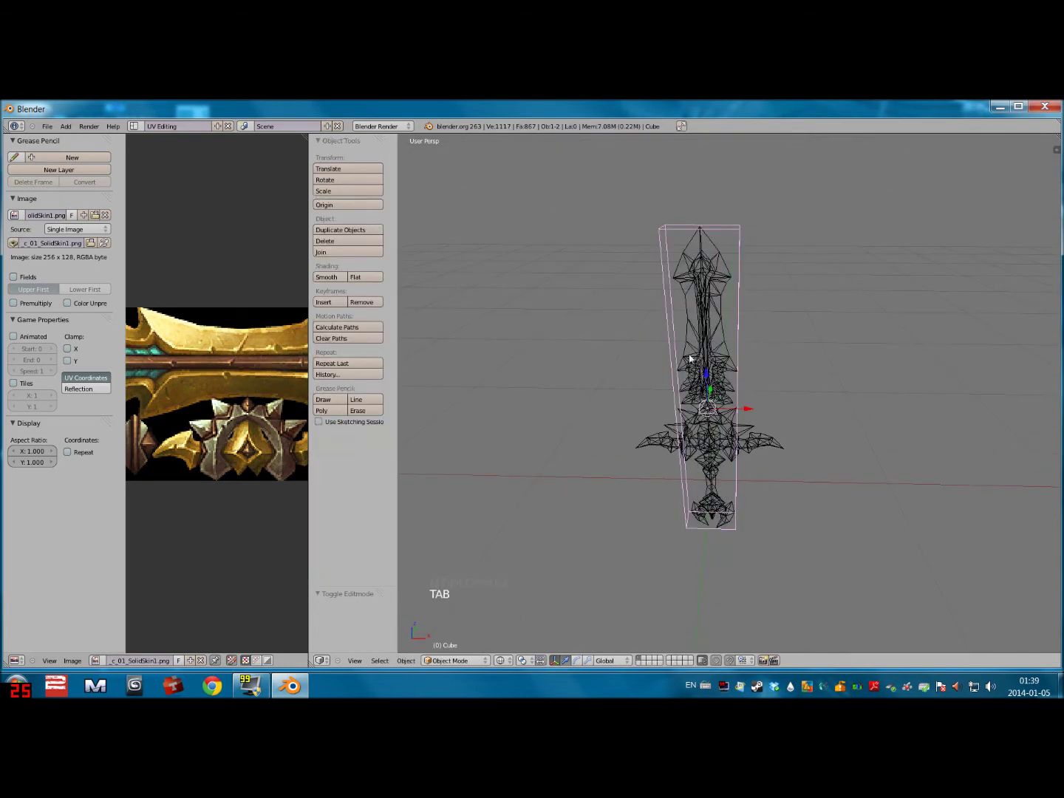
Select the sword mesh and save the scene as tutSword.blend in the Gameprogress\blender folder
right_click(663, 436)
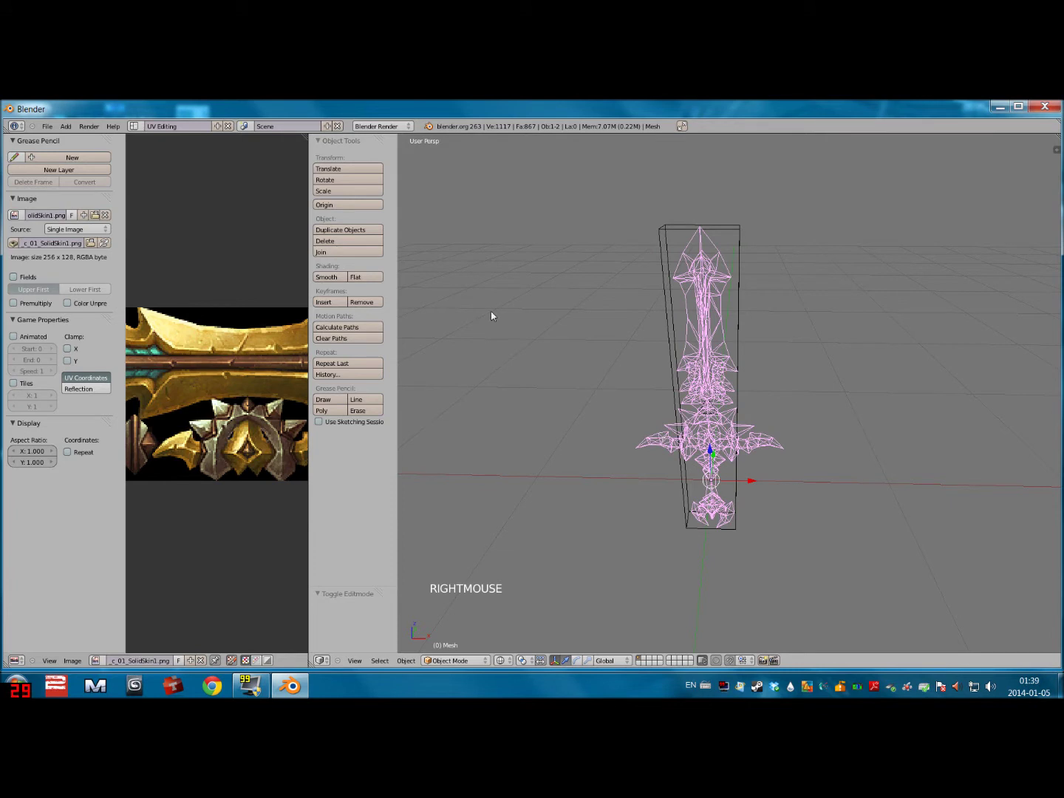
key(ctrl+s)
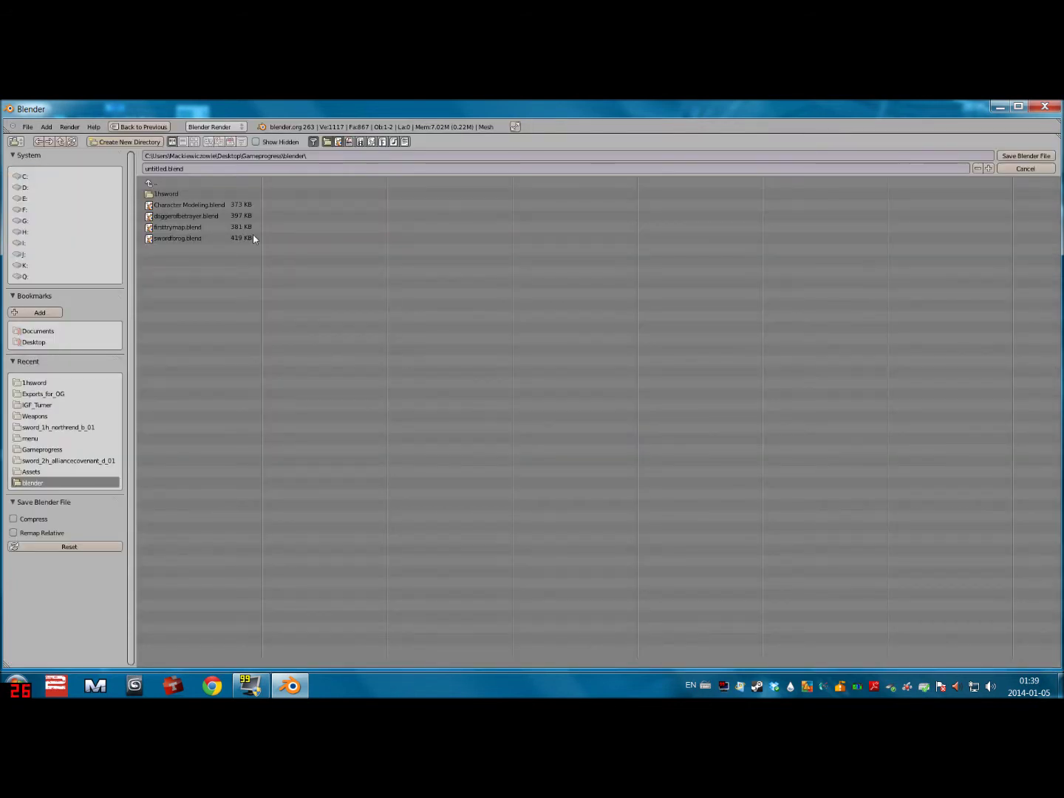
click(201, 169)
key(BackSpace)
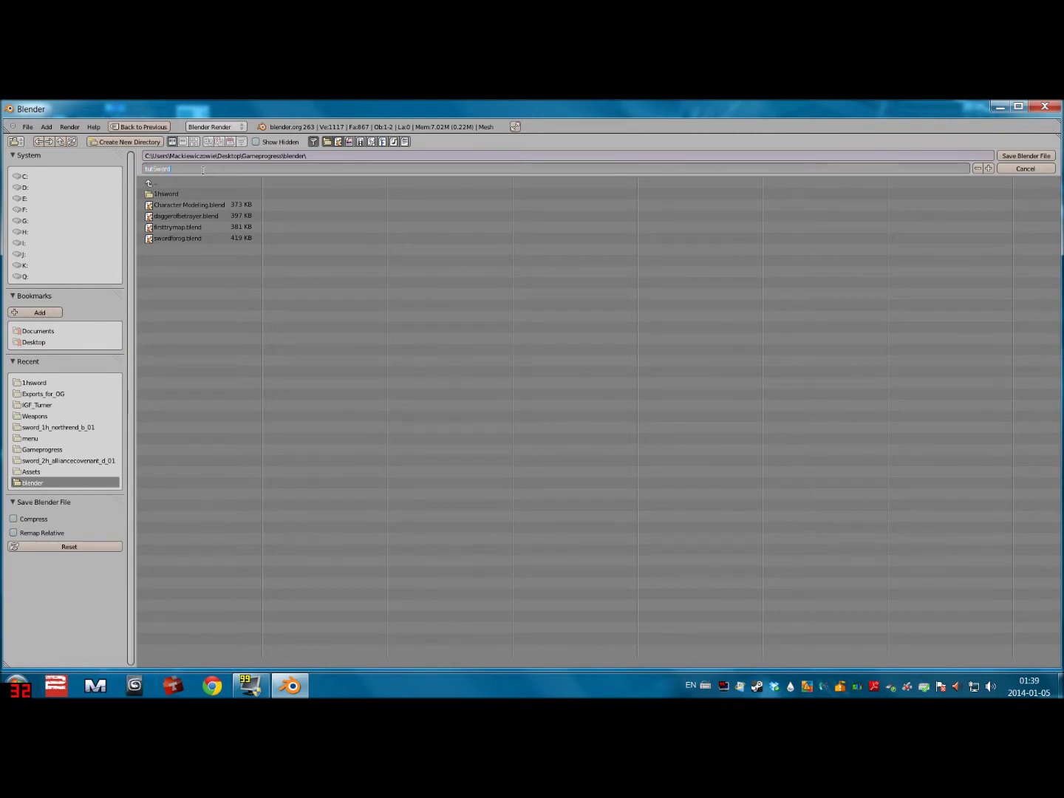
text(tutSword)
key(Return)
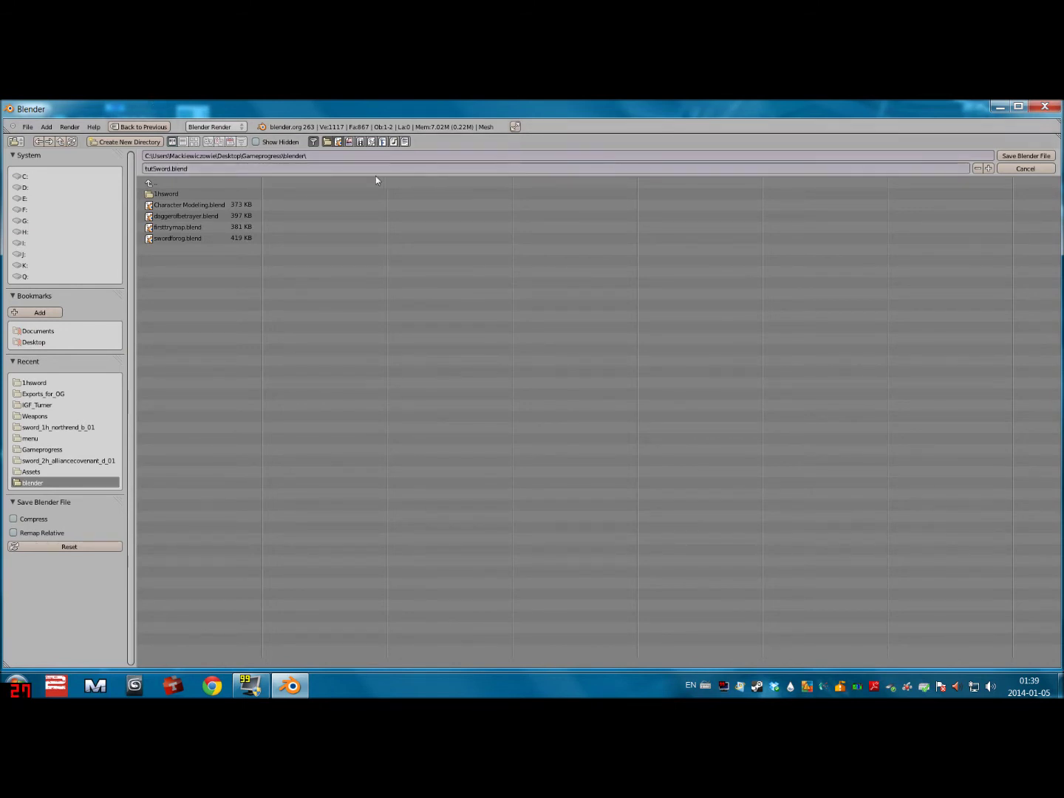
click(1004, 156)
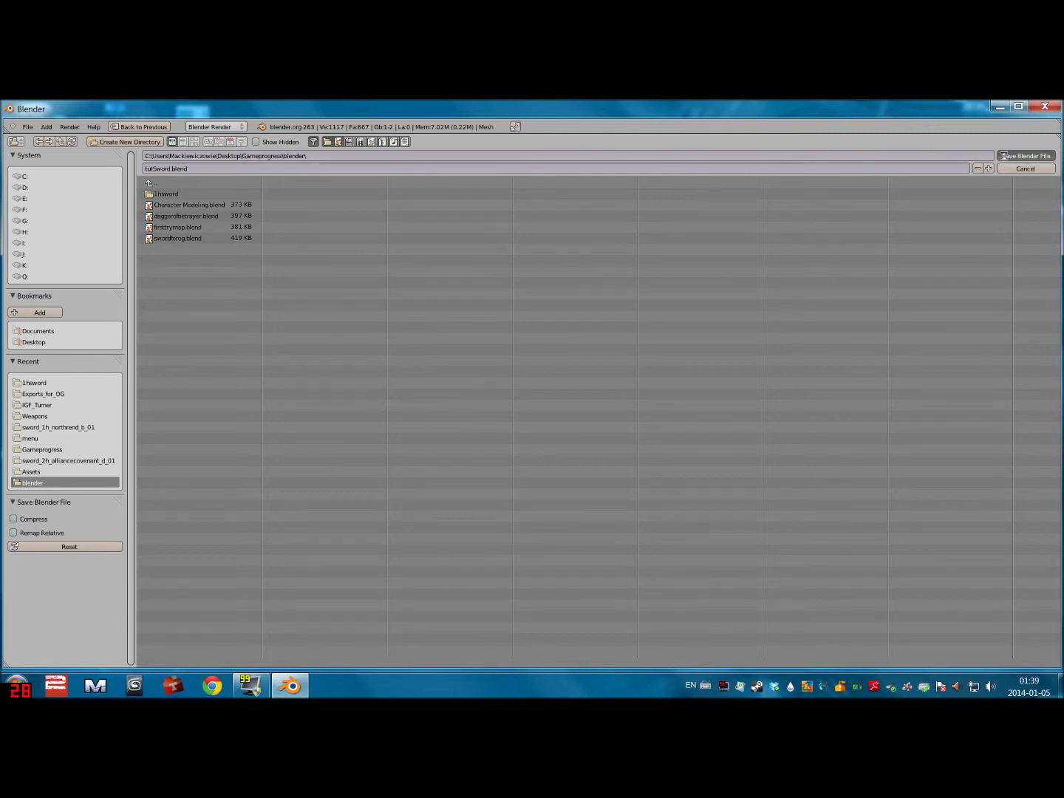
Switch to the file explorer and open Overgrowth's Data folder inside Steam\SteamApps\common
click(999, 105)
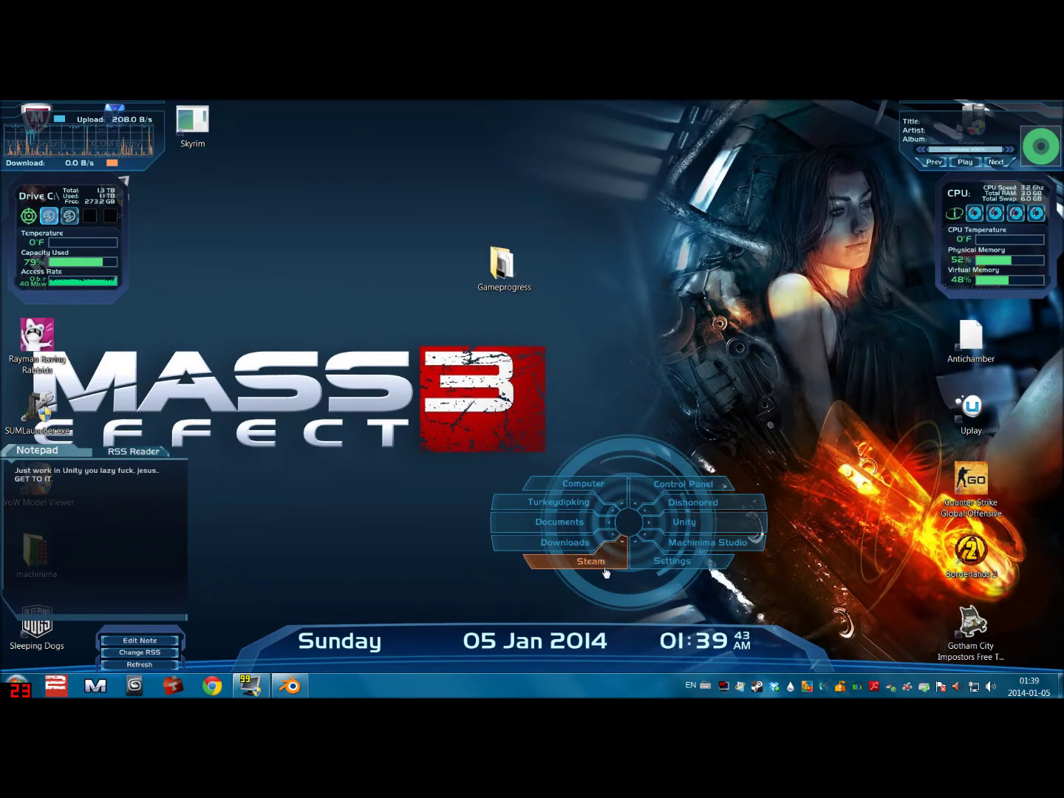
click(604, 567)
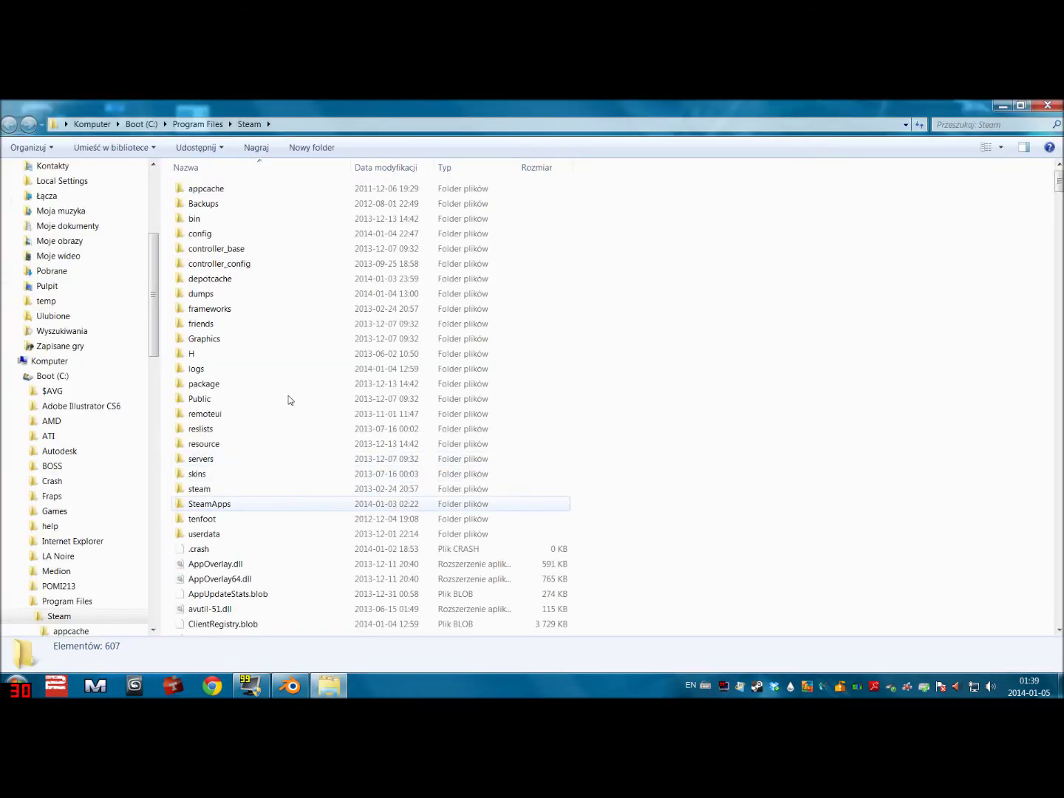
double_click(209, 506)
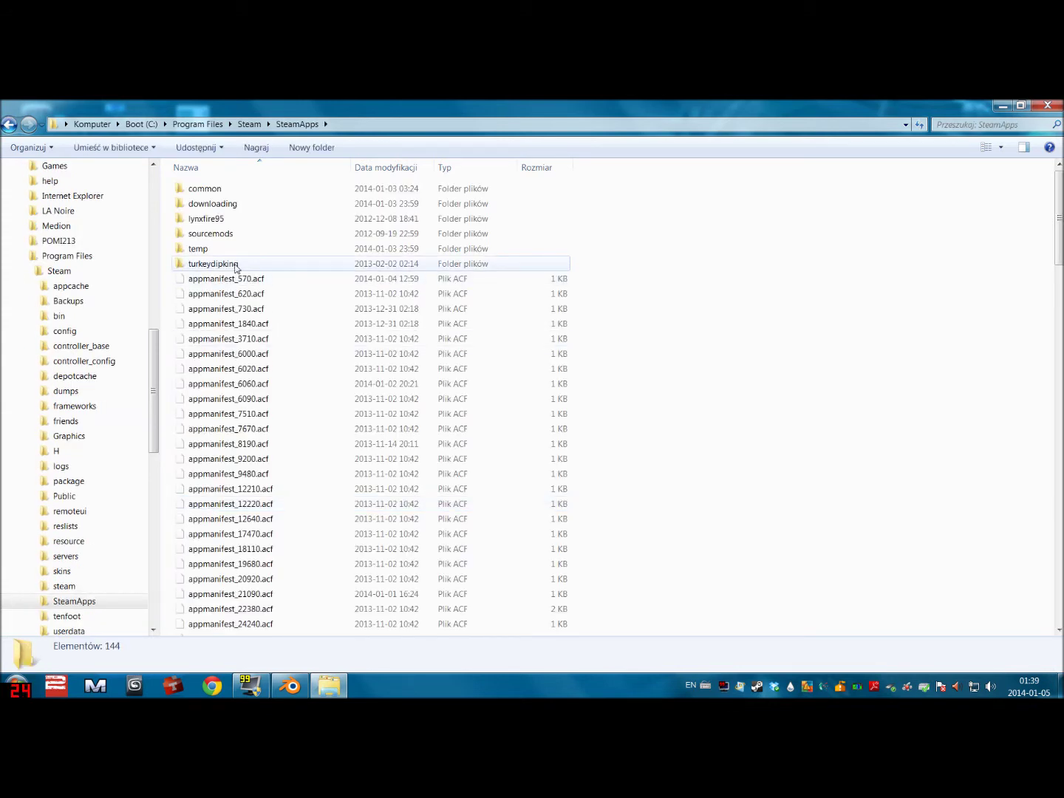
double_click(222, 191)
scroll(251, 333, down, 6)
scroll(251, 444, down, 7)
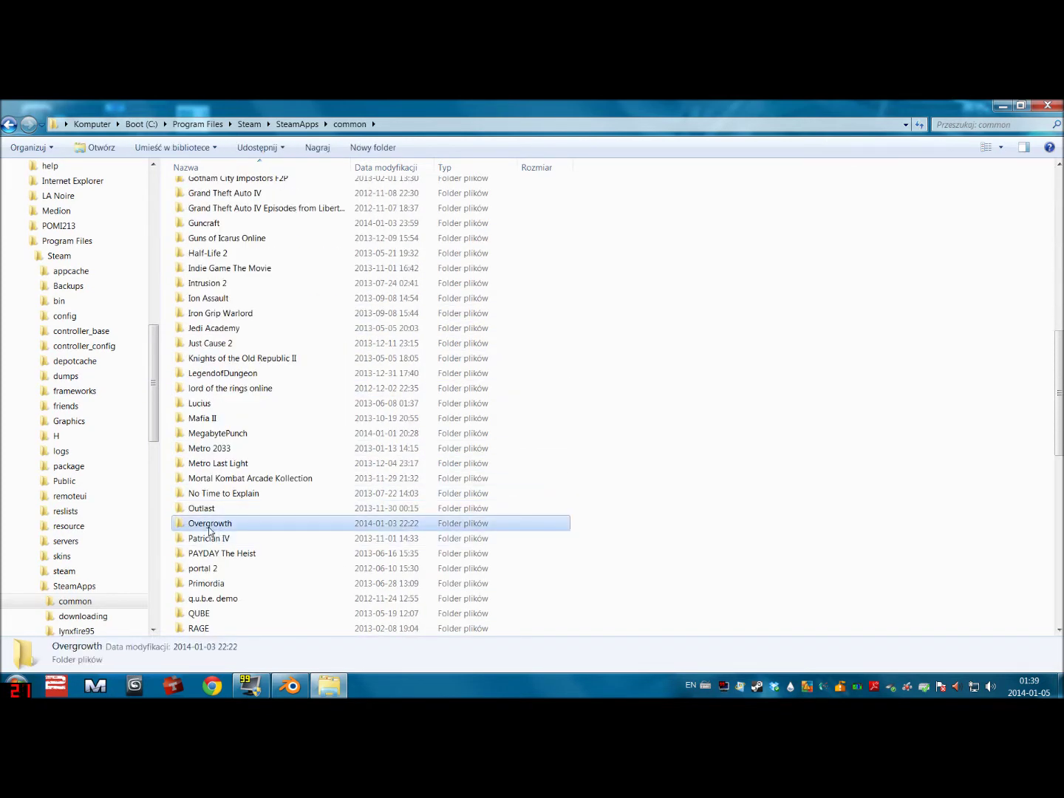
double_click(210, 525)
click(246, 194)
double_click(245, 196)
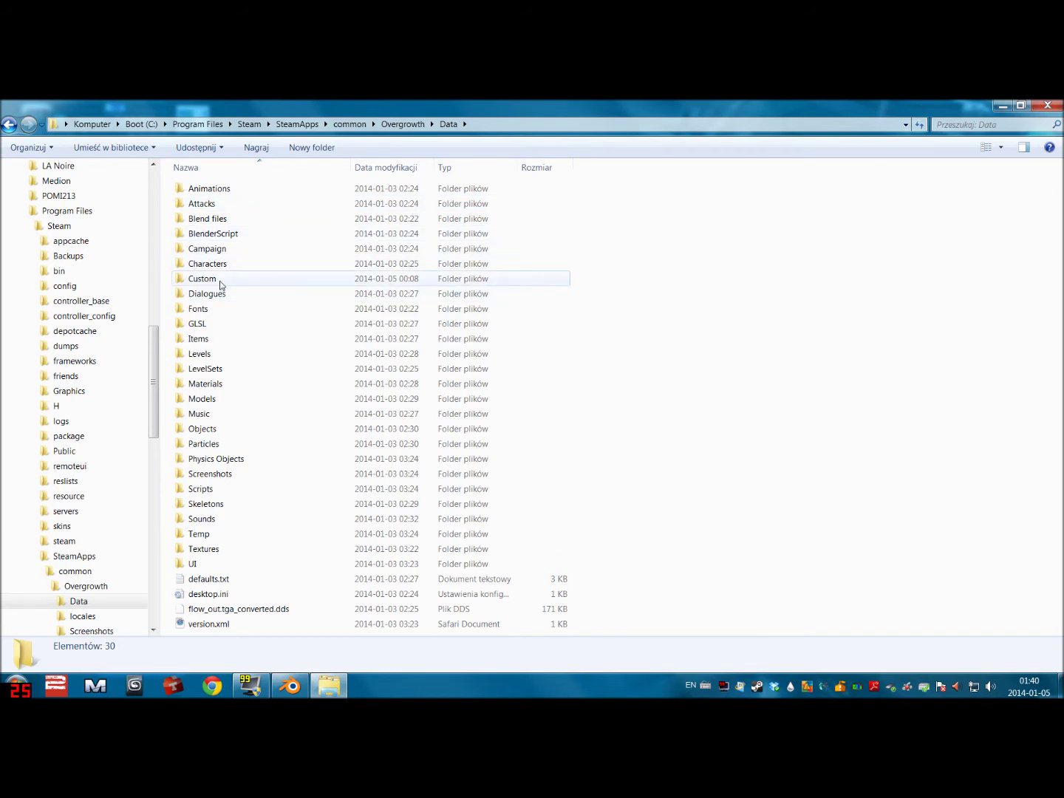
Open the Custom folder and the author's own mod subfolder that holds Items, Models, Objects and Textures
mouse_move(220, 285)
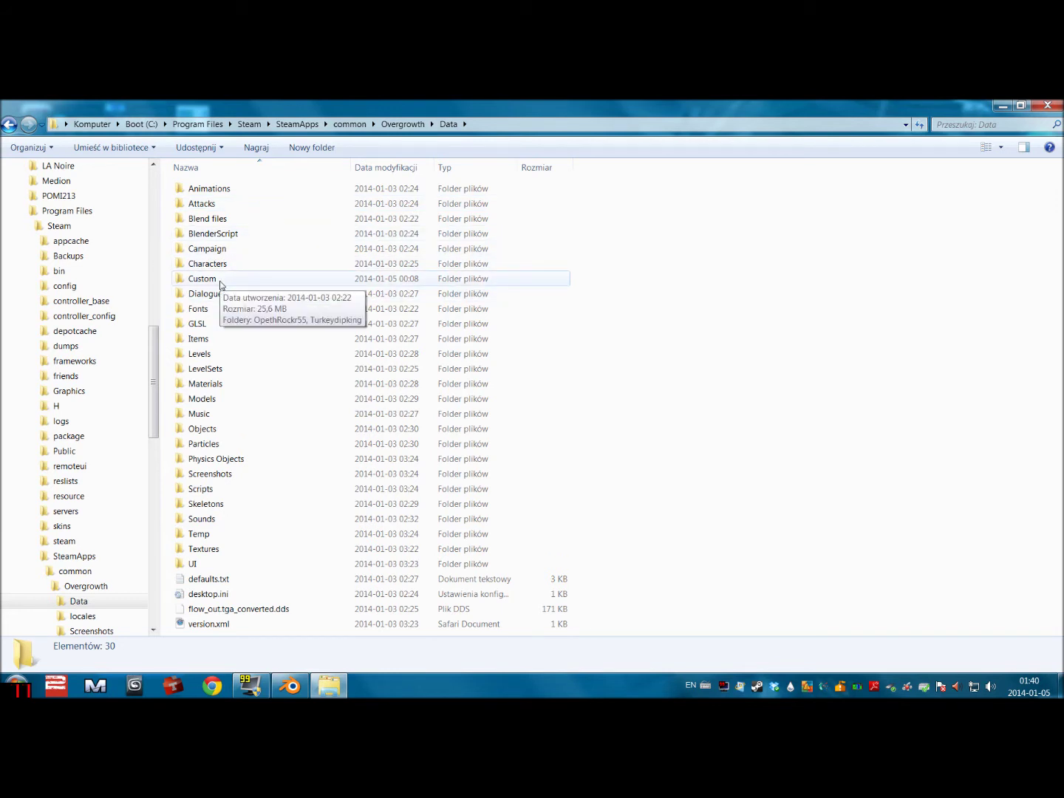
double_click(219, 285)
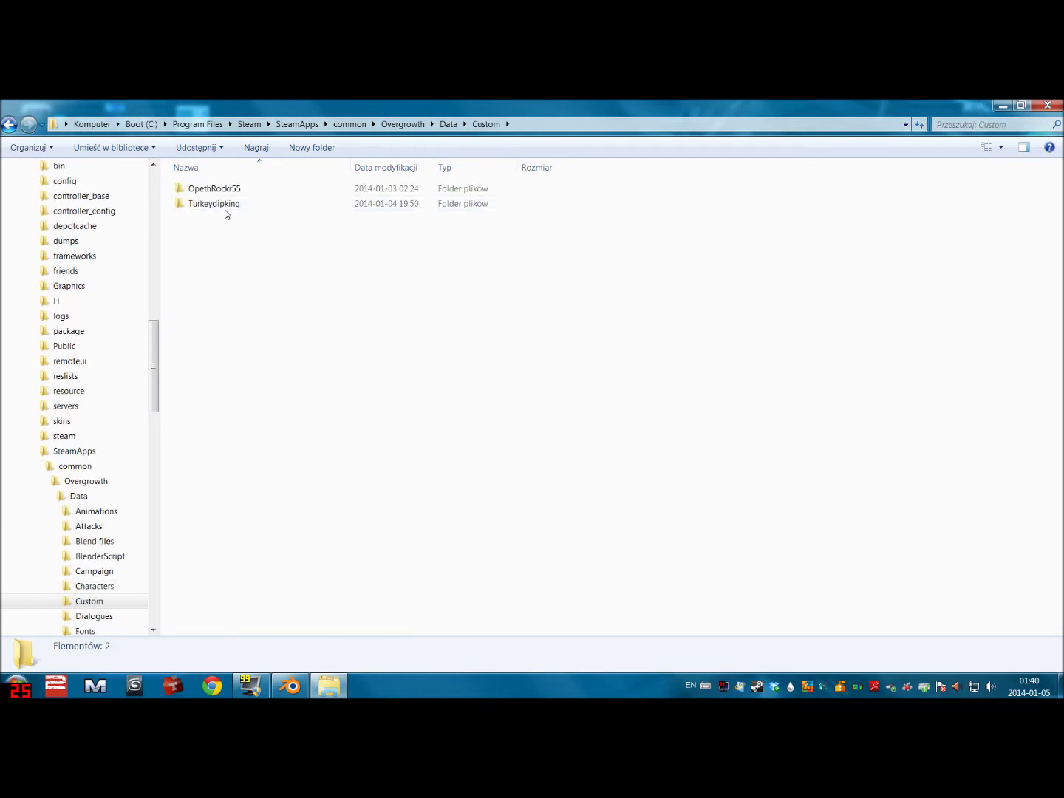
mouse_move(237, 205)
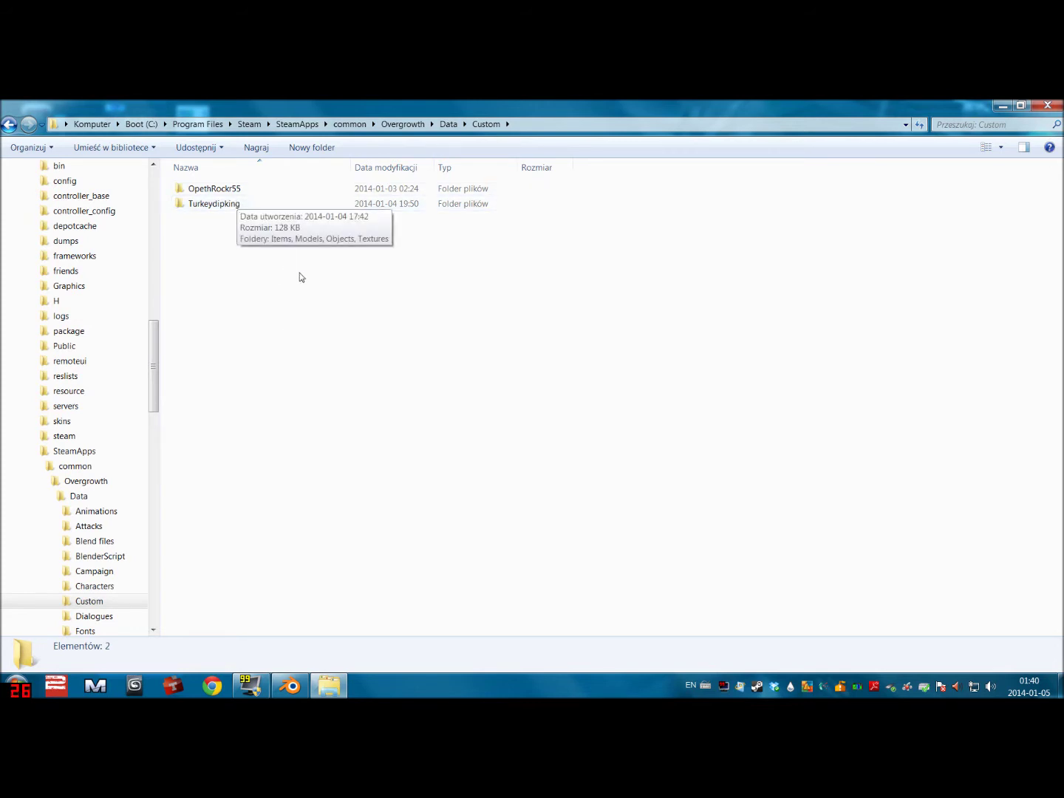
click(238, 210)
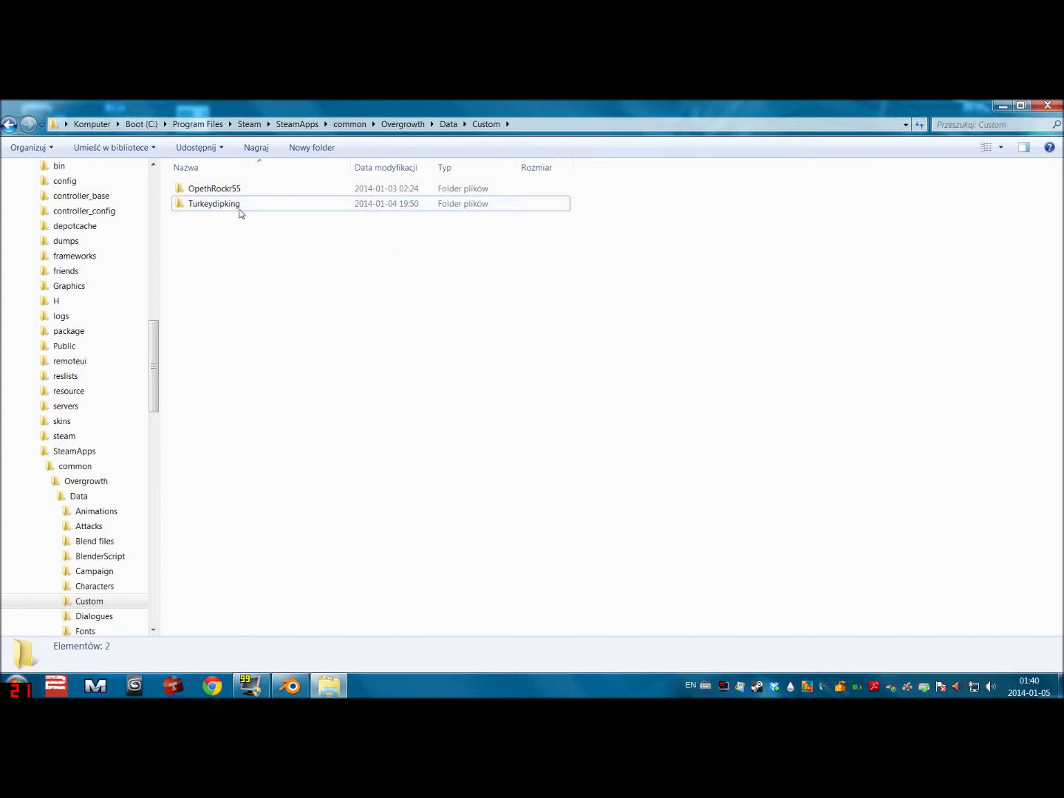
double_click(238, 209)
drag(235, 314, 230, 284)
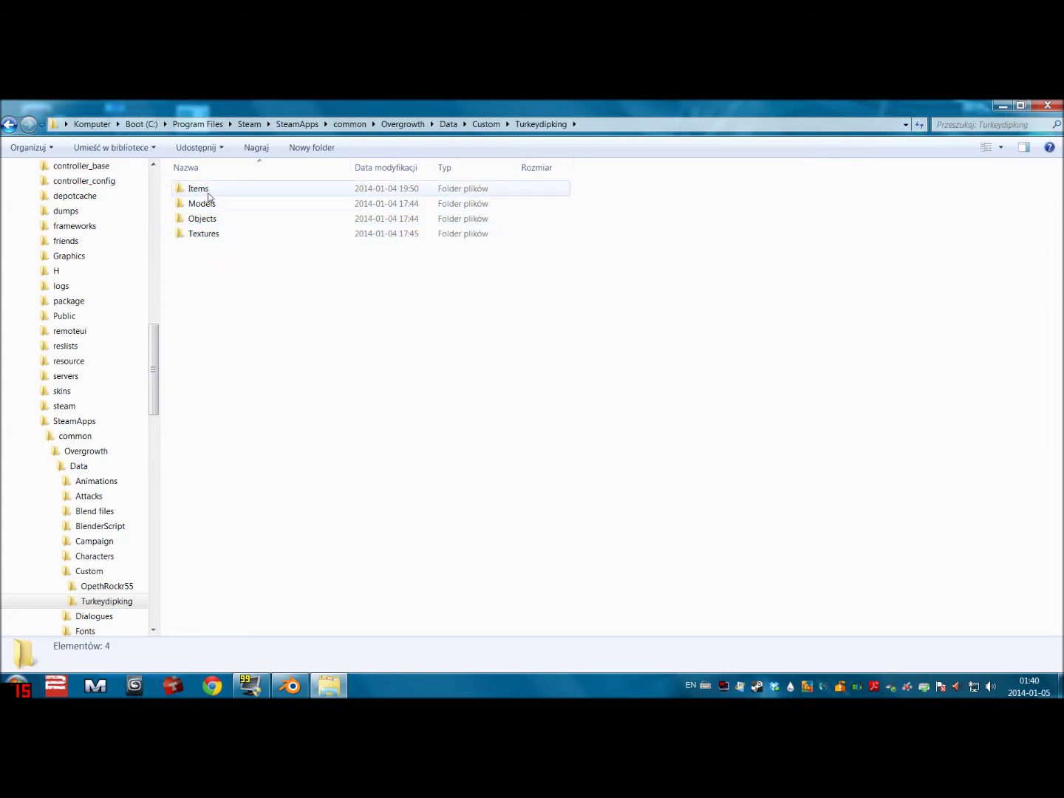
Look into the mod's Textures folder, go back to the mod folder, and briefly check the Blender window
double_click(207, 236)
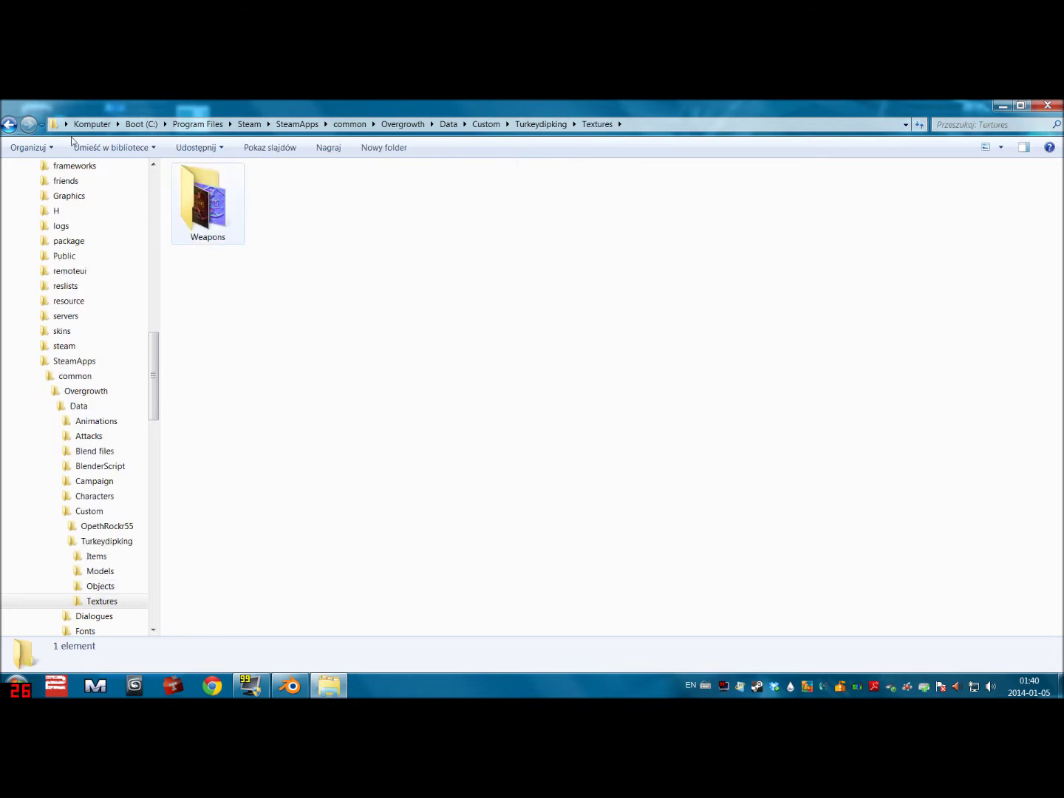
click(8, 123)
drag(248, 364, 294, 335)
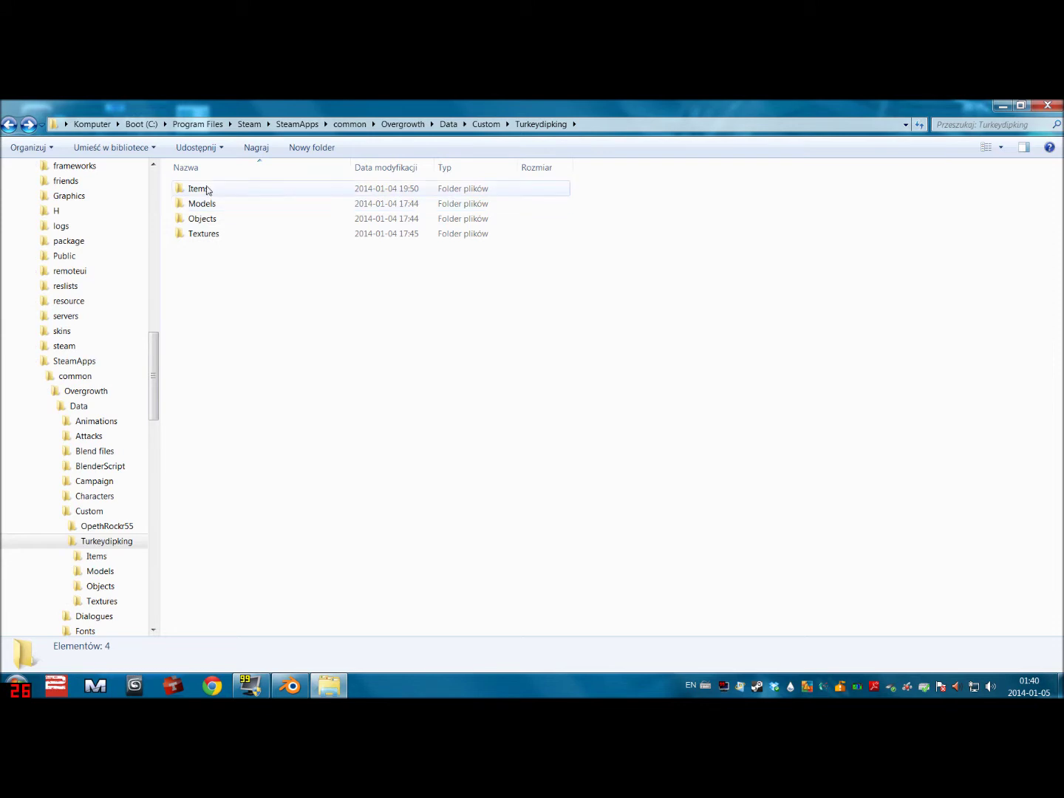
drag(228, 306, 216, 274)
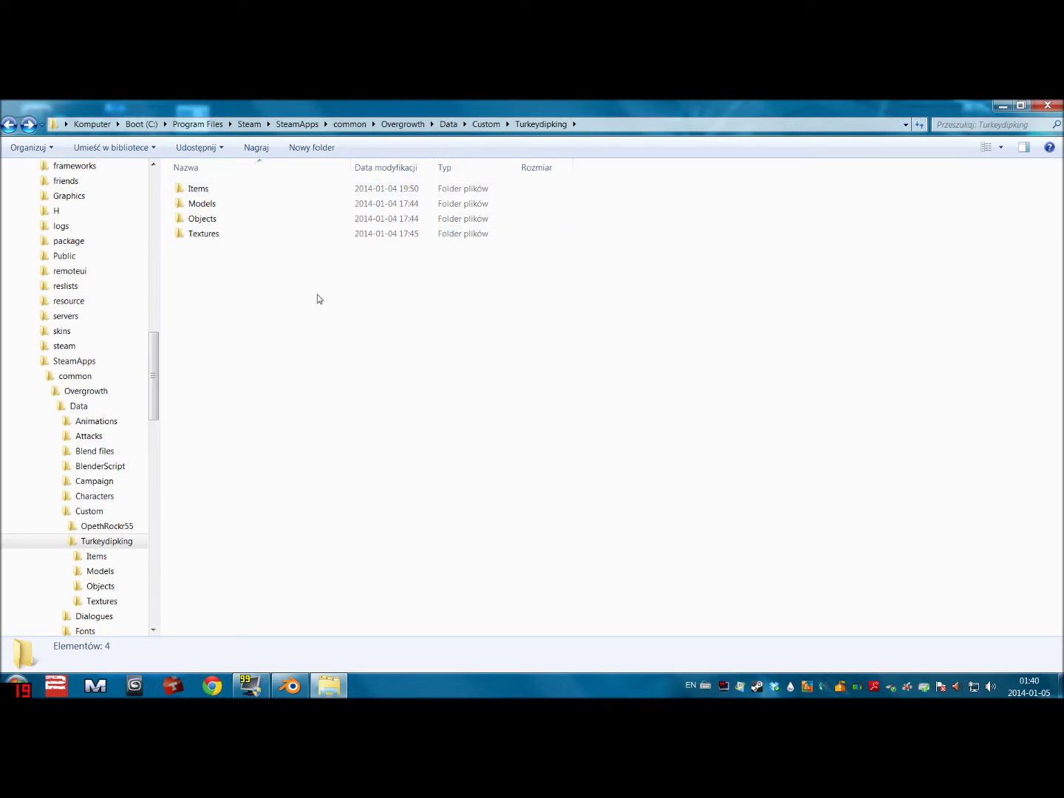
click(288, 686)
click(329, 686)
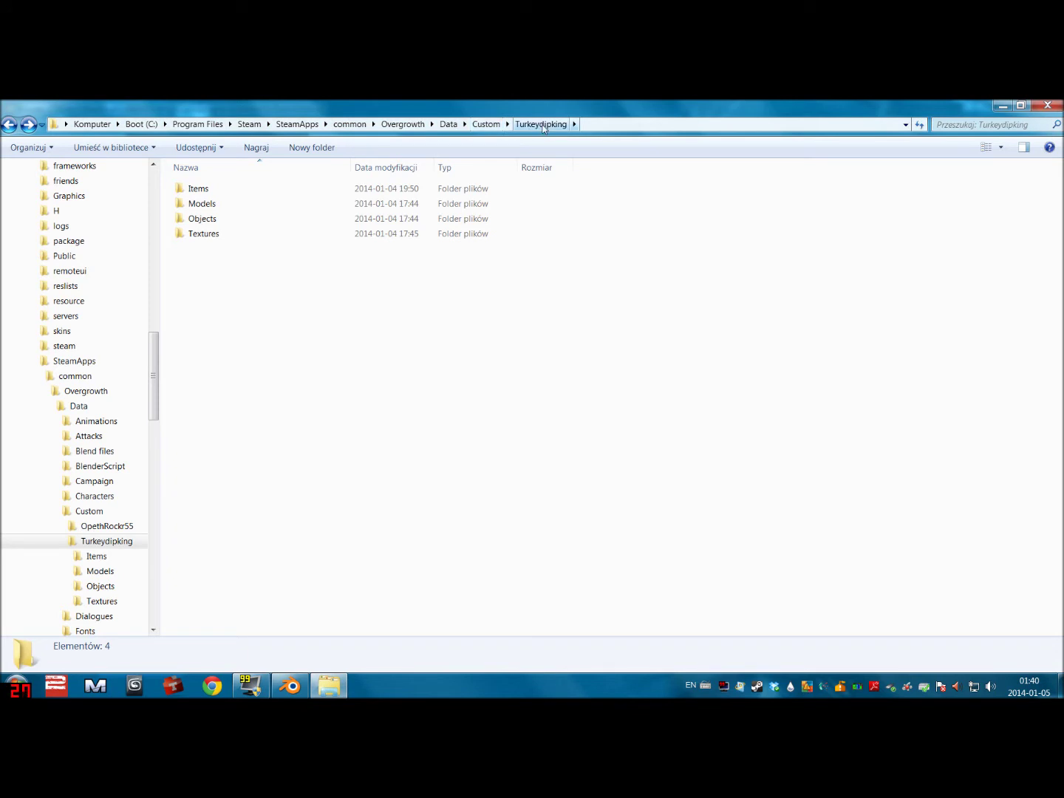
View the OBJ files in the mod's Models\Weapons folder and switch back to Blender
double_click(235, 207)
double_click(207, 189)
drag(247, 327, 266, 401)
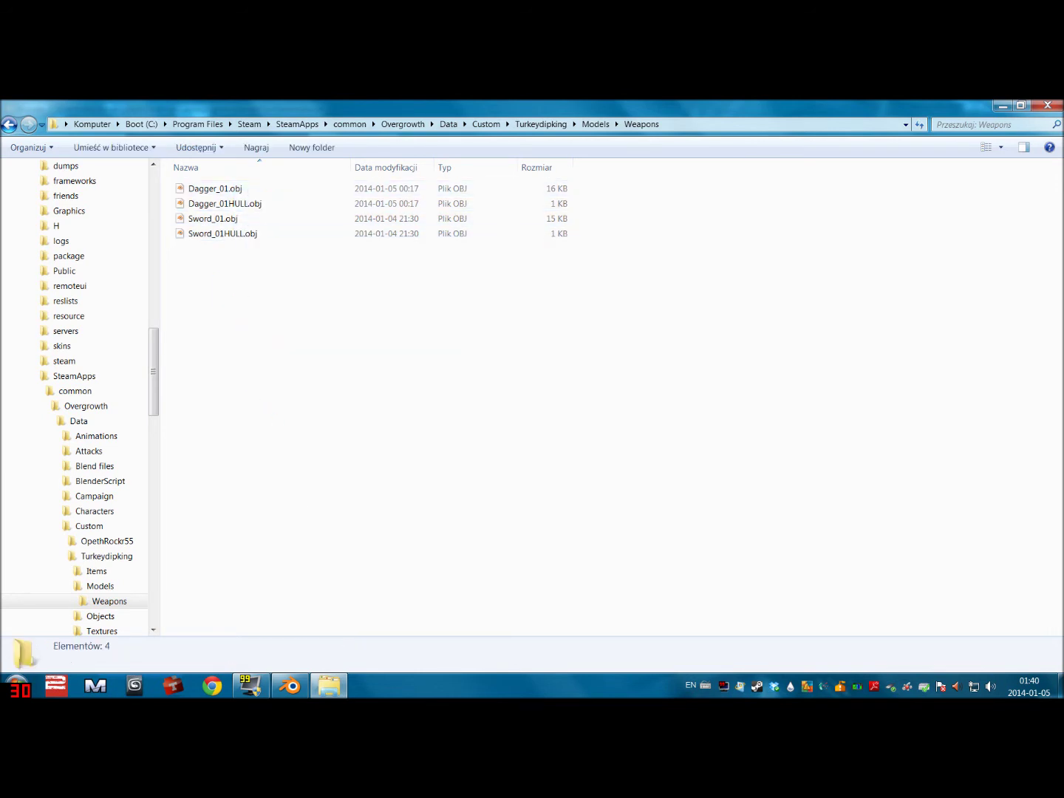
click(290, 686)
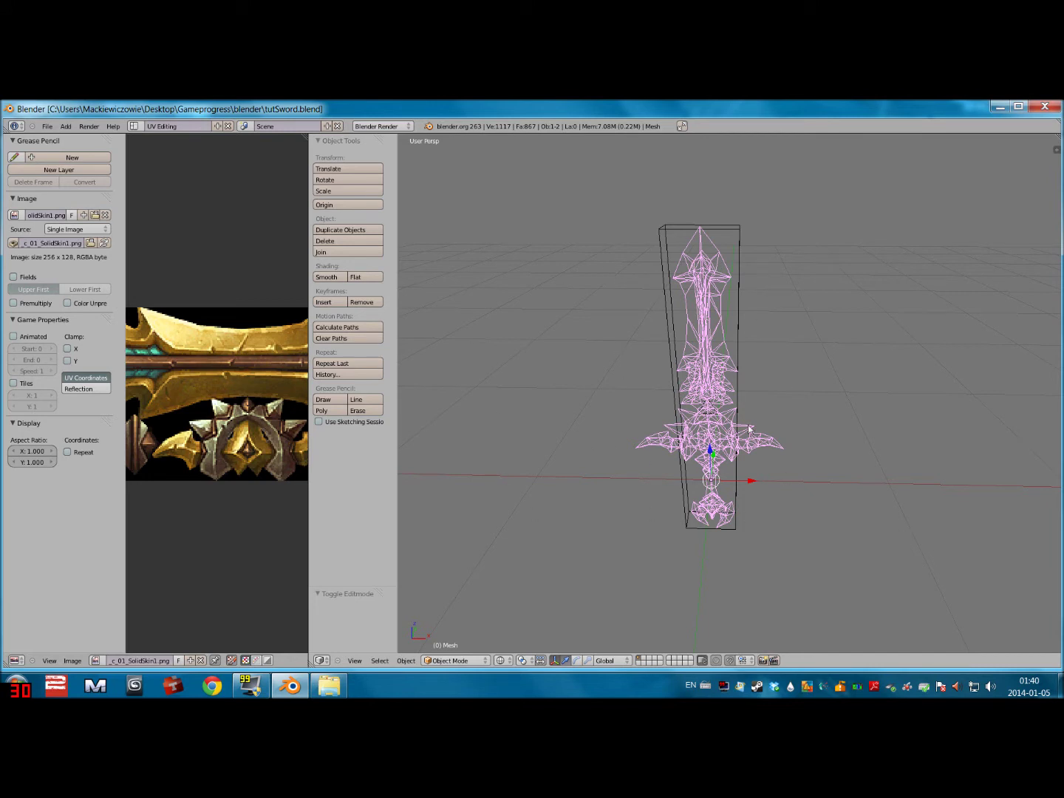
Export only the selected sword mesh as tutSword.obj to the mod's Models\Weapons folder, using the Phoenix OBJ export preset
click(47, 127)
mouse_move(74, 306)
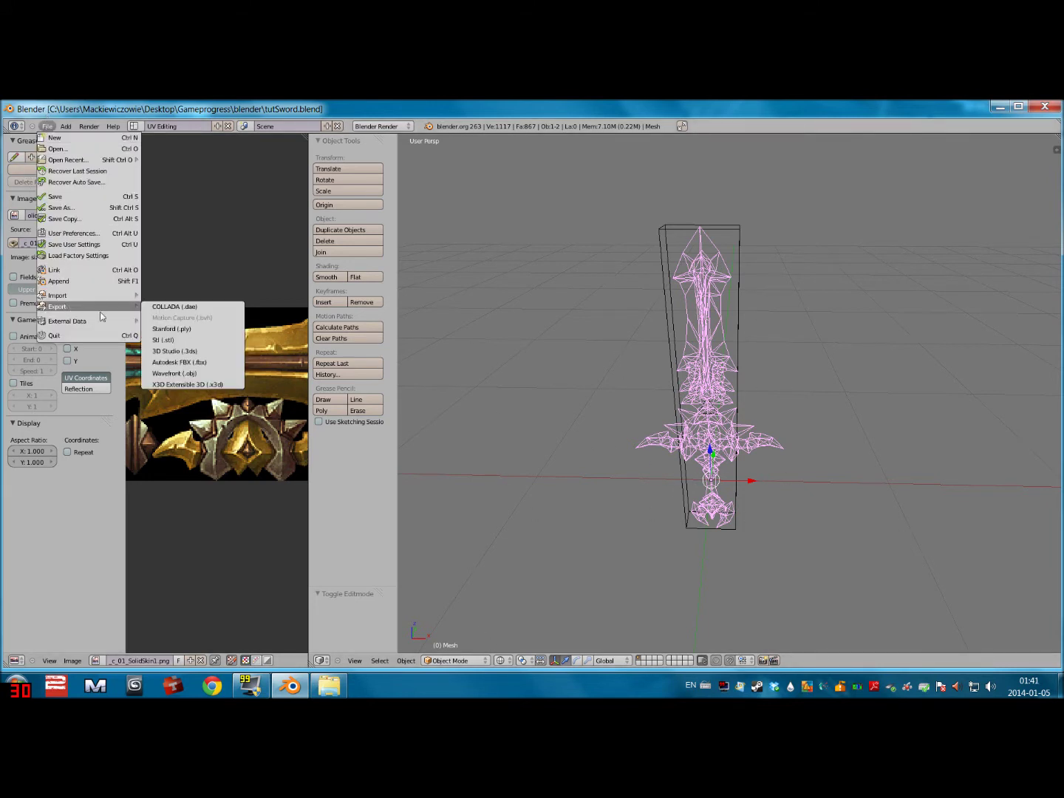
click(198, 374)
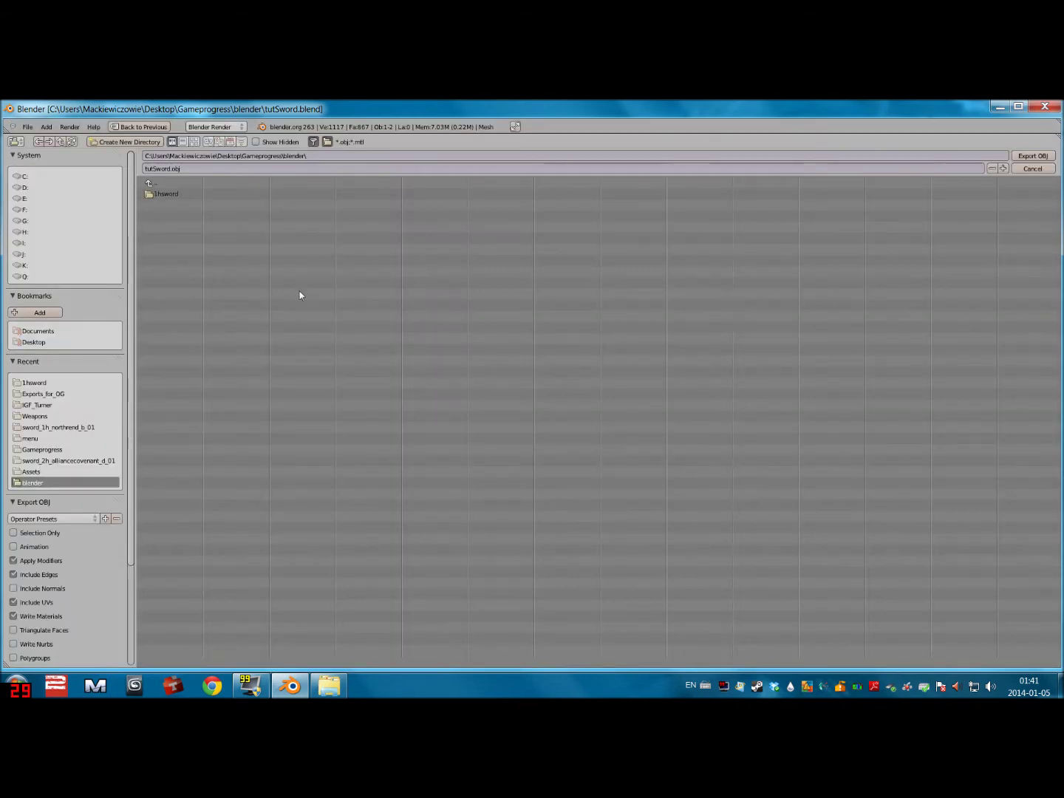
click(47, 418)
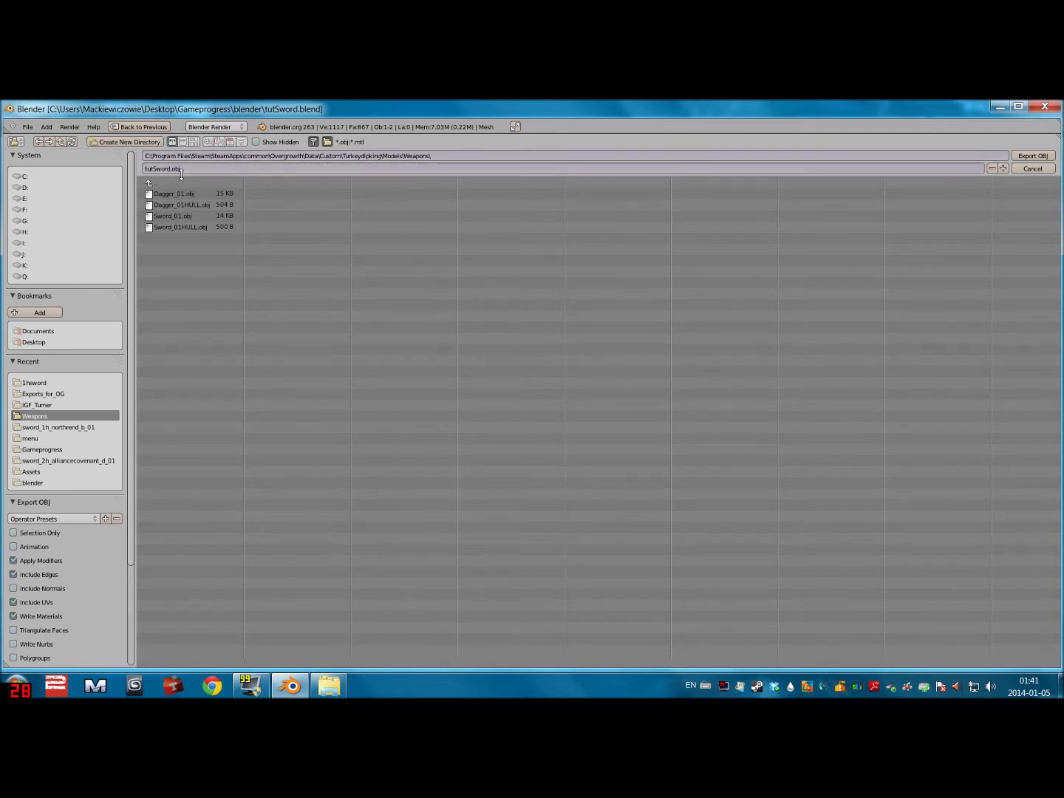
click(61, 520)
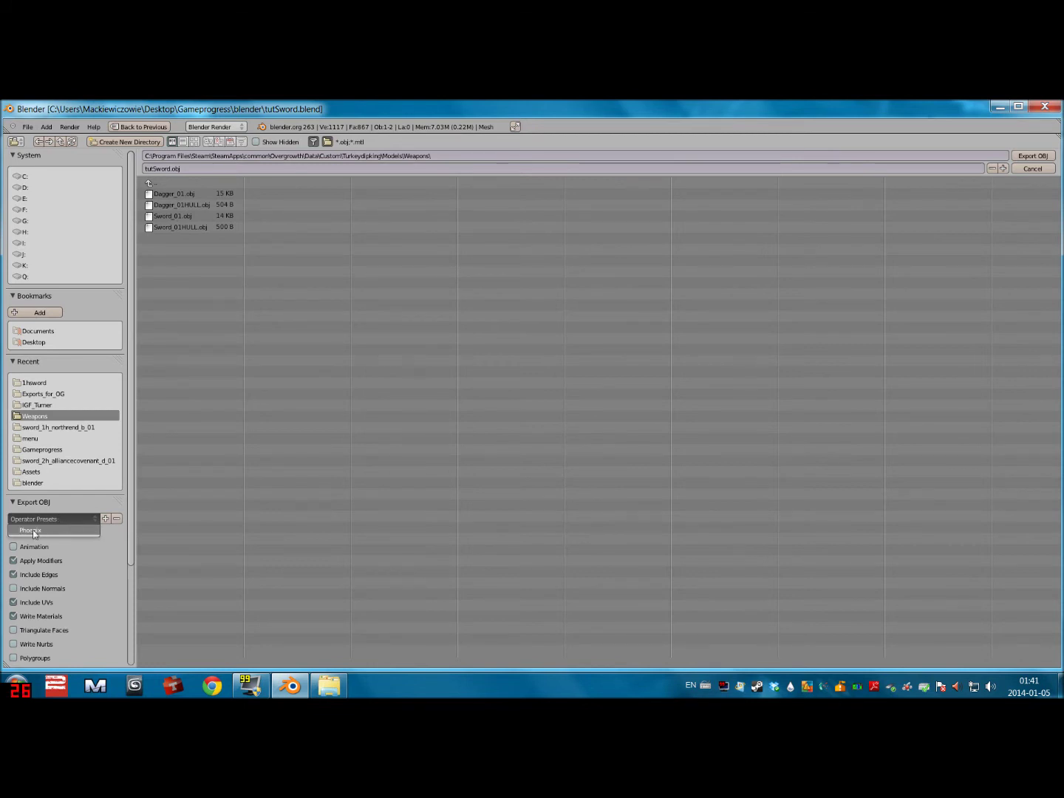
click(86, 472)
scroll(85, 468, down, 4)
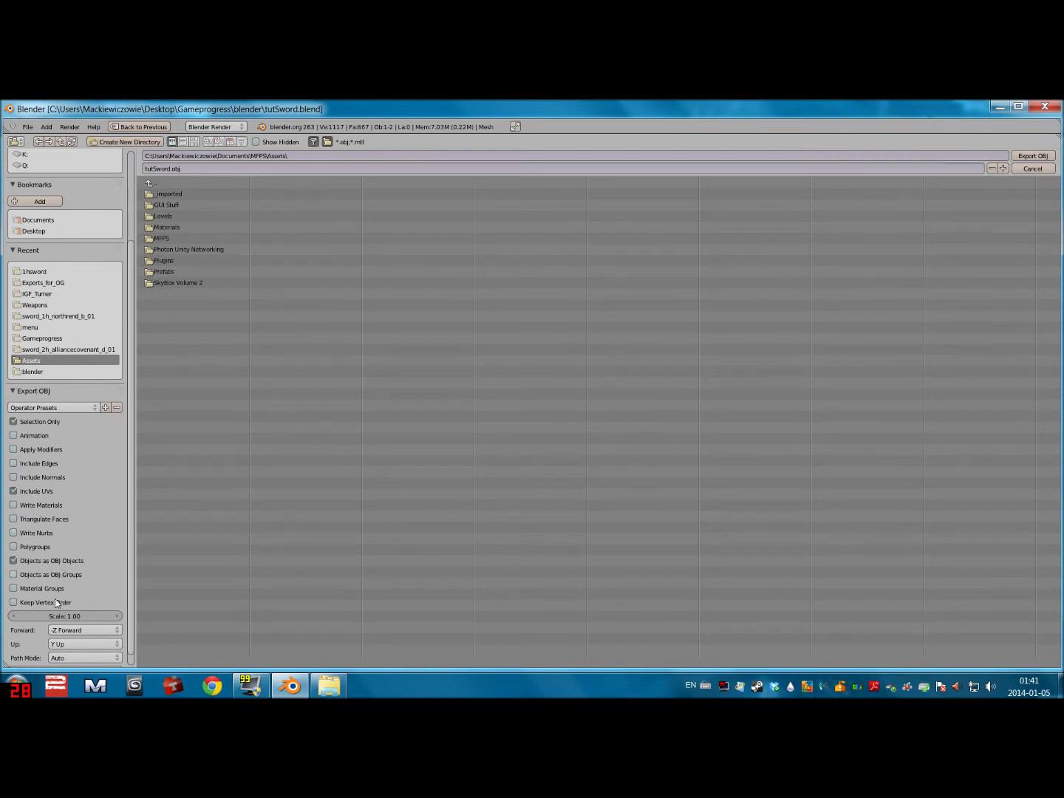
scroll(43, 510, down, 1)
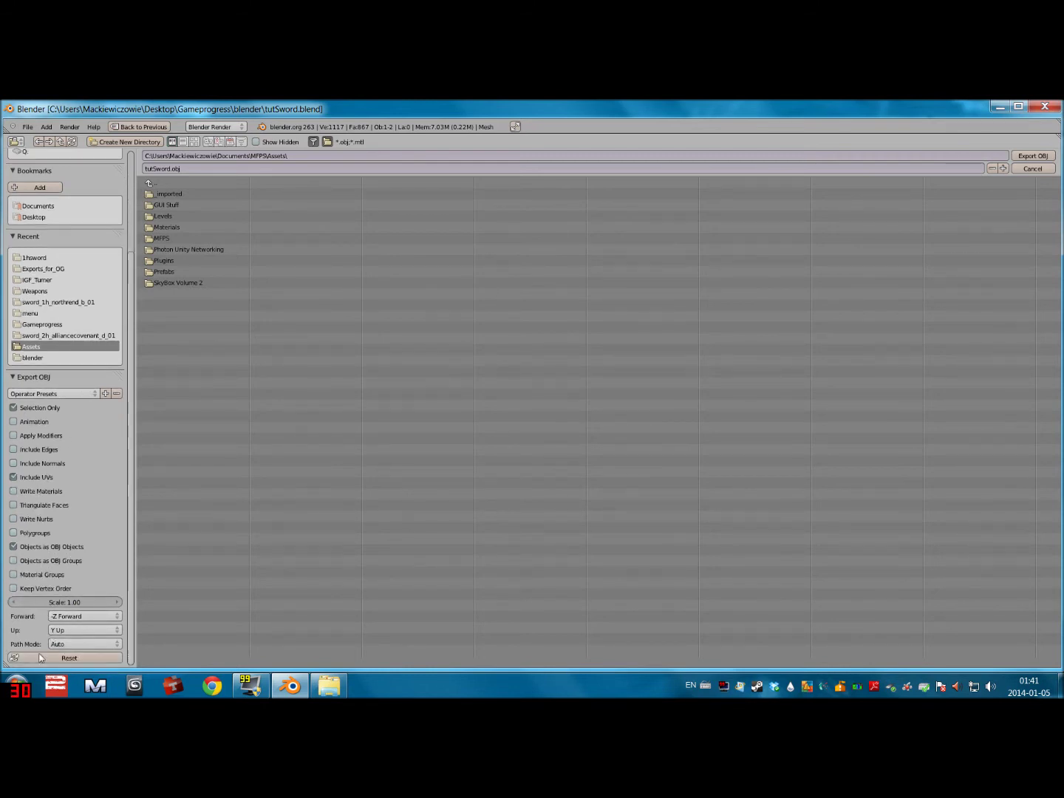
scroll(43, 537, up, 5)
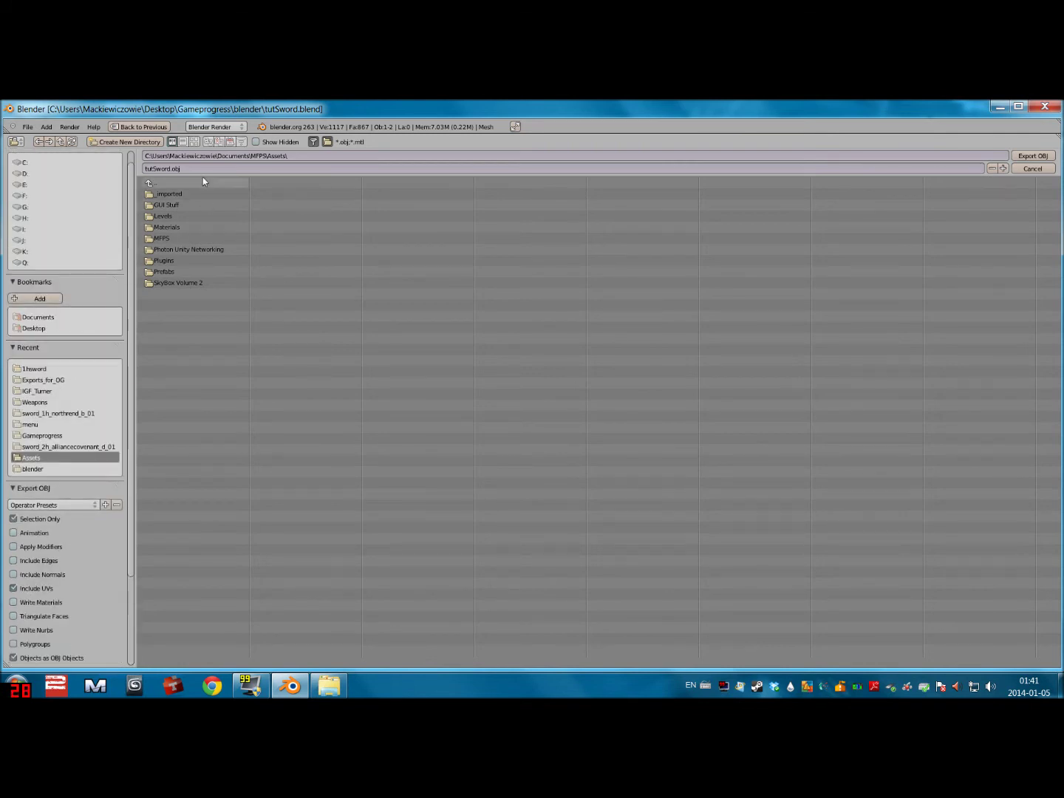
click(33, 402)
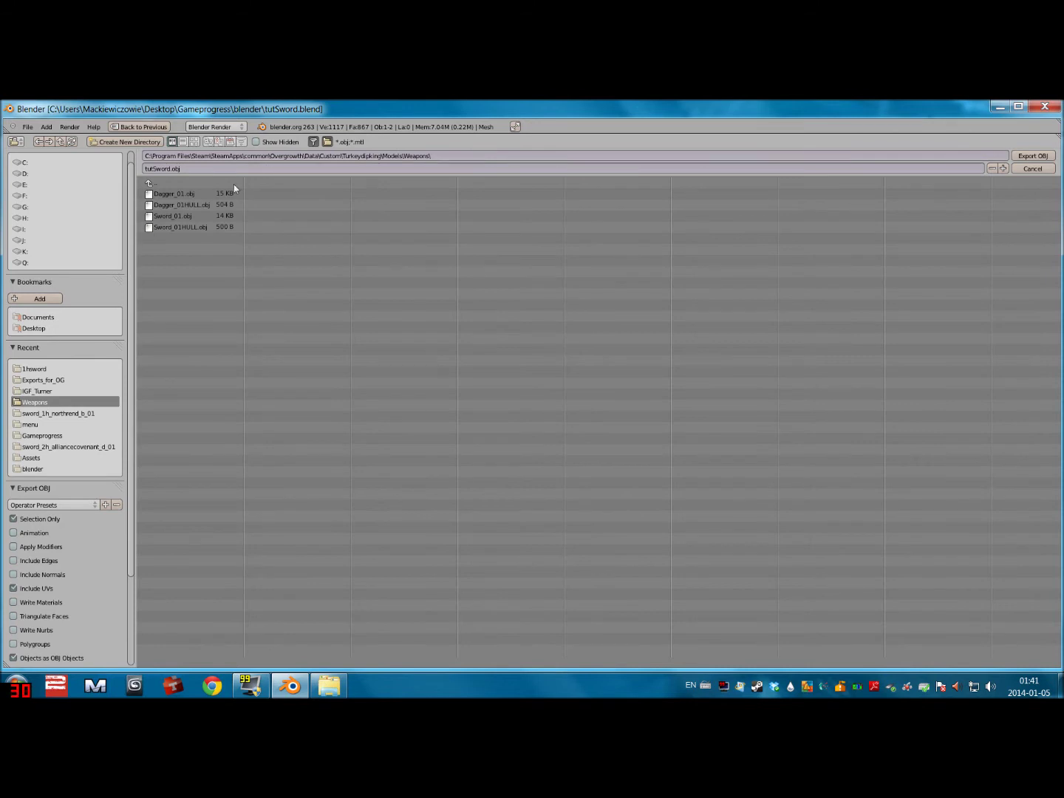
click(1021, 155)
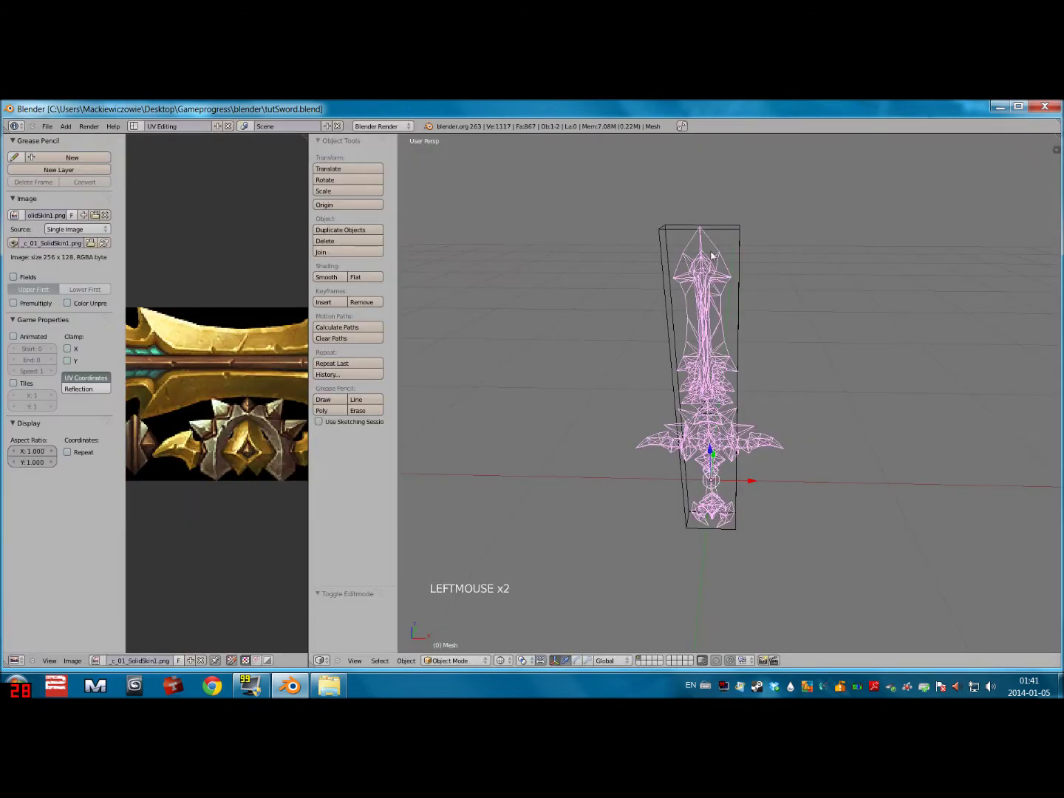
Select the box hull and export it with the Phoenix preset as tutSwordHULL.obj in the same Weapons folder
right_click(741, 234)
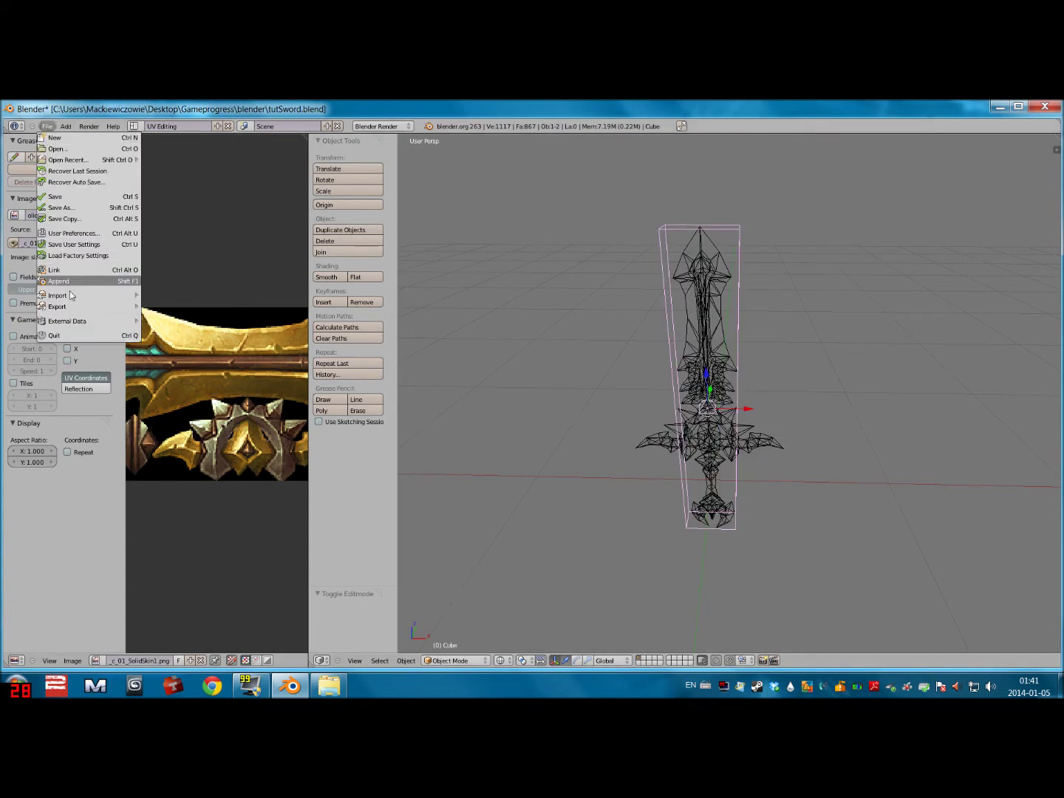
mouse_move(76, 306)
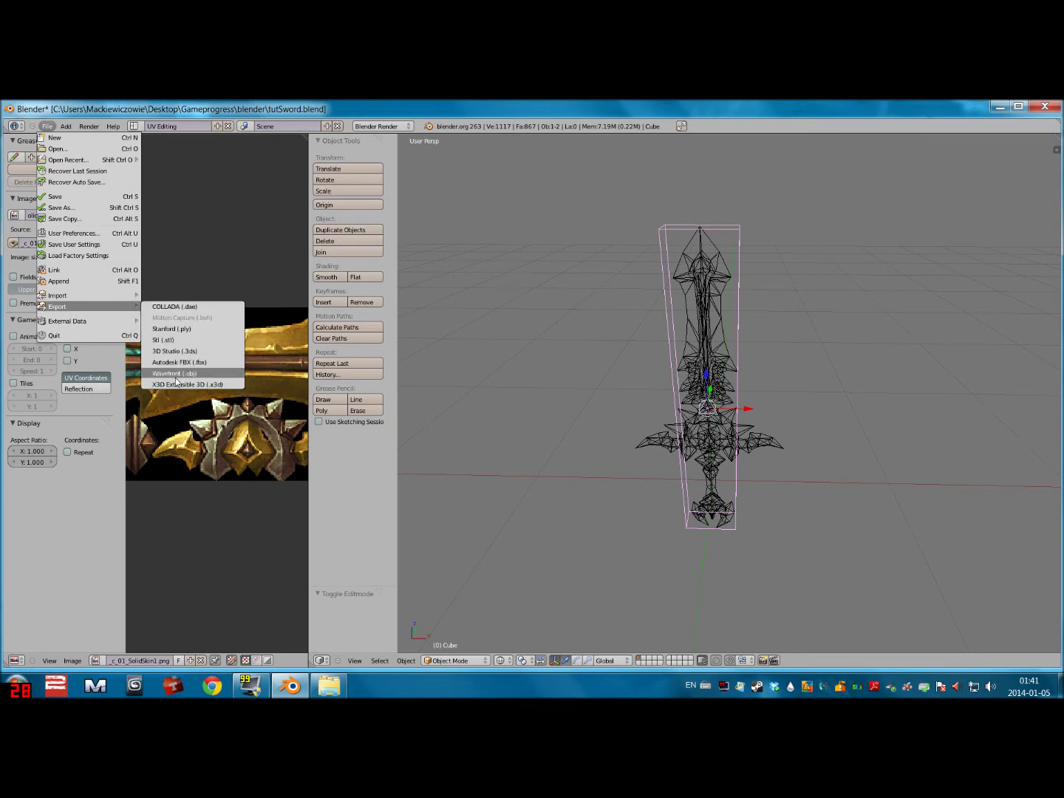
click(170, 374)
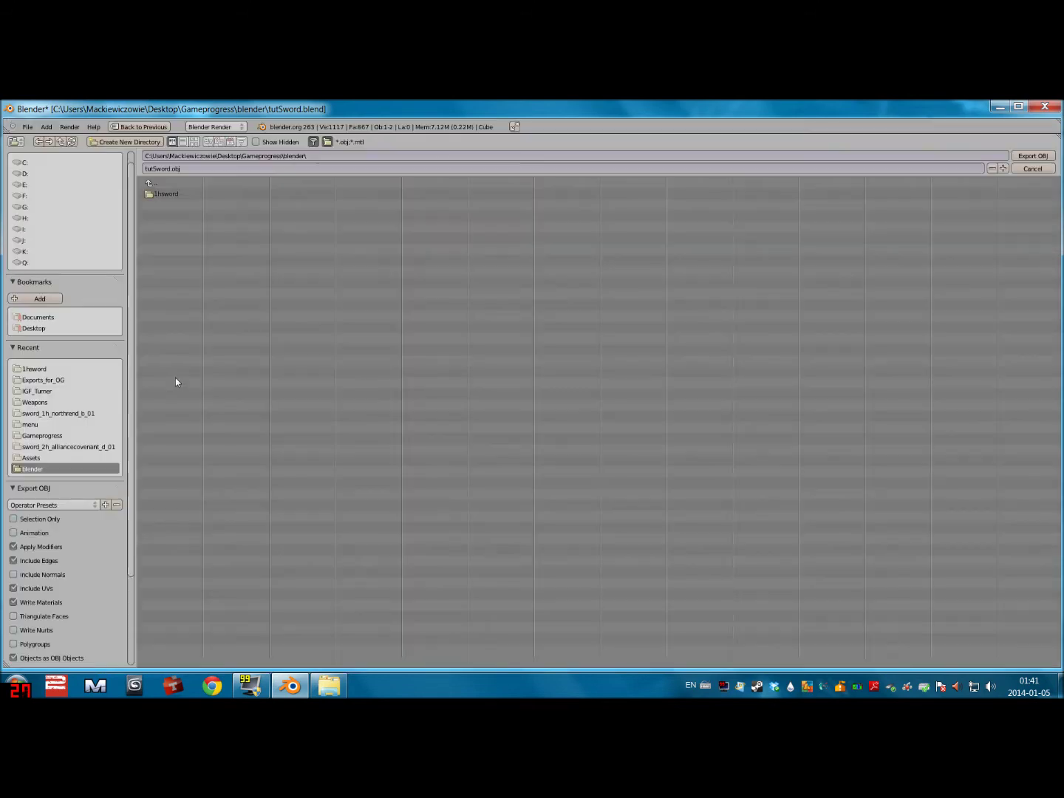
click(35, 402)
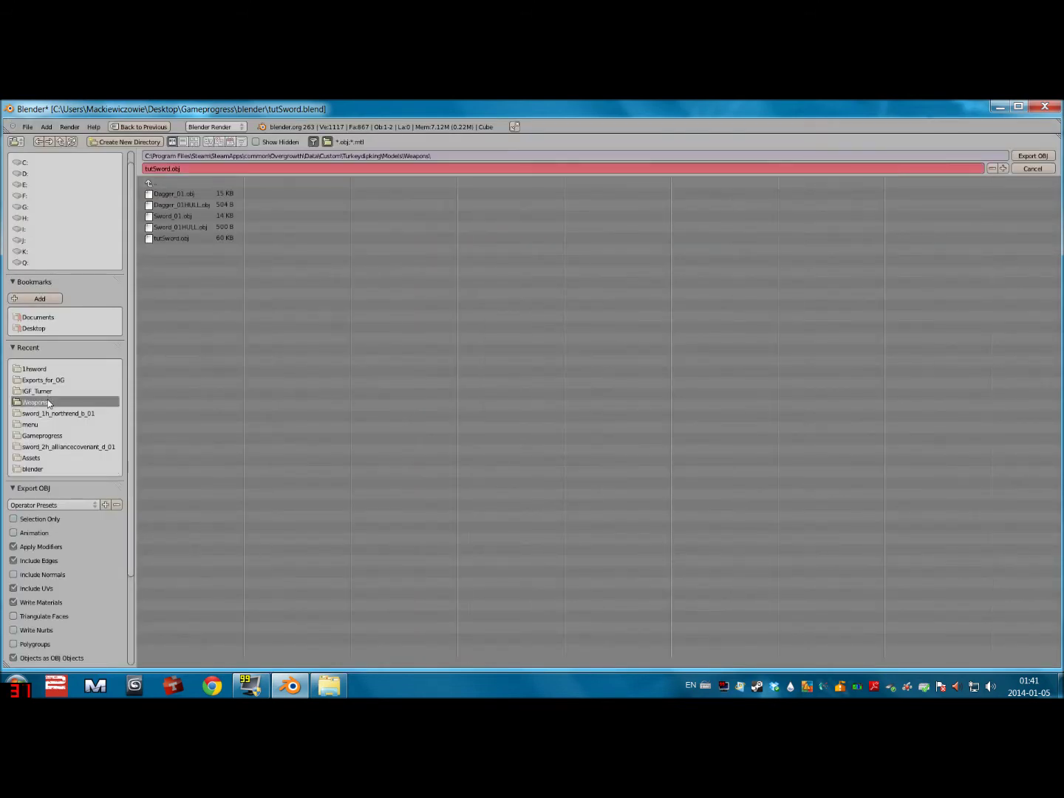
click(176, 170)
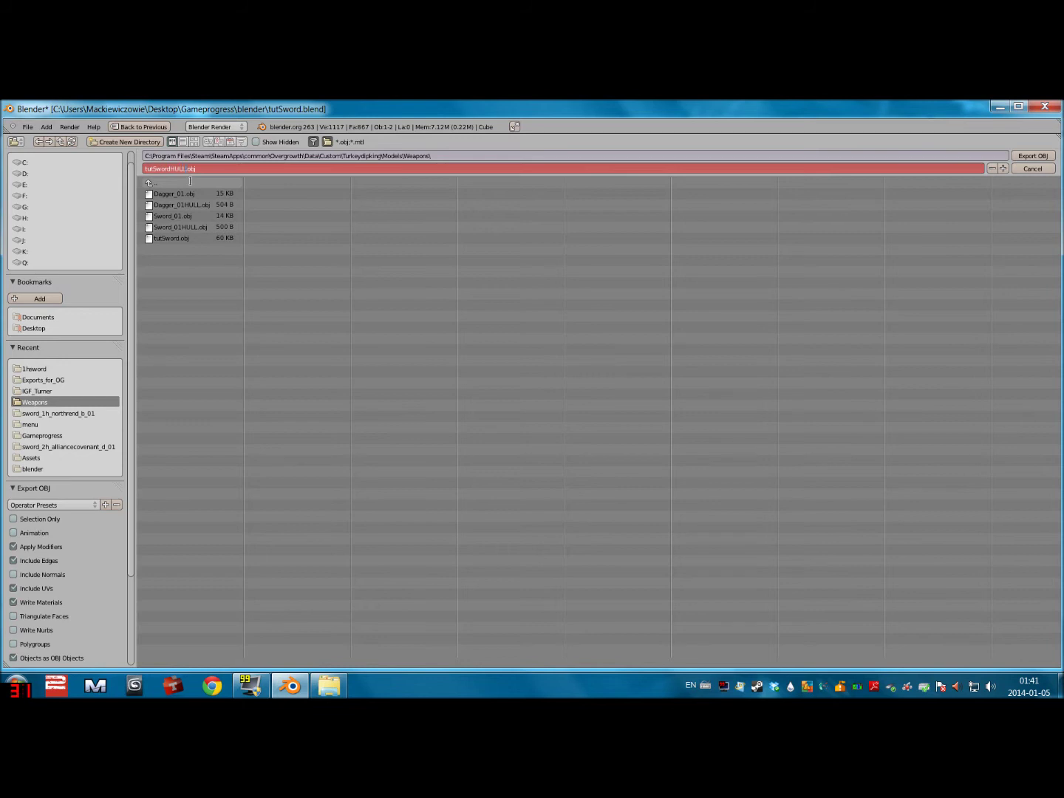
click(61, 506)
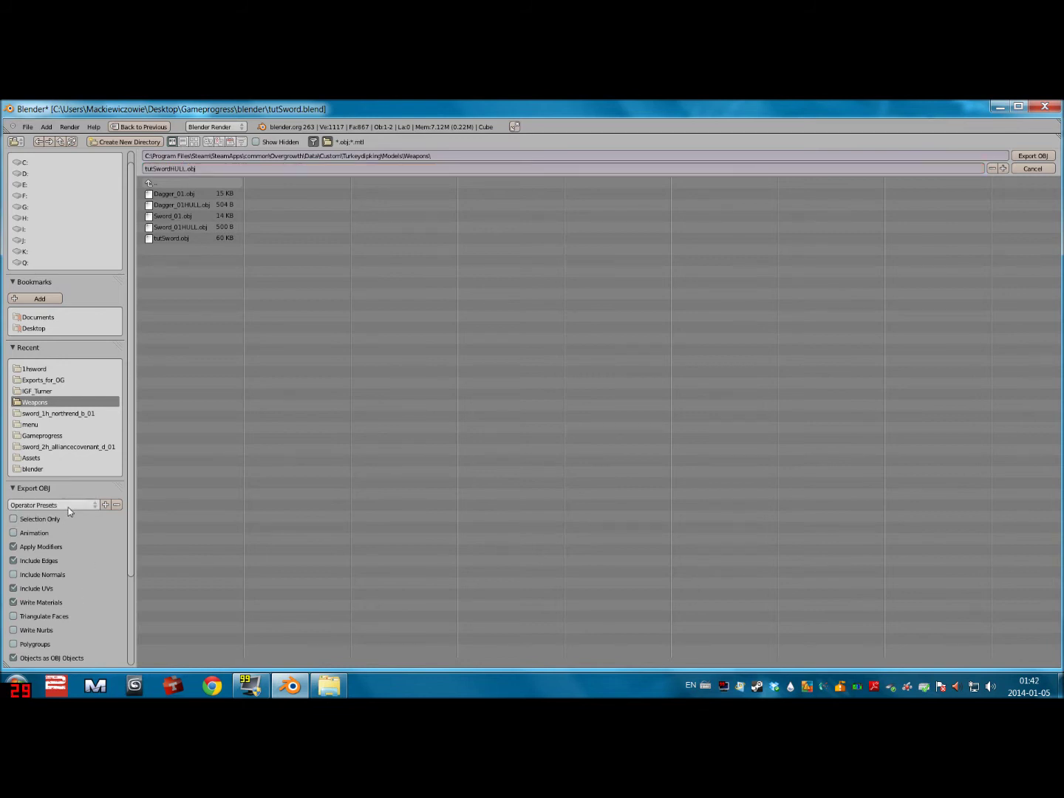
click(63, 505)
click(65, 515)
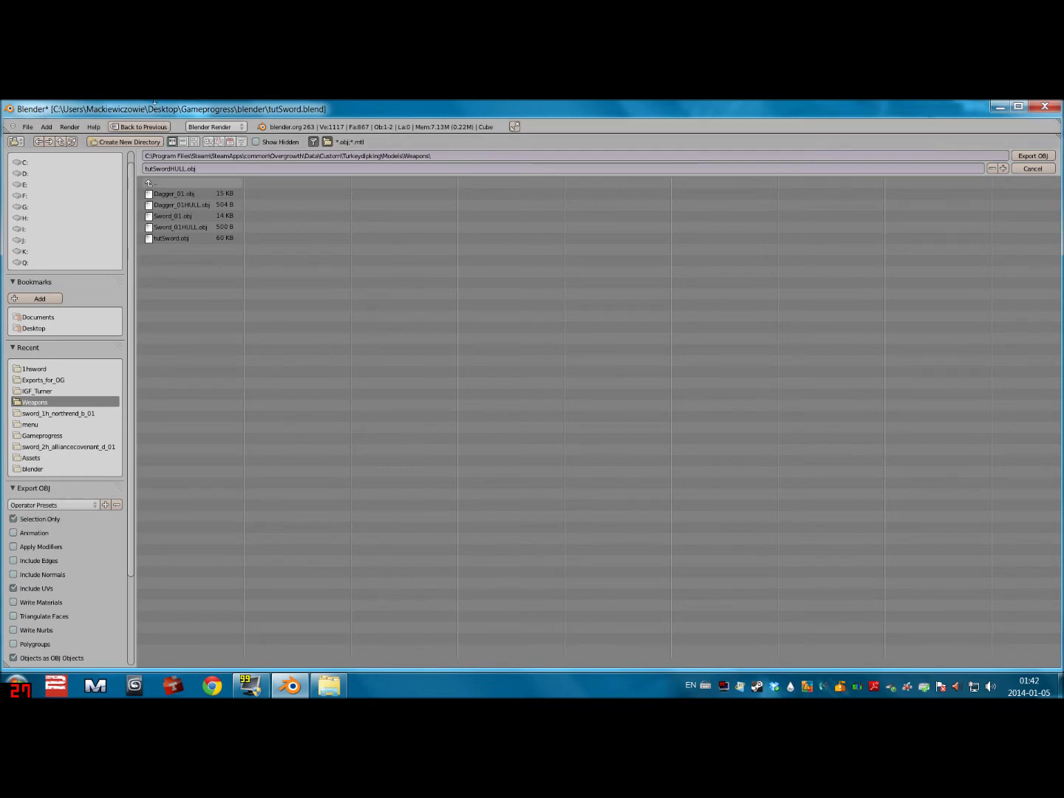
click(1033, 156)
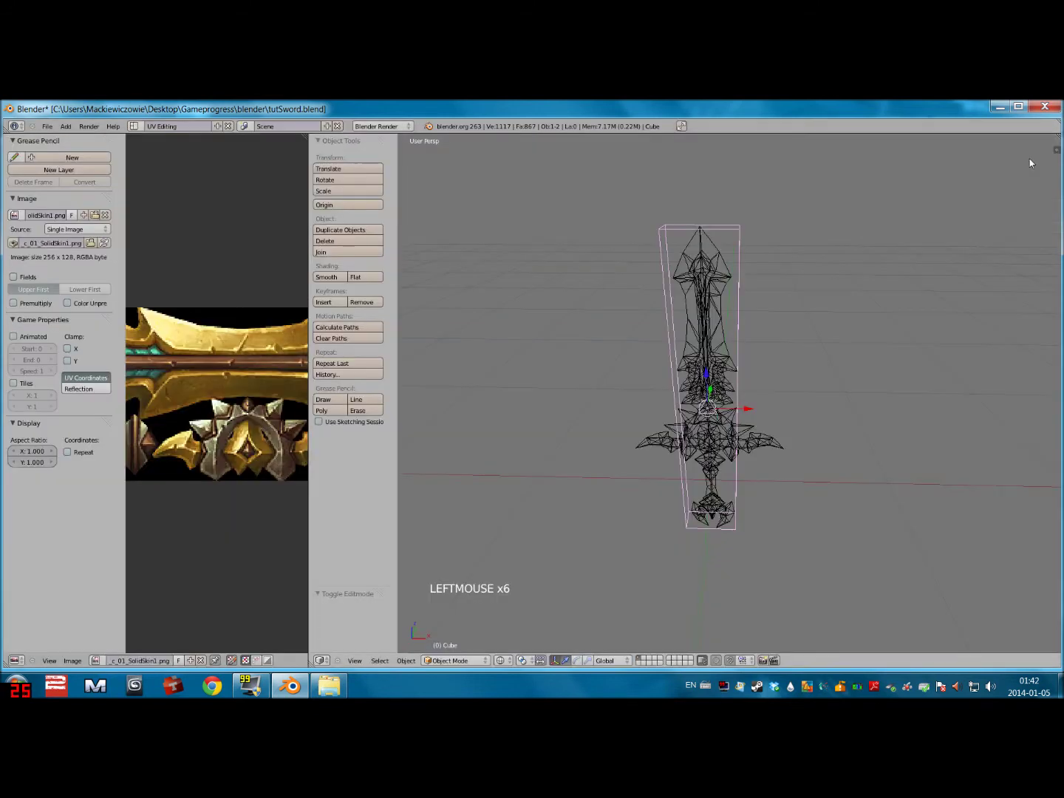
Check the exported OBJ files in the file explorer, return to Blender, and save tutSword.blend over the existing file
click(328, 686)
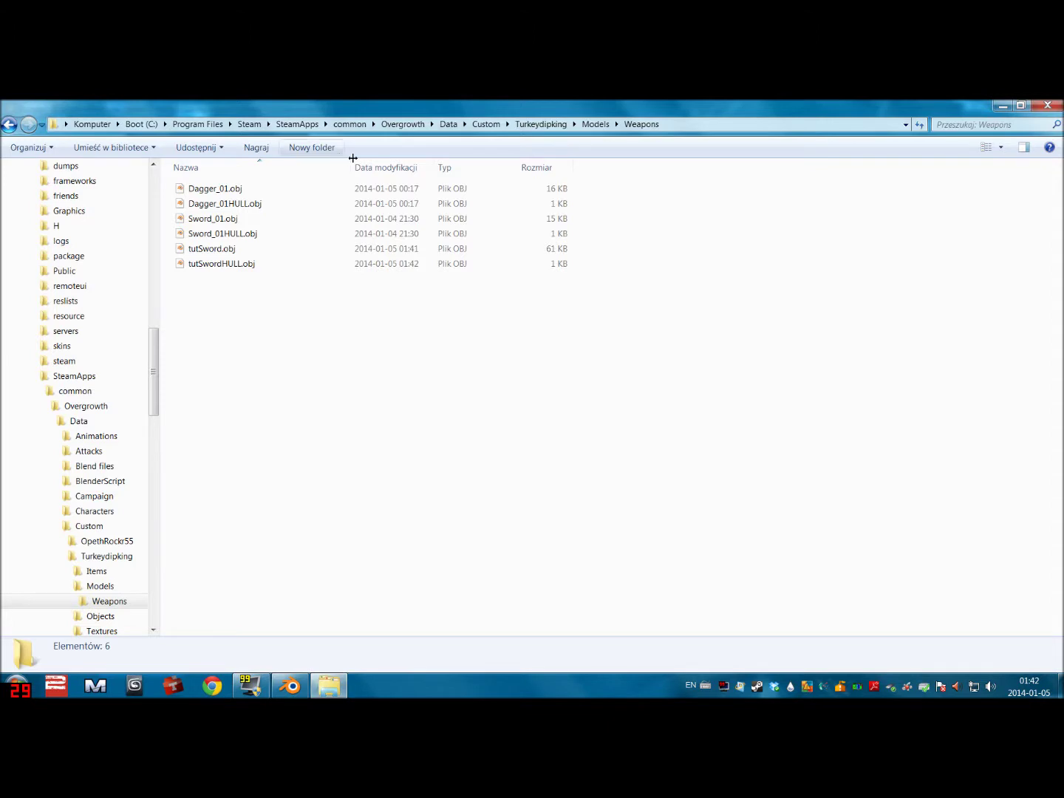
mouse_move(246, 313)
mouse_down()
mouse_move(209, 249)
mouse_move(229, 297)
mouse_move(203, 258)
mouse_move(230, 328)
mouse_up()
click(291, 686)
key(ctrl+s)
click(566, 322)
middle_drag(826, 309, 803, 325)
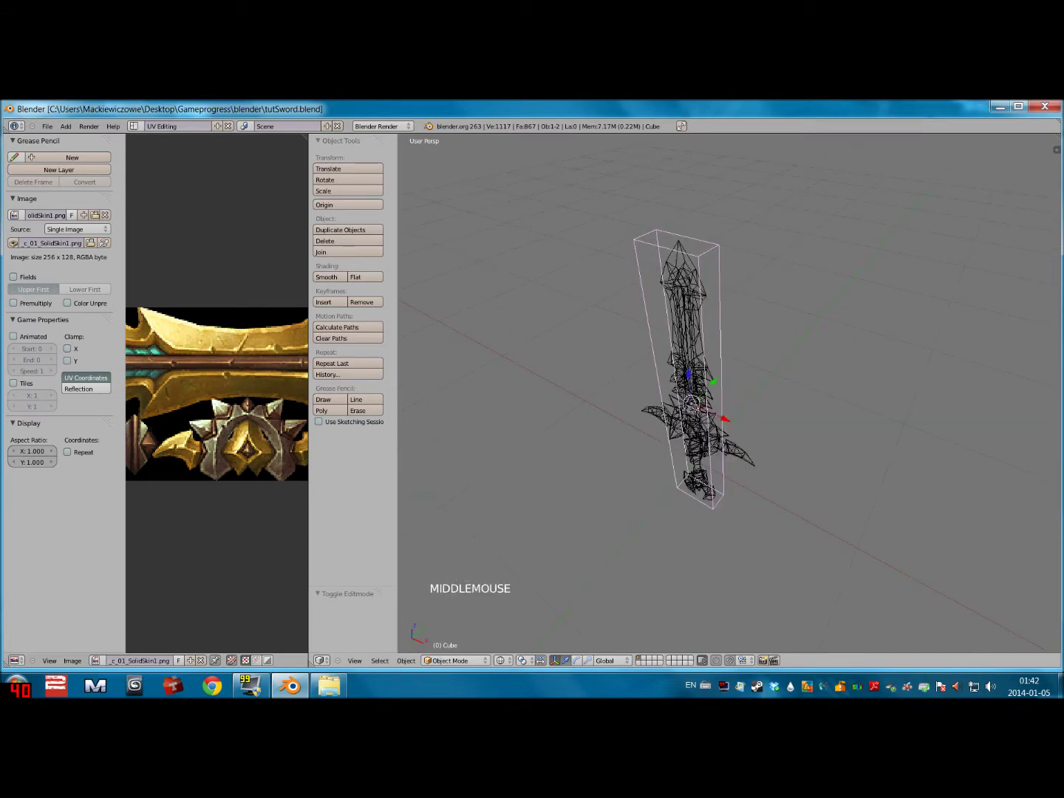
Switch to the file explorer and open the mod's Textures\Weapons folder
click(329, 686)
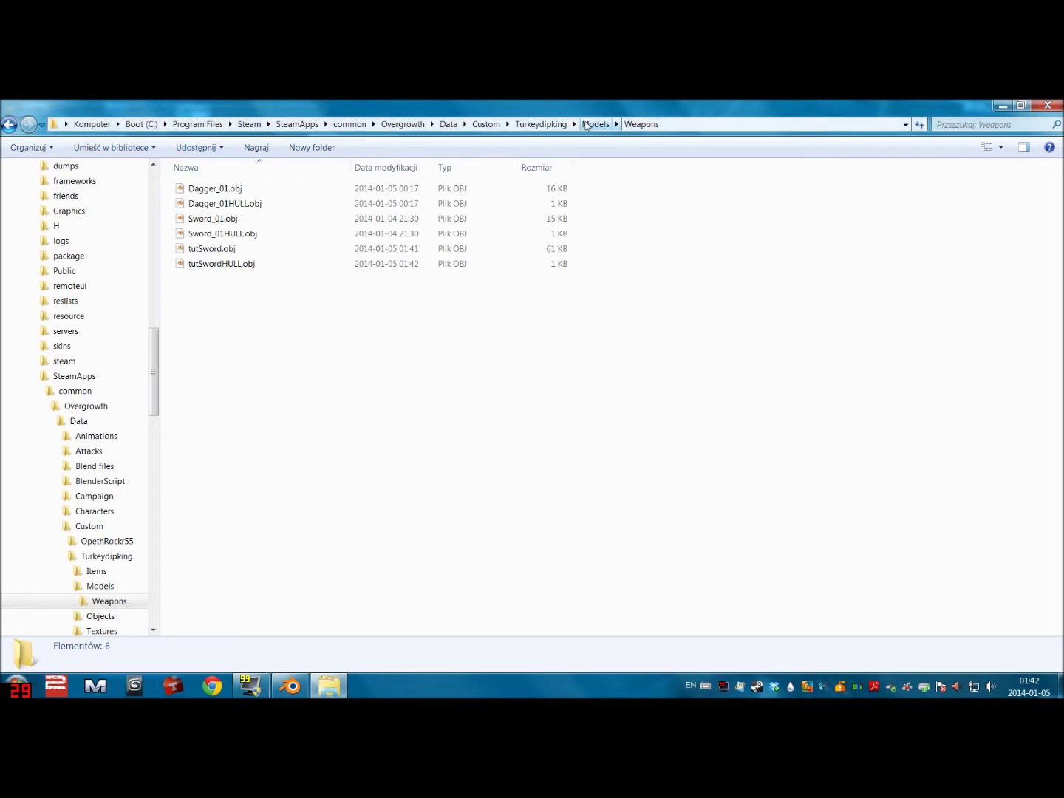
click(541, 124)
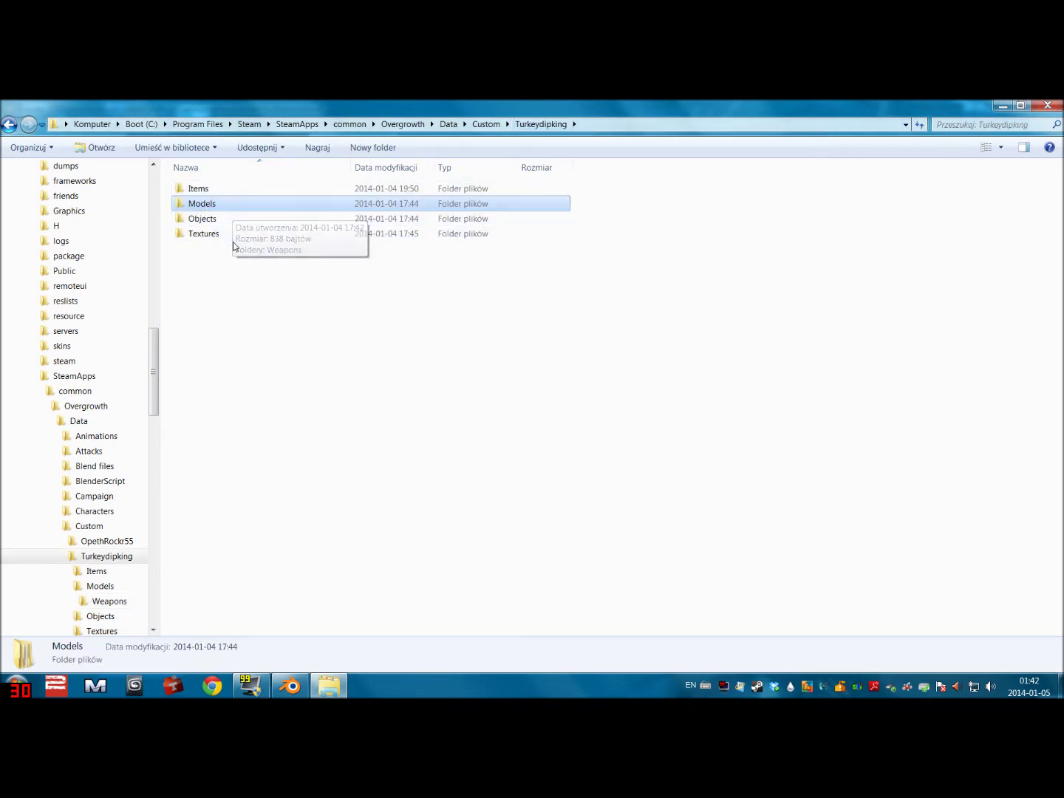
double_click(205, 233)
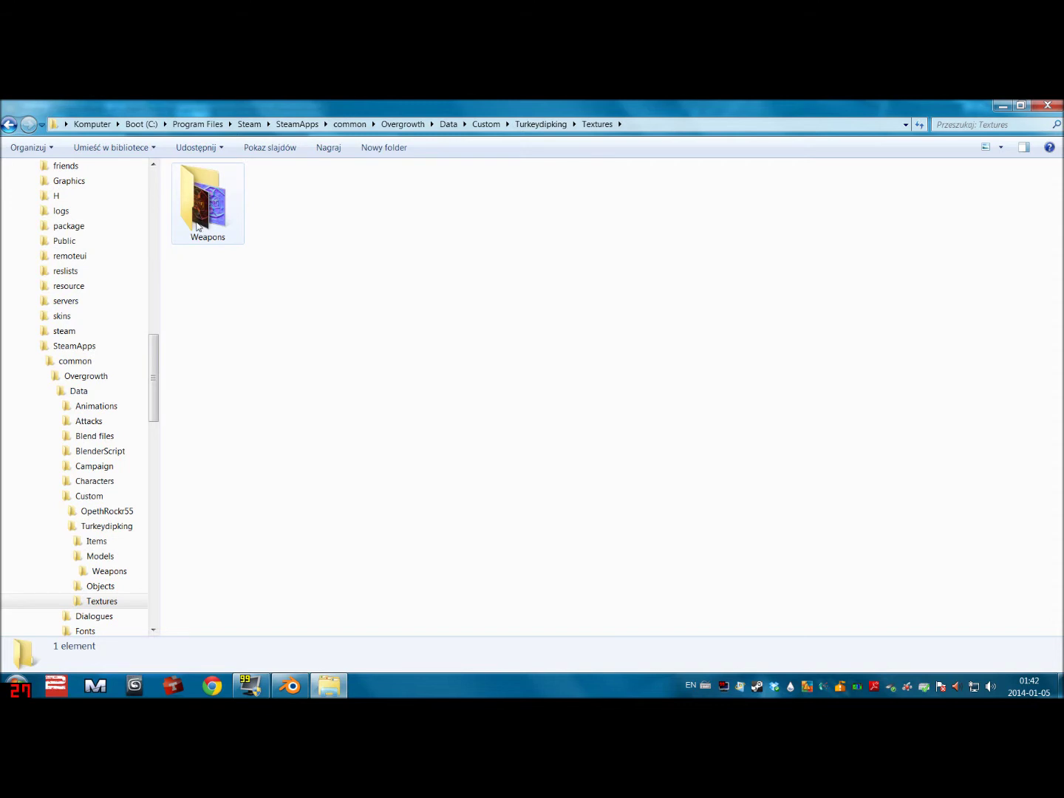
double_click(217, 234)
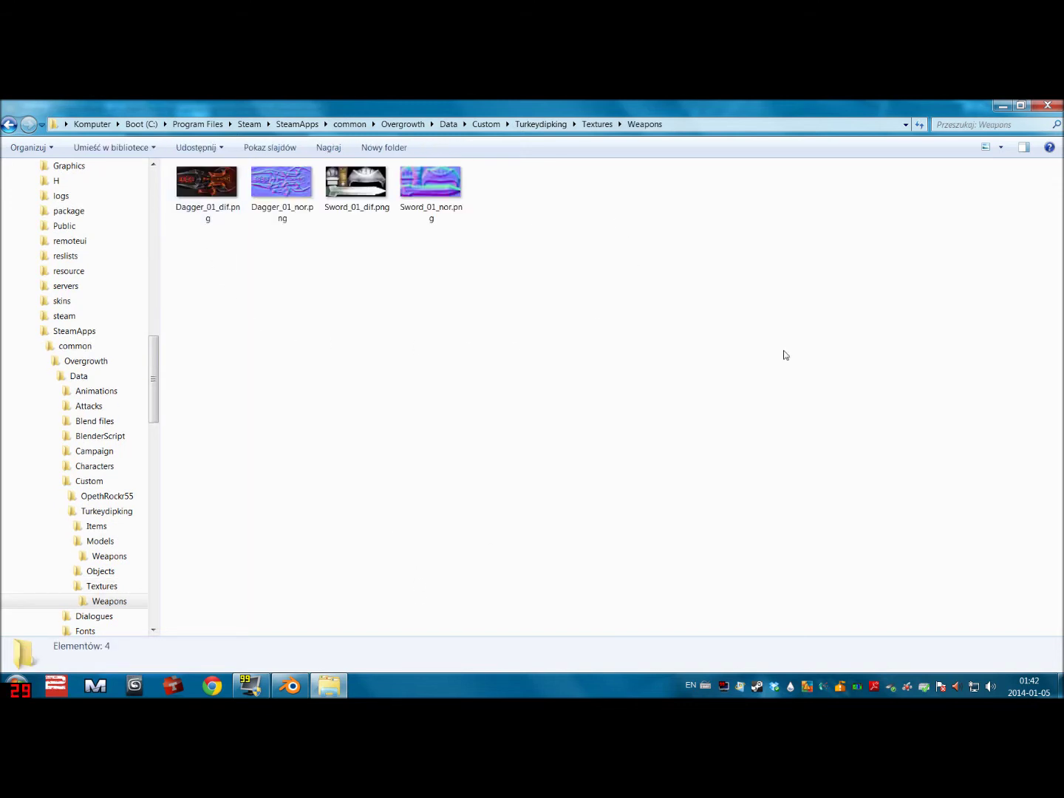
Minimize the open windows and open the 1hsword folder inside Gameprogress\blender on the desktop
click(1004, 105)
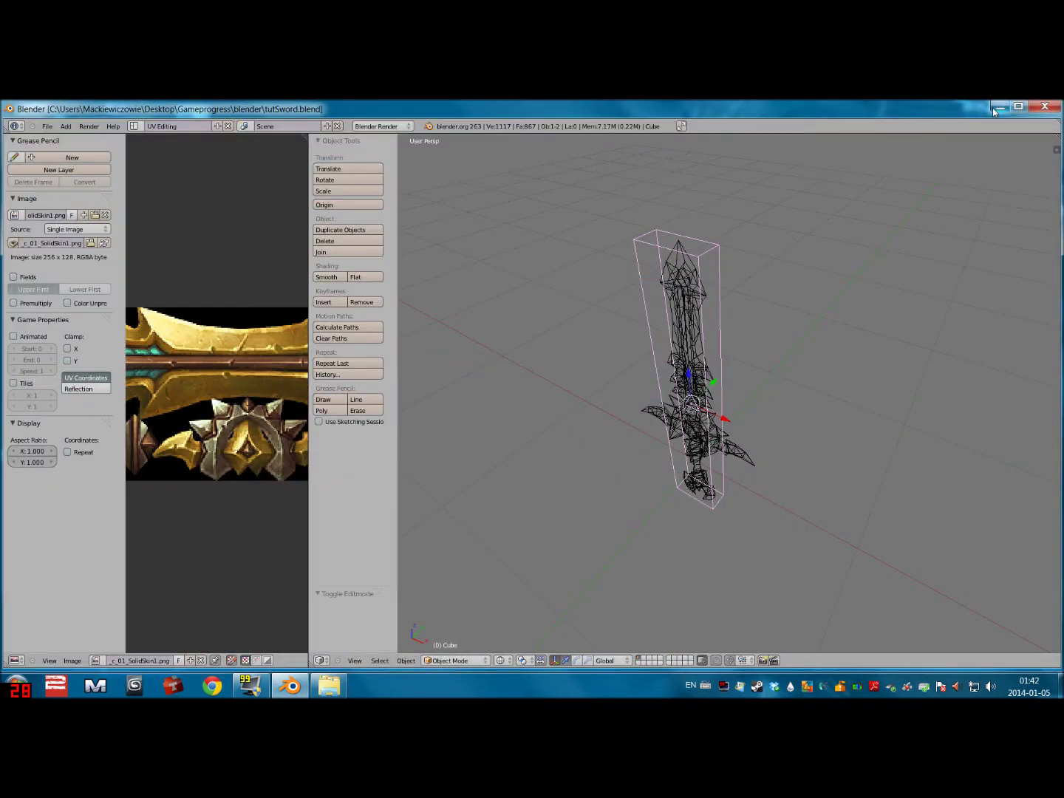
click(997, 109)
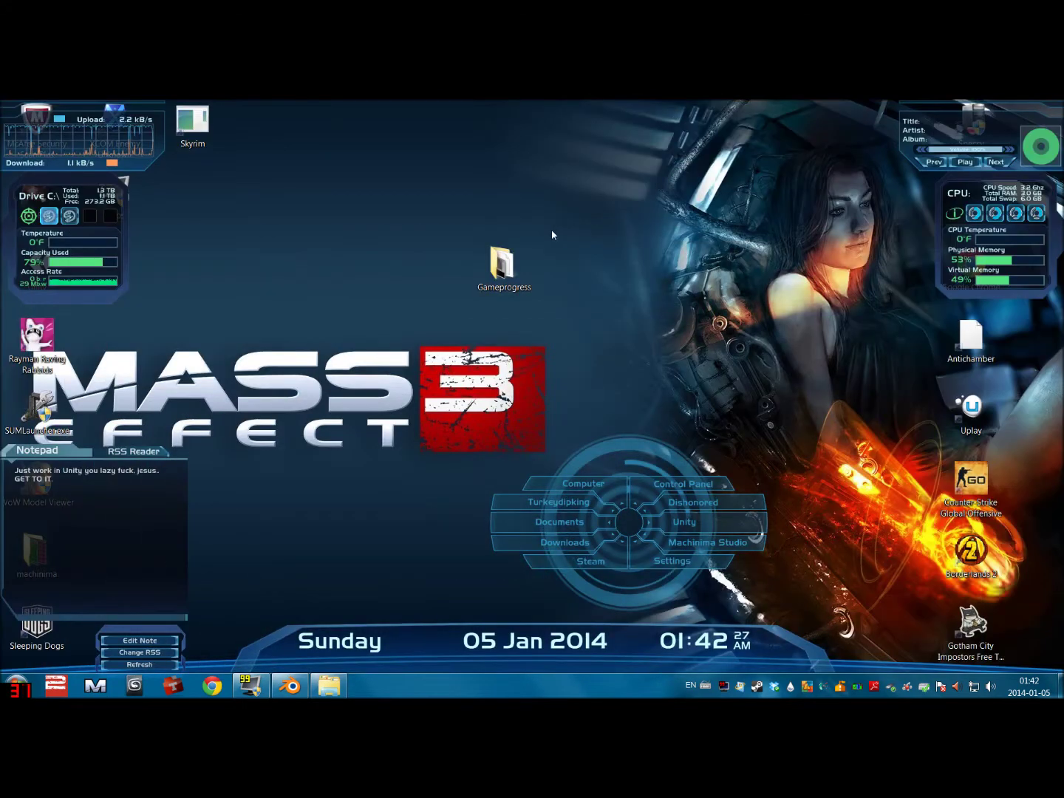
double_click(500, 293)
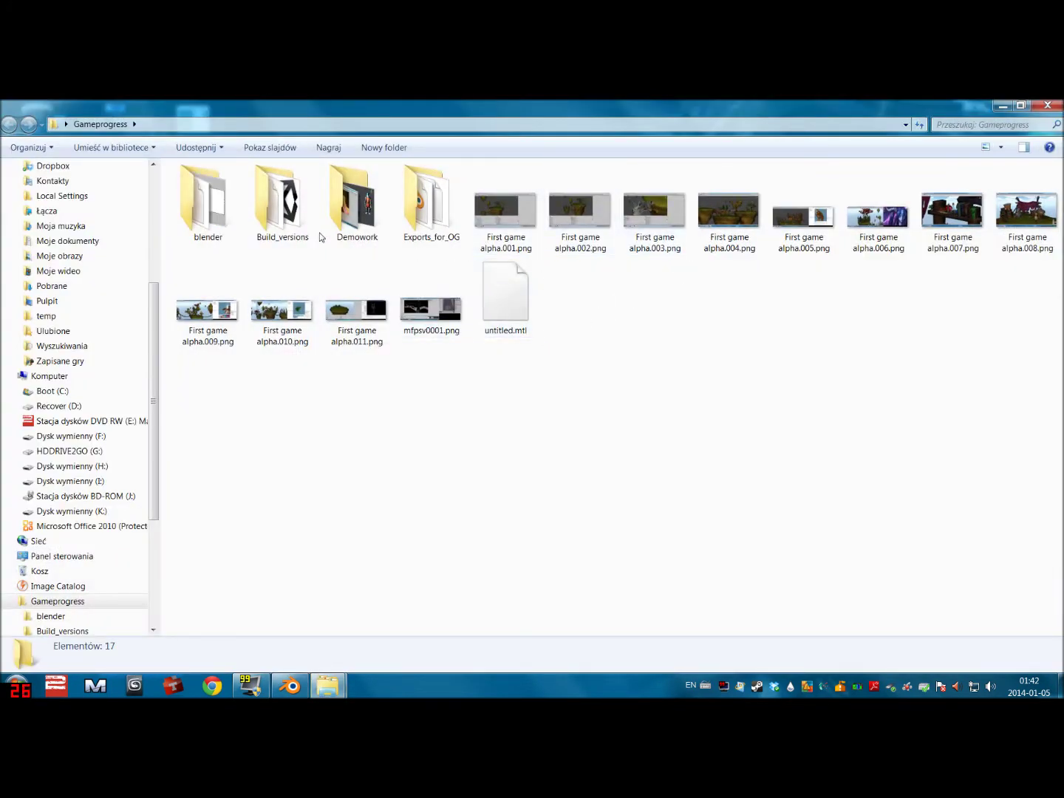
double_click(186, 215)
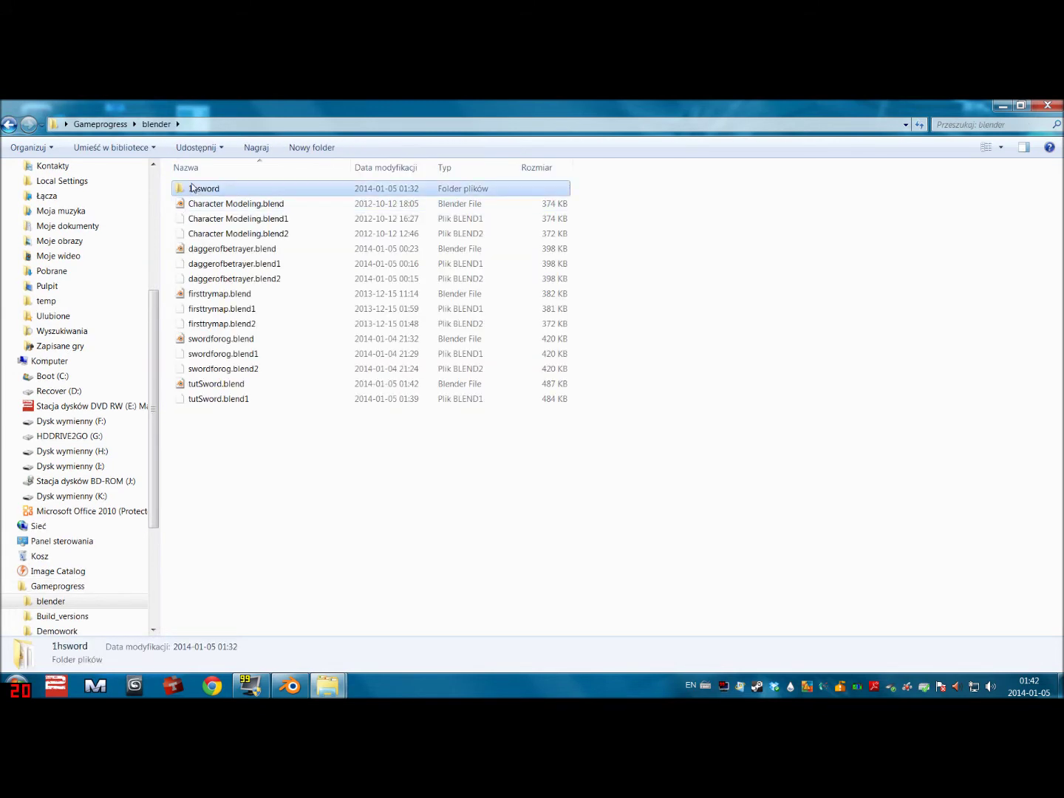
double_click(193, 186)
Copy the sword_1h_pvppandarias1_c_01 SolidSkin1 texture and its gold_normal map from the 1hsword folder
drag(454, 356, 358, 285)
click(350, 250)
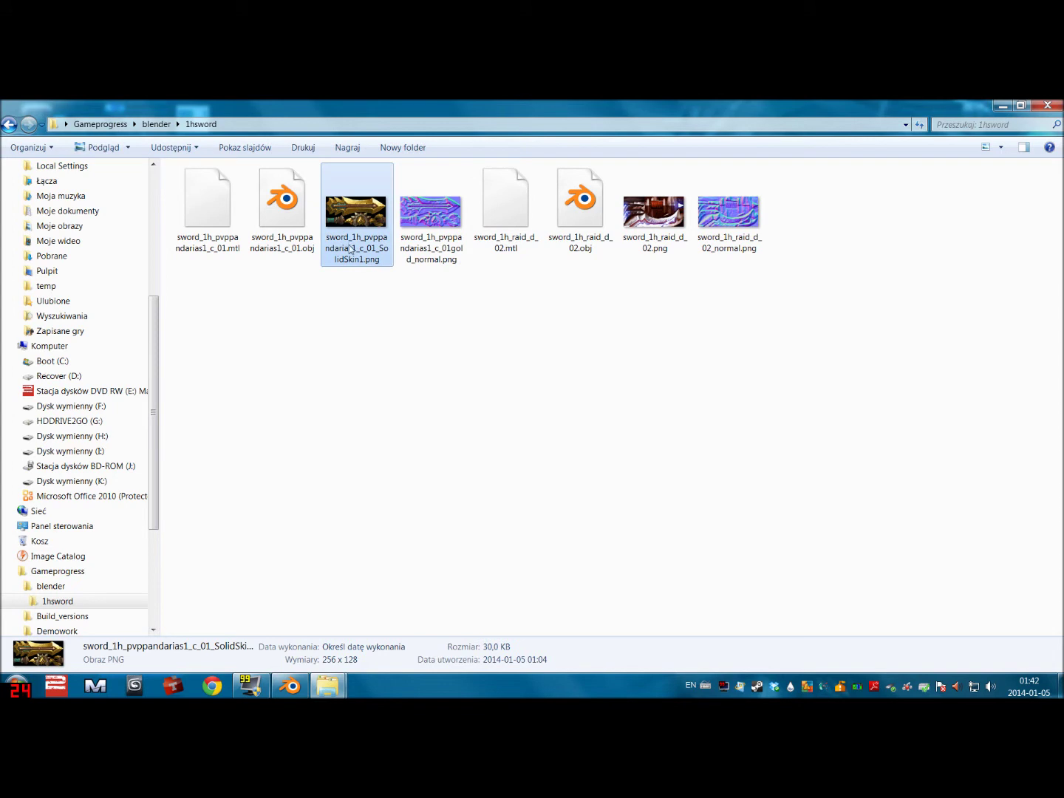
click(433, 251)
drag(441, 345, 355, 214)
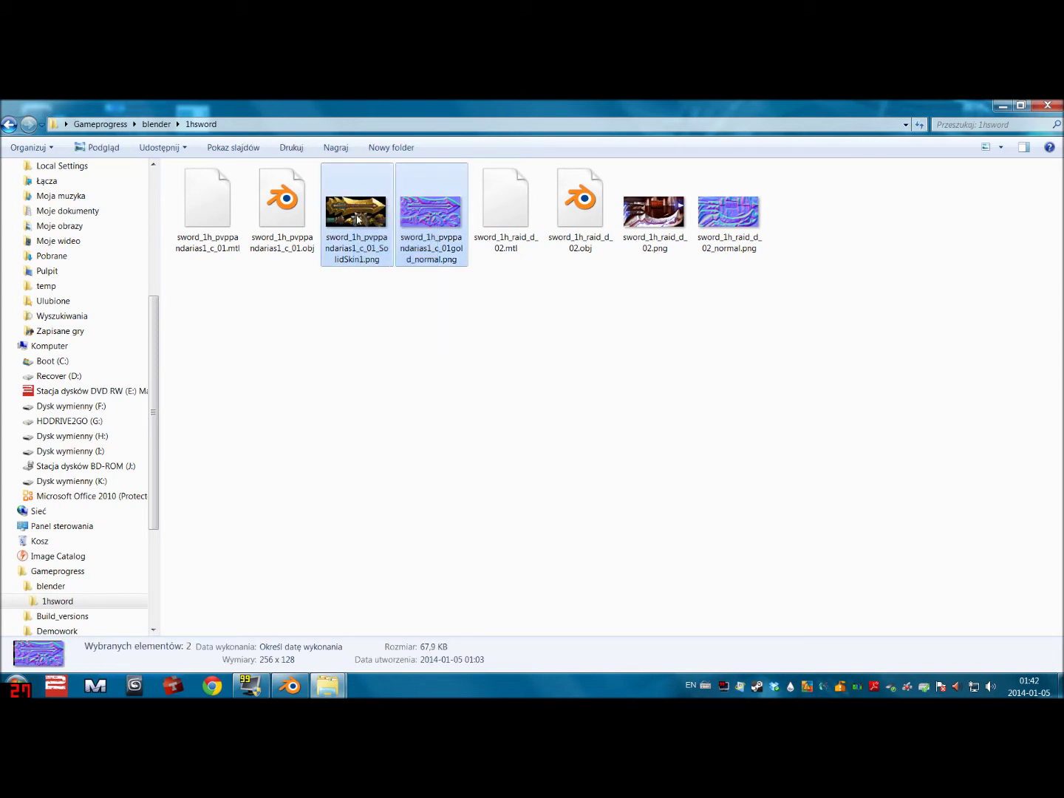
right_click(356, 216)
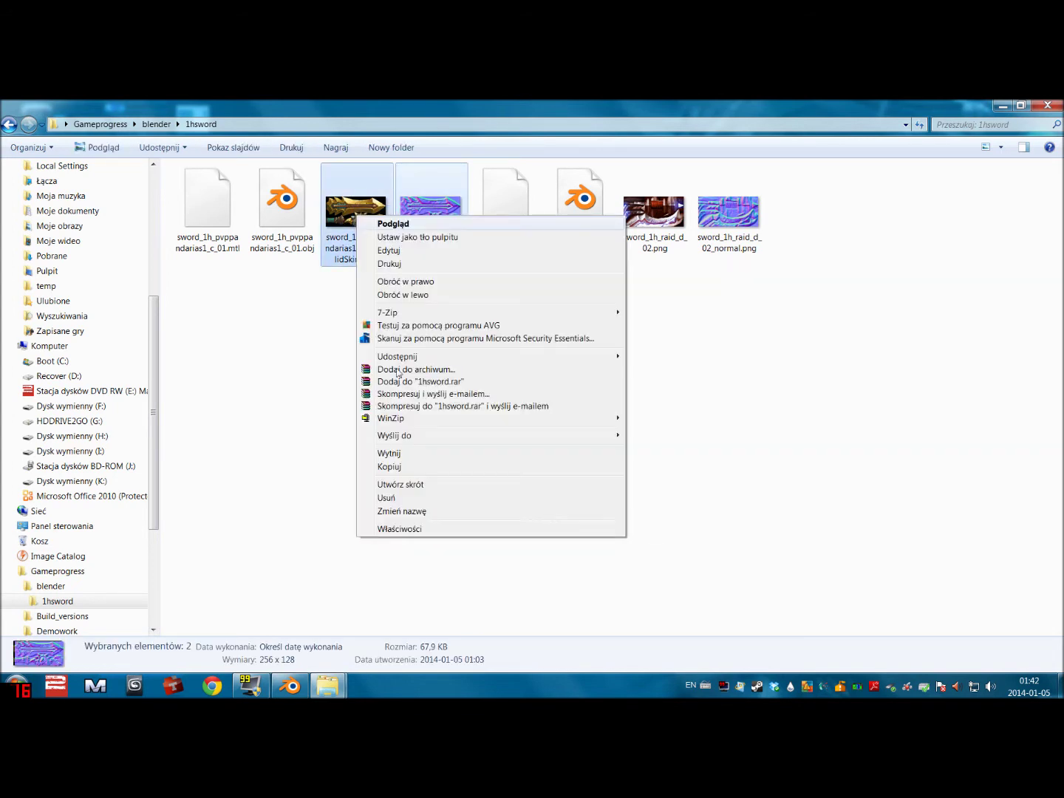
click(403, 467)
Switch to the mod's Textures\Weapons window and paste the two copied sword textures there
mouse_move(328, 686)
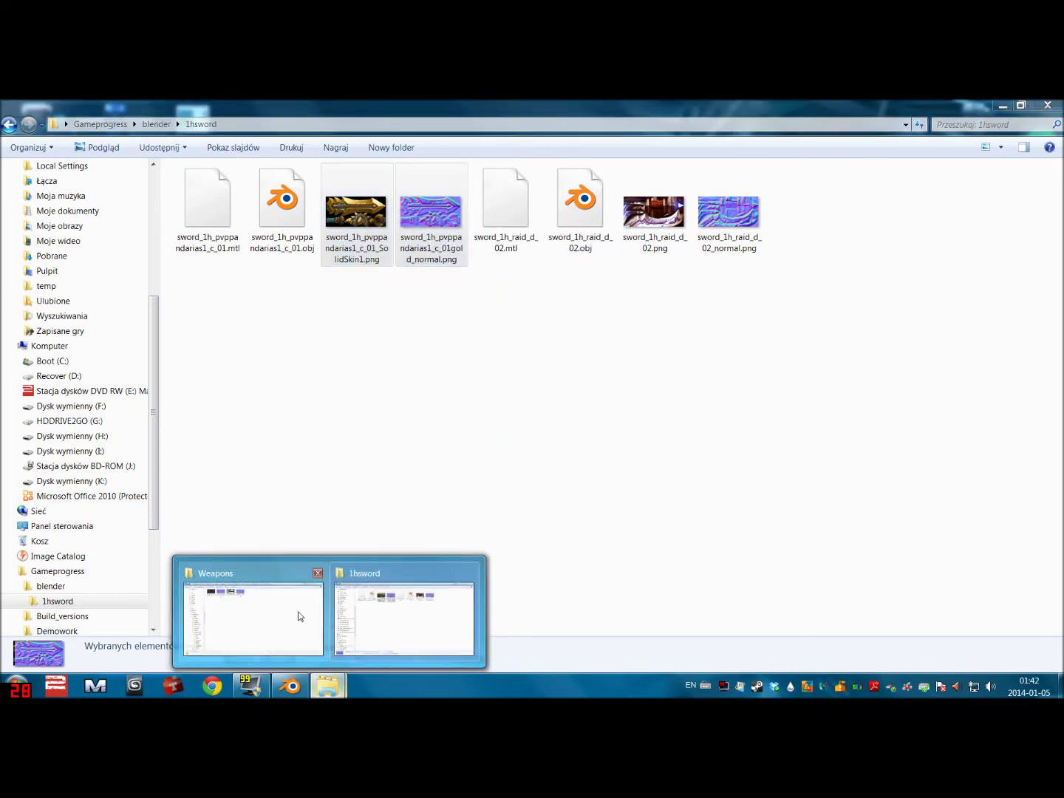
click(299, 615)
drag(539, 283, 436, 277)
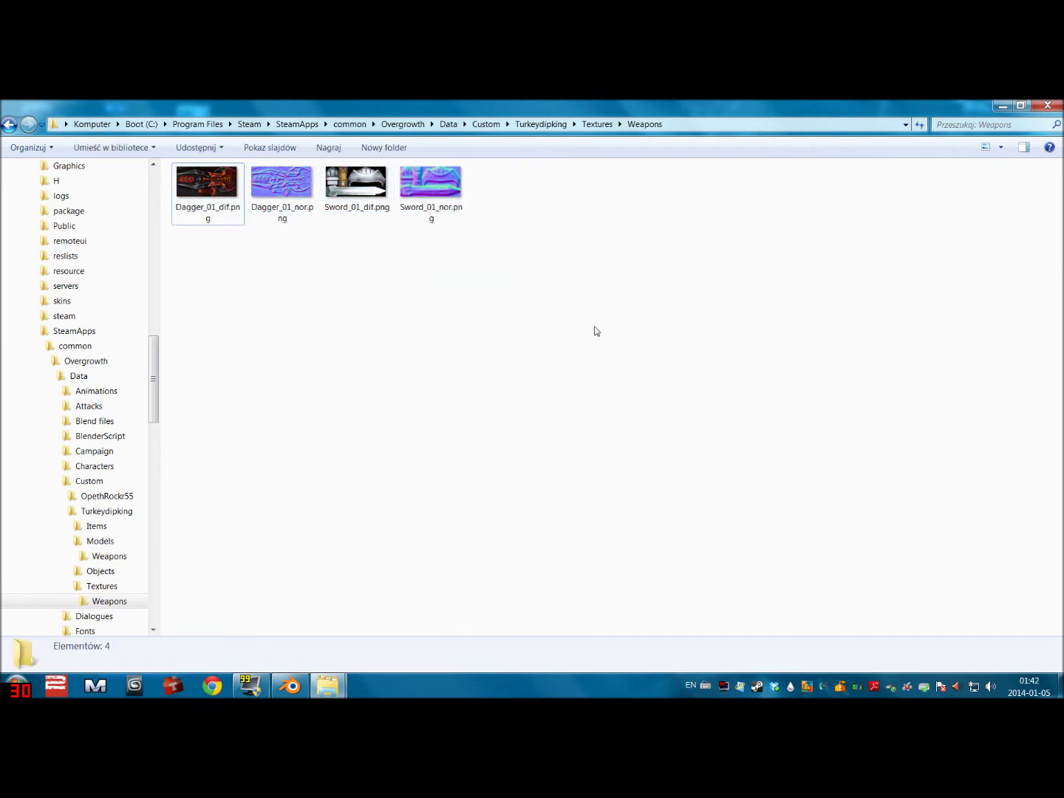
right_click(537, 303)
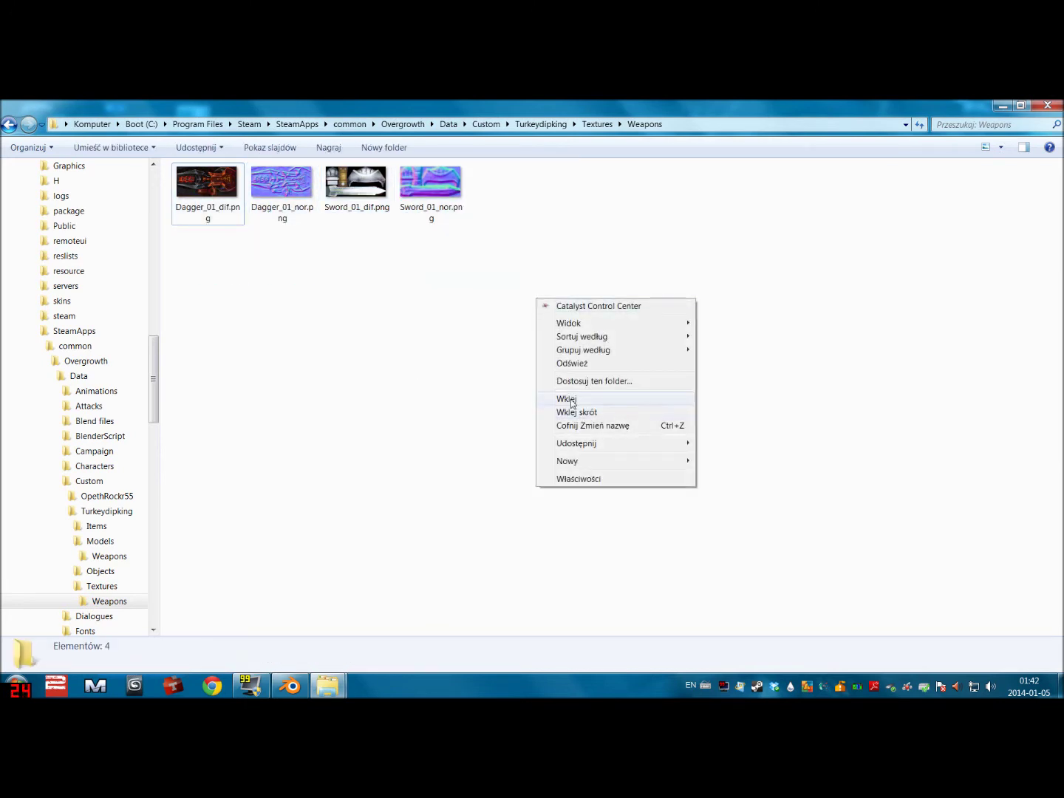
click(567, 399)
Rename the pasted sword_1h_pvppandarias1_c_01 SolidSkin1 texture as tutSword_dif.png
right_click(516, 256)
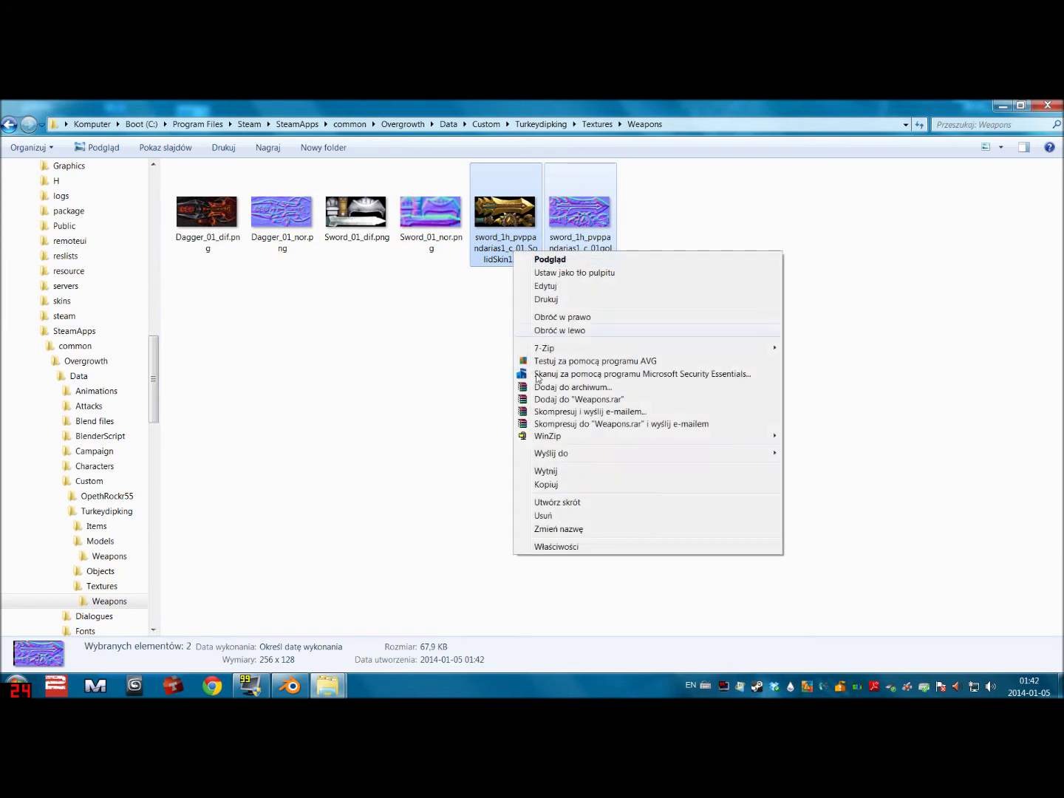
click(420, 394)
right_click(493, 246)
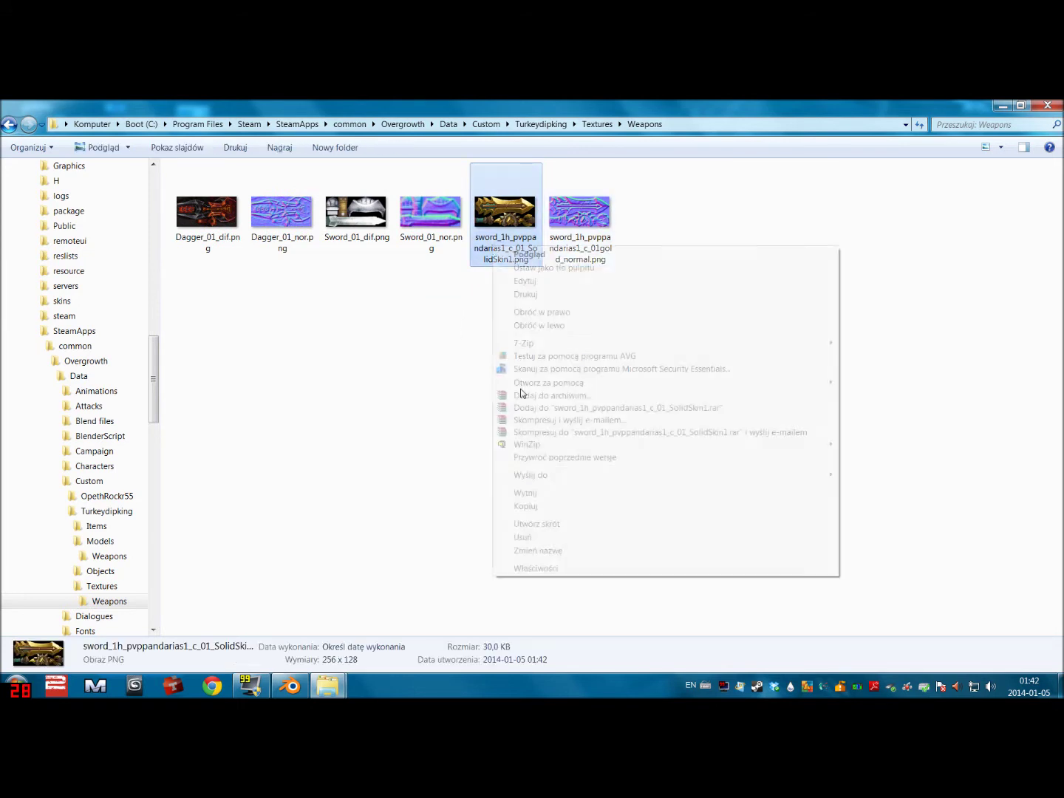
click(556, 552)
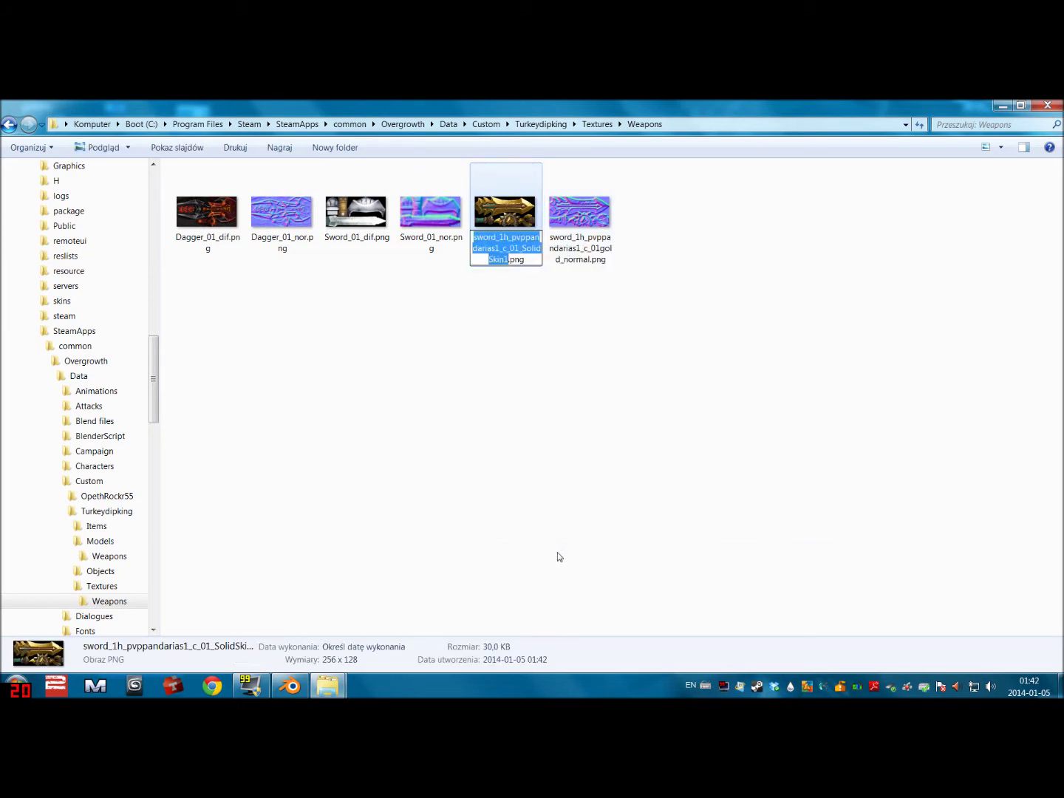
text(tut)
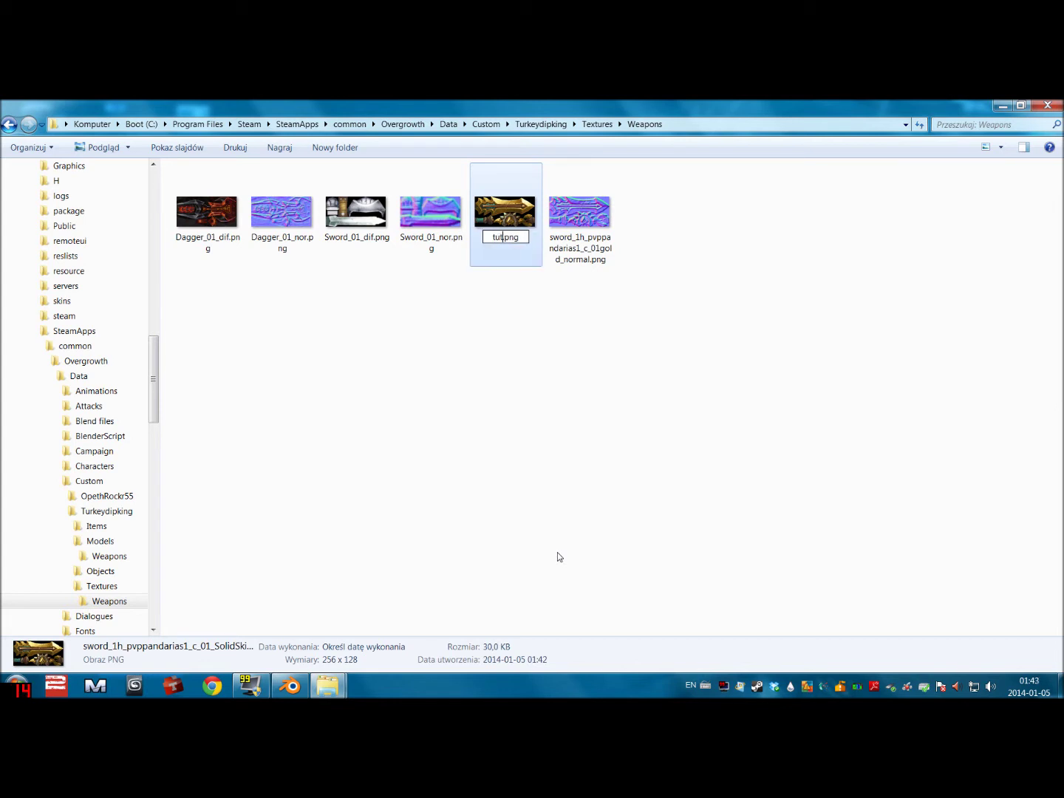
text(Swo)
key(Return)
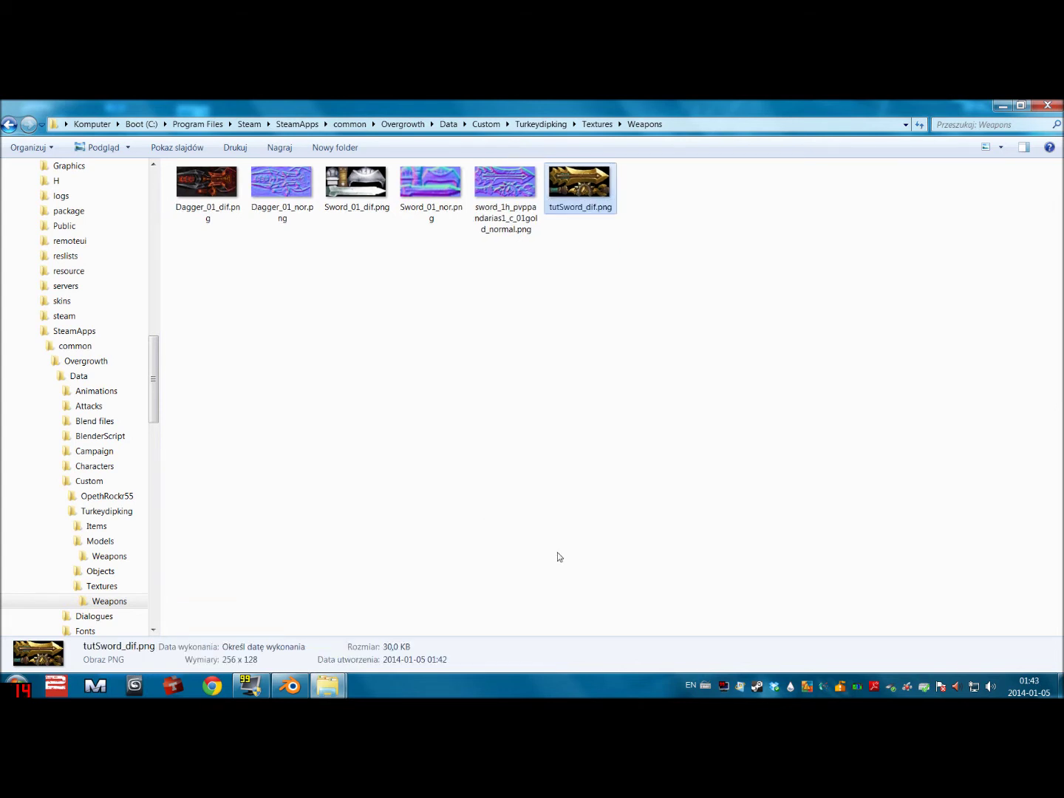
Rename the pasted sword gold_normal texture as tutSword_norm.png
right_click(511, 213)
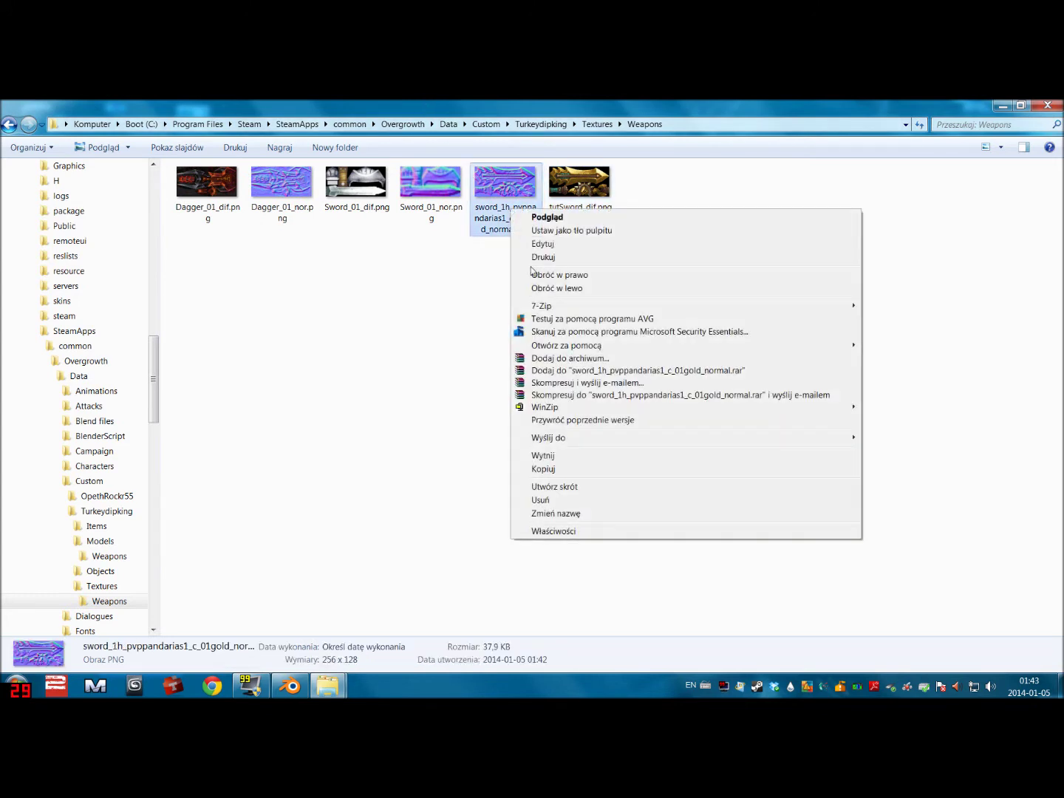
click(575, 513)
text(tut)
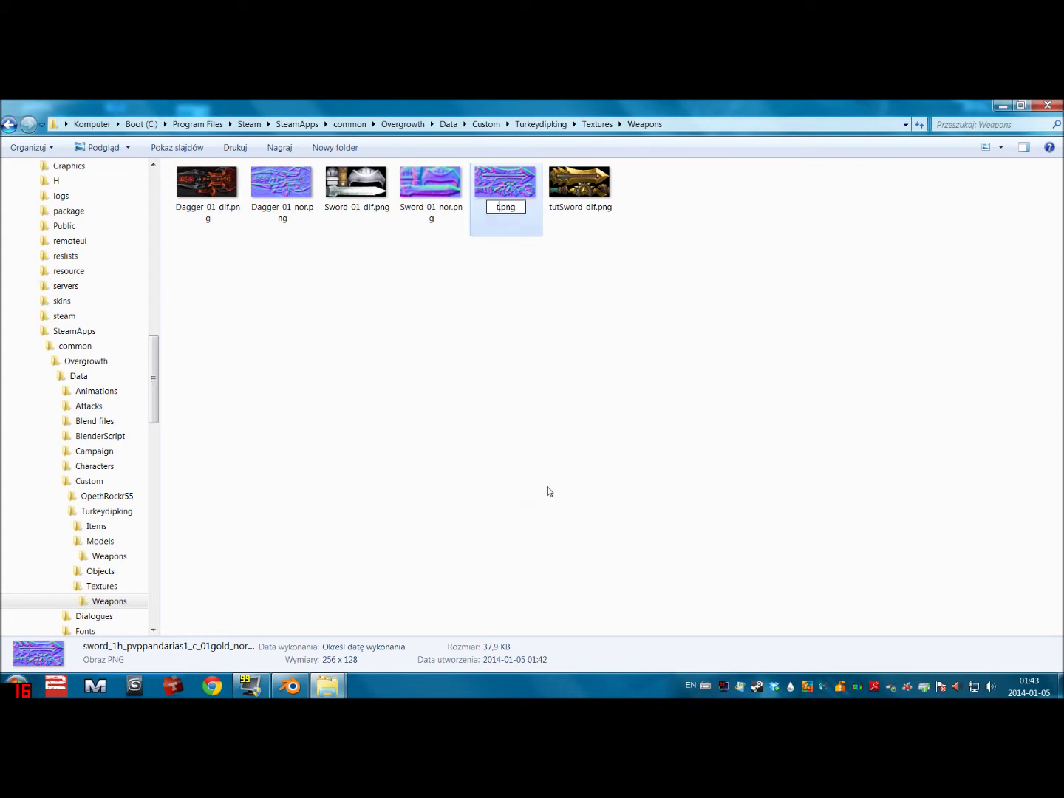
key(Menu)
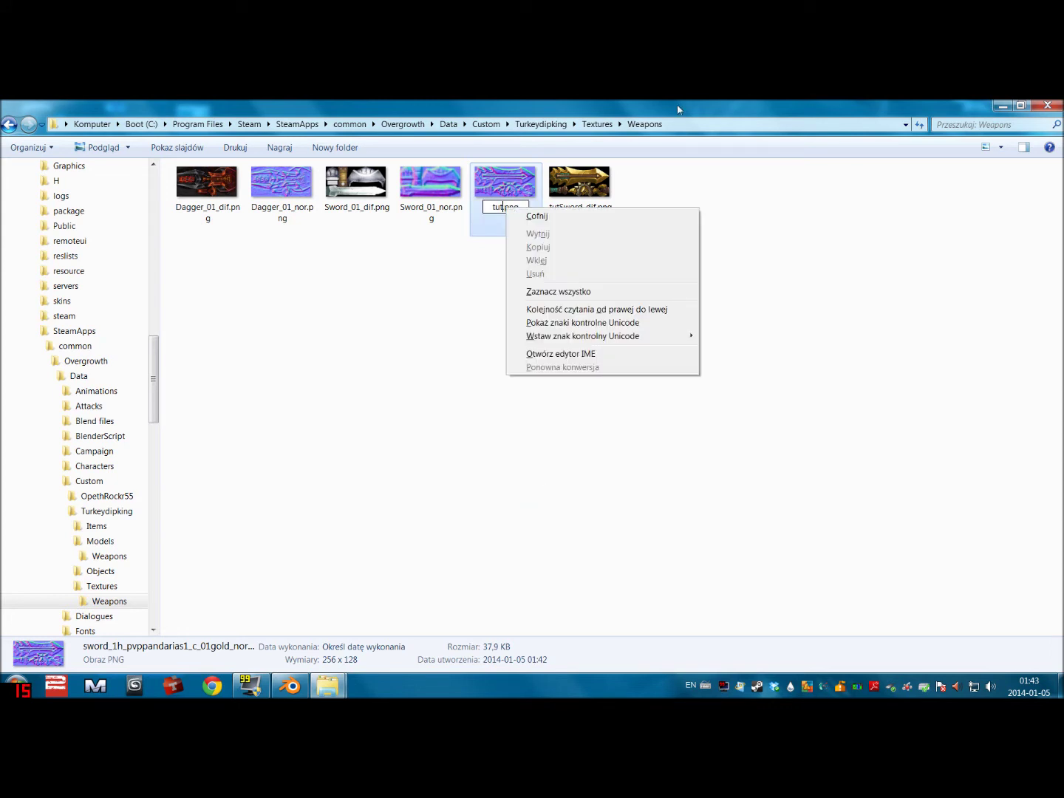
click(454, 261)
right_click(511, 191)
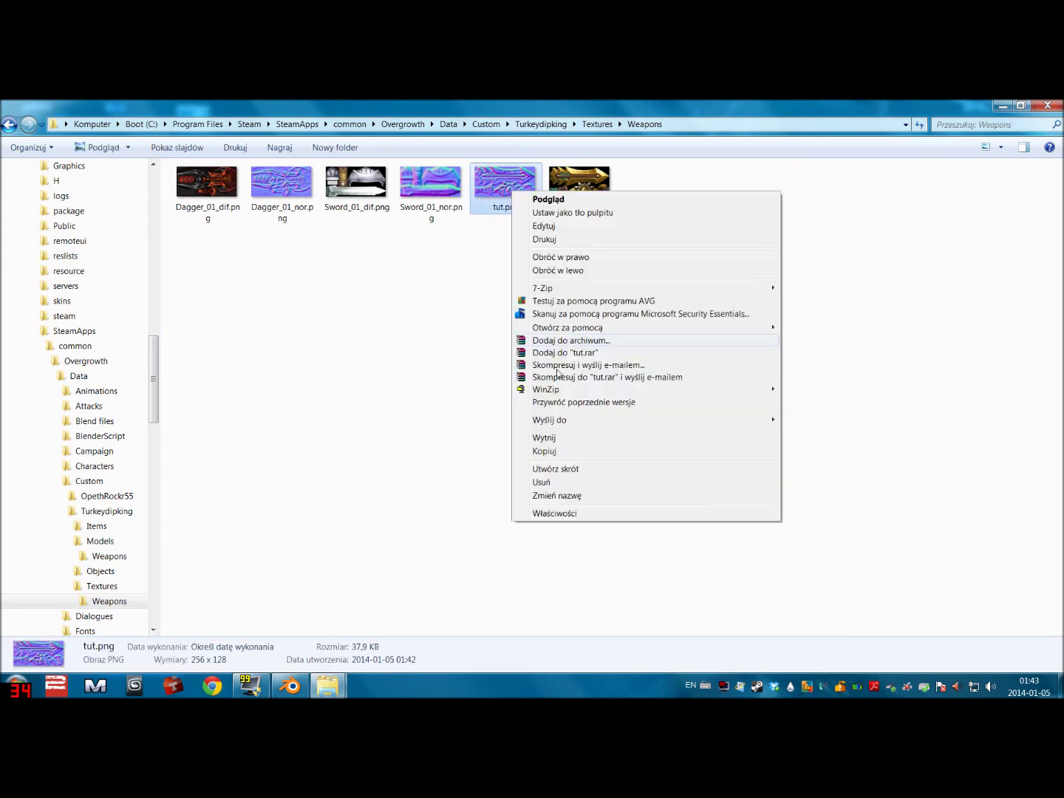
click(595, 496)
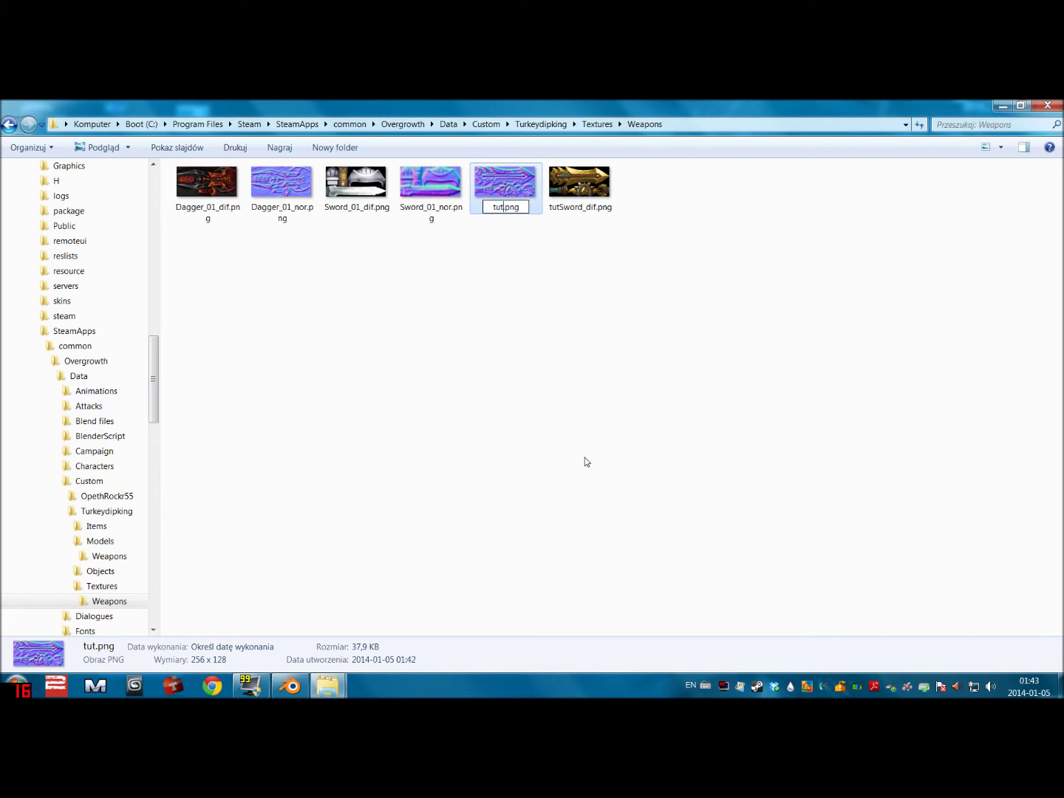
text(Sword_norm)
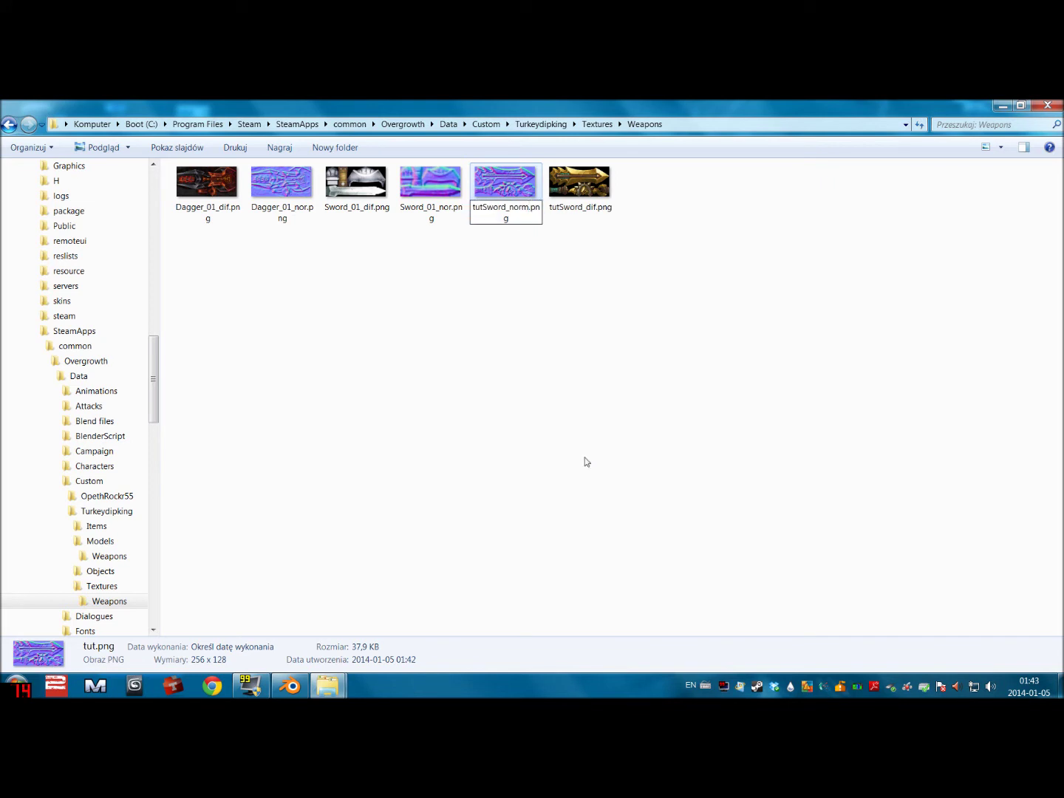
key(Return)
drag(700, 302, 577, 325)
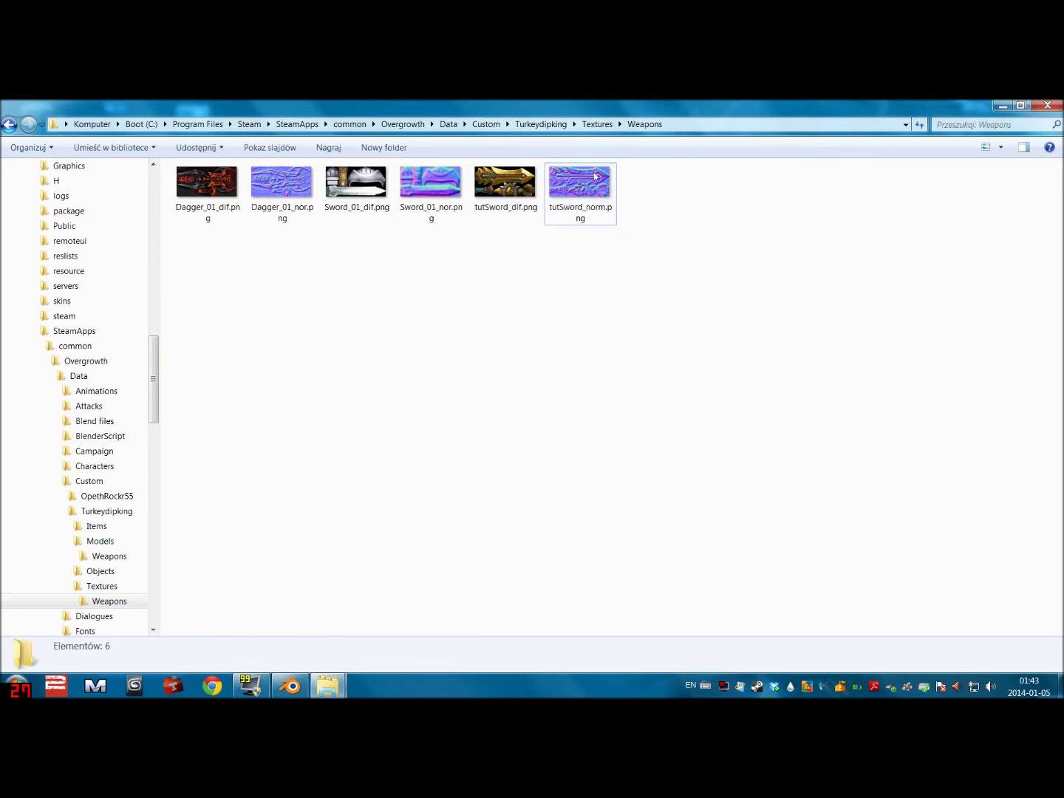
Open the Turkeydipking mod's Objects\Weapons folder and dock its window to the left half of the screen
click(551, 126)
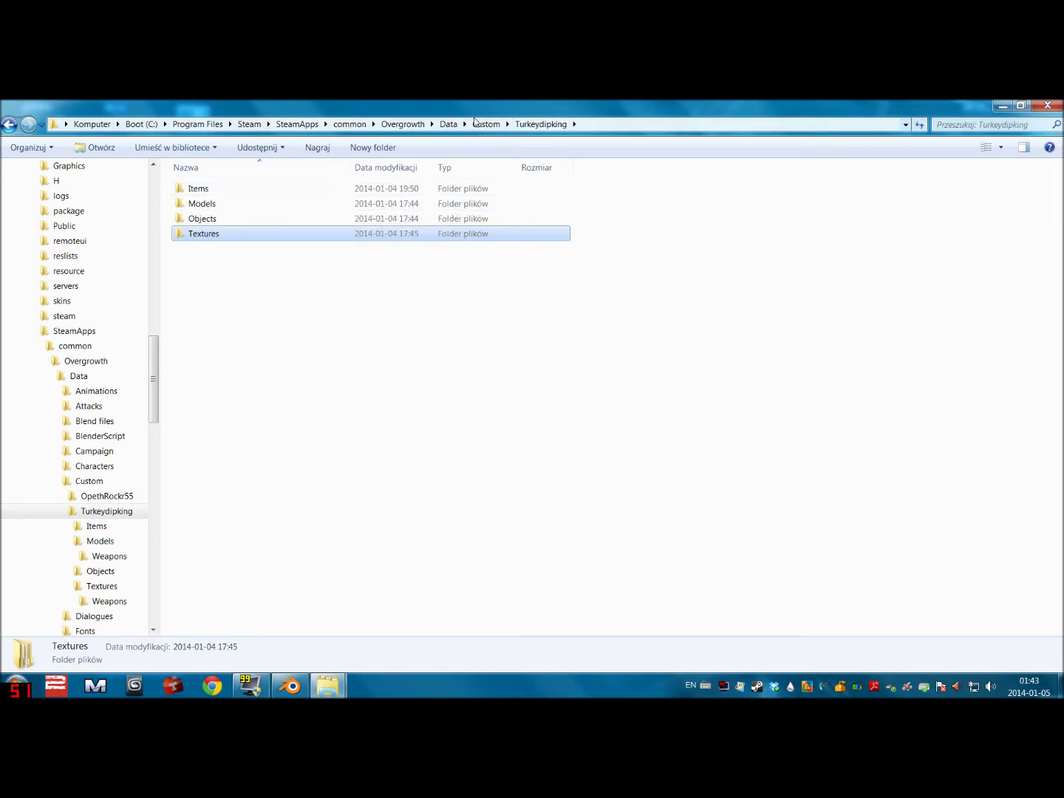
double_click(203, 222)
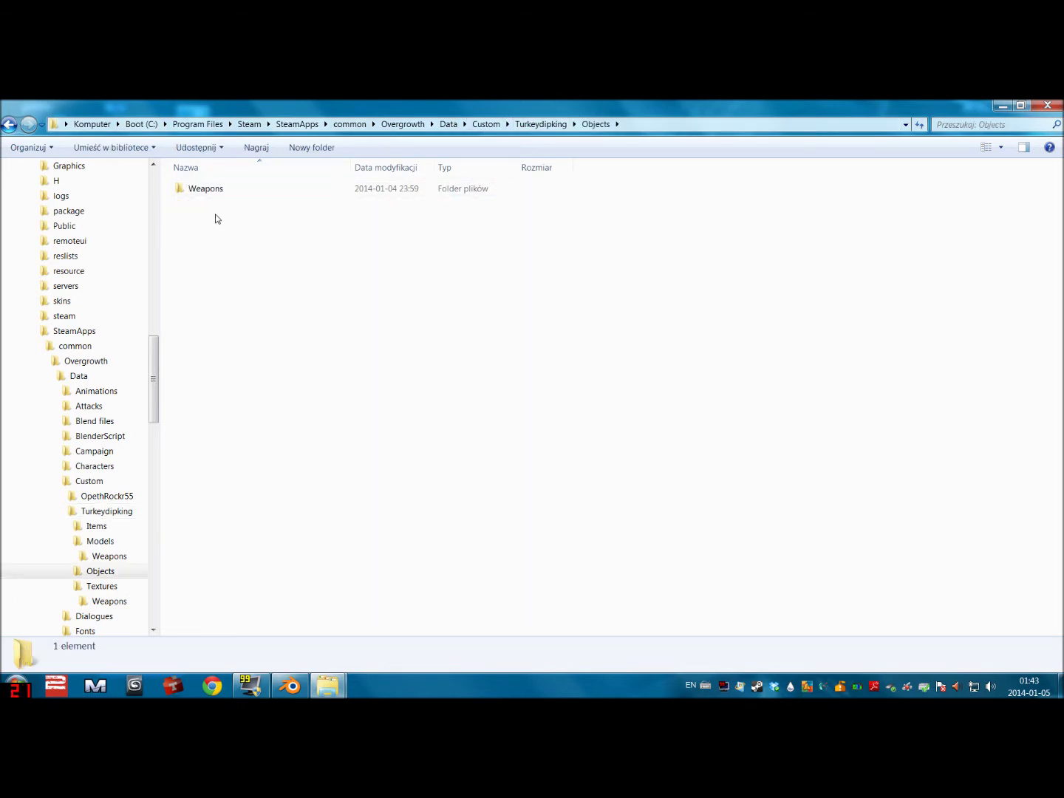
double_click(217, 190)
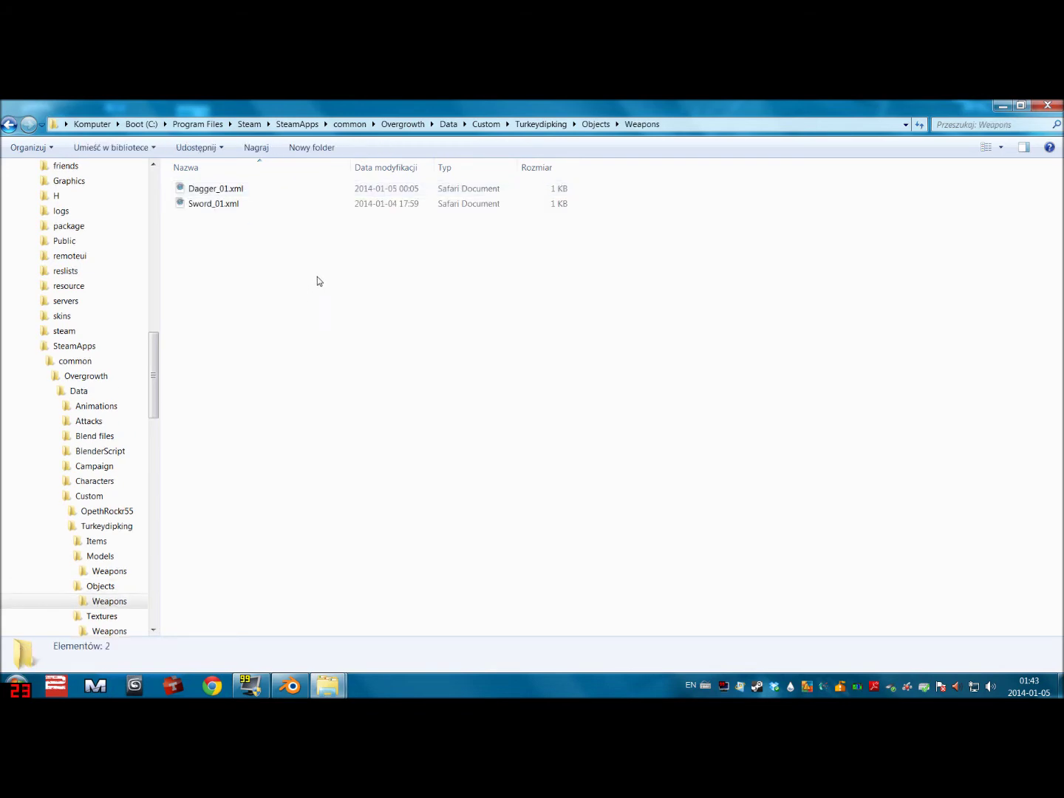
drag(525, 111, 1, 162)
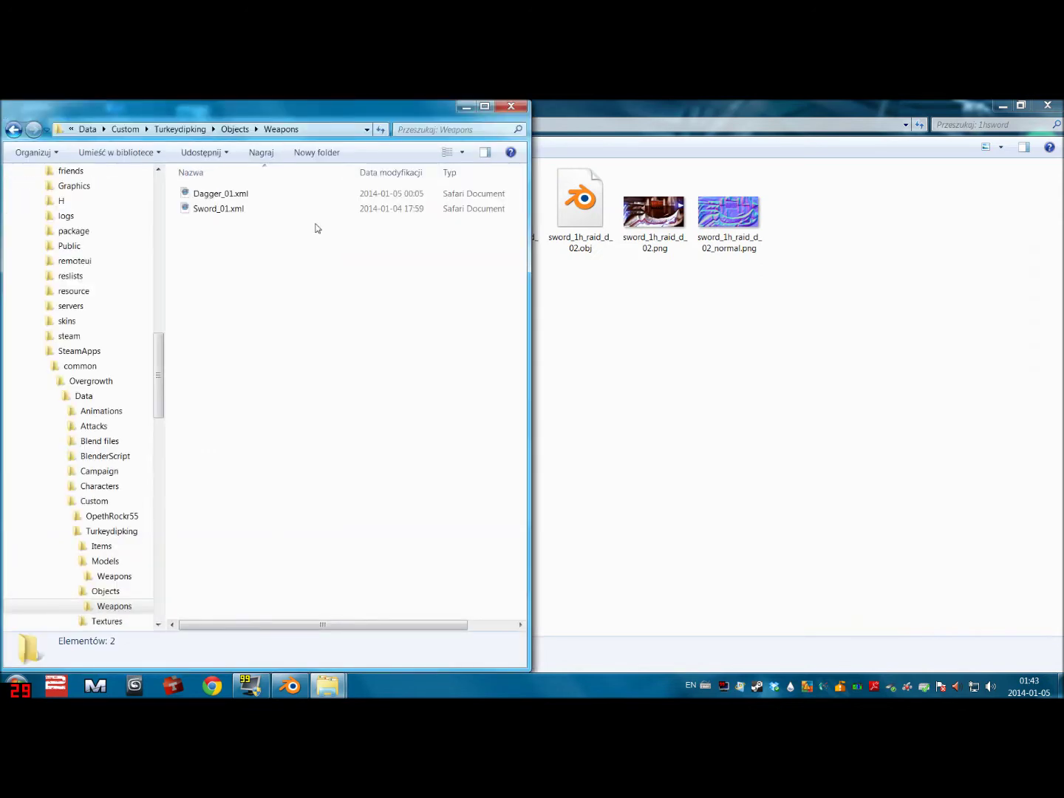
Replace the 1hsword window with Steam's SteamApps\common\Overgrowth\Data folder, docked beside the mod's Weapons window
click(688, 111)
click(1048, 106)
click(607, 571)
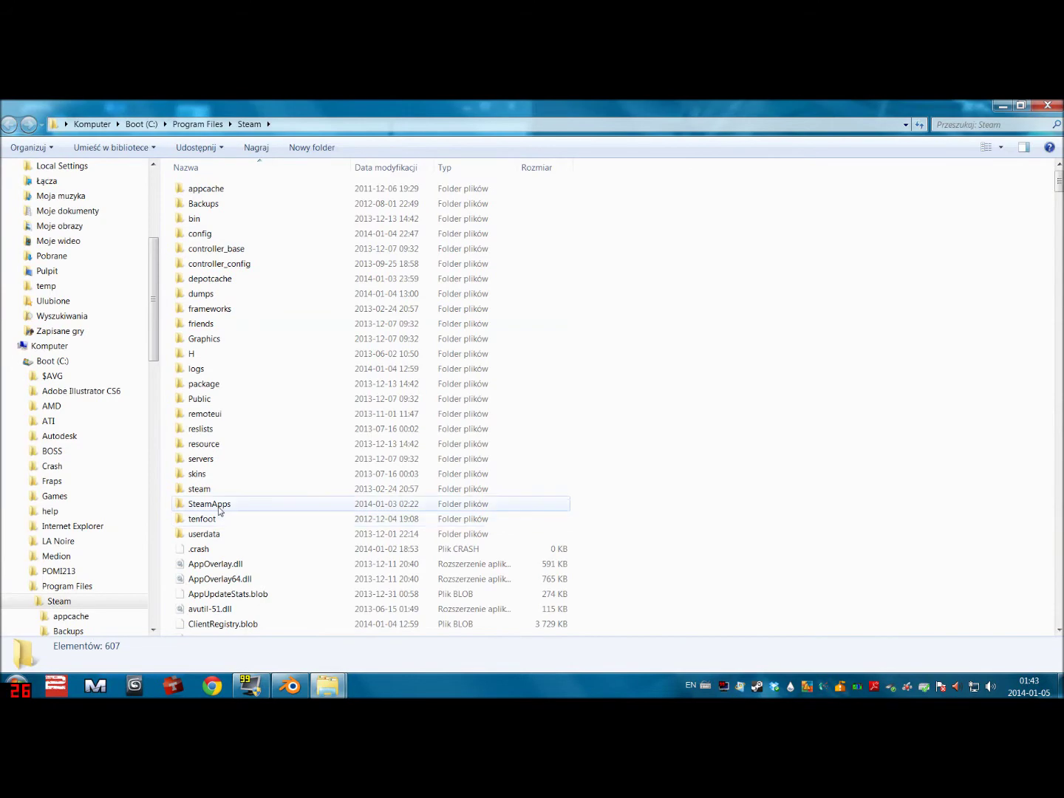
double_click(219, 509)
double_click(247, 188)
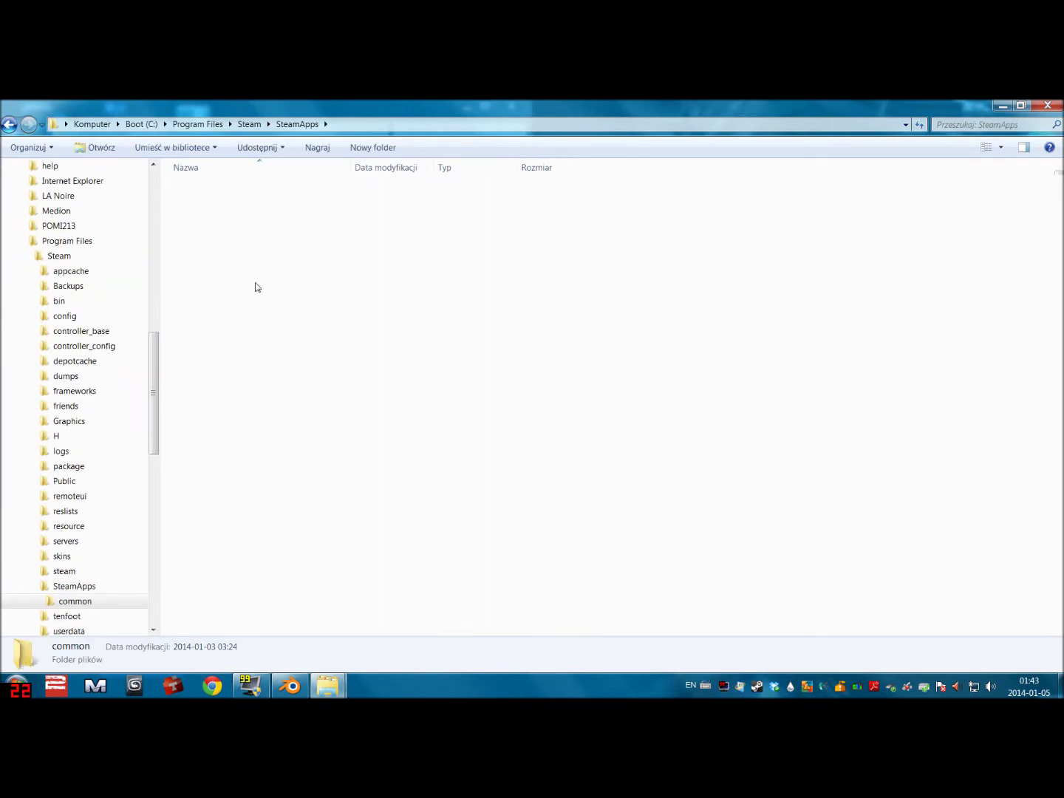
scroll(311, 477, down, 12)
double_click(214, 389)
double_click(201, 185)
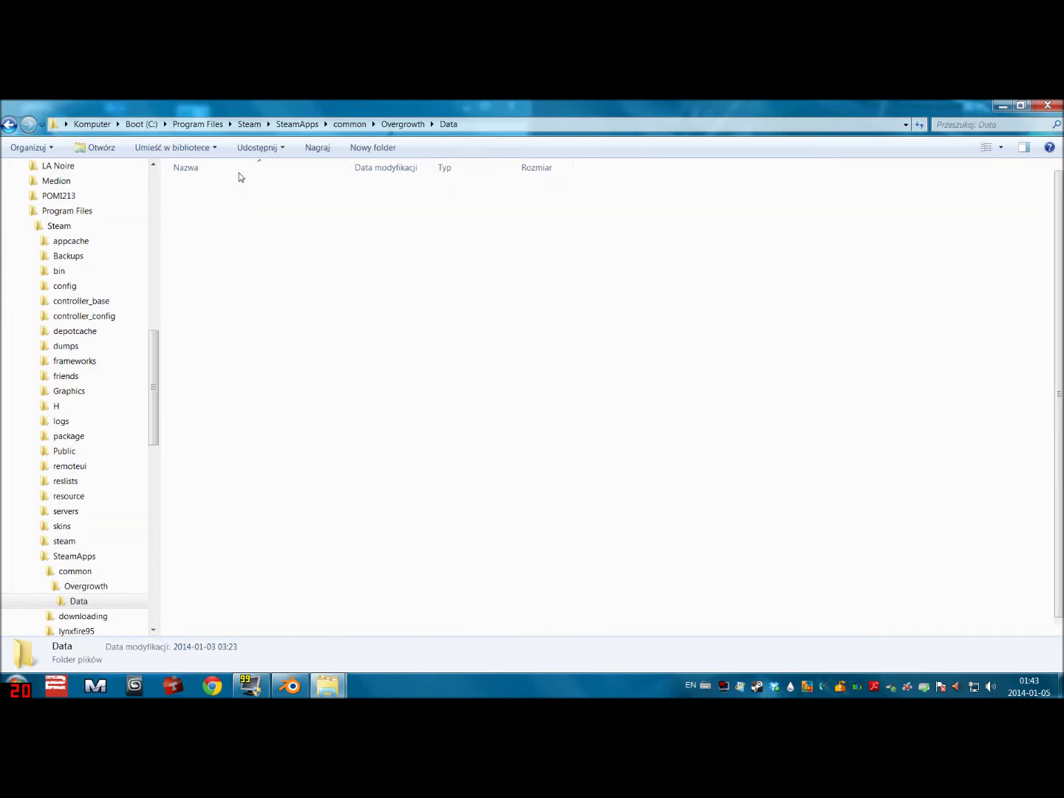
drag(239, 105, 0, 118)
drag(93, 105, 1063, 103)
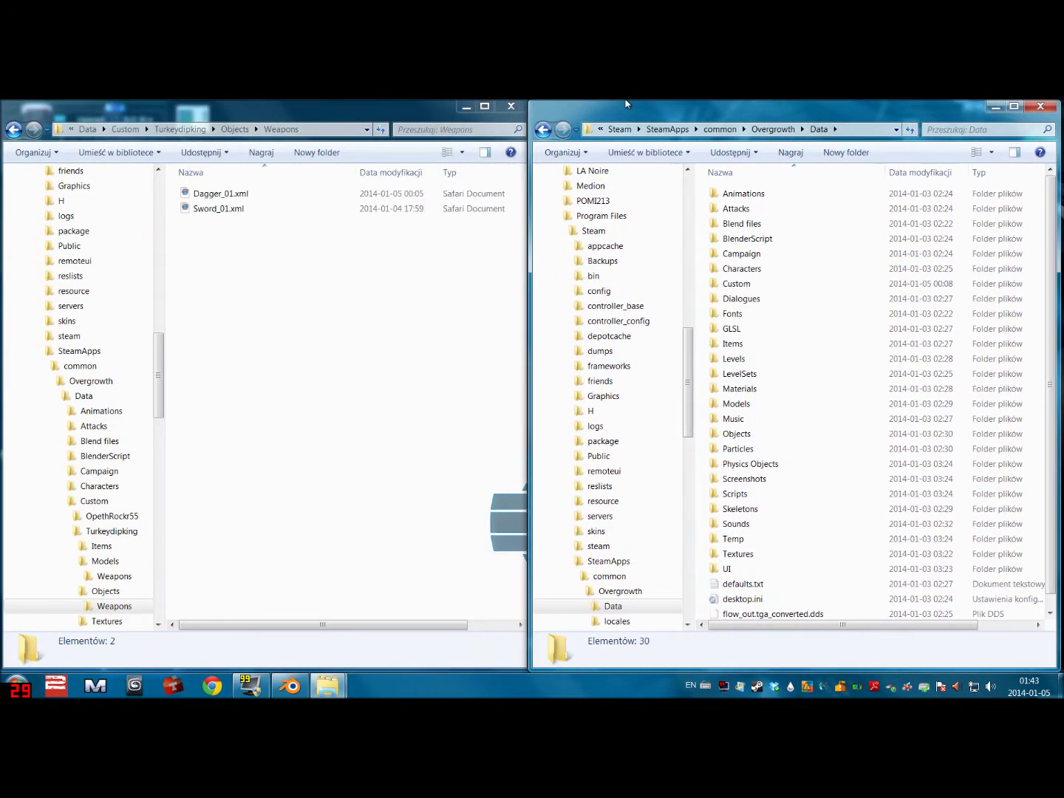
Look through the game's Objects\Weapons folder, including rabbit_weapons, and open its DogWeapons subfolder
click(242, 240)
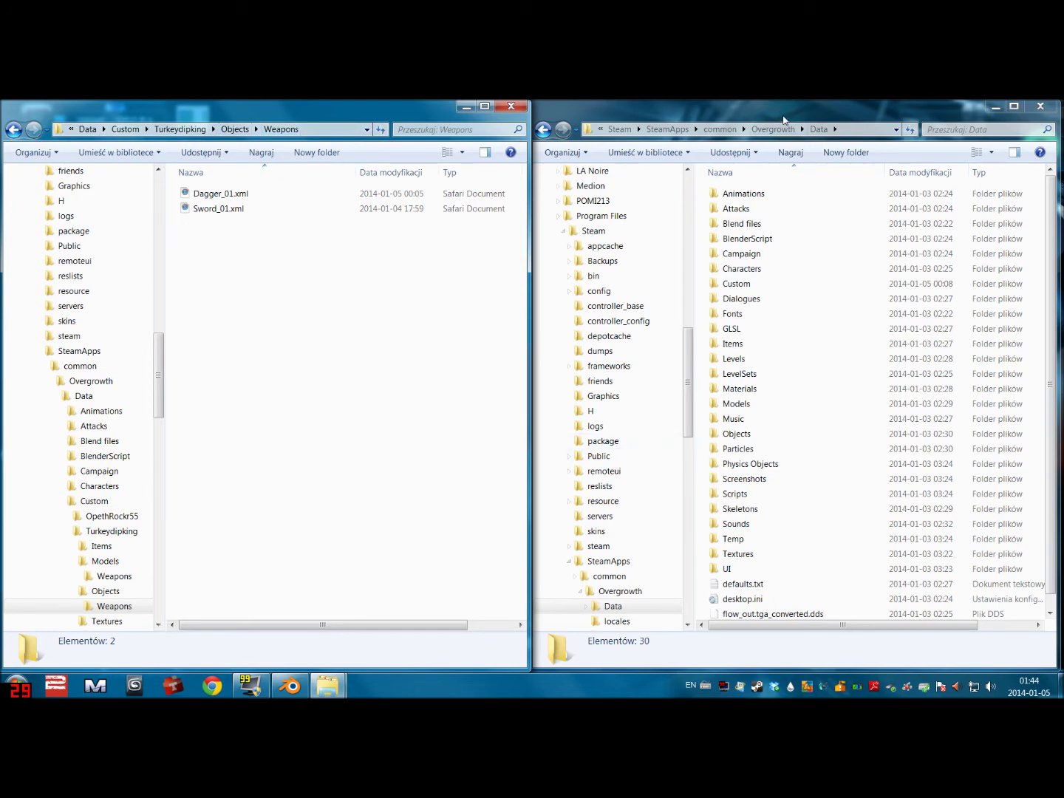
click(784, 176)
double_click(763, 436)
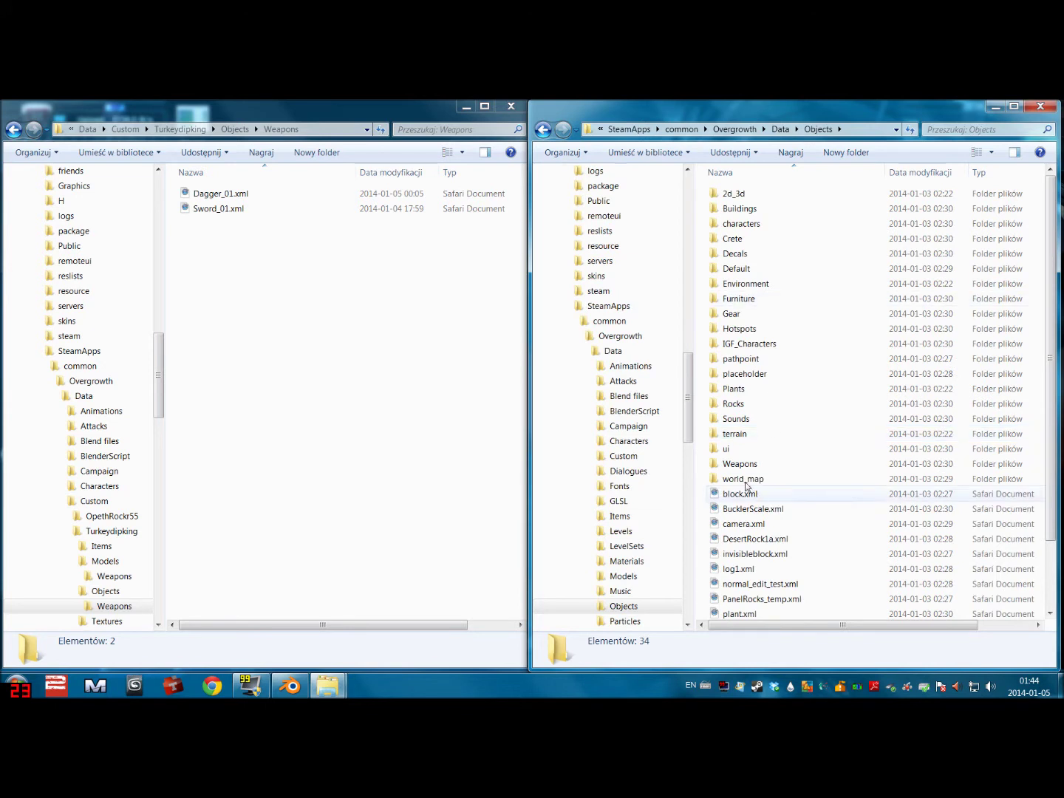
double_click(741, 463)
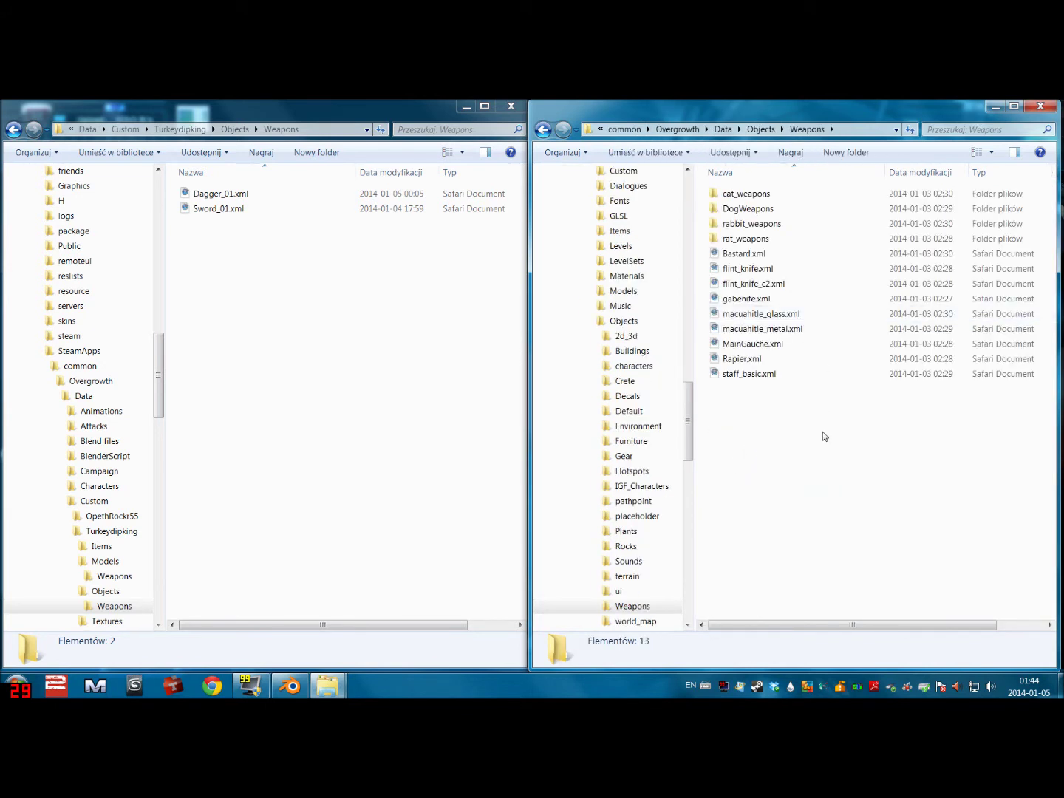
mouse_move(823, 462)
mouse_down()
mouse_move(736, 195)
mouse_move(765, 423)
mouse_move(701, 429)
mouse_move(779, 463)
mouse_move(822, 468)
mouse_up()
double_click(758, 224)
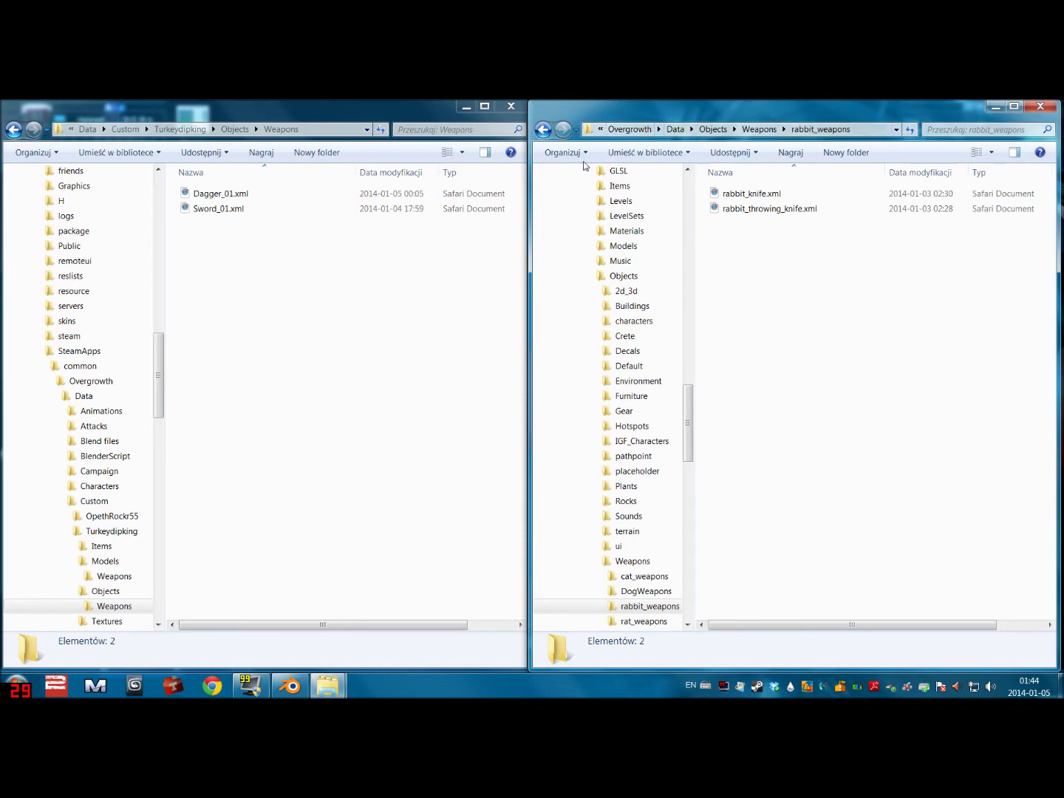
key(BackSpace)
double_click(739, 208)
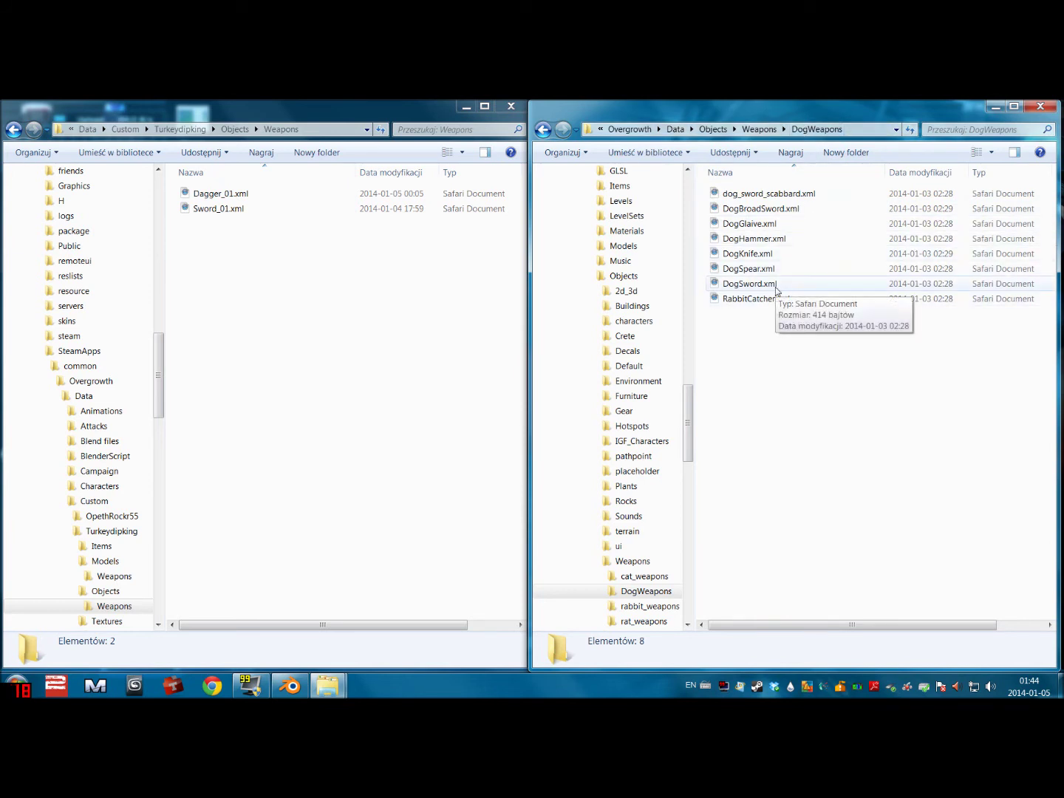
Copy DogSword.xml from the game's DogWeapons folder into the mod's Objects\Weapons folder
right_click(776, 288)
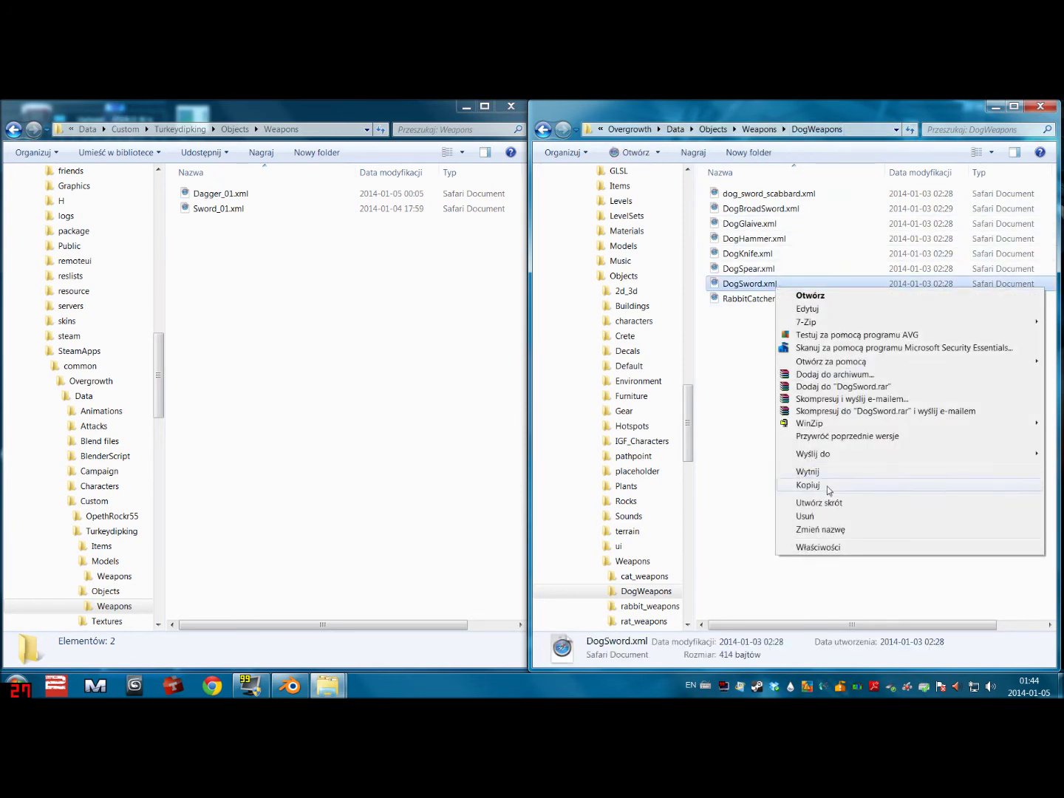
click(828, 486)
click(301, 336)
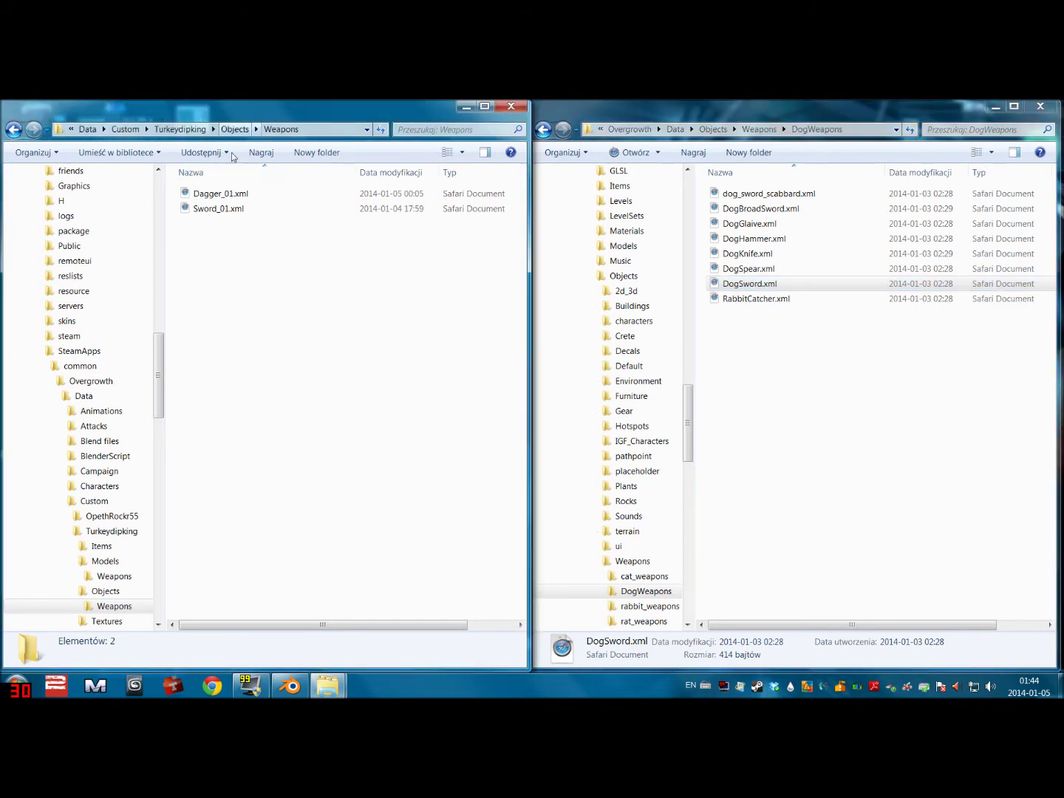
right_click(249, 282)
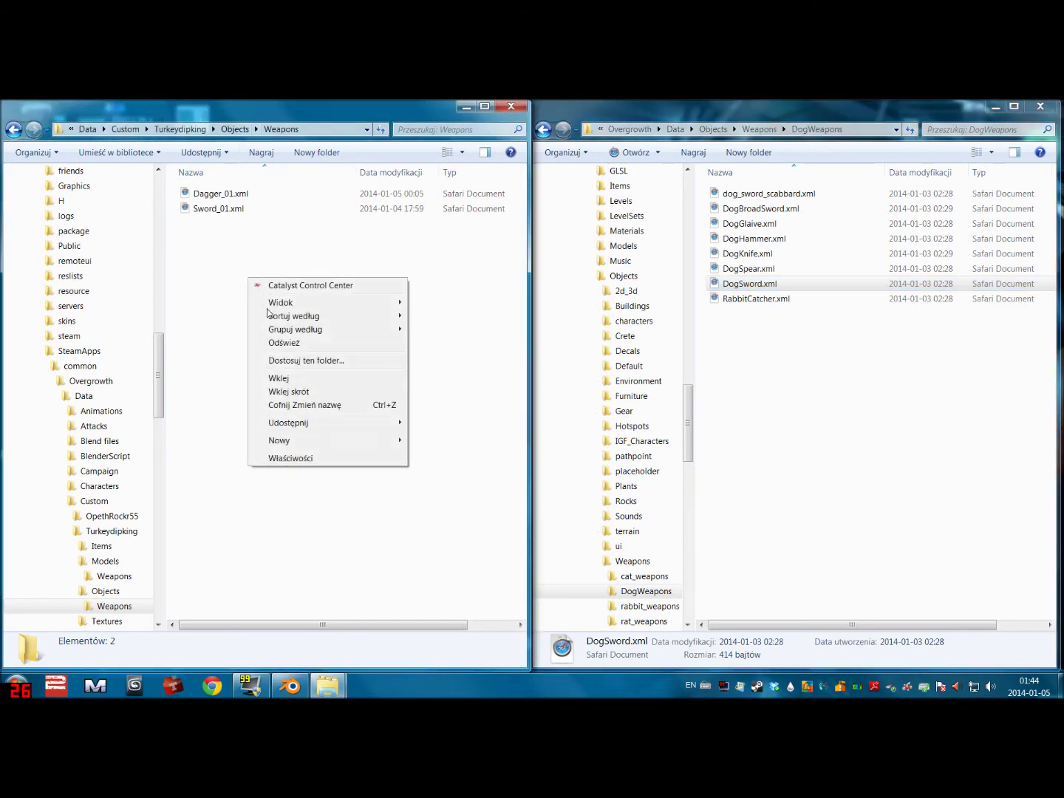
click(310, 379)
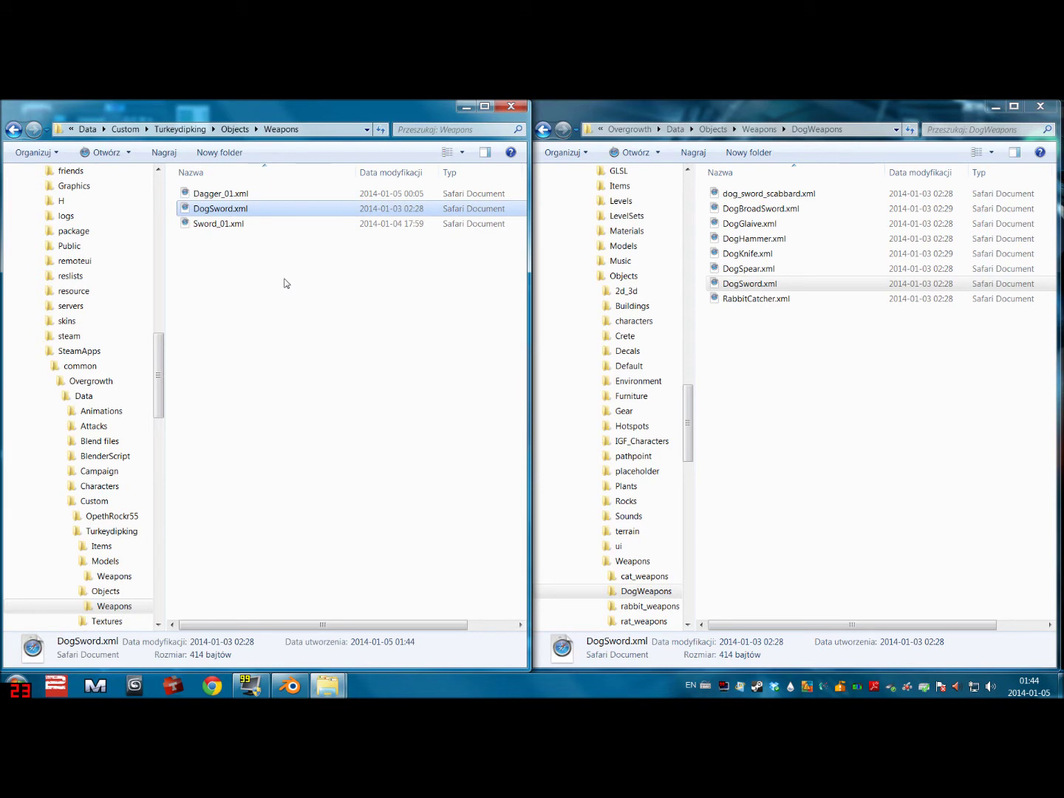
Rename the copied DogSword.xml in the mod's Objects\Weapons folder as tutSword.xml
right_click(206, 208)
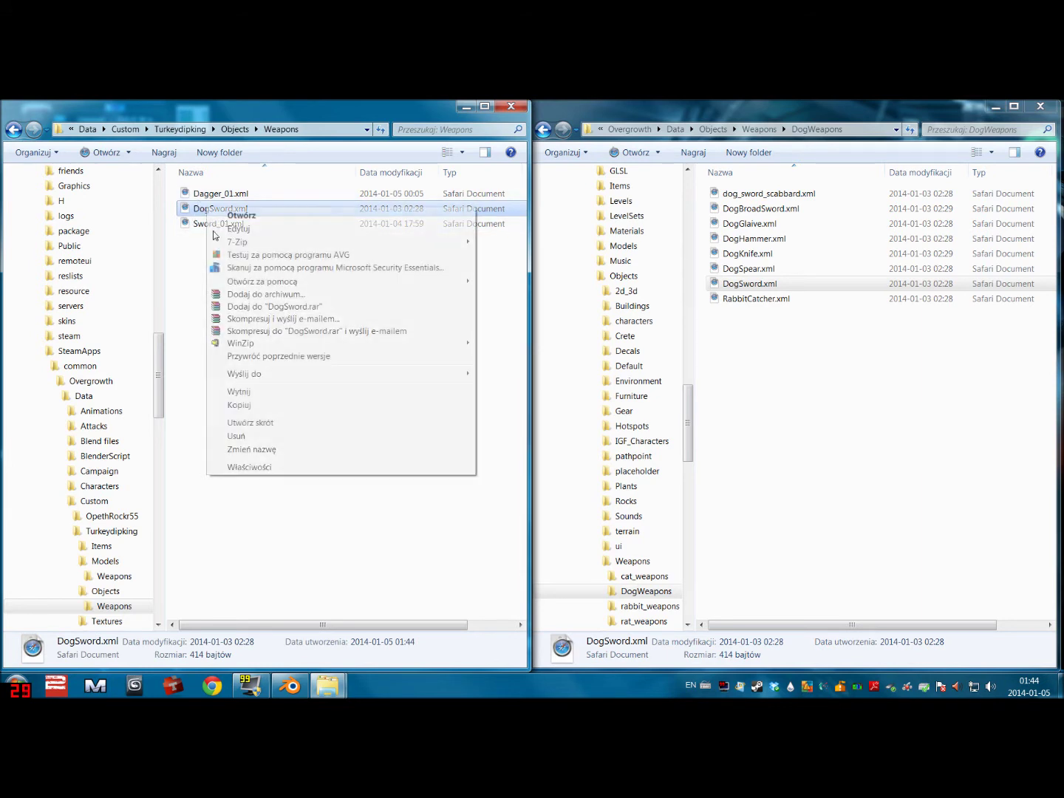
click(294, 452)
text(tutSword.xml)
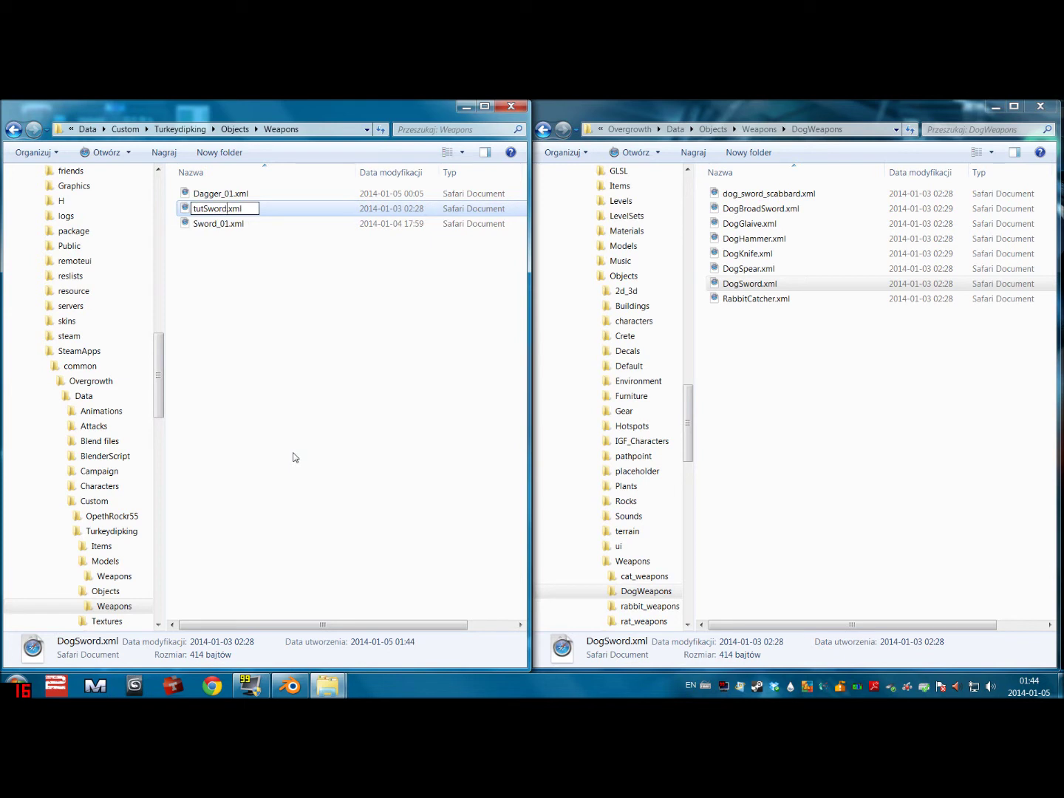
key(Return)
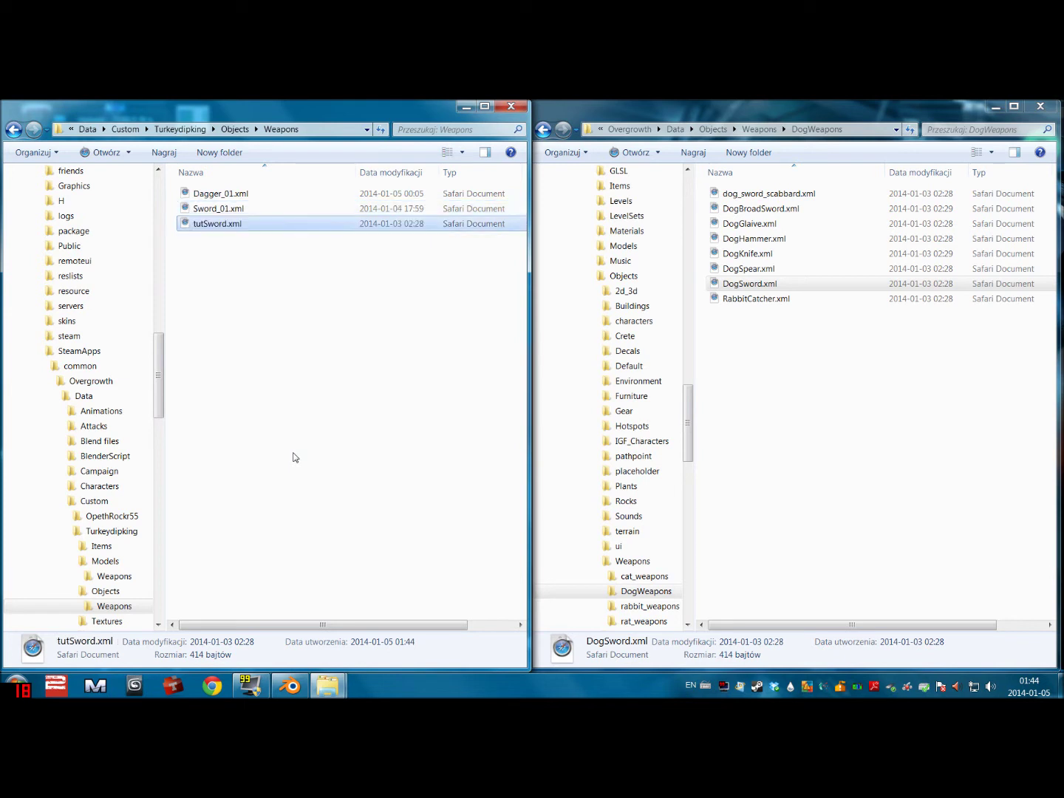
Open the mod's tutSword.xml in Notepad (Notatnik)
right_click(217, 230)
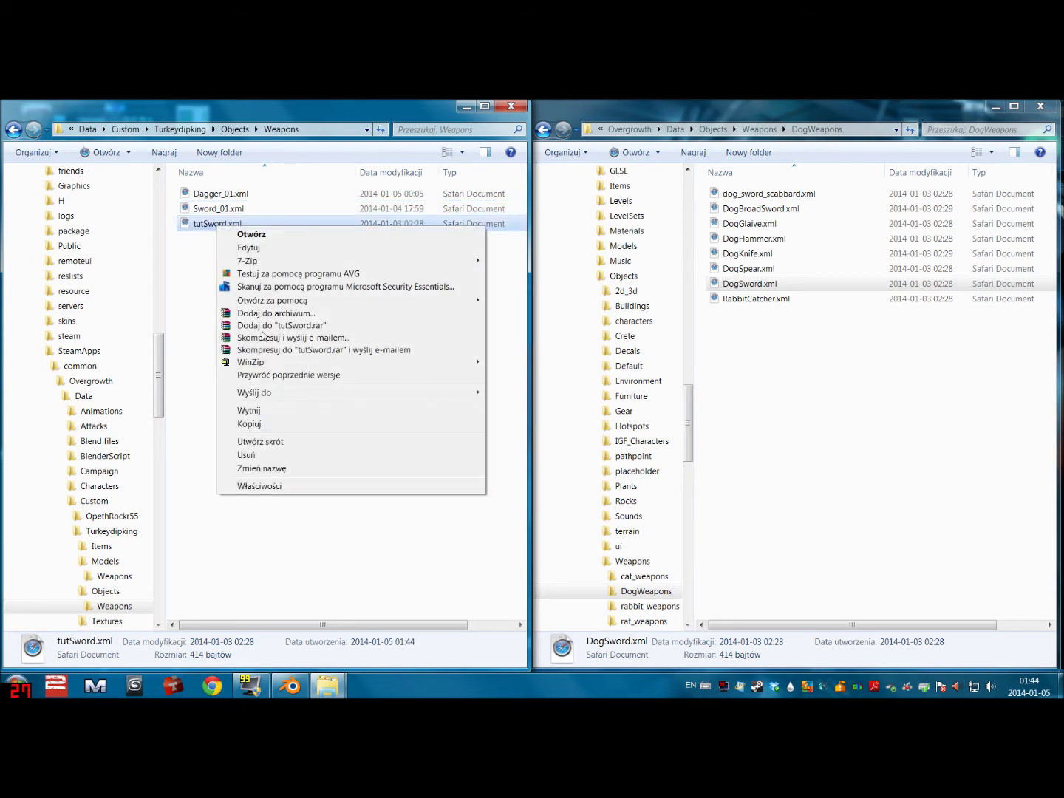
mouse_move(301, 300)
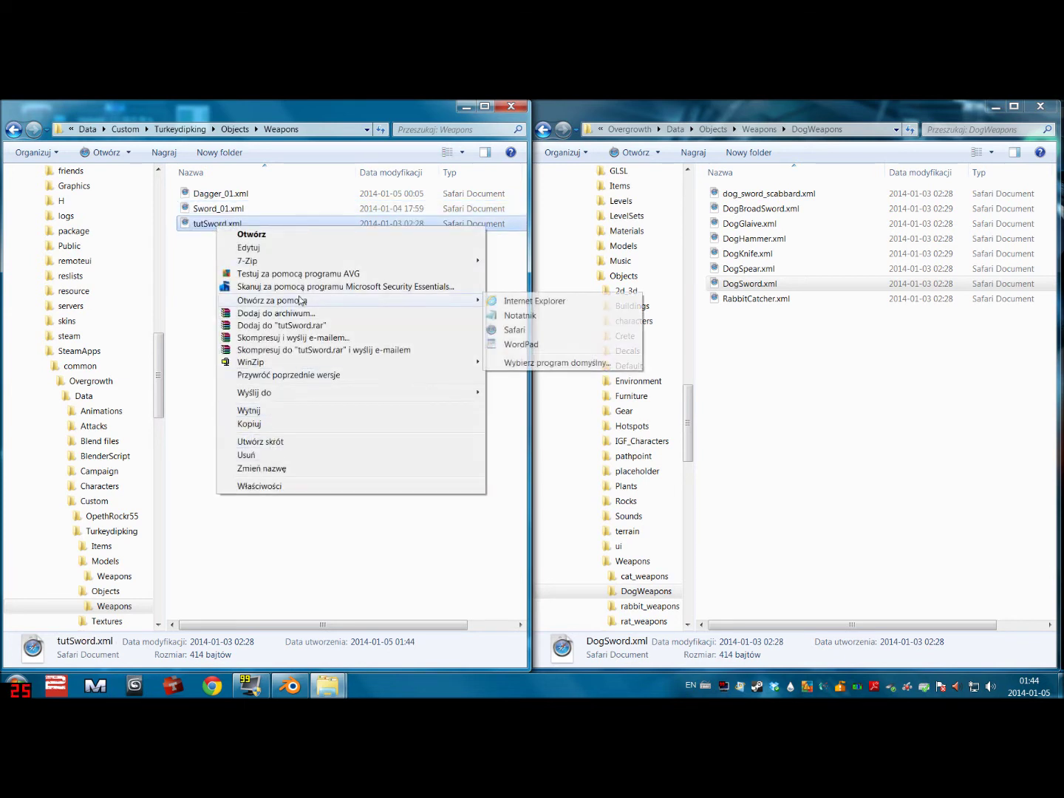
click(515, 315)
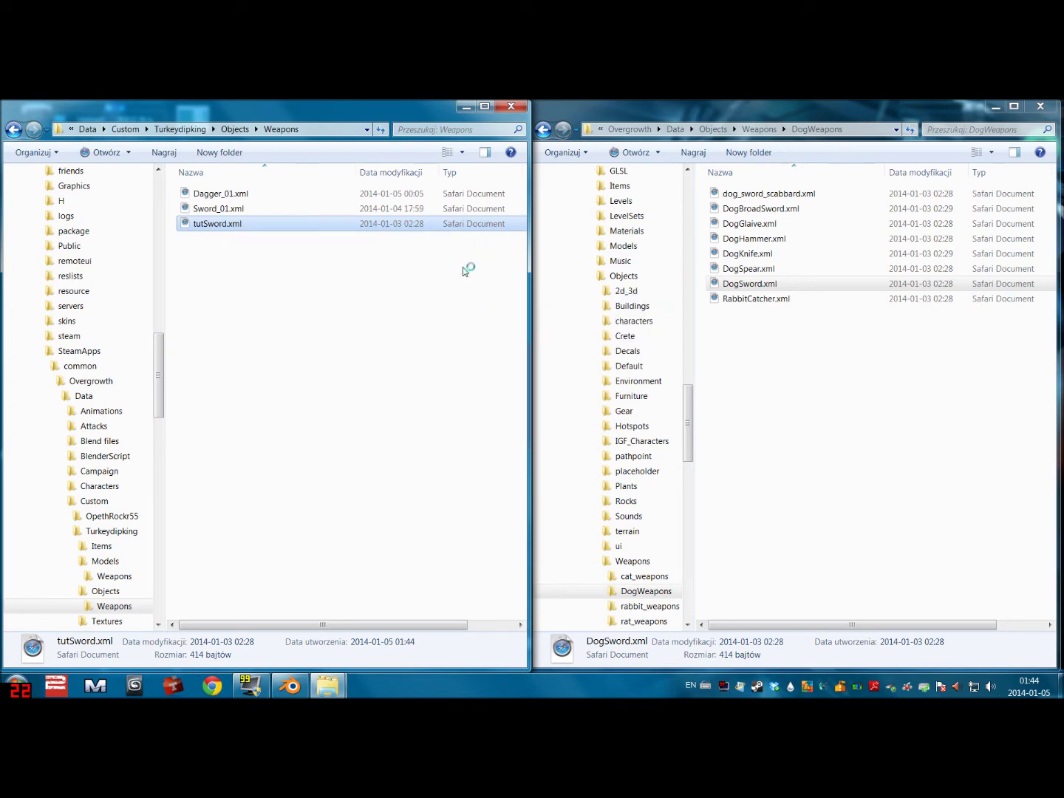
Put the ShaderName entry of tutSword.xml on its own indented line below the SharpnessMap entry
drag(891, 222, 446, 220)
drag(608, 303, 1042, 294)
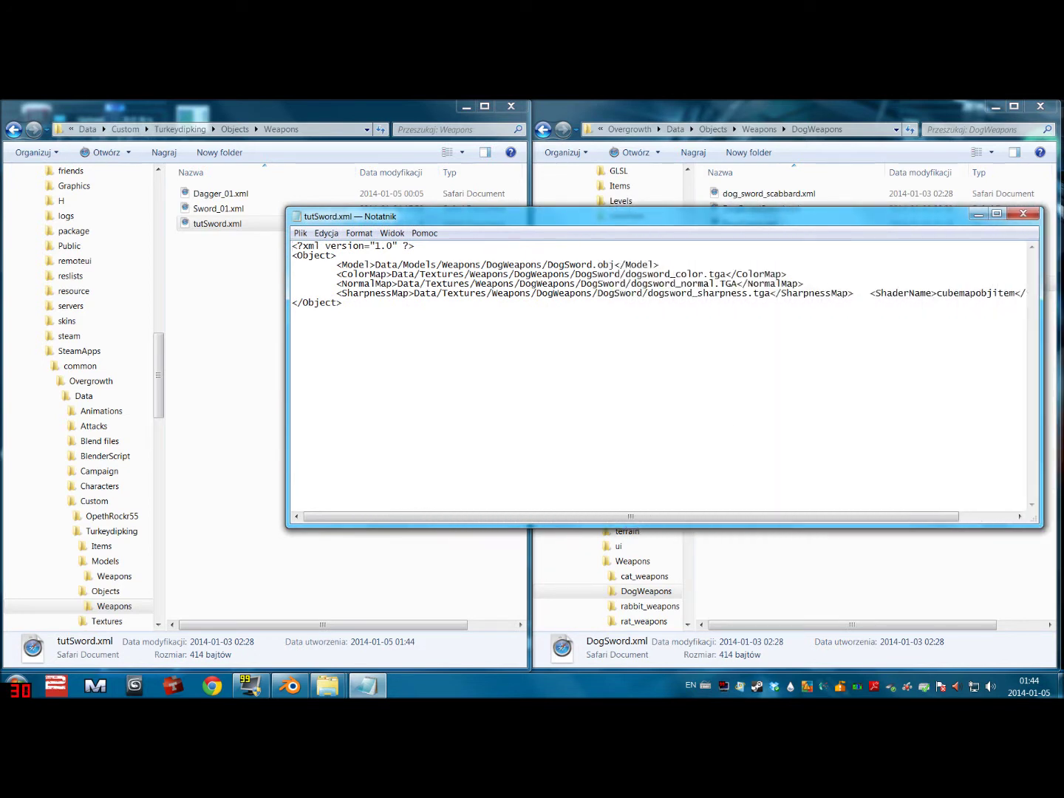
key(Return)
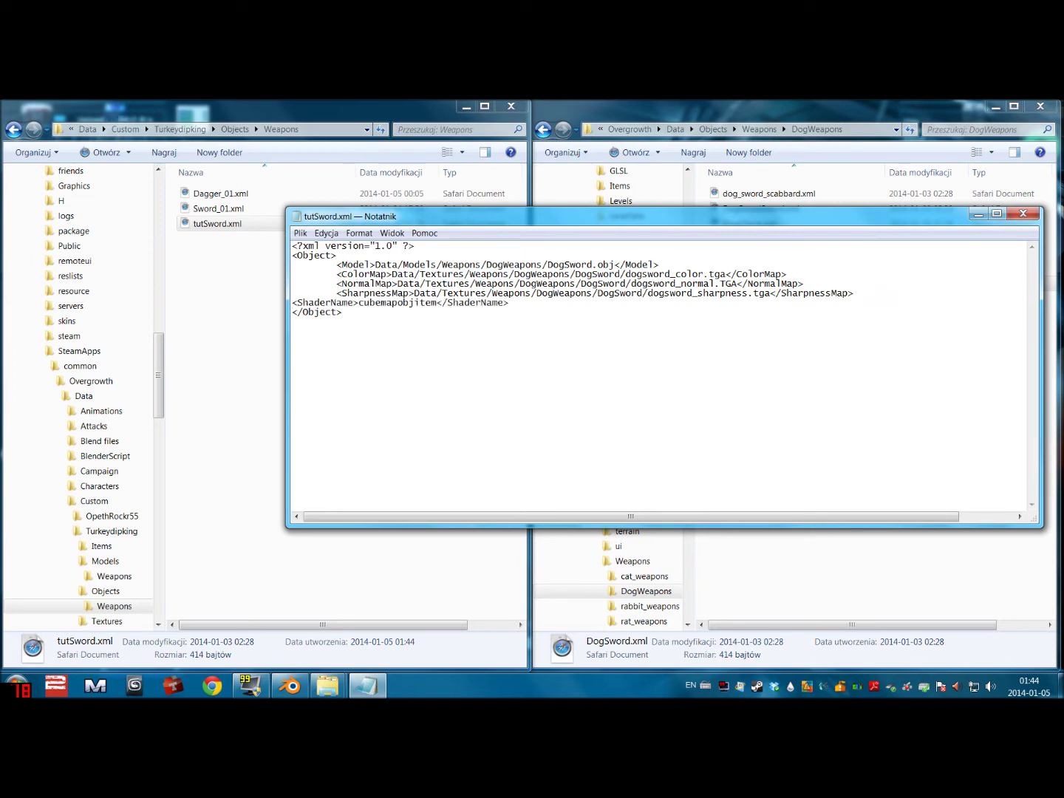
key(Tab)
drag(528, 214, 418, 264)
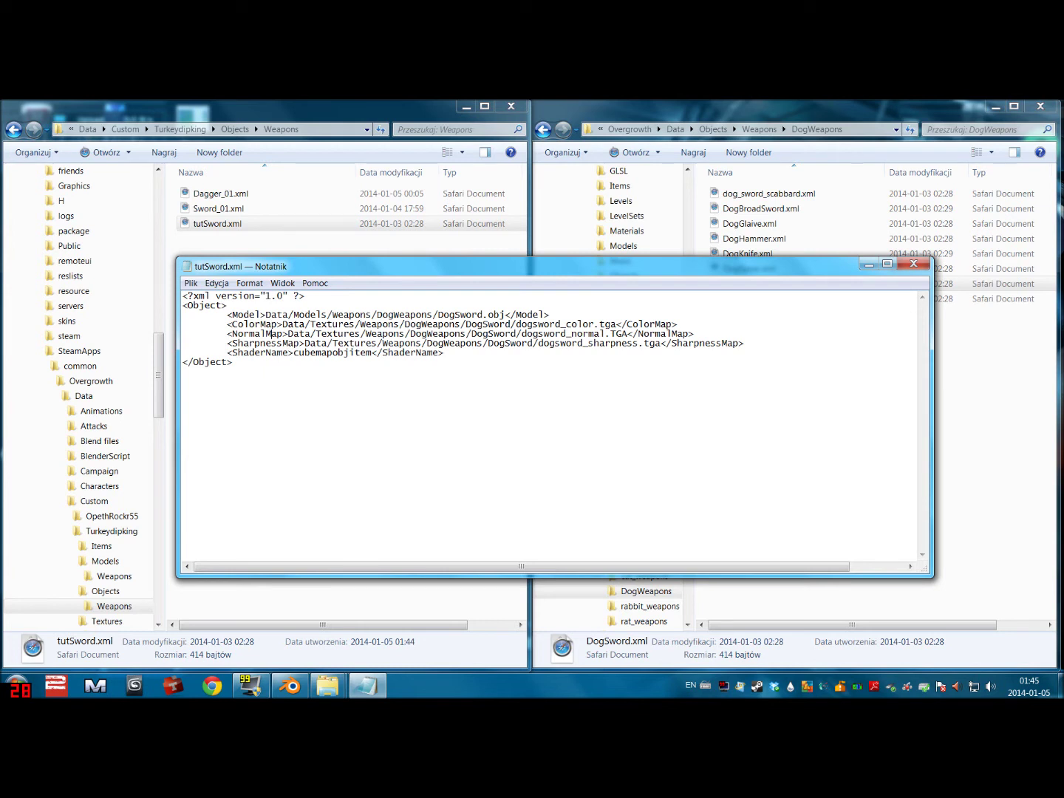
drag(311, 353, 745, 343)
click(182, 371)
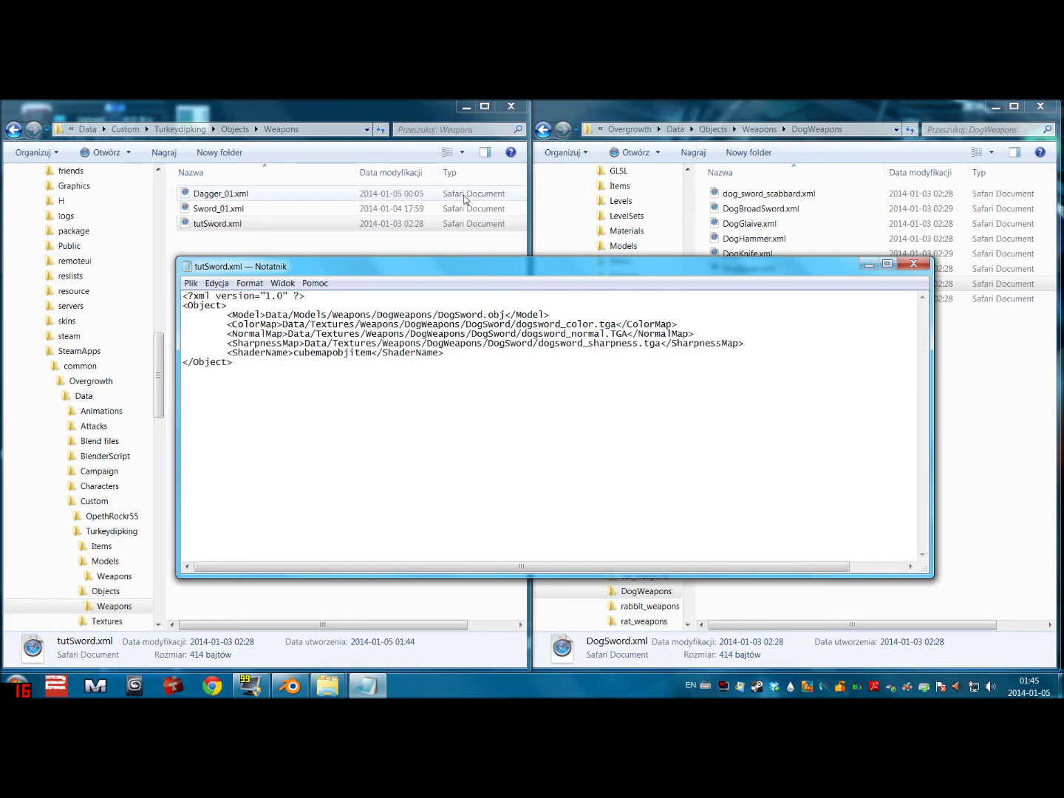
Change the Model path in tutSword.xml to Data/Custom/Turkeydipking/Models/Weapons/tutSword.obj
text(Custom/)
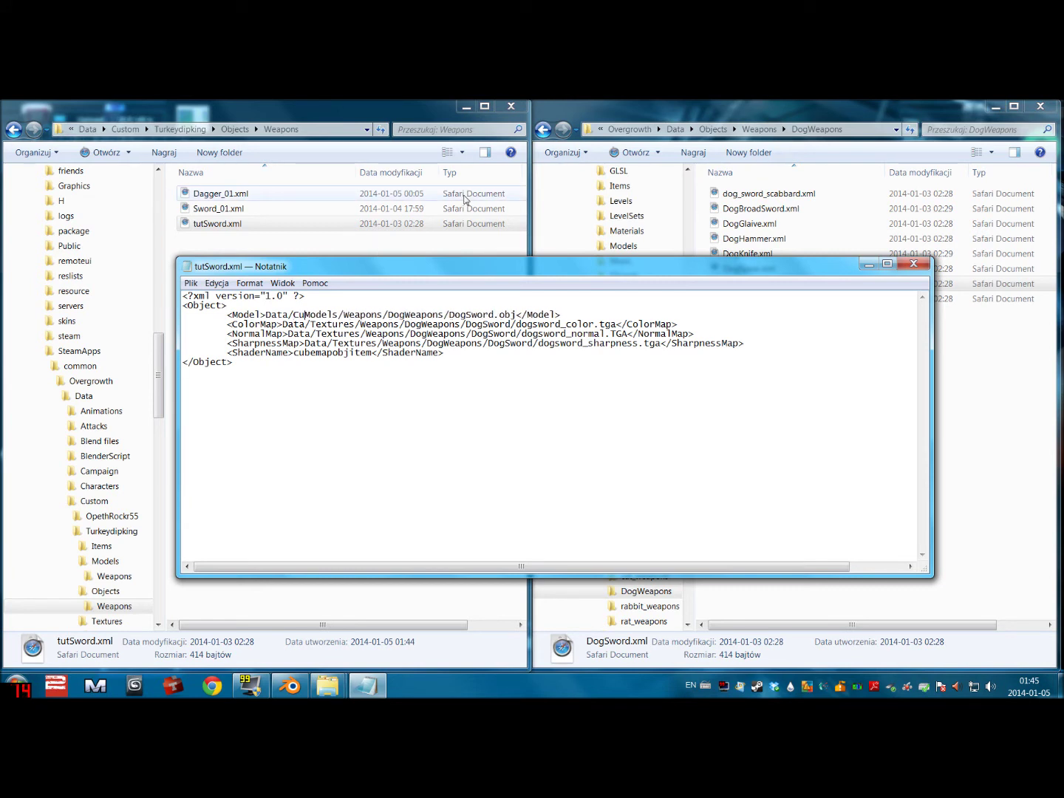
text(Turkeyd)
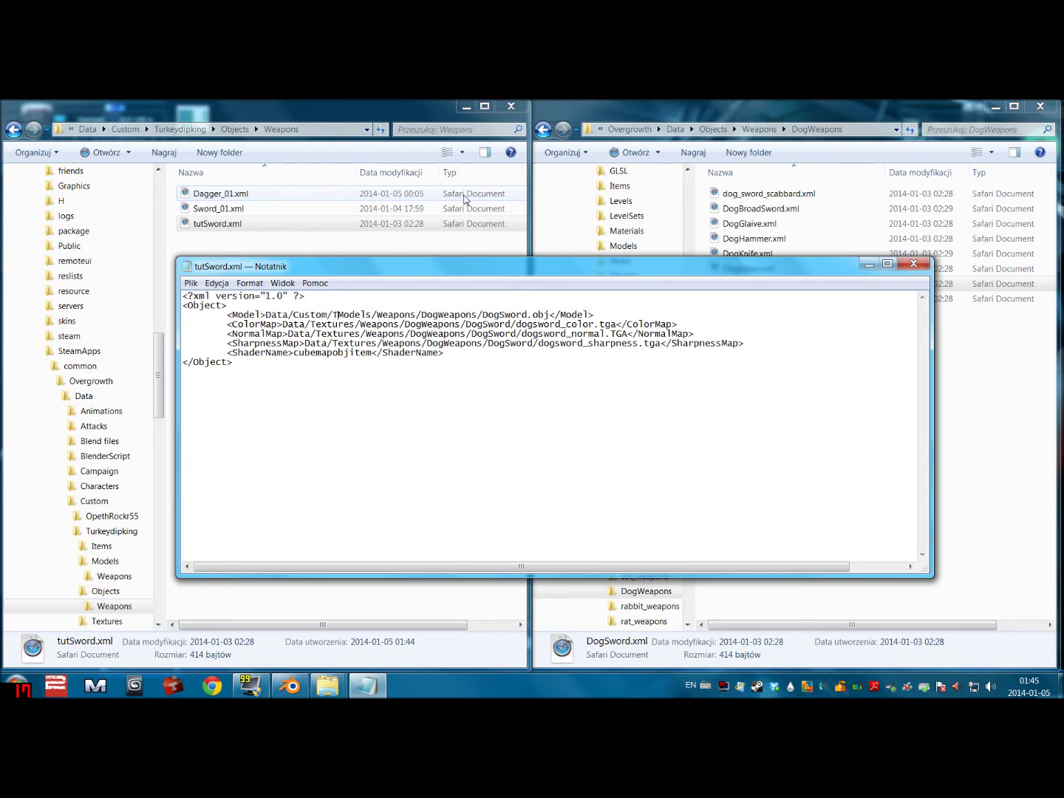
text(ipkin)
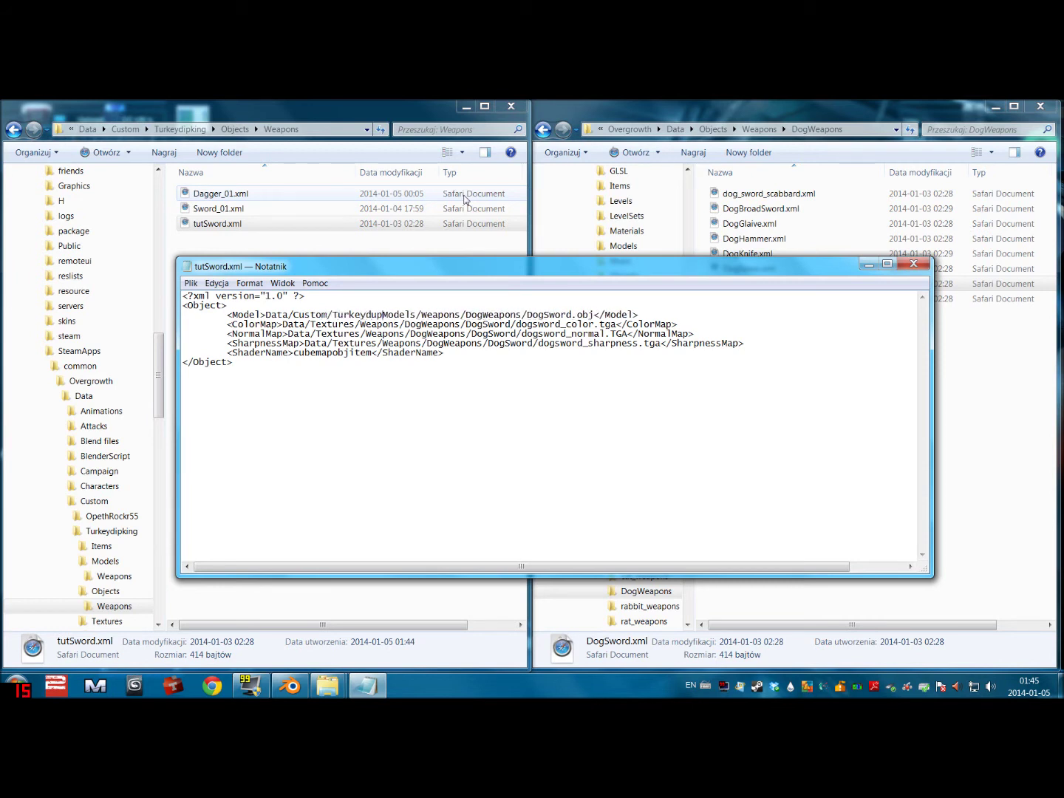
text(g/)
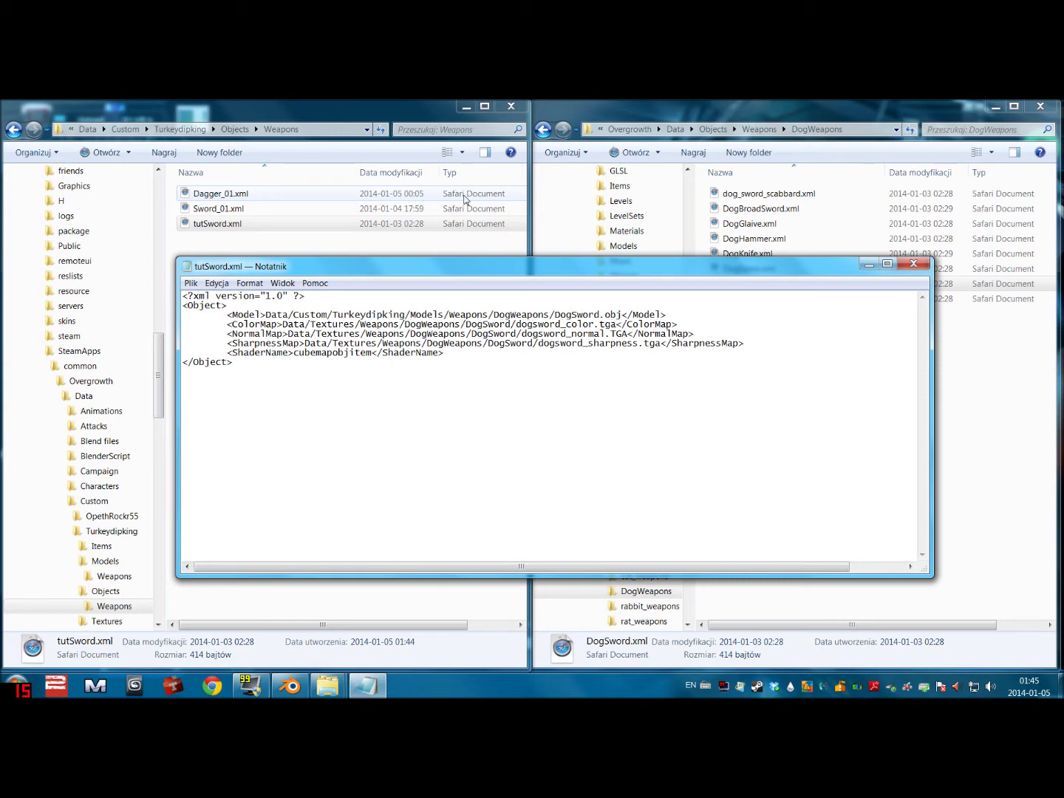
key(shift+Right)
key(shift+Right)
key(shift+Right)
key(shift+Right)
key(shift+Right)
key(shift+Right)
key(shift+Right)
key(shift+Right)
key(shift+Right)
key(shift+Right)
key(shift+Right)
key(shift+Right)
key(shift+Right)
key(shift+Right)
key(shift+Right)
key(shift+Right)
key(shift+Right)
key(shift+Right)
key(shift+Right)
key(shift+Right)
key(Delete)
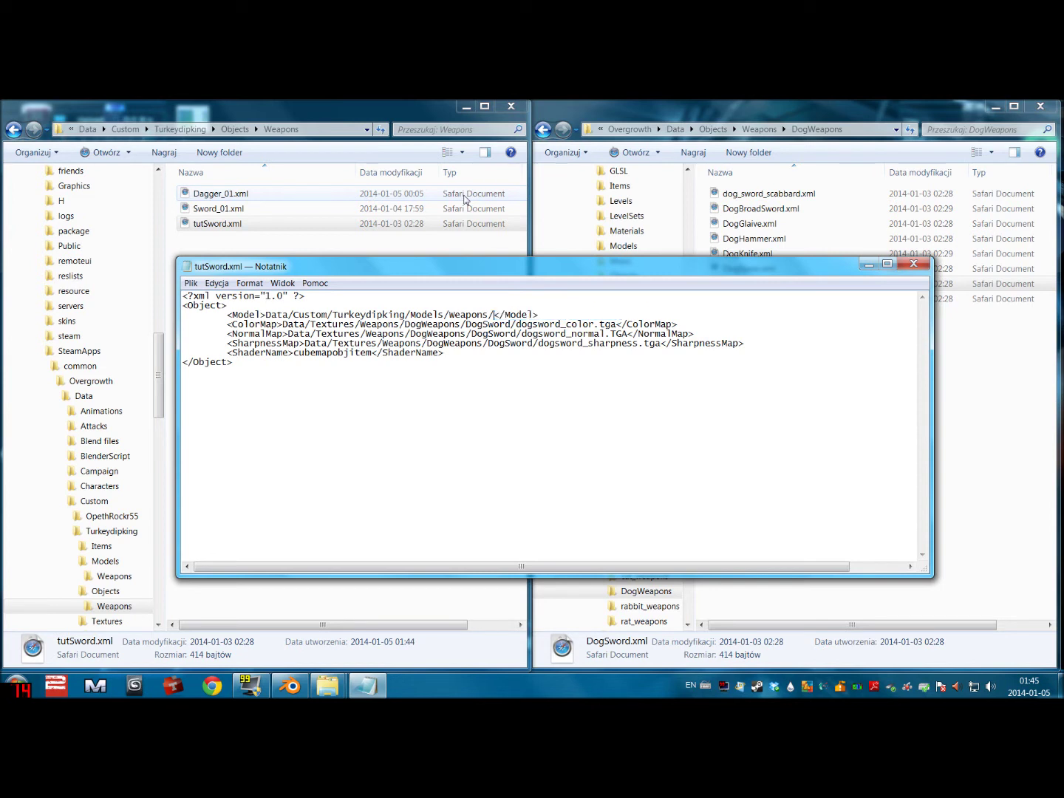
text(tutSwor)
text(d.obj)
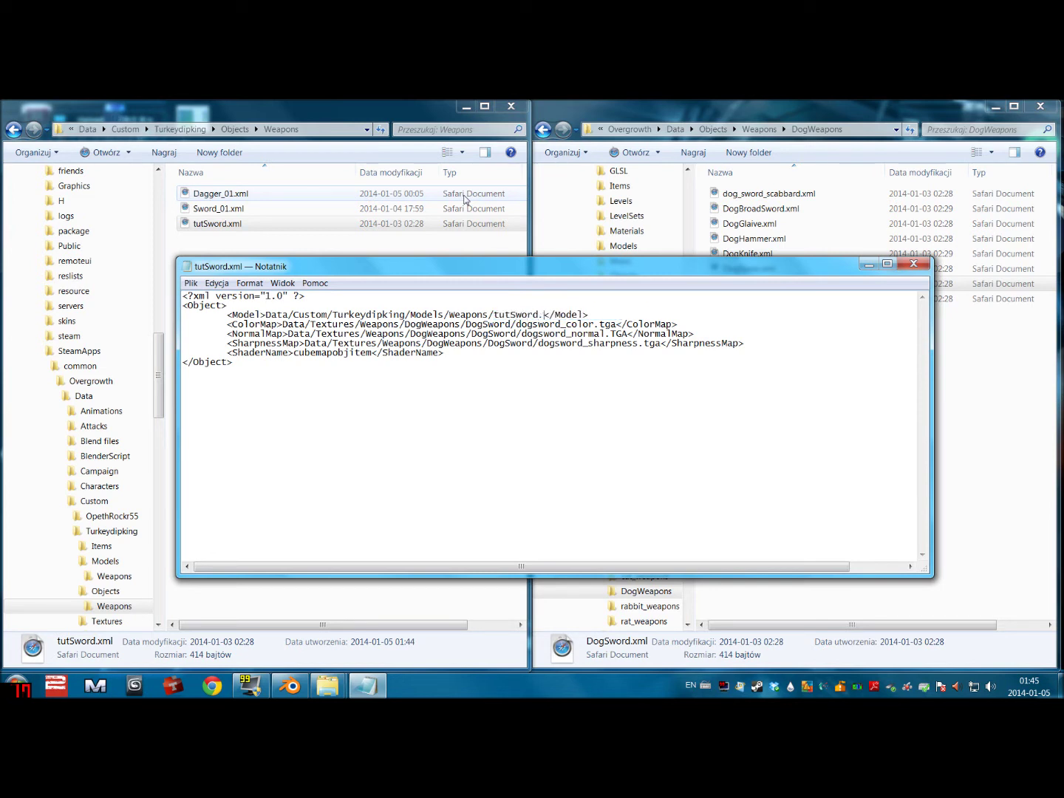
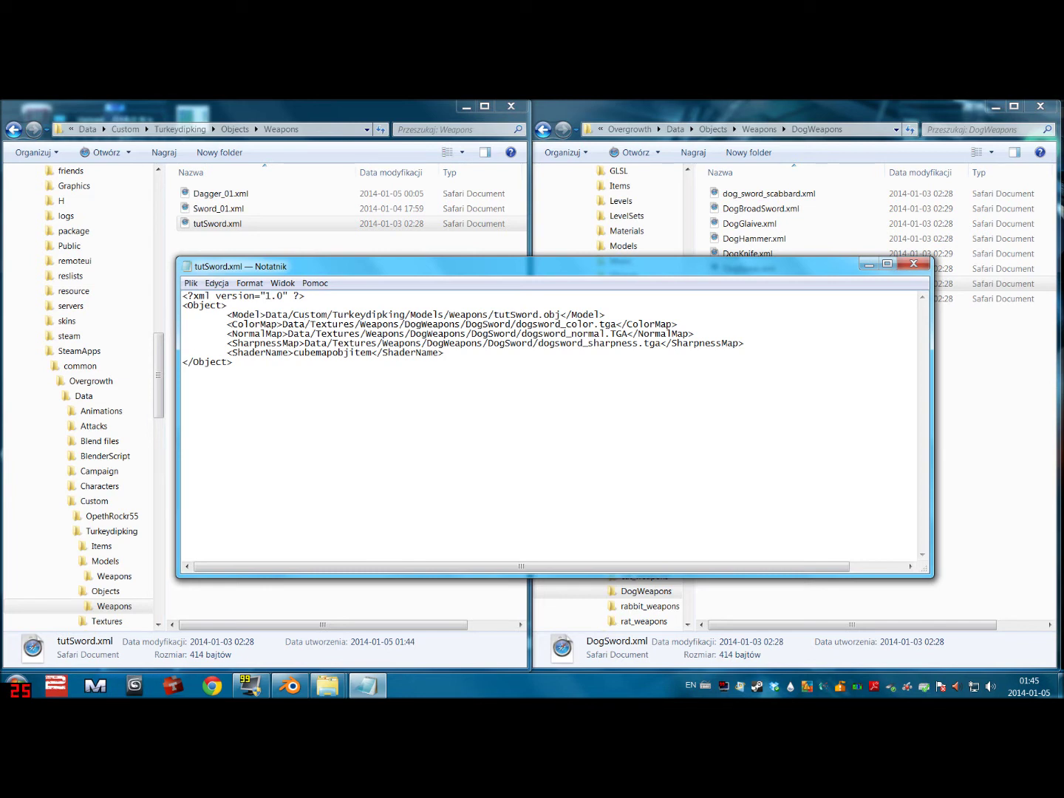
Change the ColorMap path to Data/Custom/Turkeydipking/Textures/Weapons/tutSword_dif.png
text(Custom/Turkeydipking/)
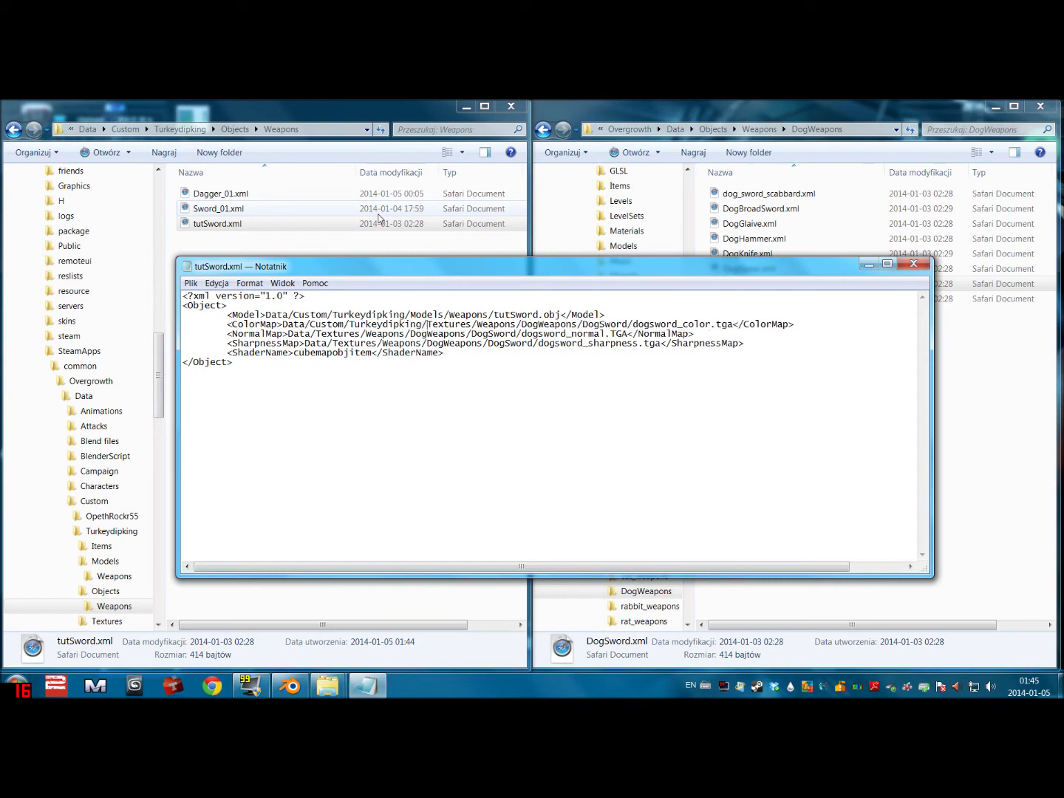
key(shift+Right)
key(shift+Right)
key(shift+Right)
key(shift+Right)
key(shift+Right)
key(shift+Right)
key(shift+Right)
key(shift+Right)
key(shift+Right)
key(shift+Right)
key(shift+Right)
key(shift+Right)
key(shift+Right)
key(shift+Right)
key(shift+Right)
key(shift+Right)
key(shift+Right)
key(shift+Right)
key(shift+Right)
key(shift+Right)
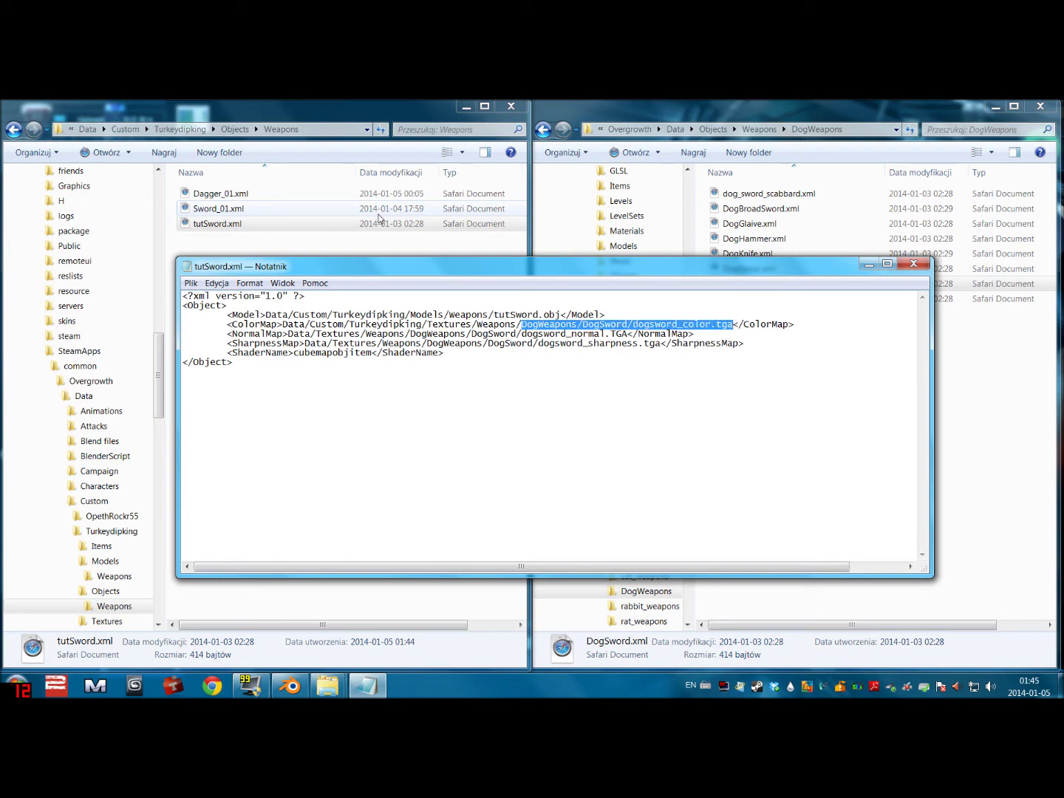
text(tutSword_dif.png)
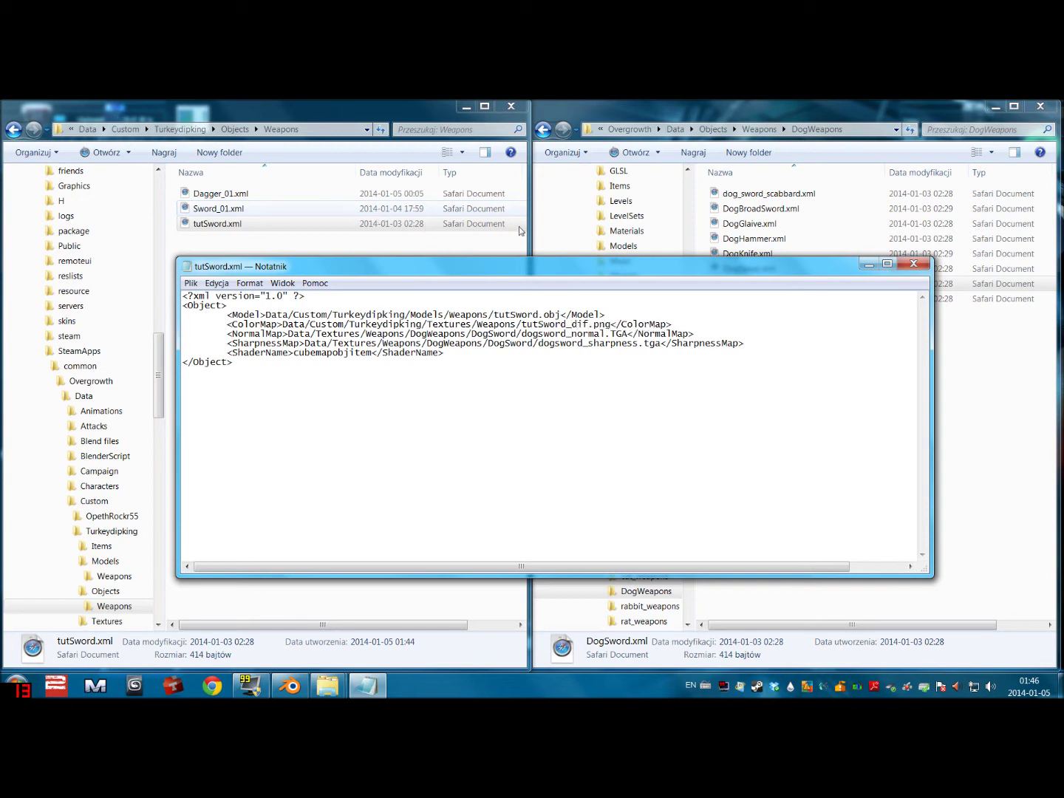
Look up the normal map's file name in the mod's Textures\Weapons folder and set the NormalMap path to Data/Custom/Turkeydipking/Textures/Weapons/tutSword_norm.png
click(260, 237)
click(169, 129)
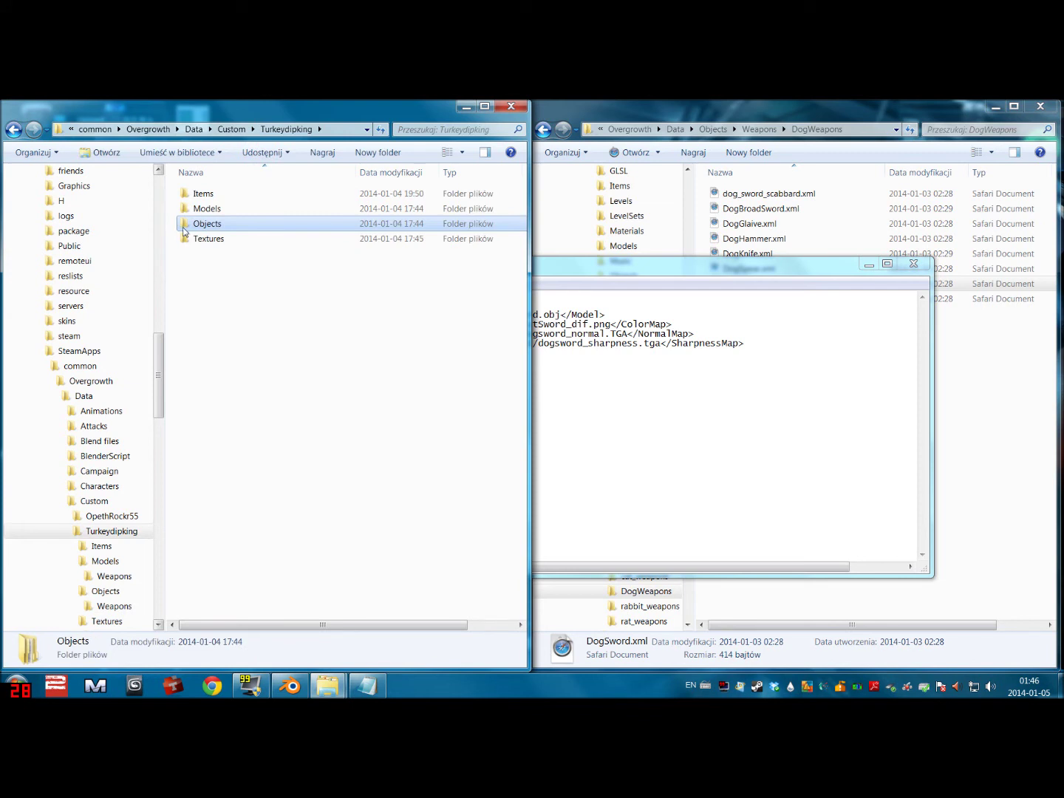
double_click(203, 238)
double_click(210, 223)
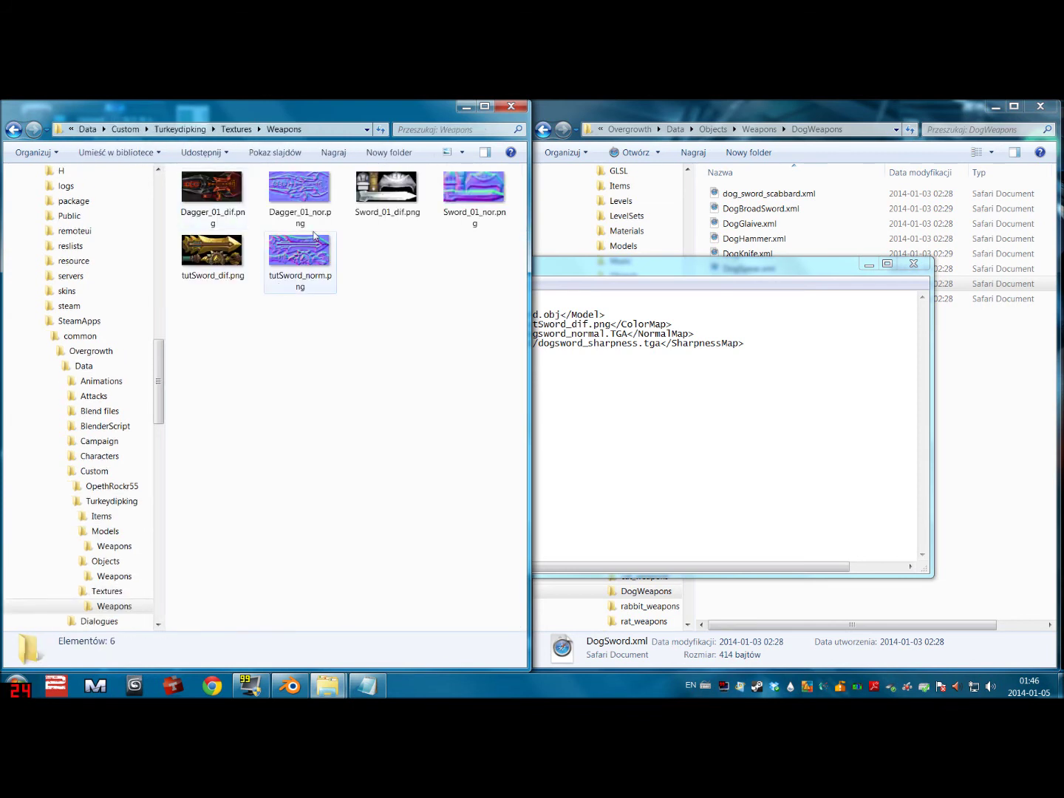
key(alt+Tab)
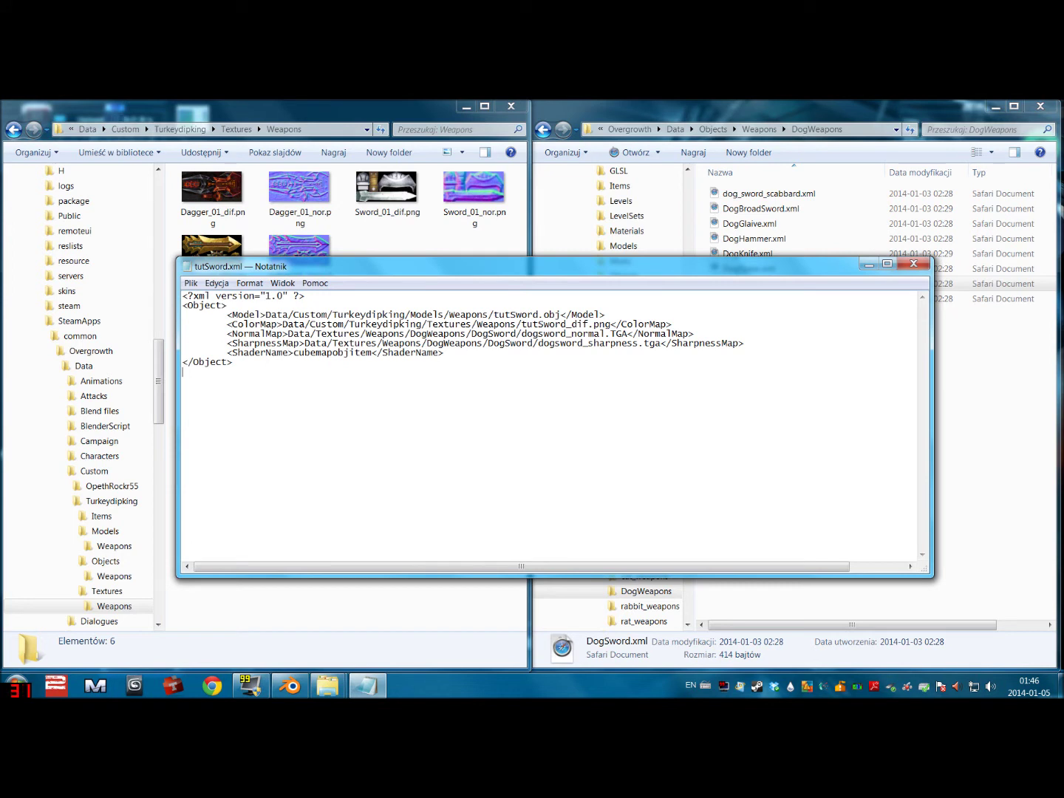
click(316, 335)
text(Custo)
text(m/Turkeydi)
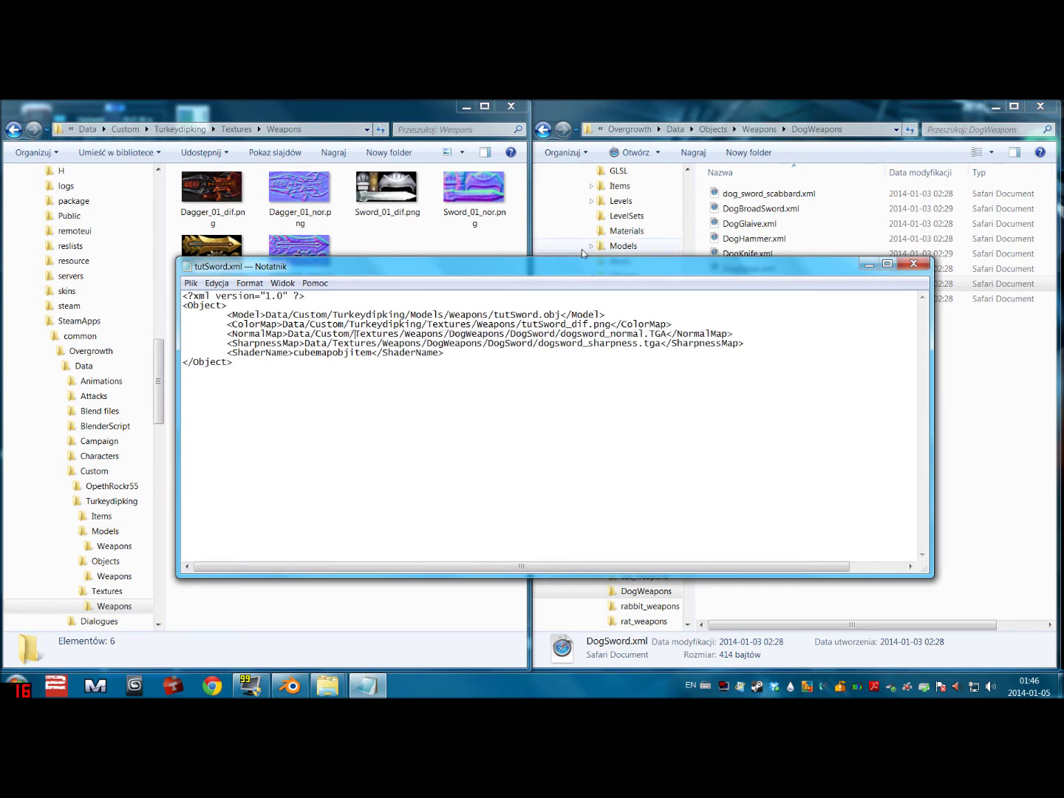
text(pking)
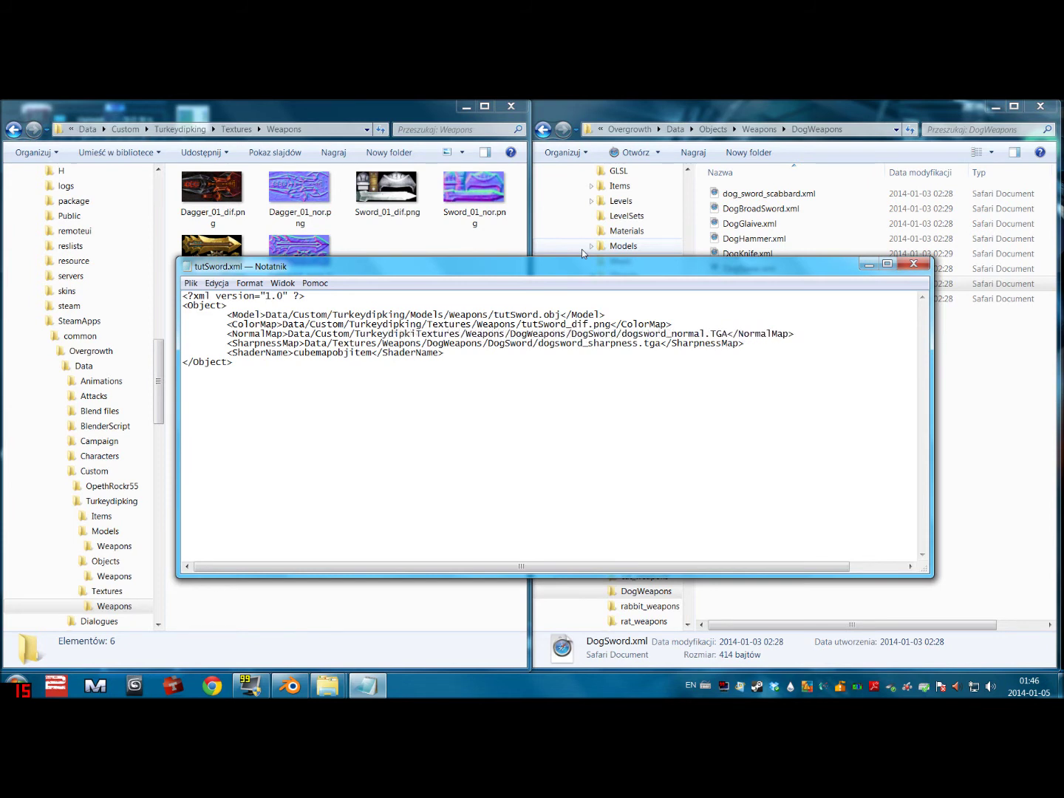
text(/)
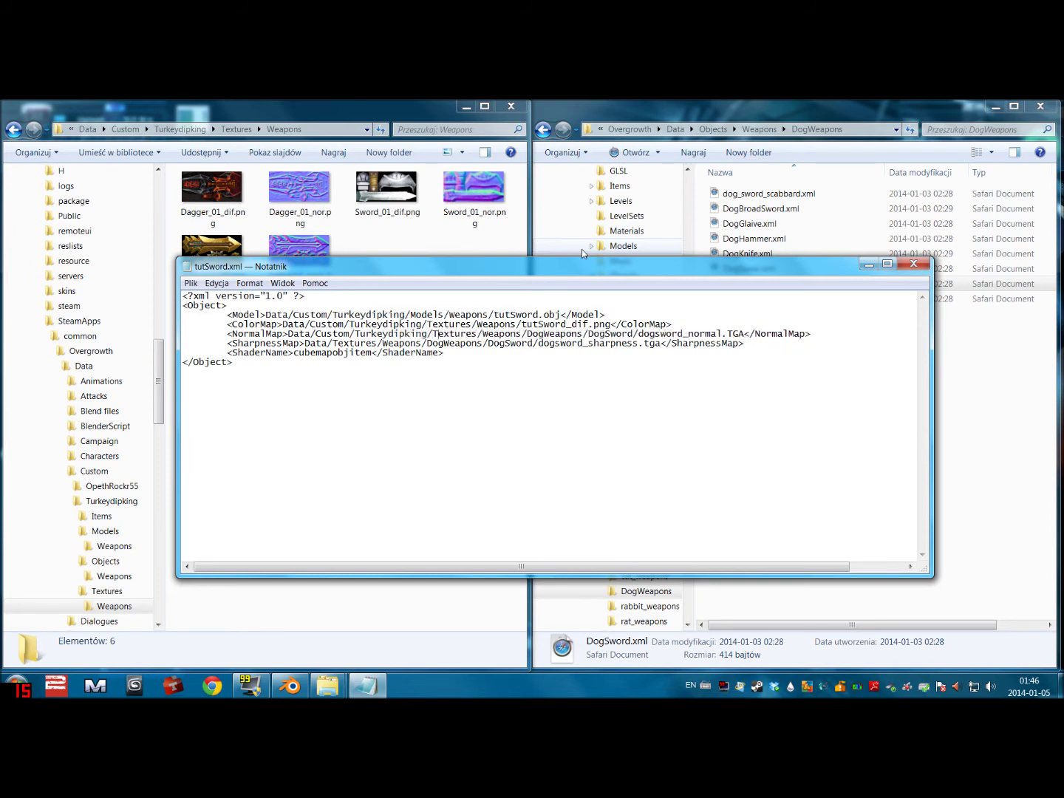
key(shift+Right)
key(shift+Right)
key(shift+Right)
key(shift+Right)
key(shift+Right)
key(shift+Right)
key(shift+Right)
key(shift+Right)
key(shift+Right)
key(shift+Right)
key(shift+Right)
key(shift+Right)
key(shift+Right)
key(shift+Right)
key(shift+Right)
key(shift+Right)
key(shift+Right)
key(shift+Right)
key(shift+Right)
key(shift+Right)
key(shift+Right)
key(shift+Right)
key(shift+Right)
key(shift+Right)
key(shift+Right)
key(shift+Right)
key(shift+Right)
key(shift+Right)
key(shift+Right)
key(shift+Right)
key(shift+Right)
key(shift+Right)
key(shift+Right)
key(shift+Right)
key(shift+Right)
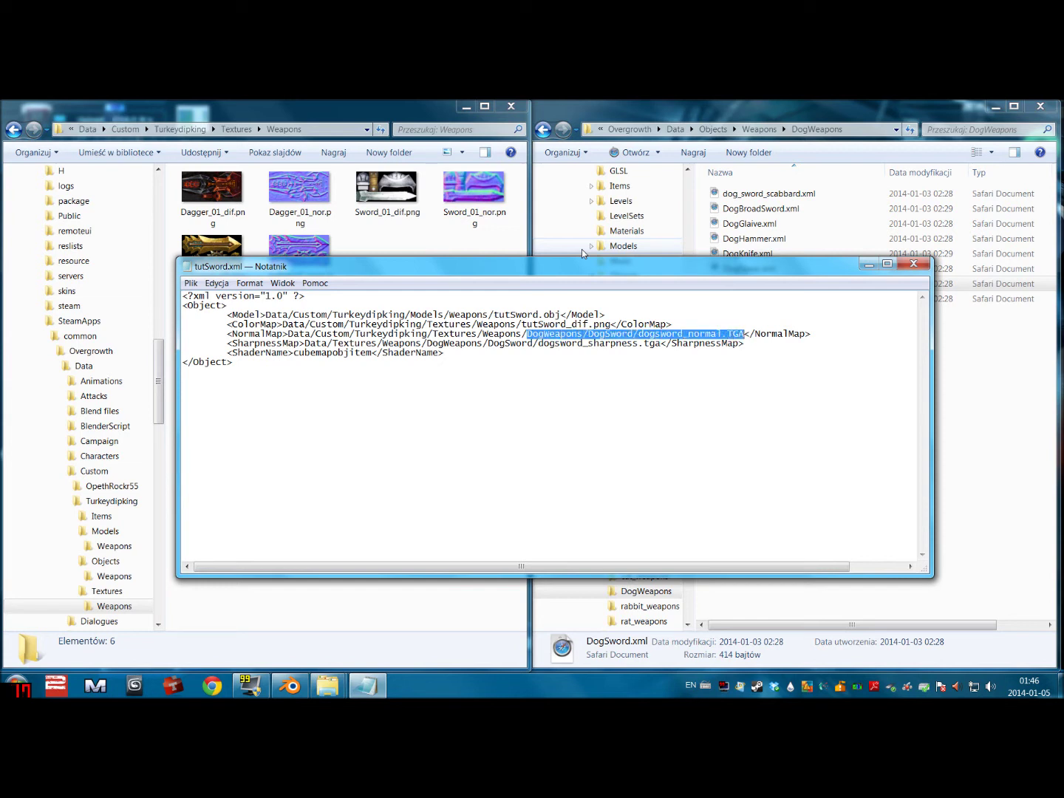
key(Delete)
text(tutSword_norm.png)
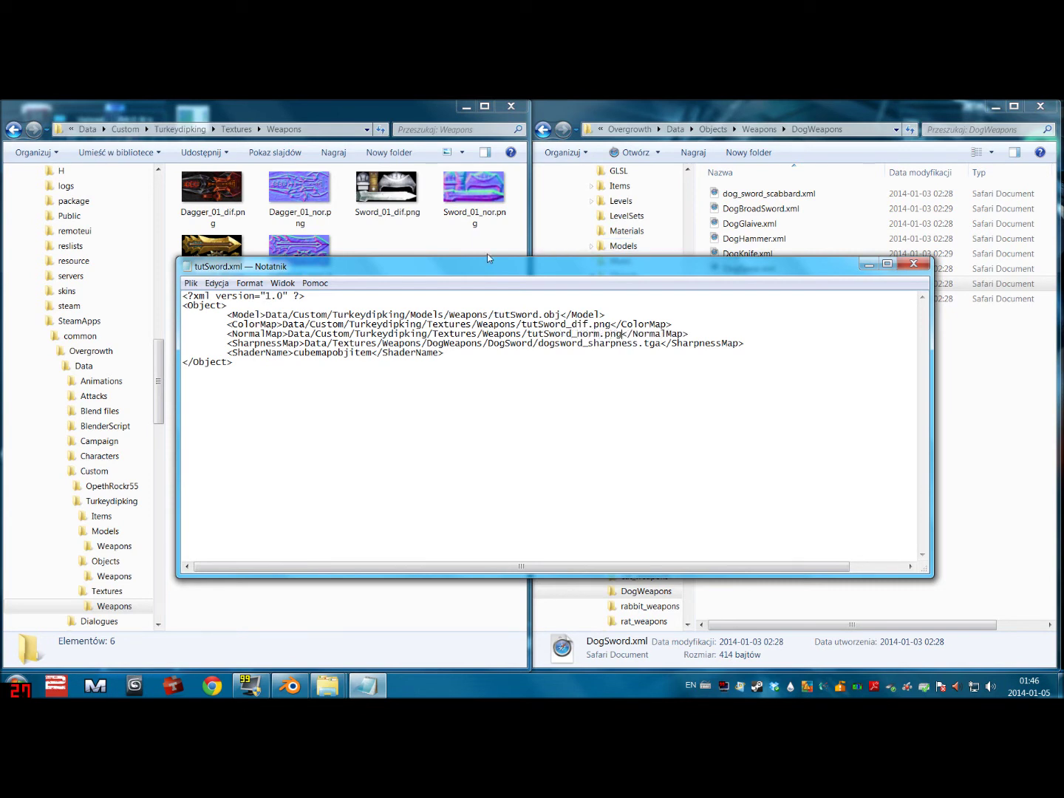
Change the SharpnessMap path to Data/Custom/Turkeydipking/Textures/Weapons/tutSword_dif.png, and save and close tutSword.xml
drag(499, 288, 530, 356)
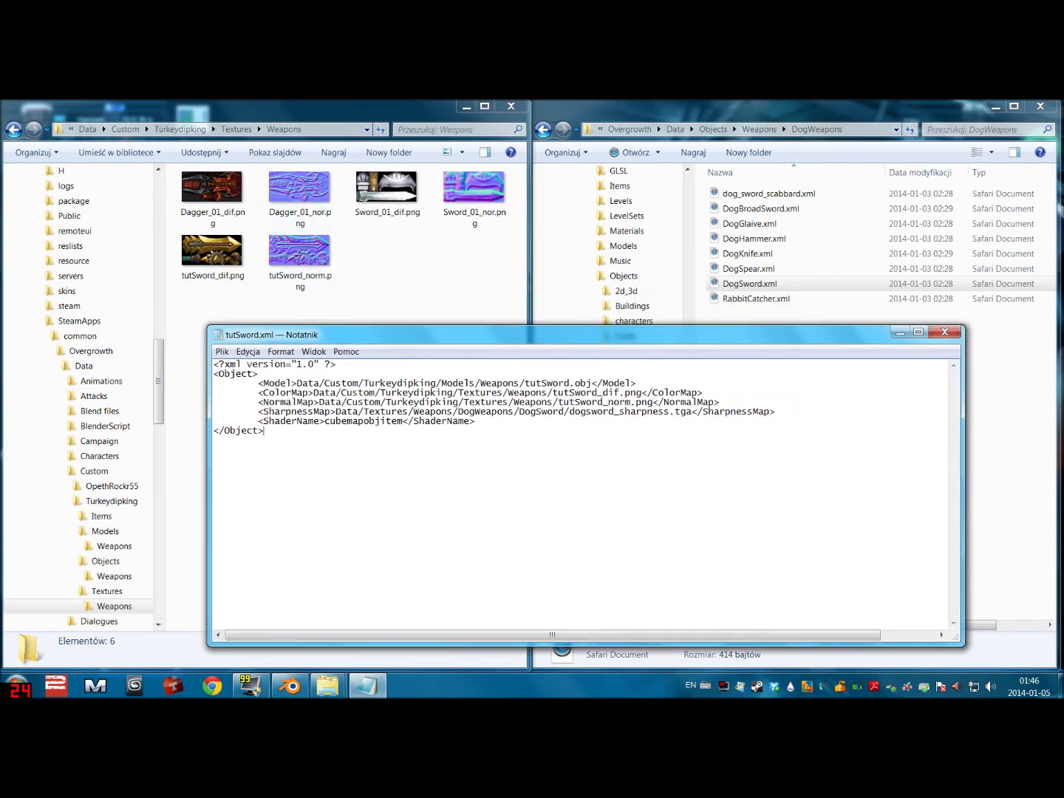
text(Cust)
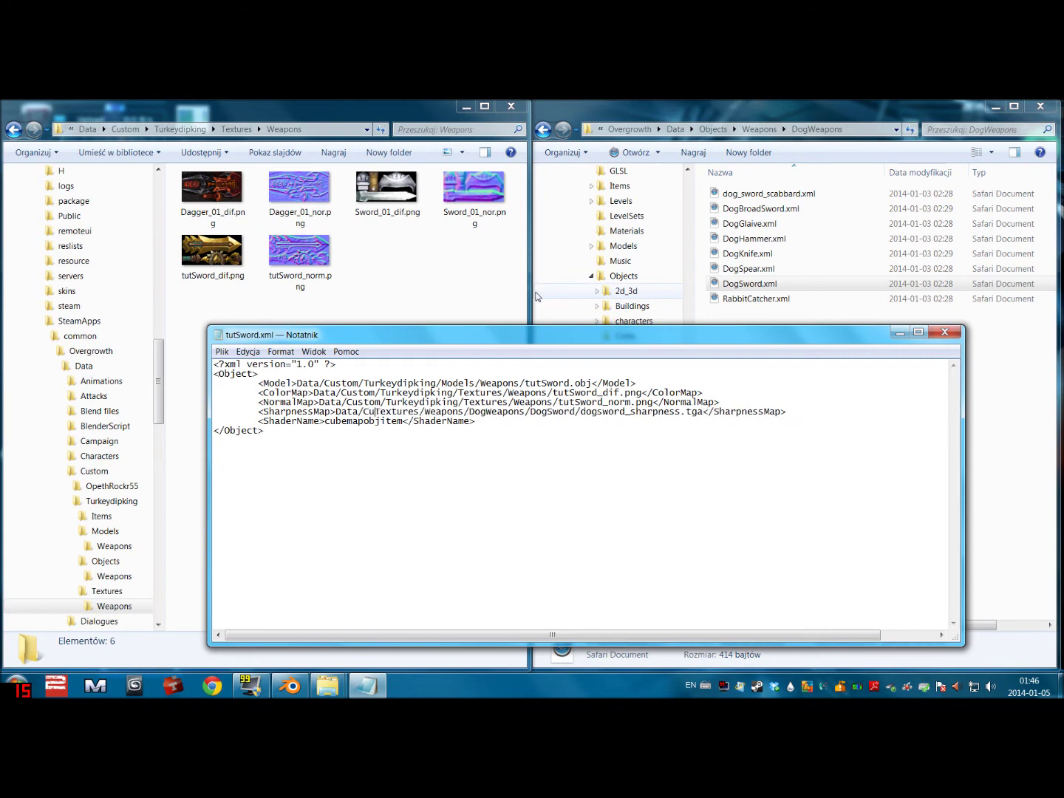
text(om/Turkeydipking/)
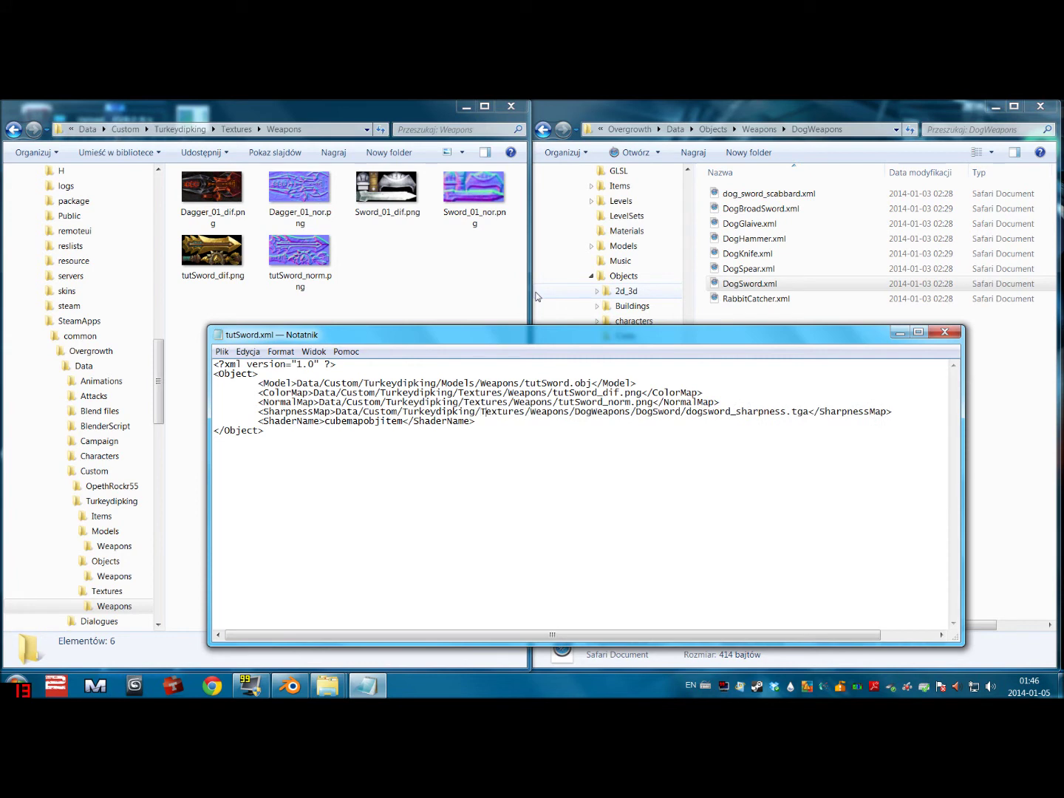
key(shift+Right)
key(shift+Right)
key(shift+Right)
key(shift+Right)
key(shift+Right)
key(shift+Right)
key(shift+Right)
key(shift+Right)
key(shift+Right)
key(shift+Right)
key(shift+Right)
key(shift+Right)
key(shift+Right)
key(shift+Right)
key(shift+Right)
key(shift+Right)
key(shift+Right)
key(shift+Right)
key(shift+Right)
key(shift+Right)
key(shift+Right)
key(shift+Right)
key(shift+Right)
key(shift+Right)
key(shift+Right)
key(shift+Right)
key(shift+Right)
key(shift+Right)
key(shift+Right)
key(shift+Right)
key(shift+Right)
key(shift+Right)
key(shift+Right)
key(shift+Right)
key(shift+Right)
key(shift+Right)
key(shift+Right)
key(shift+Right)
key(shift+Right)
key(shift+Right)
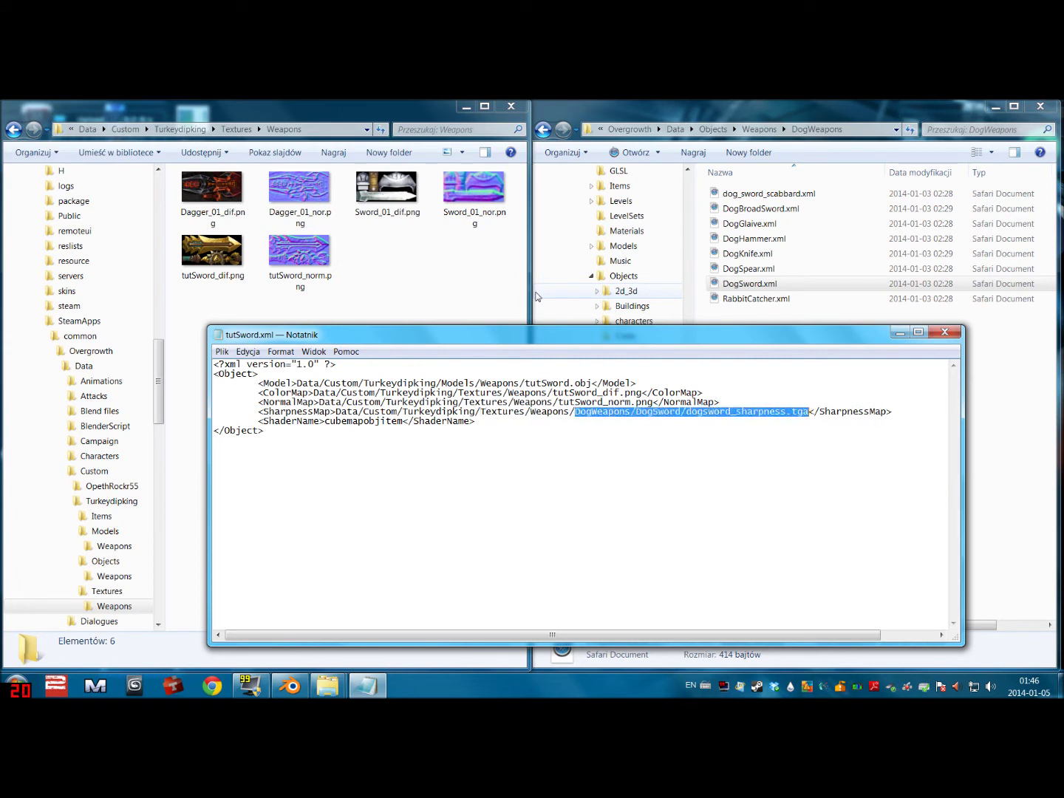
key(Delete)
text(tutSword)
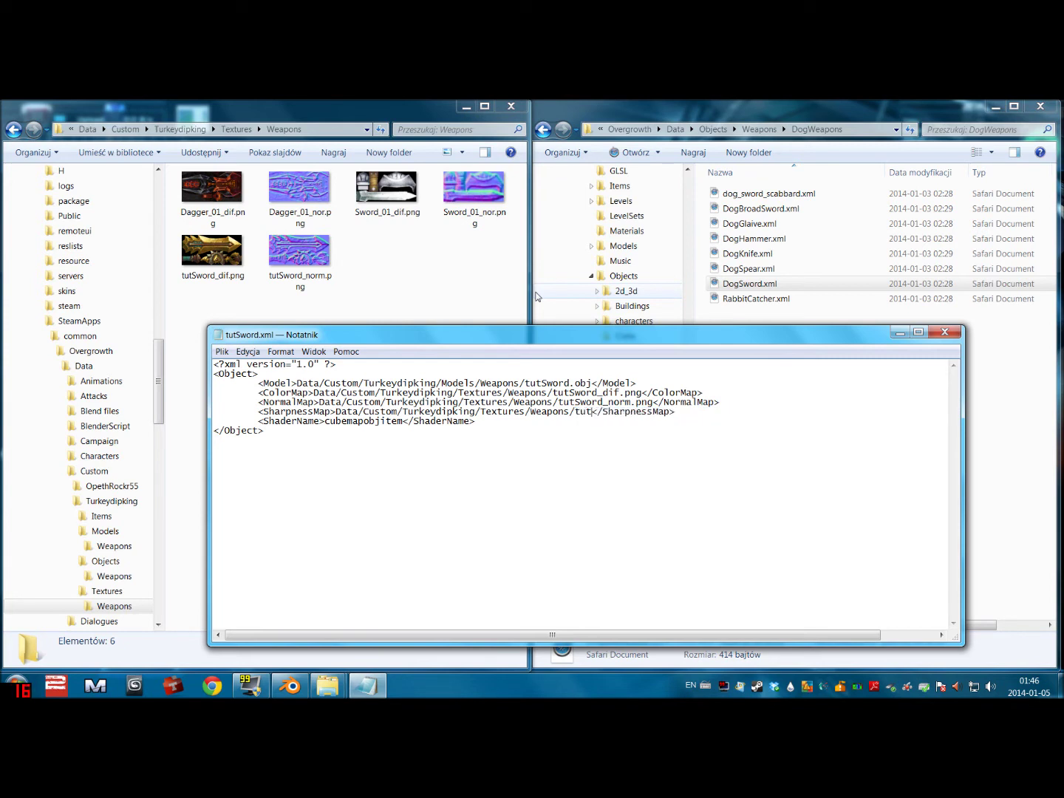
text(_dif.png)
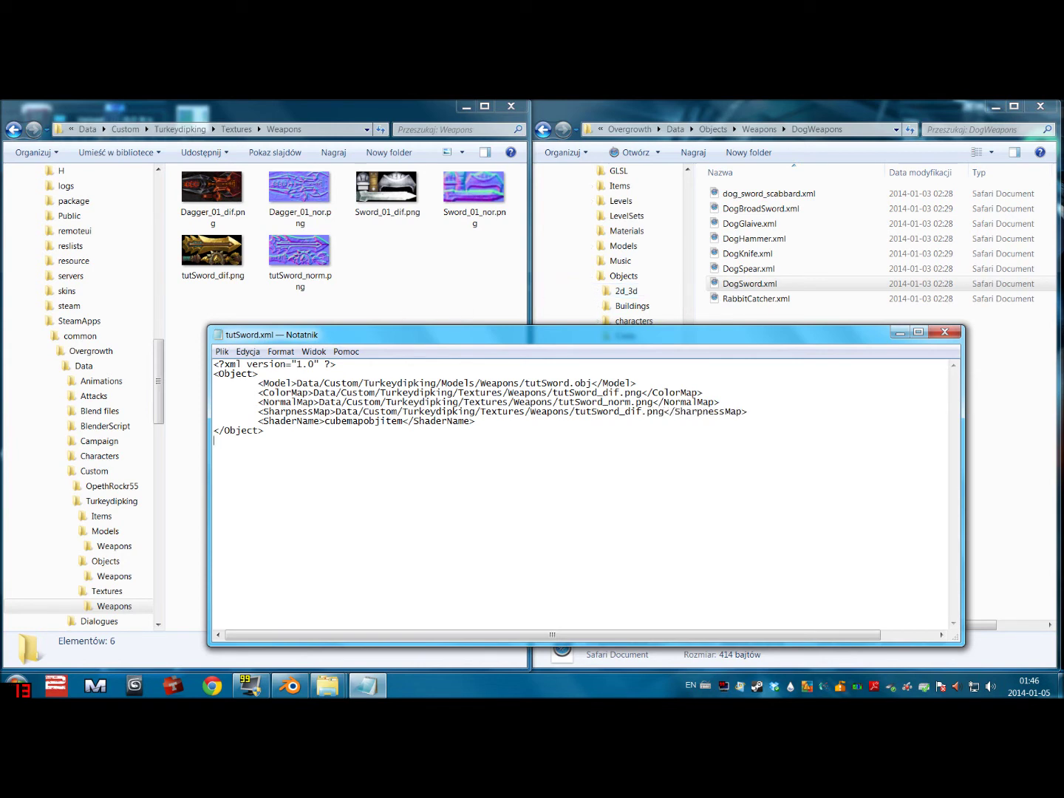
click(945, 332)
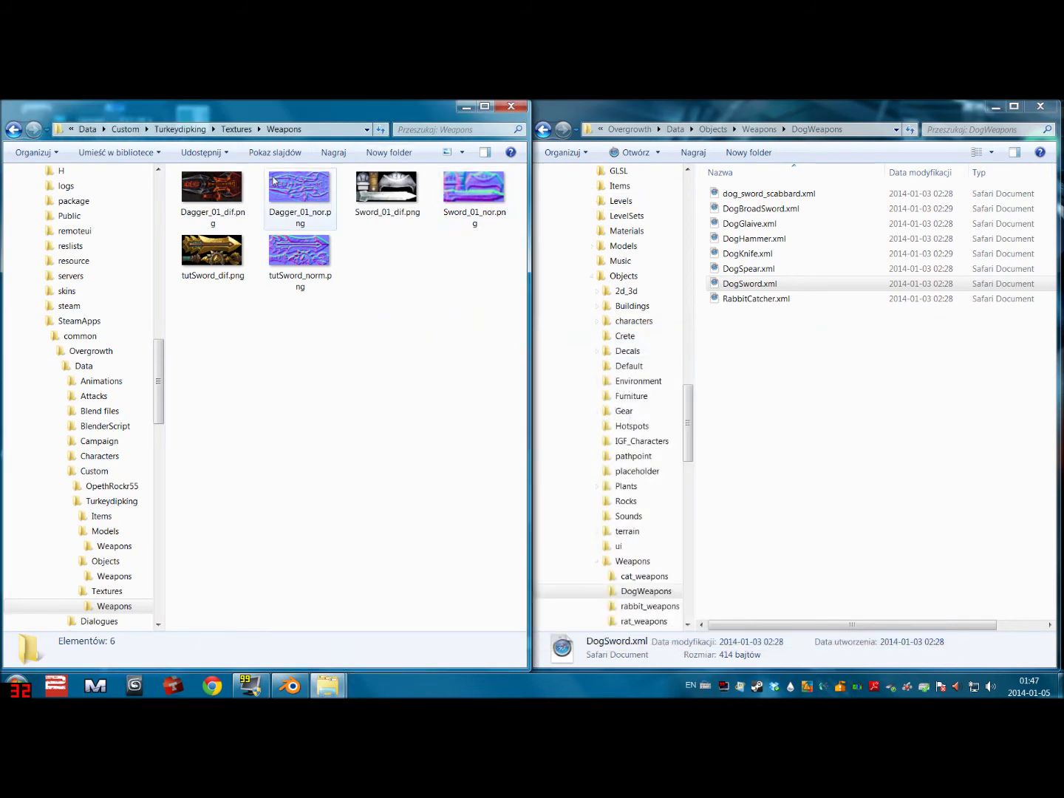
Return to the mod's Objects\Weapons folder to check the edited tutSword.xml
click(182, 130)
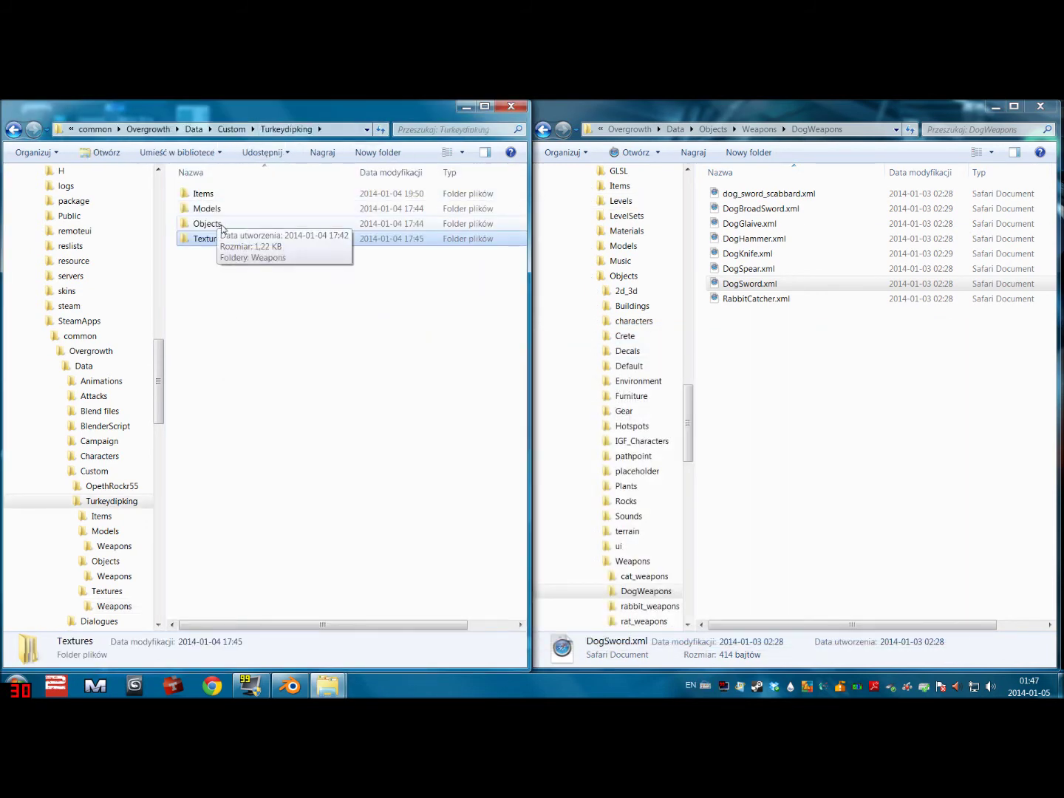
double_click(216, 223)
double_click(210, 196)
click(221, 223)
click(270, 318)
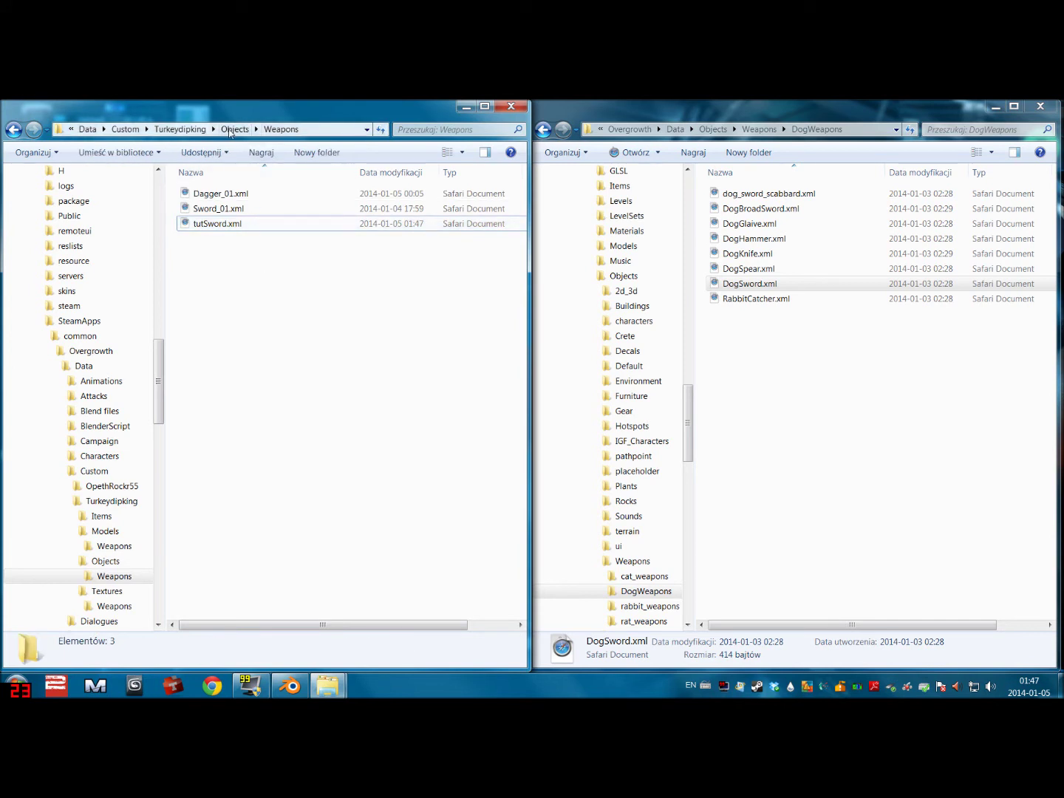
Open the mod's Items\Weapons folder and, alongside it, the game's own Data\Items\DogWeapons folder
click(189, 129)
double_click(222, 193)
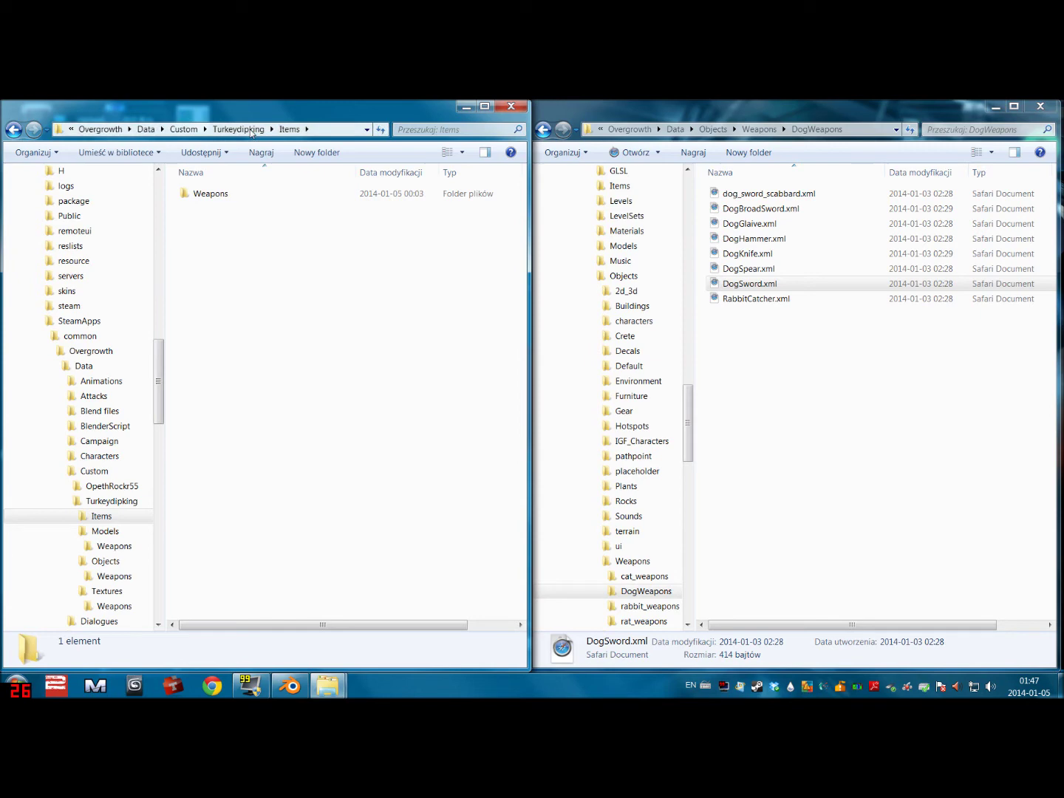
double_click(211, 193)
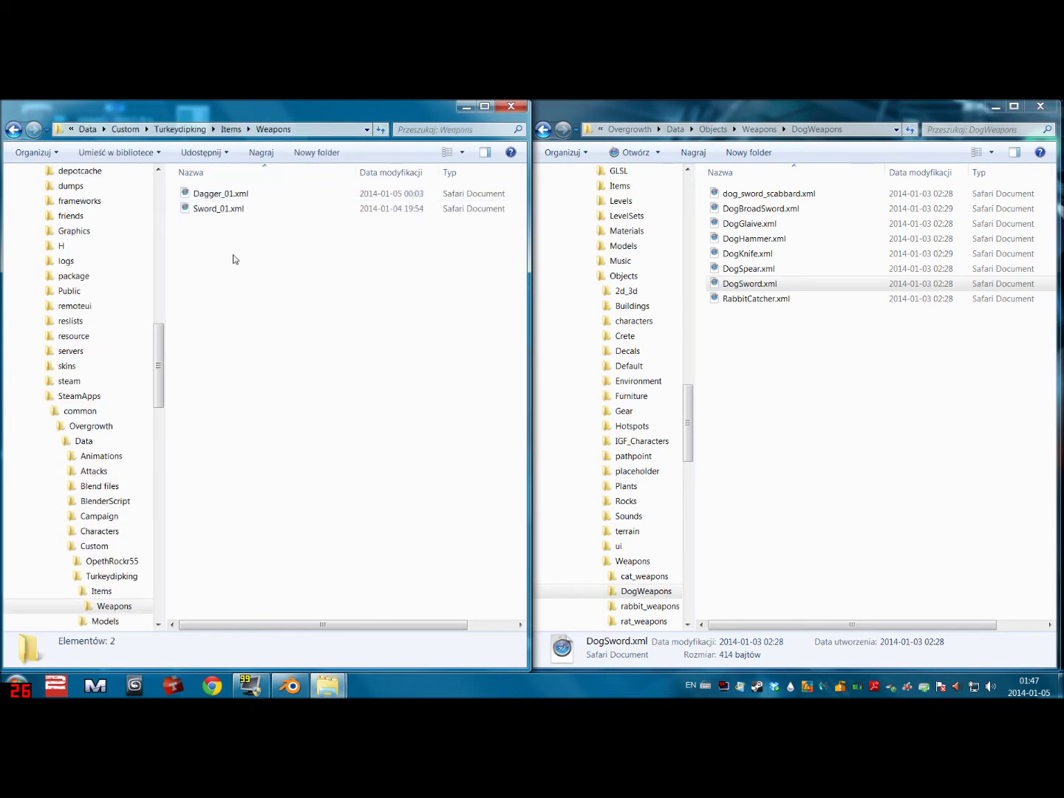
click(805, 380)
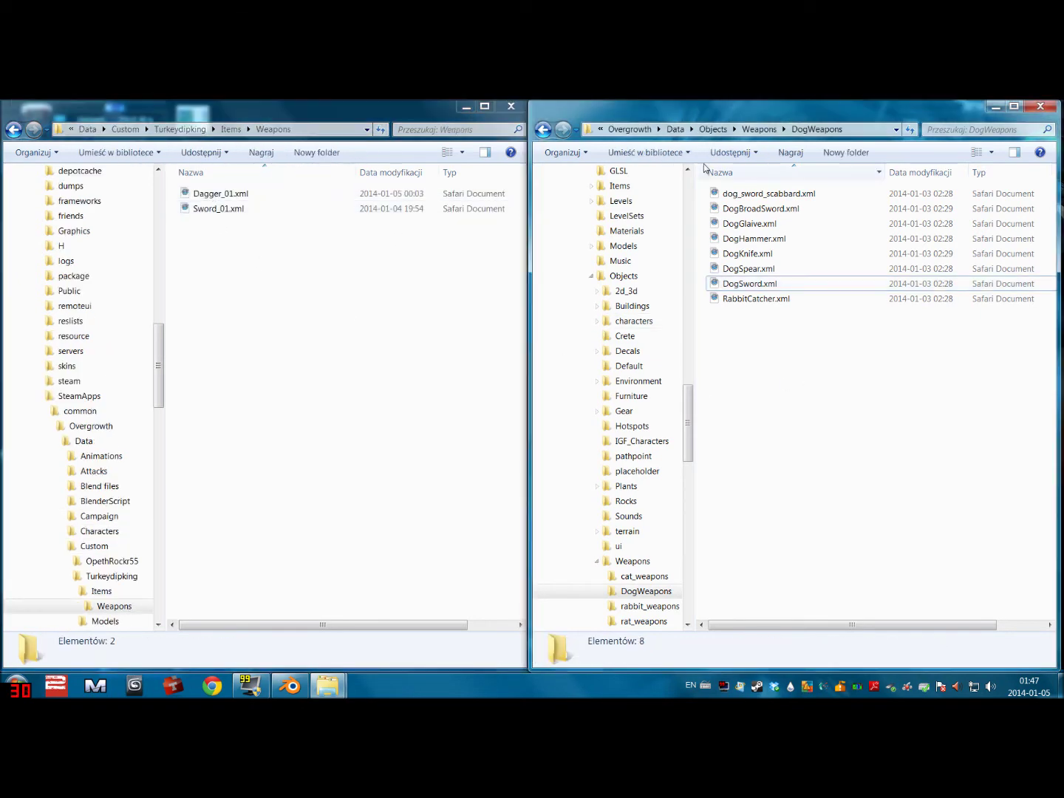
click(675, 130)
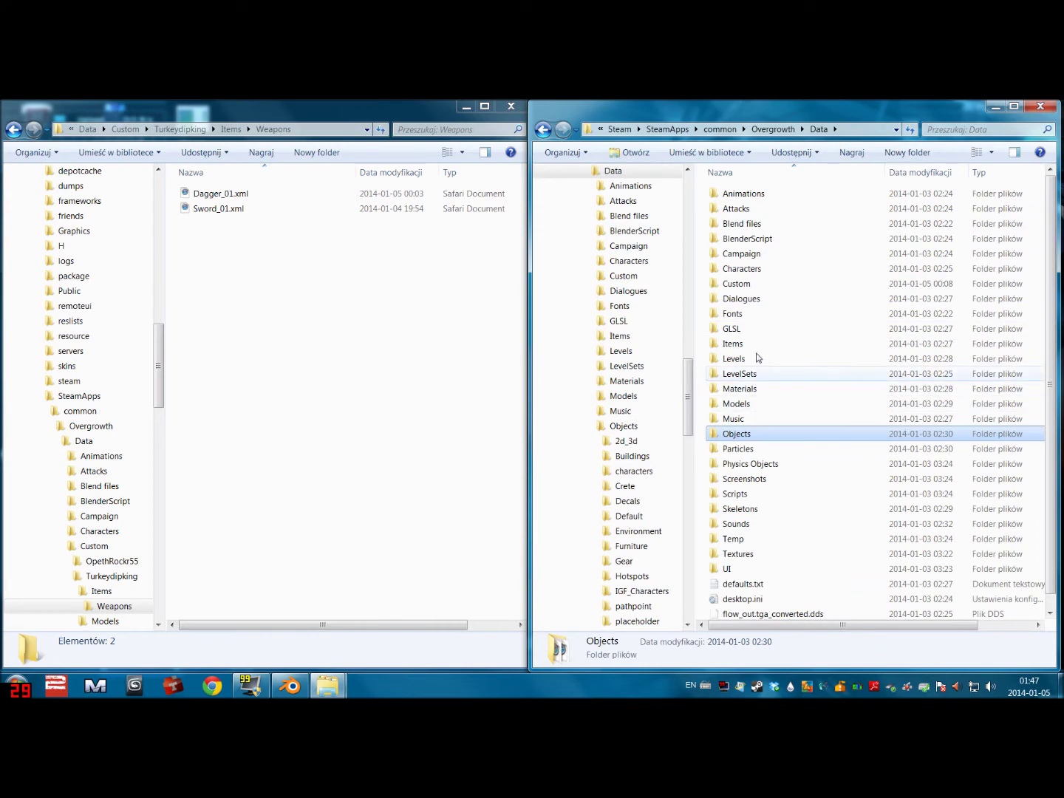
double_click(754, 345)
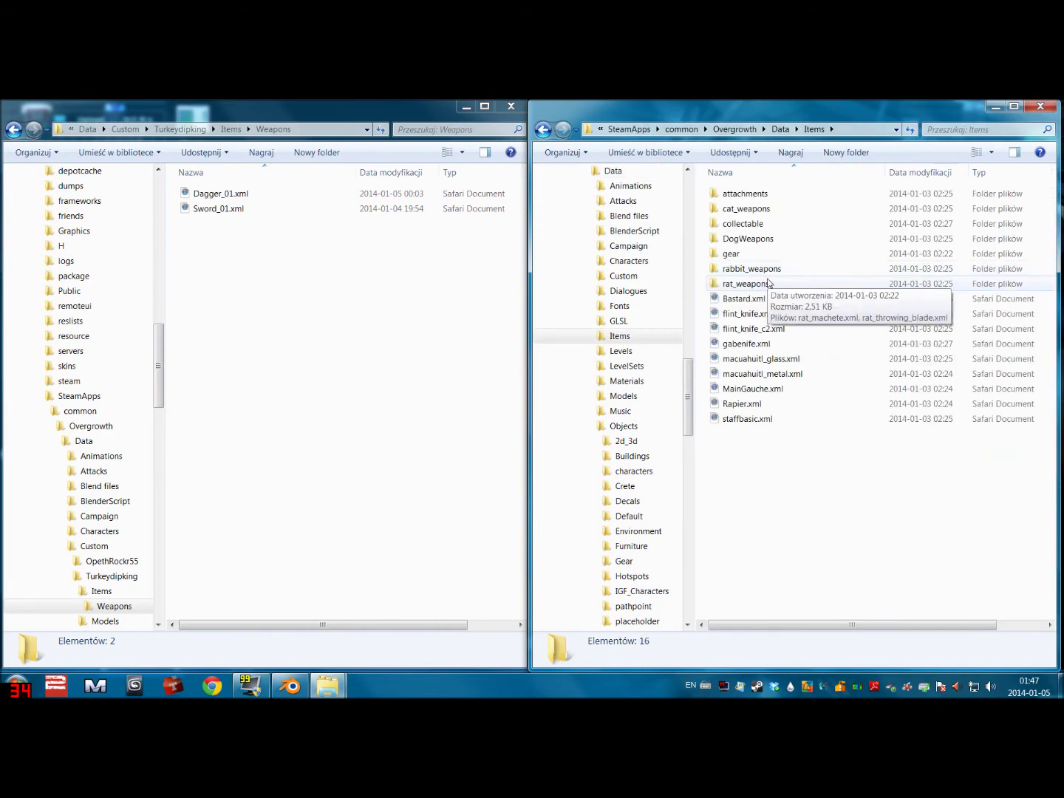
double_click(770, 239)
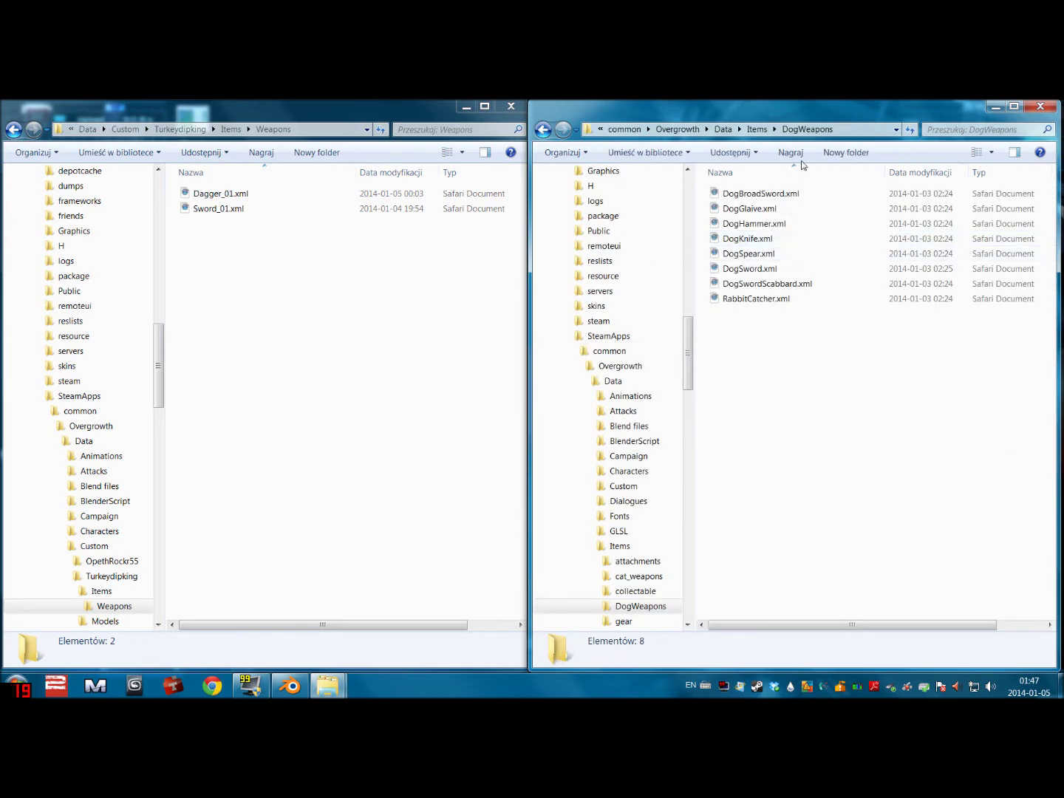
Copy DogSword.xml from the game's Items\DogWeapons folder into the mod's Items\Weapons folder
right_click(798, 269)
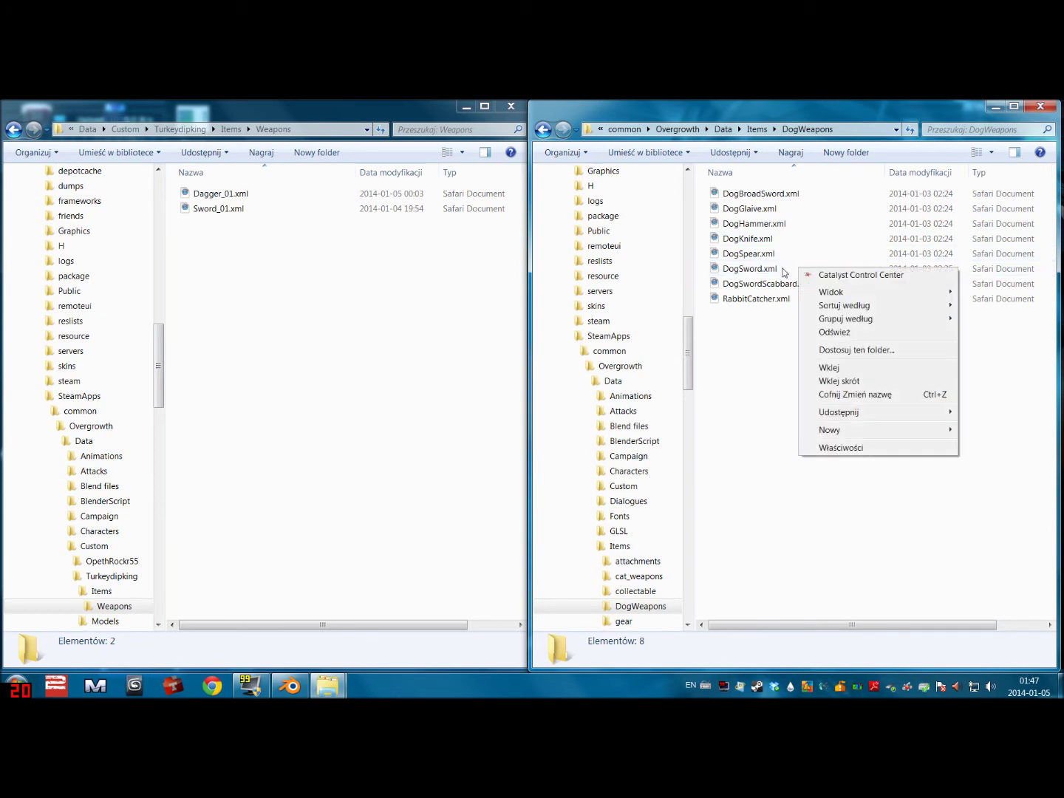
click(746, 269)
right_click(746, 268)
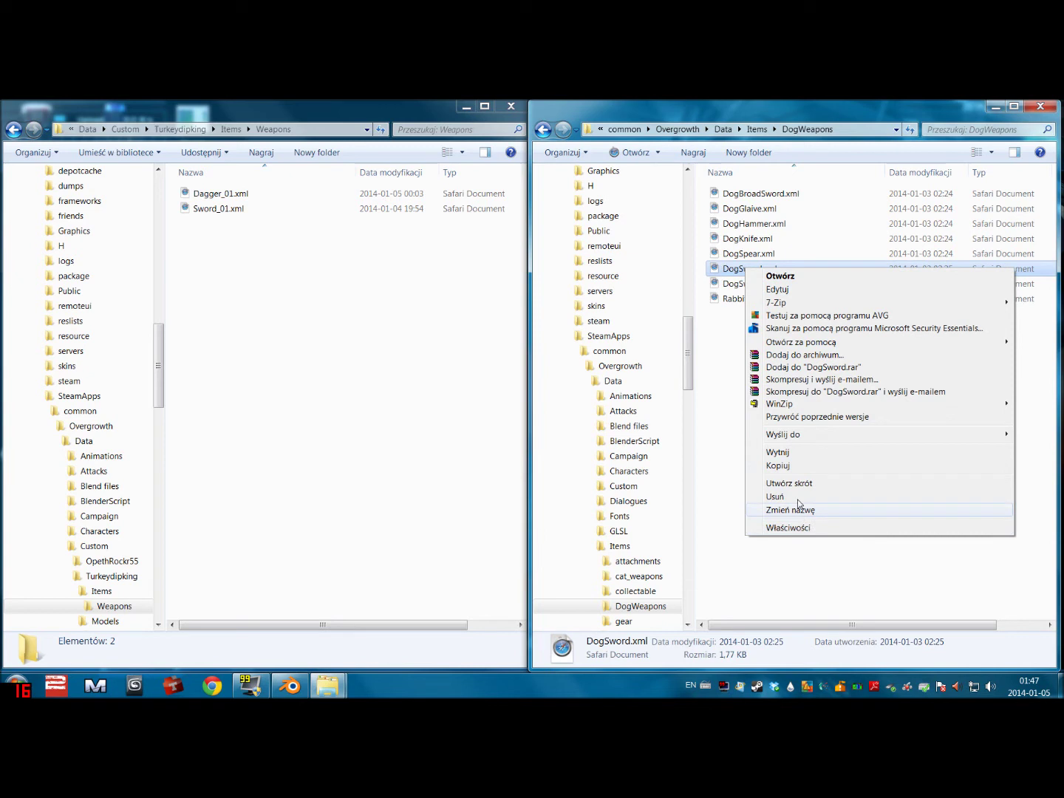
click(796, 465)
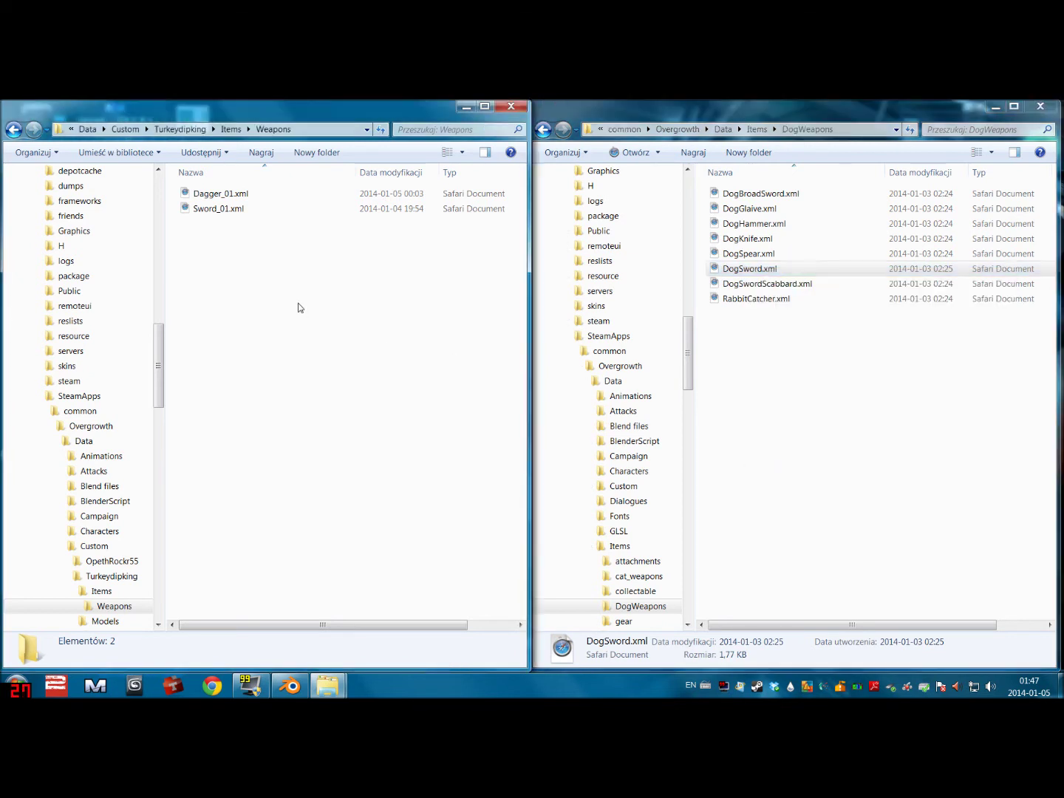
right_click(298, 304)
click(330, 405)
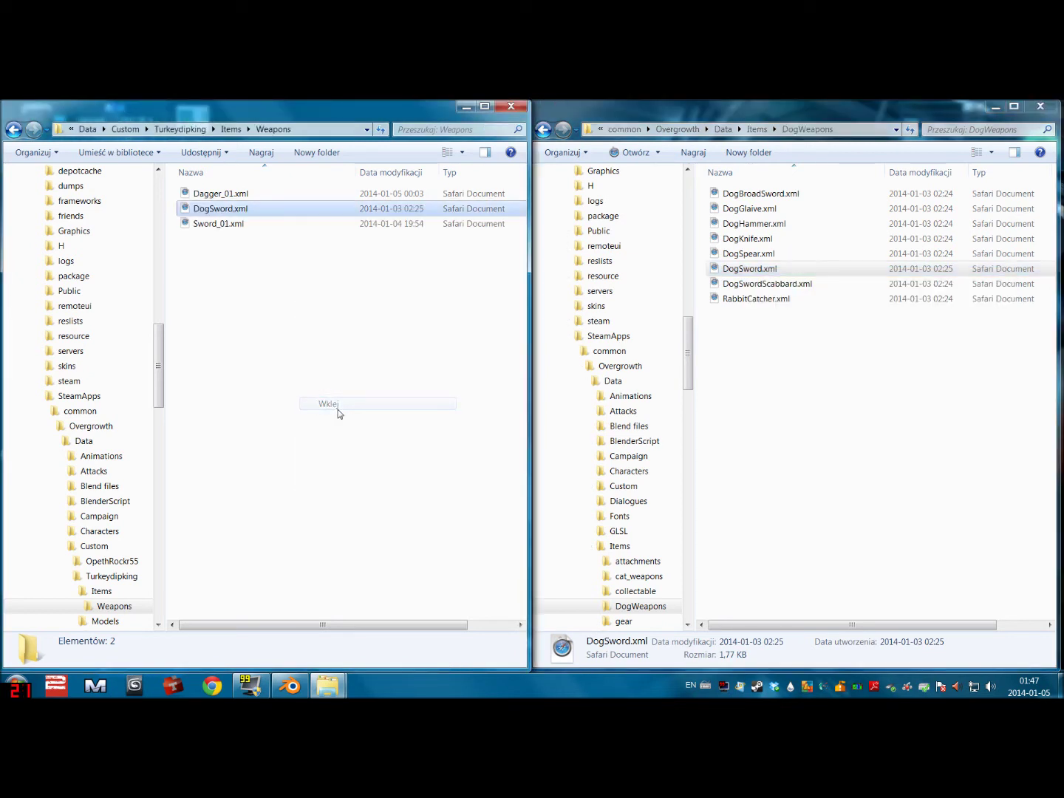
Rename the copied DogSword.xml in the mod's Items\Weapons folder as tutSword.xml
right_click(219, 215)
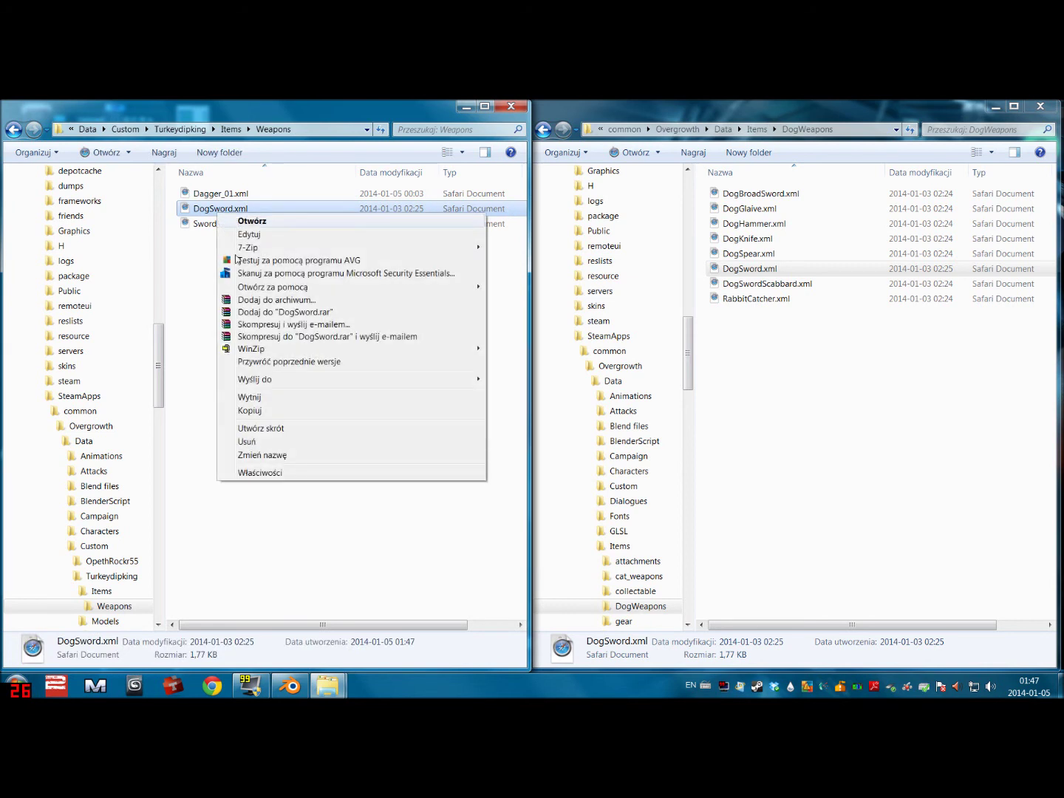
click(284, 453)
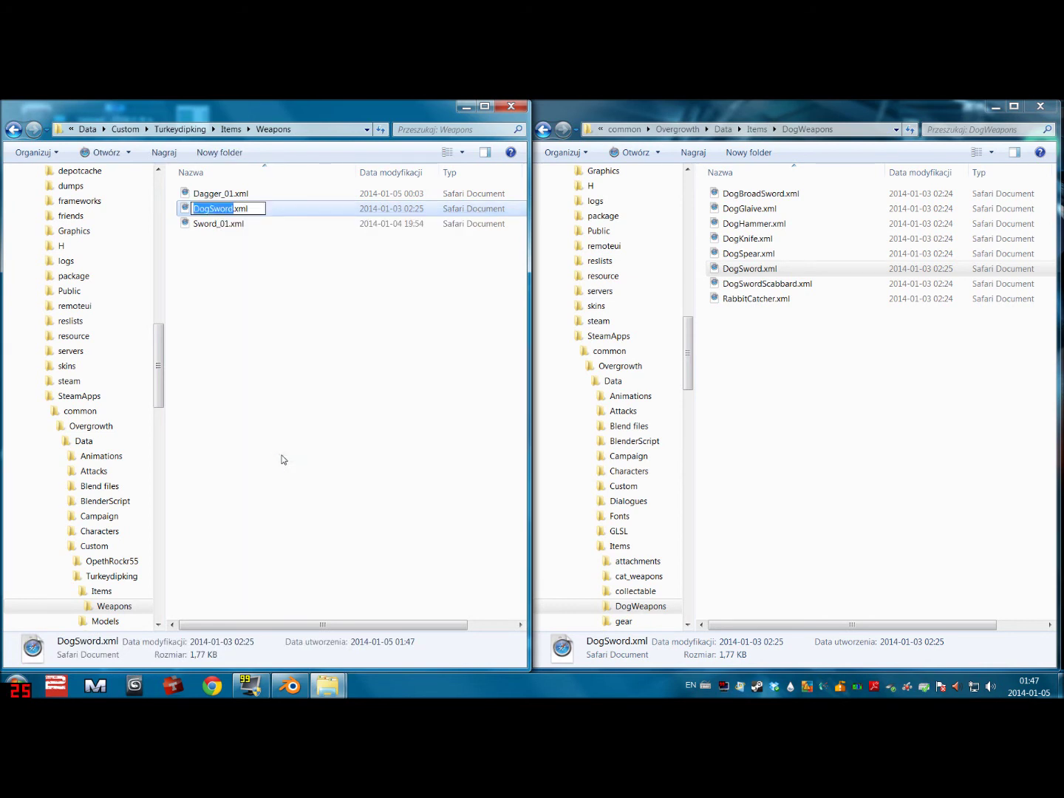
text(tutSword)
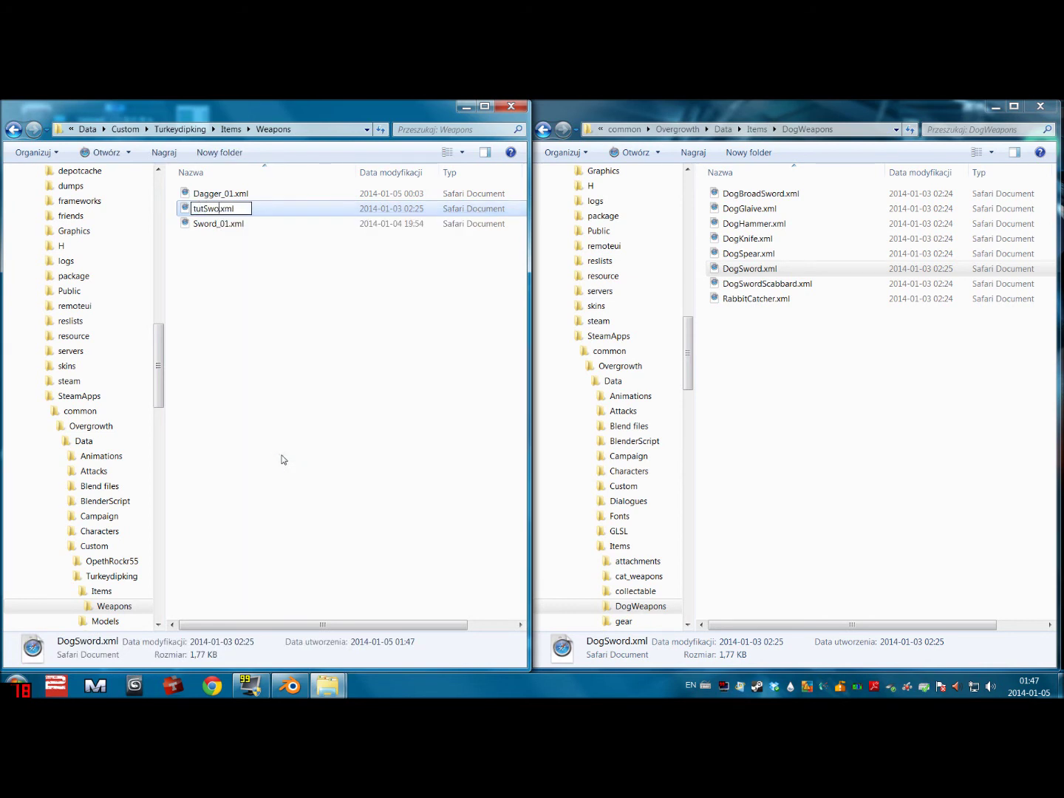
key(Return)
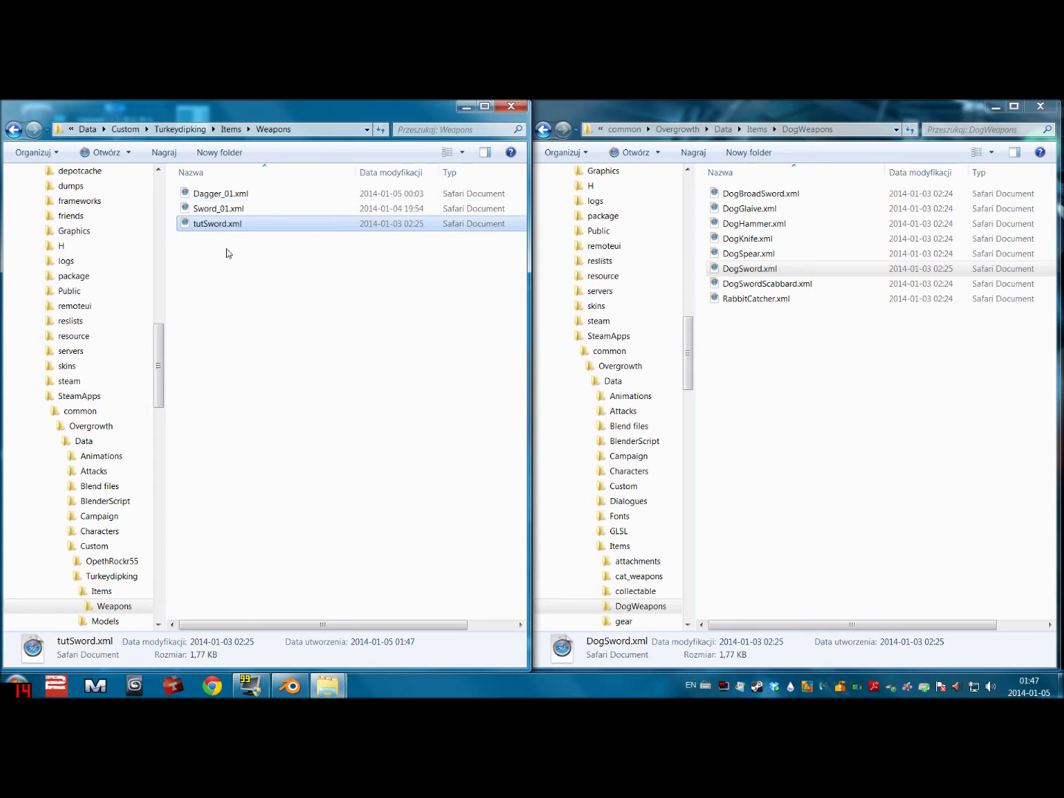
Open the item file tutSword.xml in Notepad (Notatnik) and look through its whole contents
right_click(205, 226)
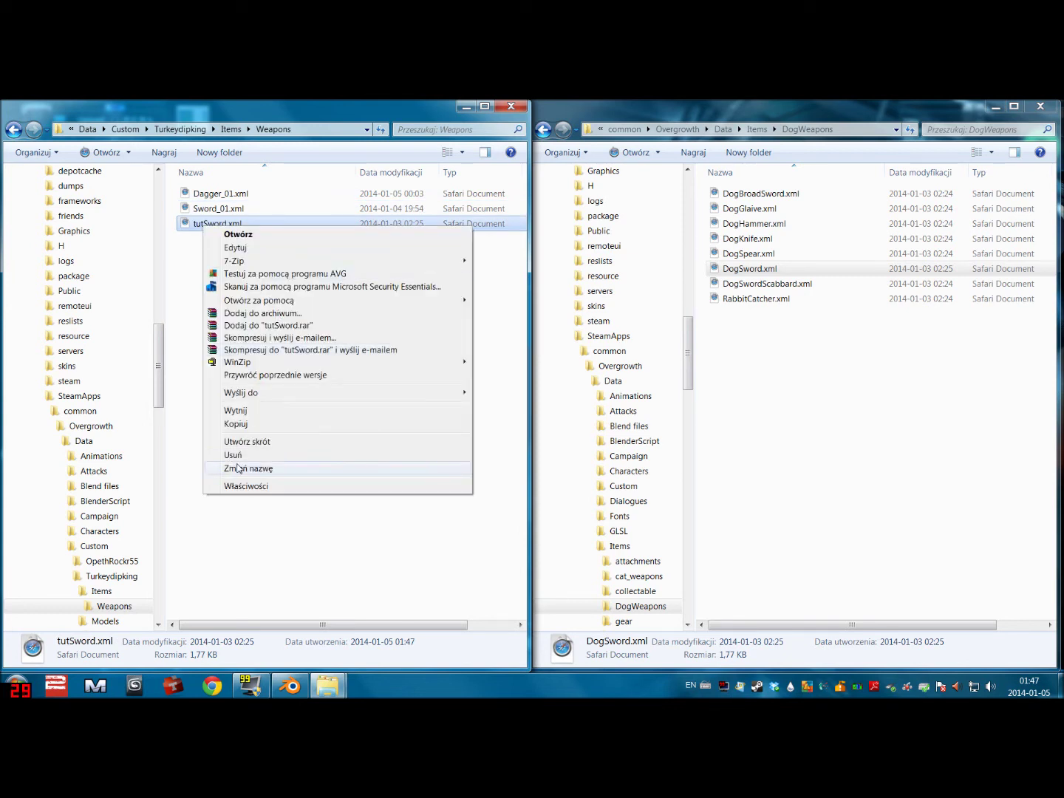
mouse_move(259, 298)
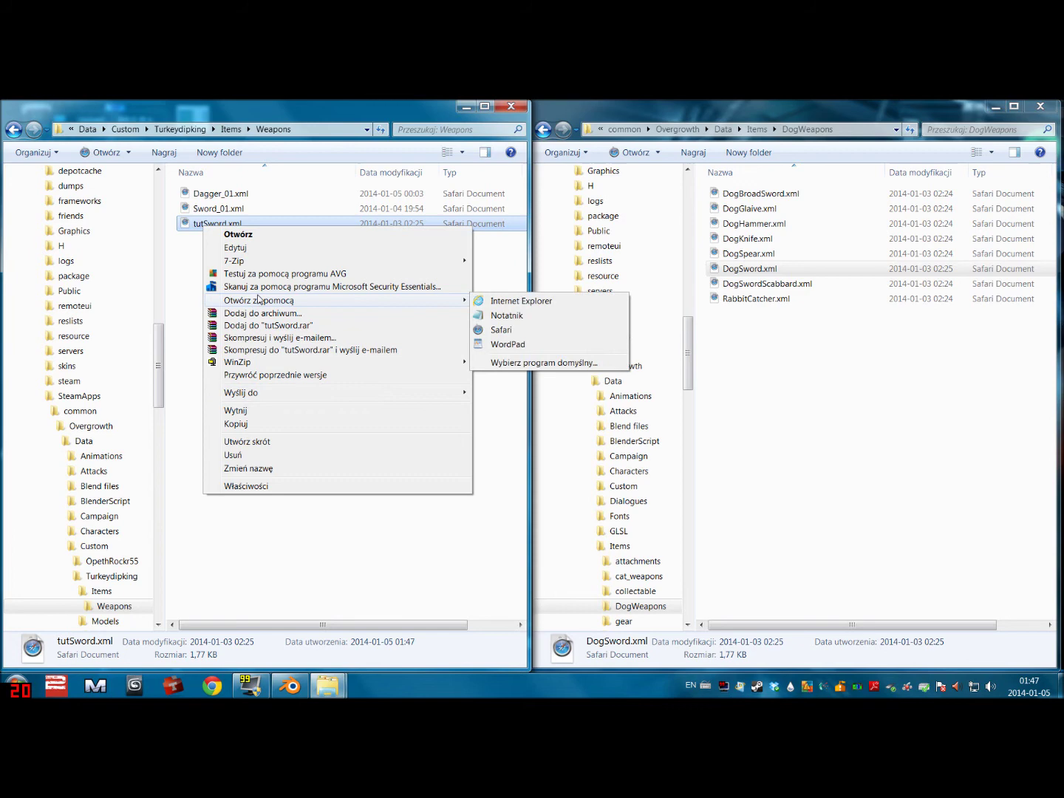
click(513, 321)
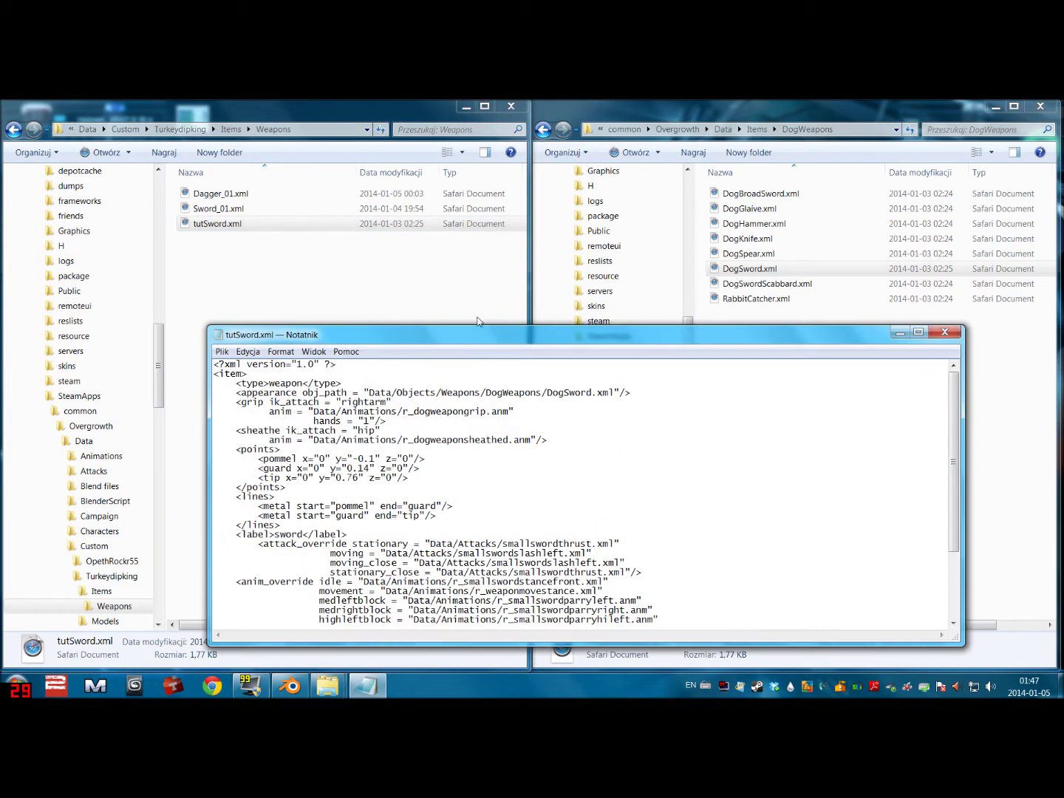
drag(487, 332, 495, 229)
scroll(597, 391, down, 4)
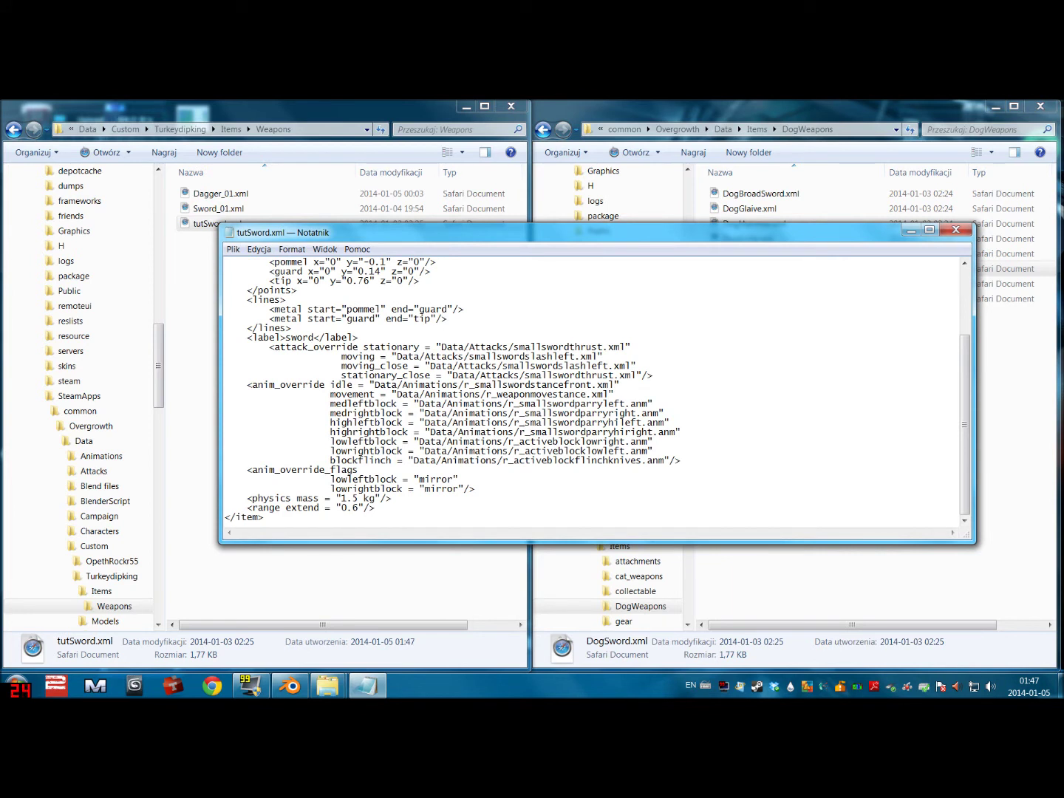
scroll(598, 390, up, 4)
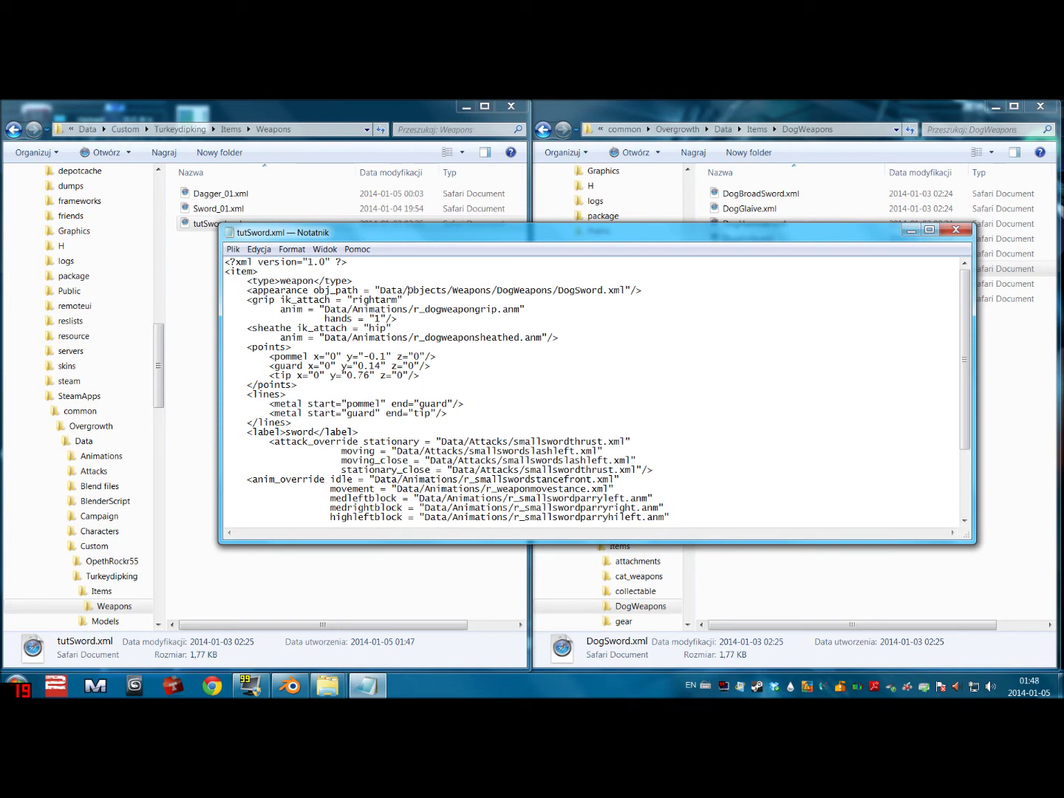
Change the appearance obj_path to Data/Custom/Turkeydipking/Objects/Weapons/tutSword.xml and save the file
text(Custom/)
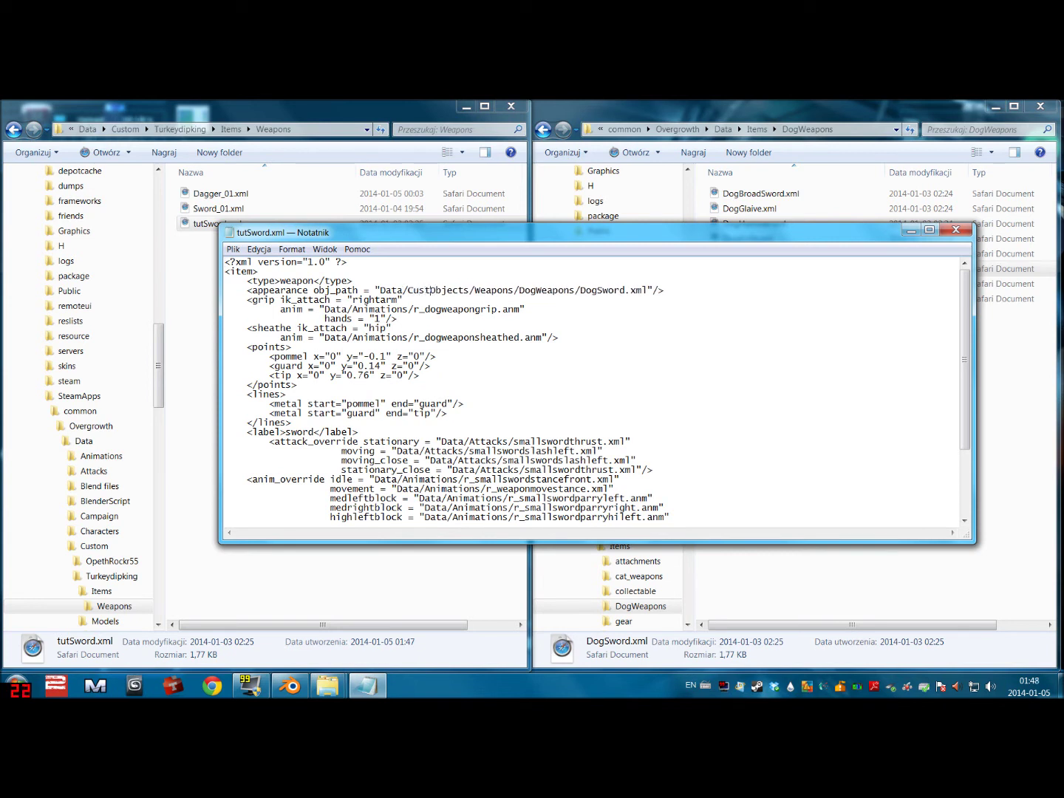
text(Turkeydi)
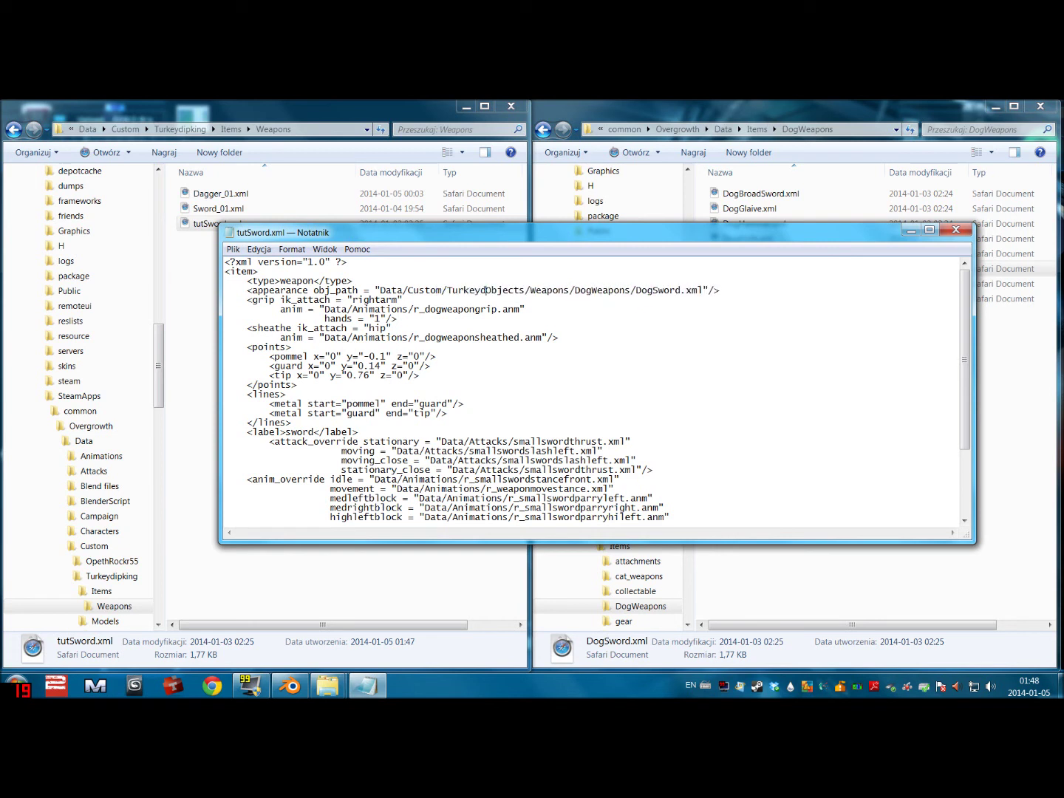
text(pking/)
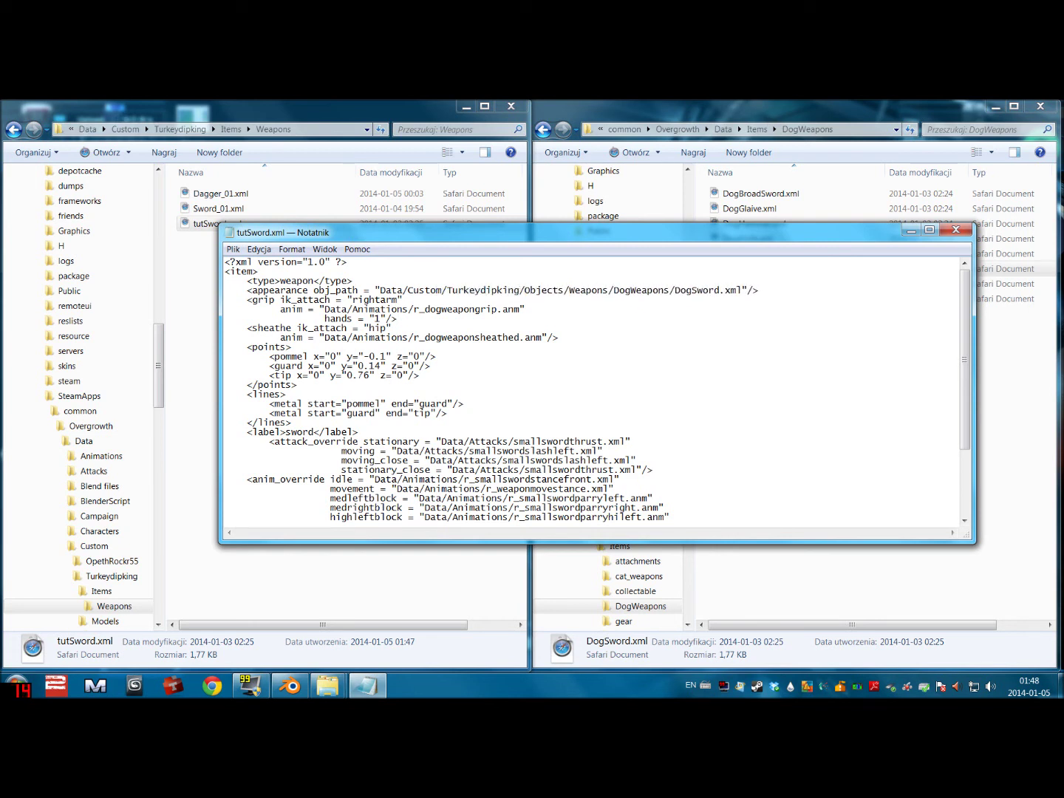
drag(614, 289, 721, 290)
text(tutSword)
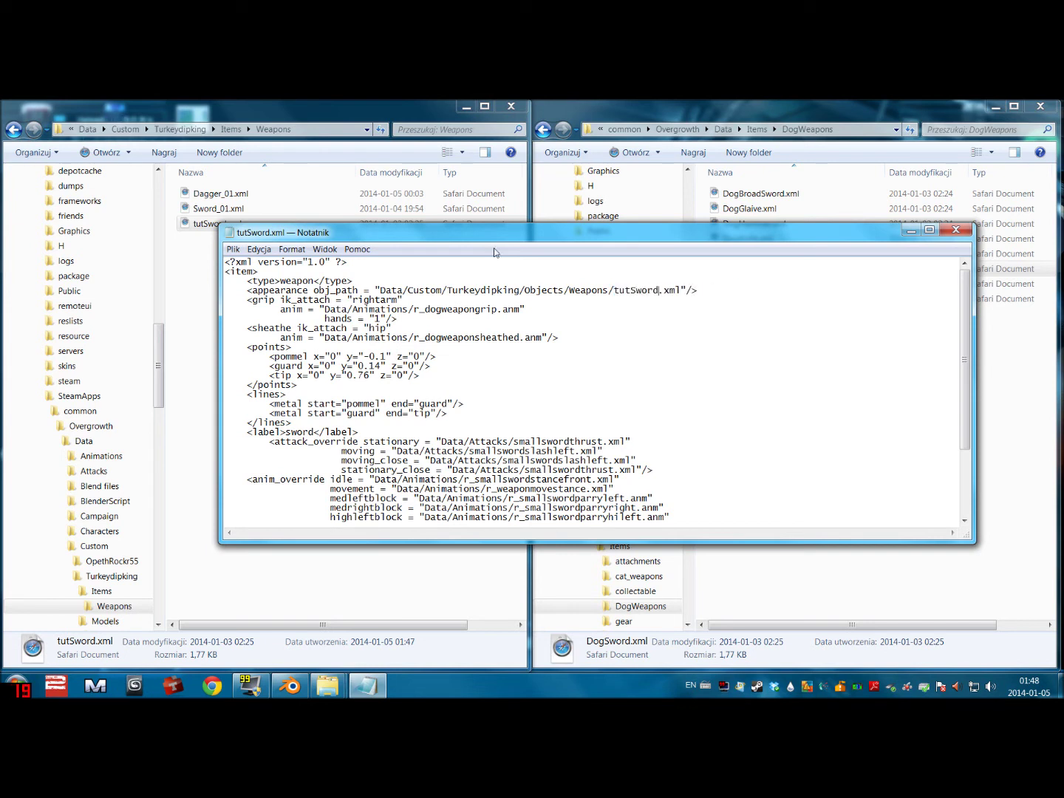
key(ctrl+s)
Check the object file's name in the mod's Objects\Weapons folder against the obj_path, and close the item file
click(181, 130)
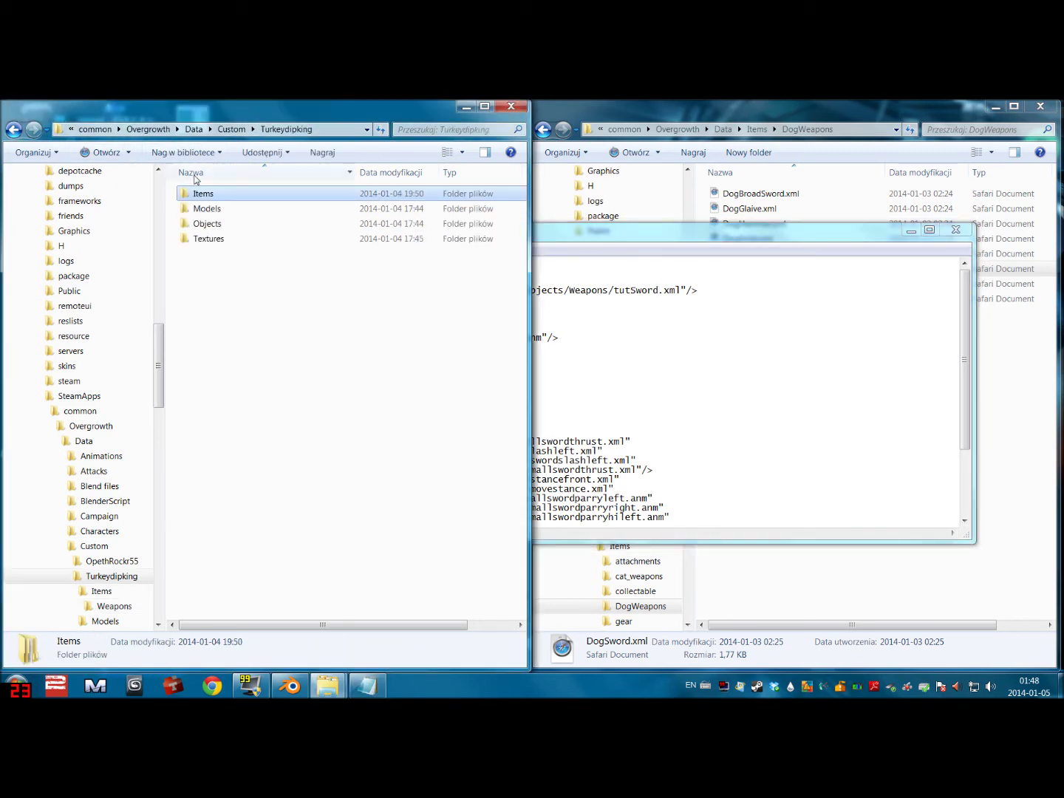
double_click(218, 229)
double_click(206, 197)
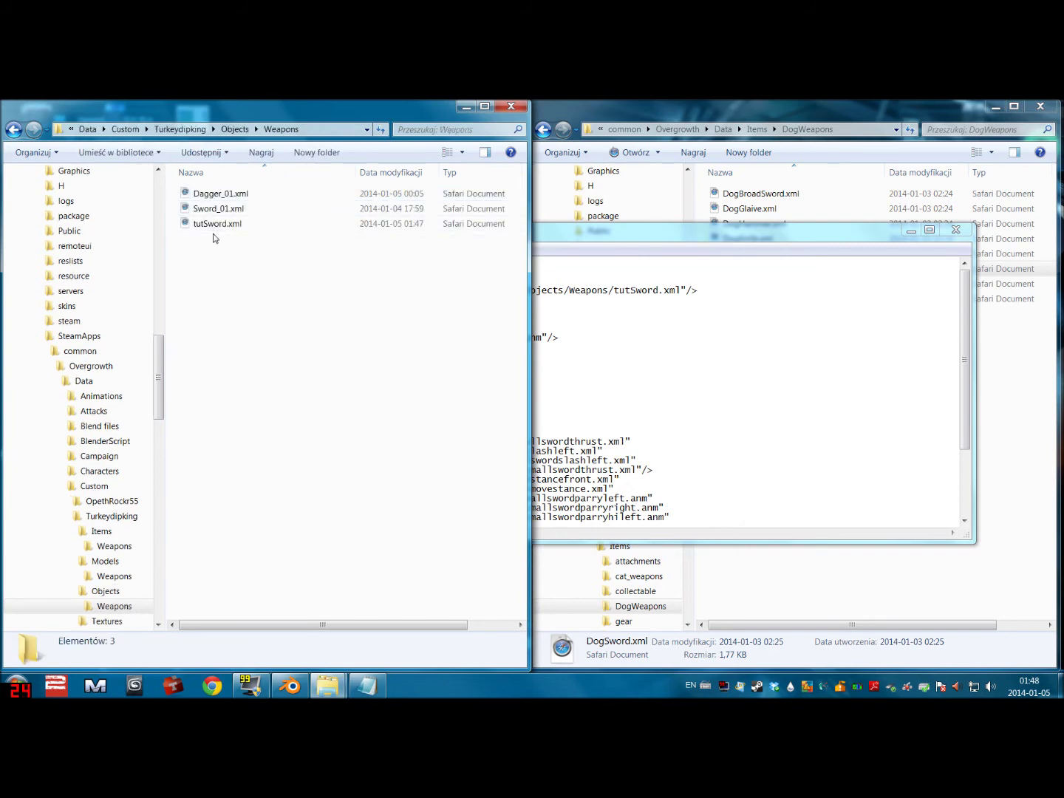
key(alt+Tab)
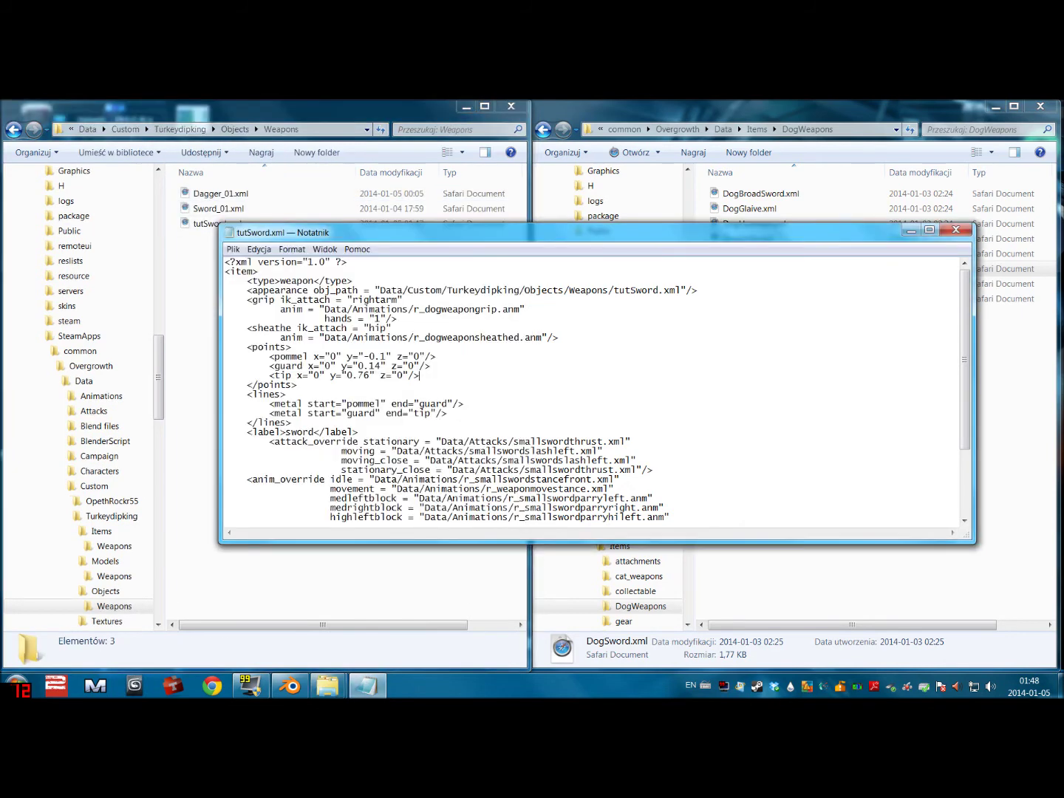
click(946, 236)
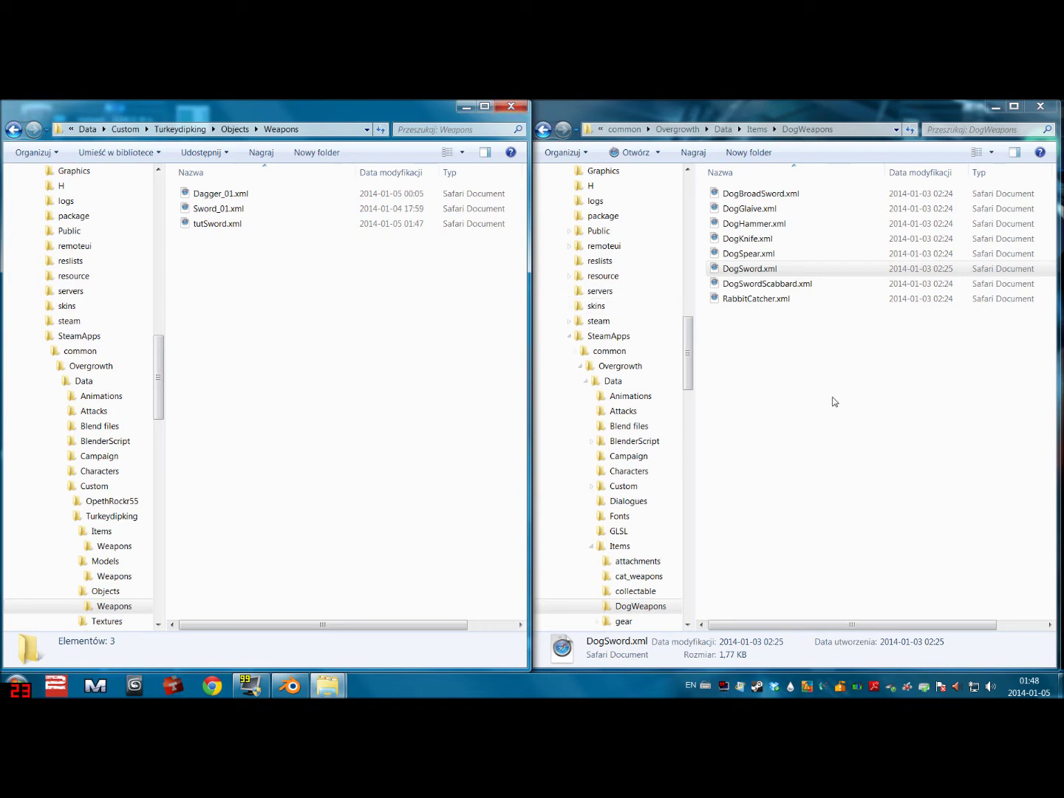
Switch to Blender and examine the sword model's orientation and proportions from several sides
click(290, 686)
middle_drag(610, 336, 722, 300)
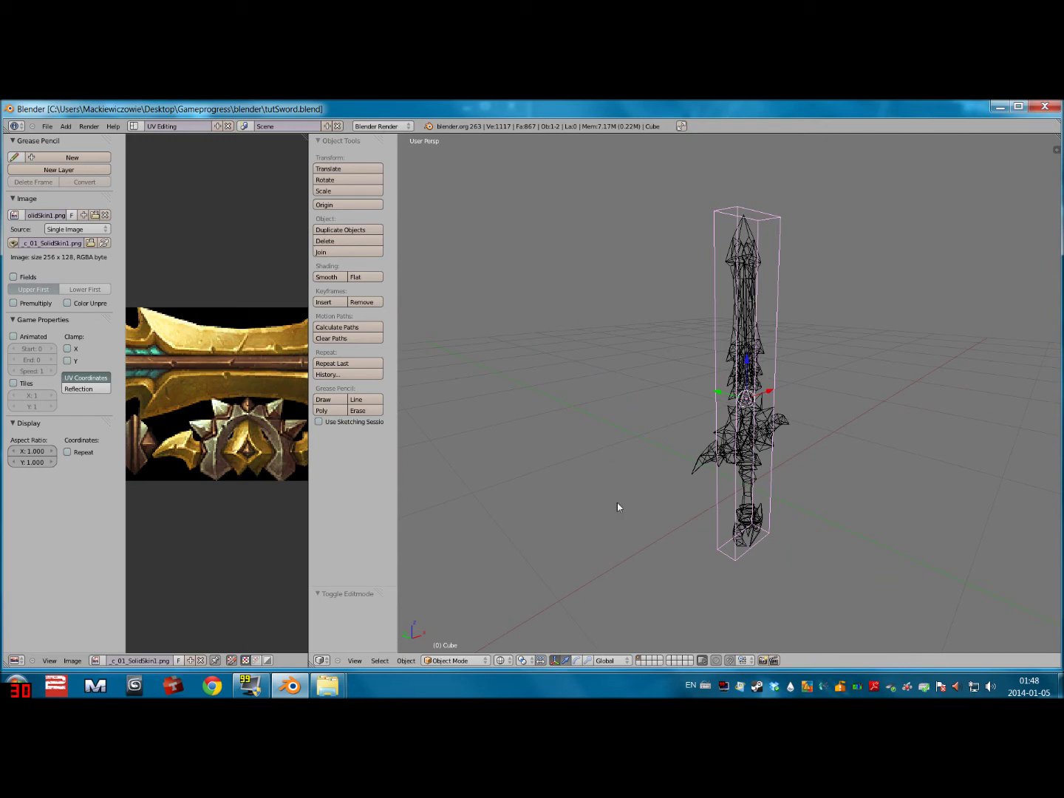
middle_drag(873, 408, 739, 406)
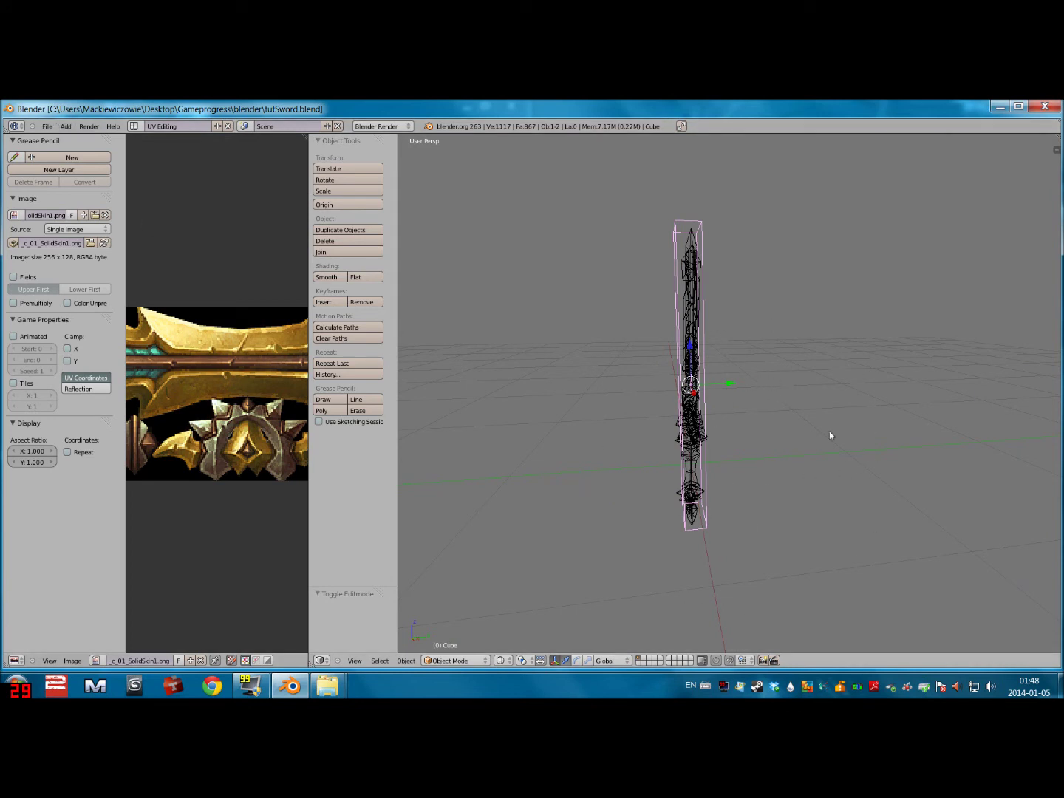
middle_drag(637, 428, 881, 421)
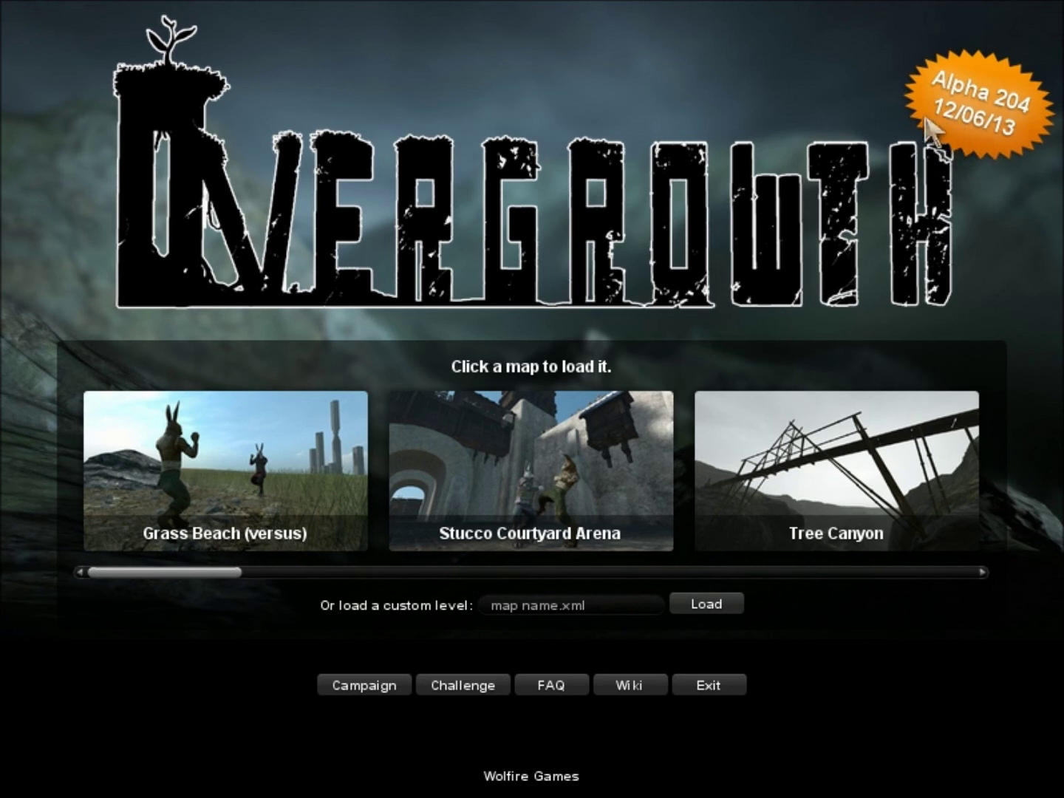
Load a map in Overgrowth, load the custom sword item in the level editor and place it on the sand near the rabbit
drag(202, 573, 720, 564)
click(628, 507)
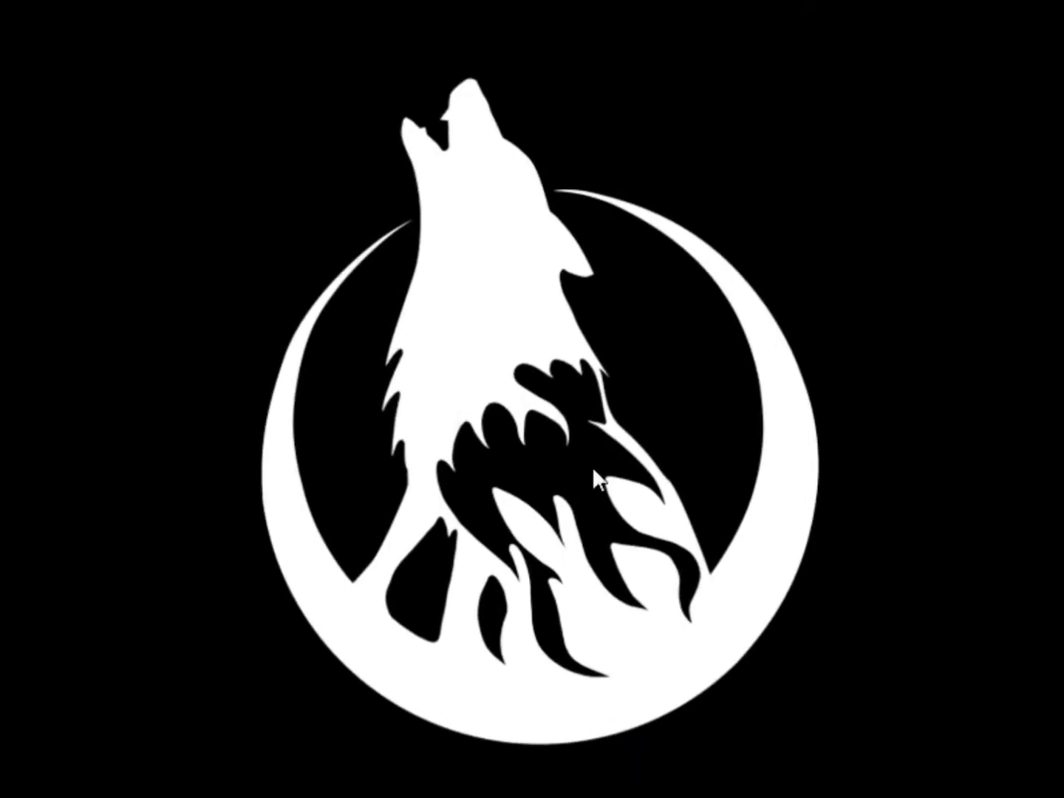
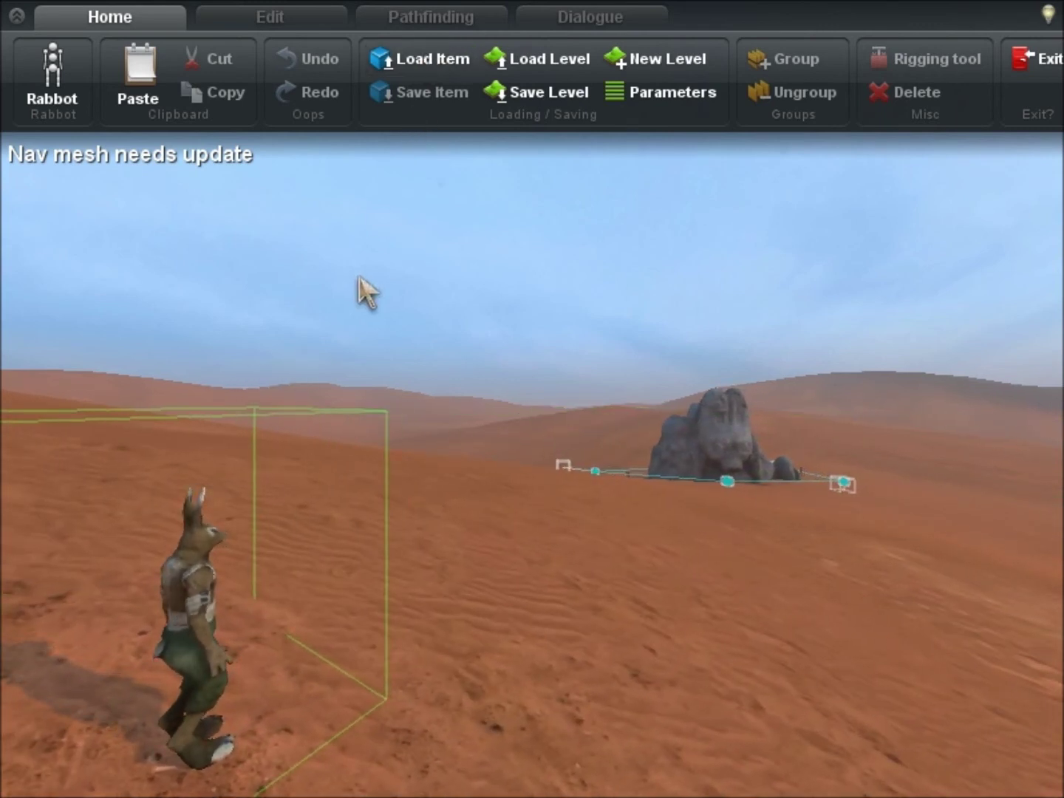
key(ctrl+shift+o)
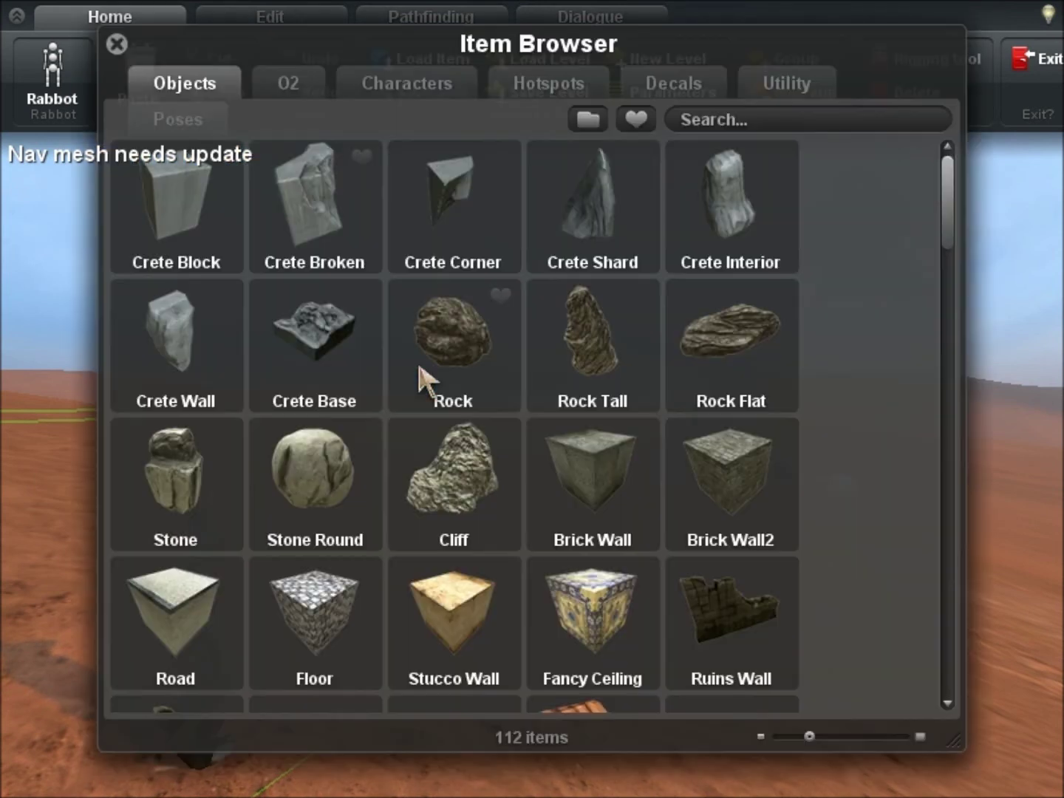
click(589, 119)
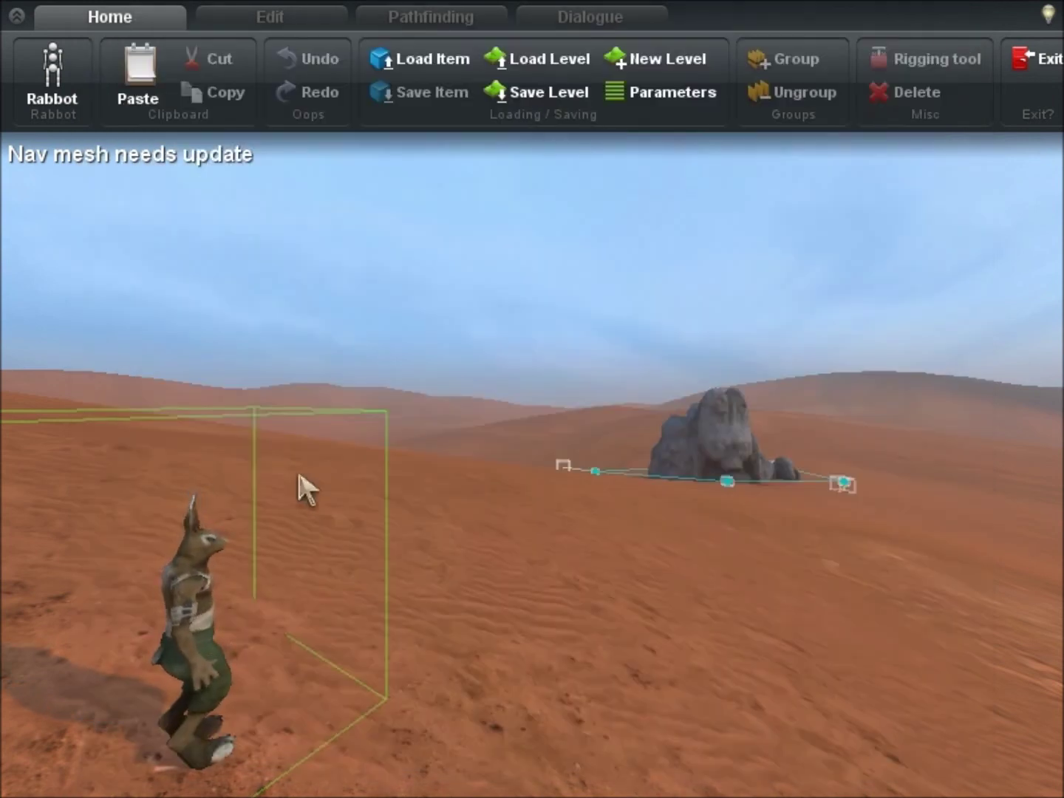
click(596, 591)
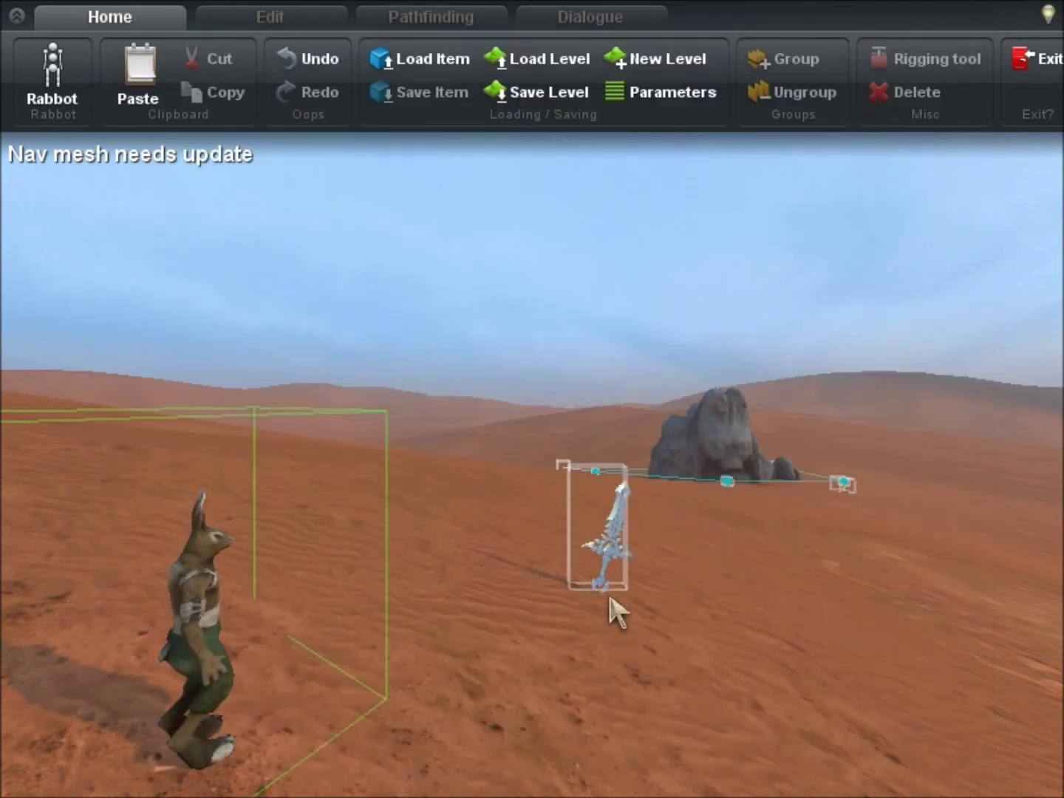
Switch to play mode and test the level by running and jumping with the rabbit around the sword-carrying enemy
click(71, 83)
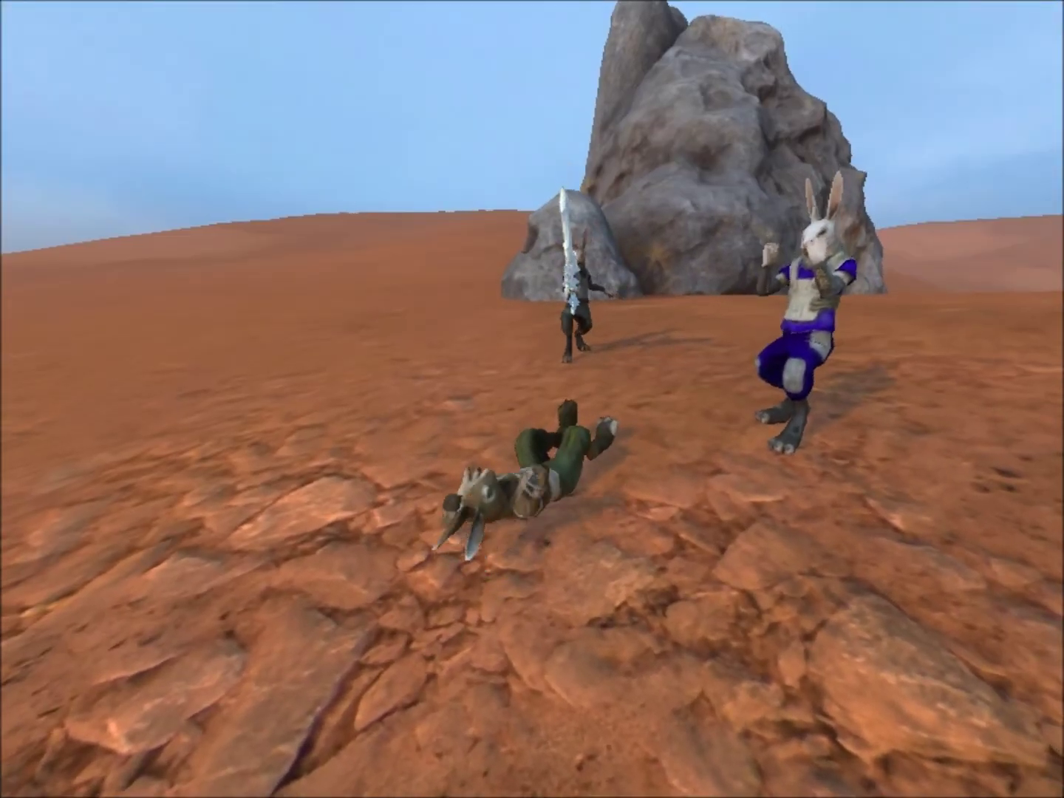
key(w)
key(space)
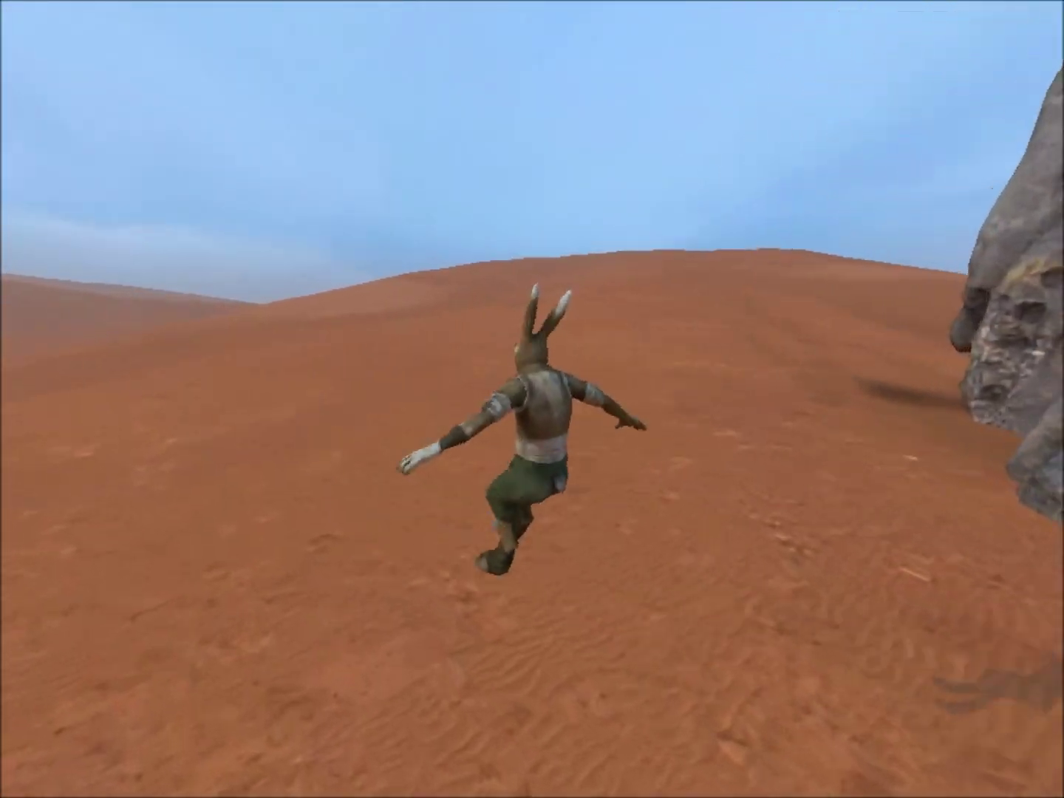
key(s)
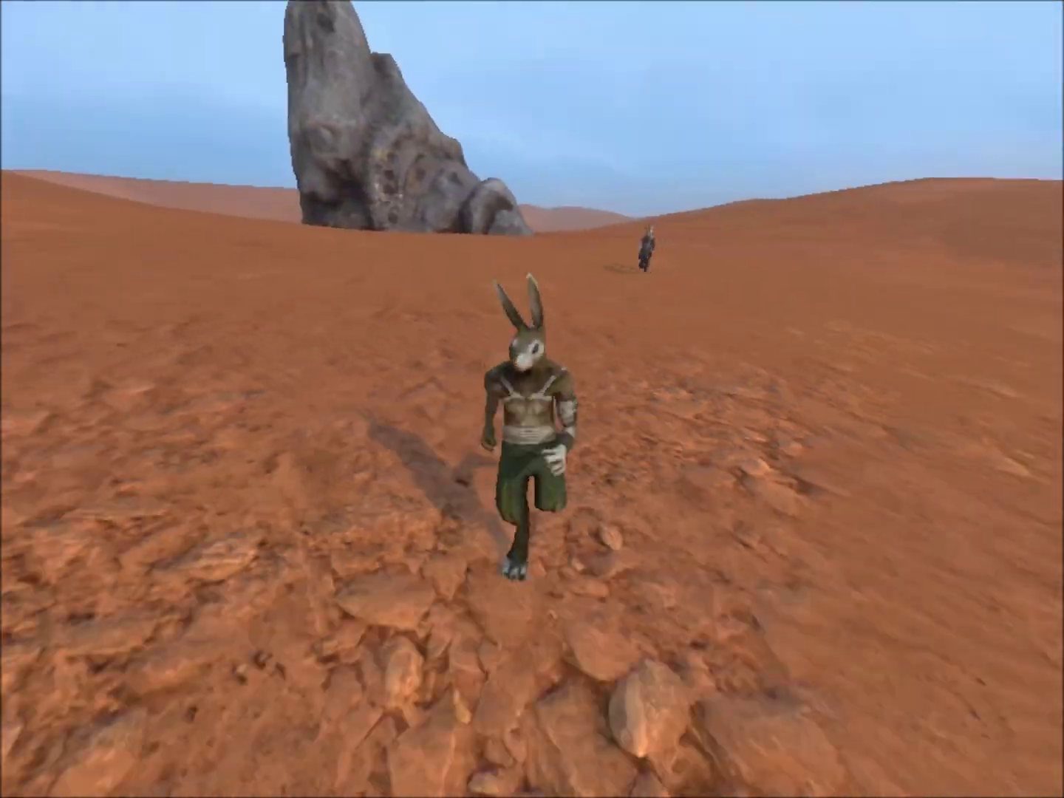
key(d)
key(w)
key(w)
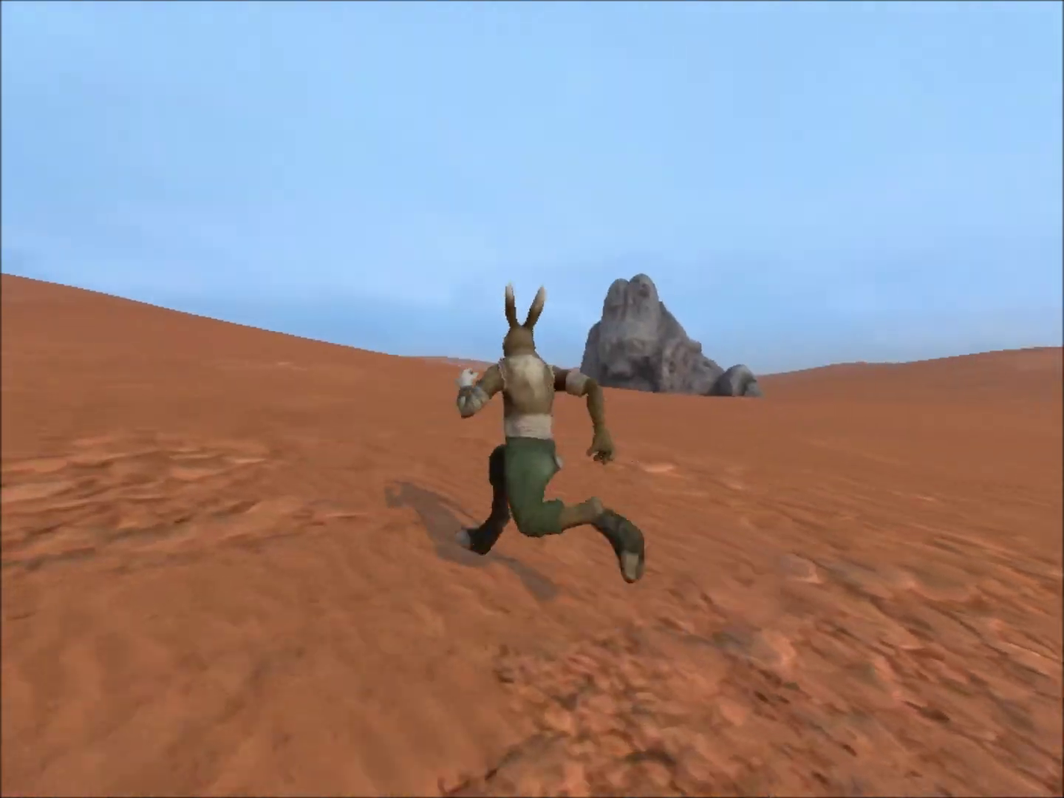
key(a)
key(space)
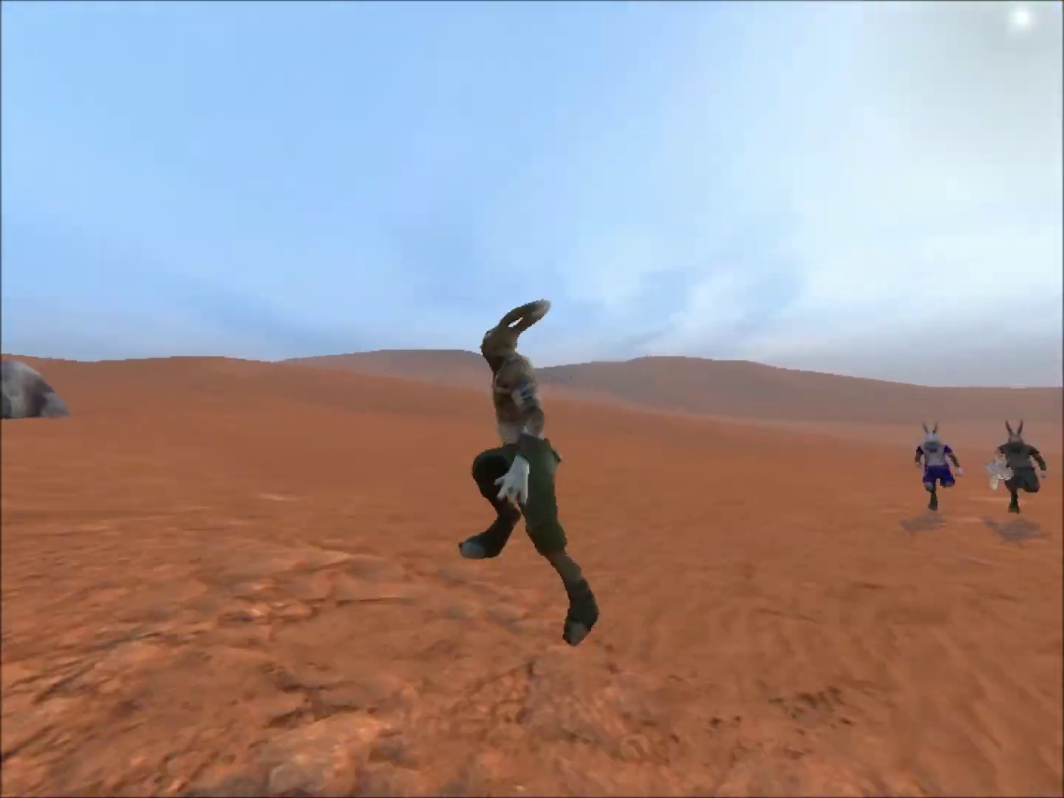
key(s)
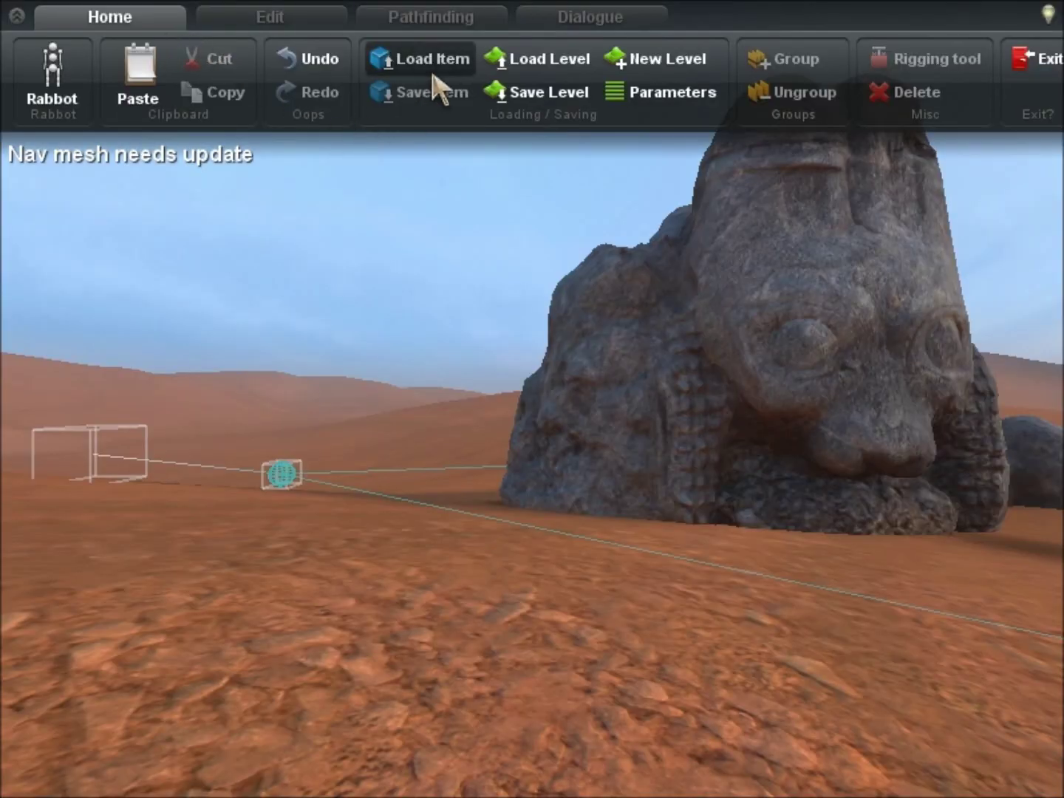
click(433, 72)
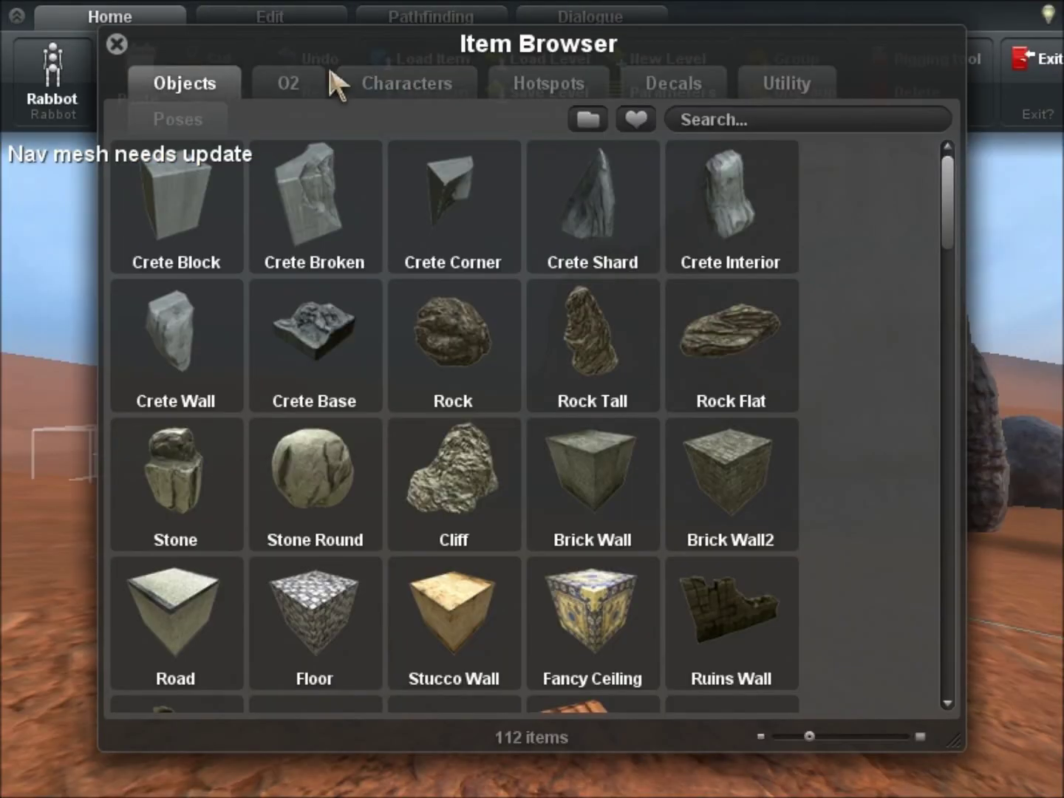
click(116, 44)
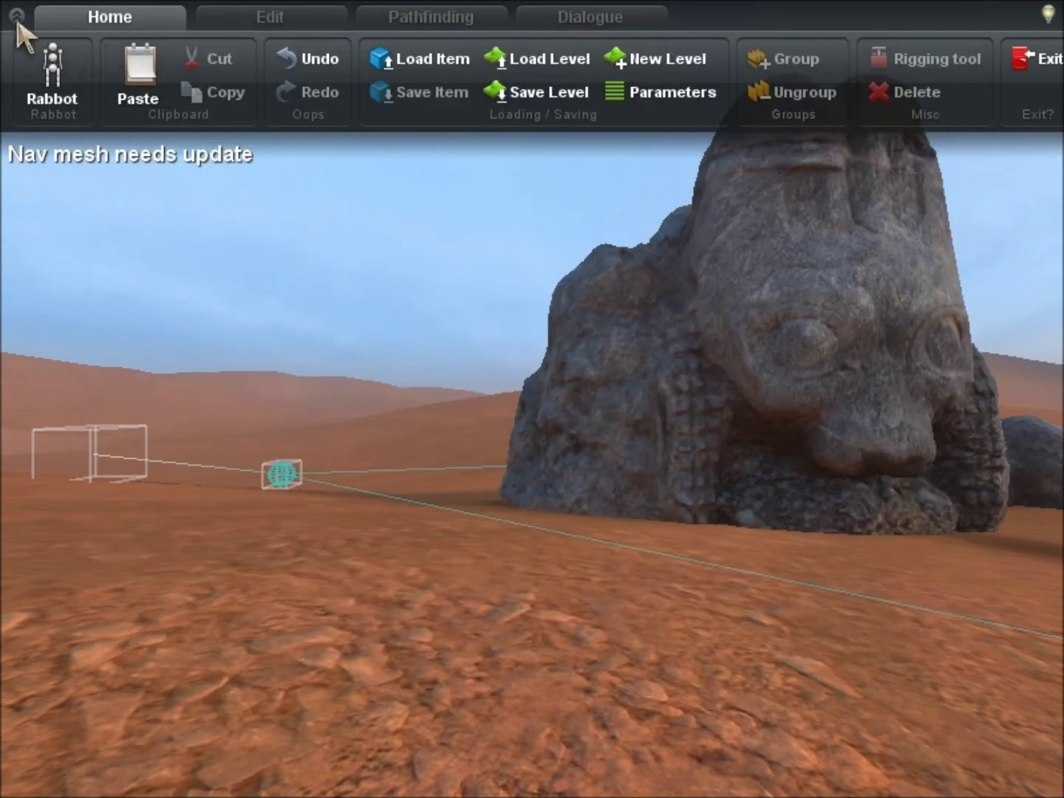
click(17, 15)
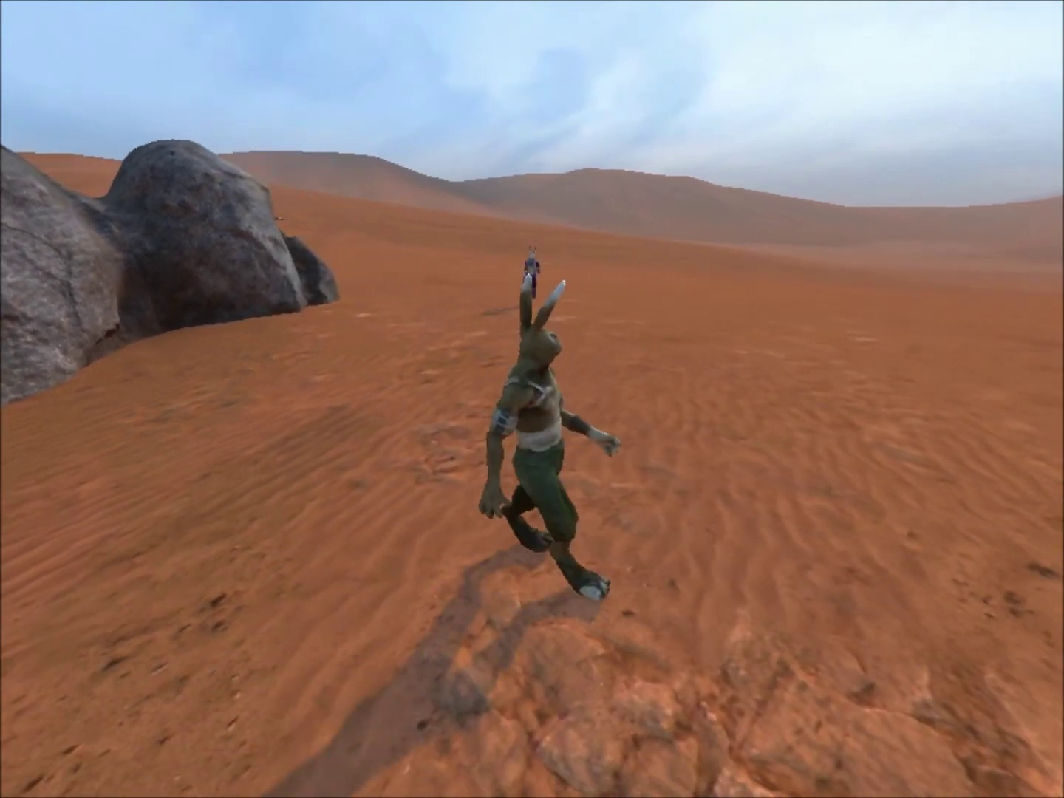
Return to the level editor and look through the Item Browser's objects, examining the built-in swords, knives and other weapons
key(F1)
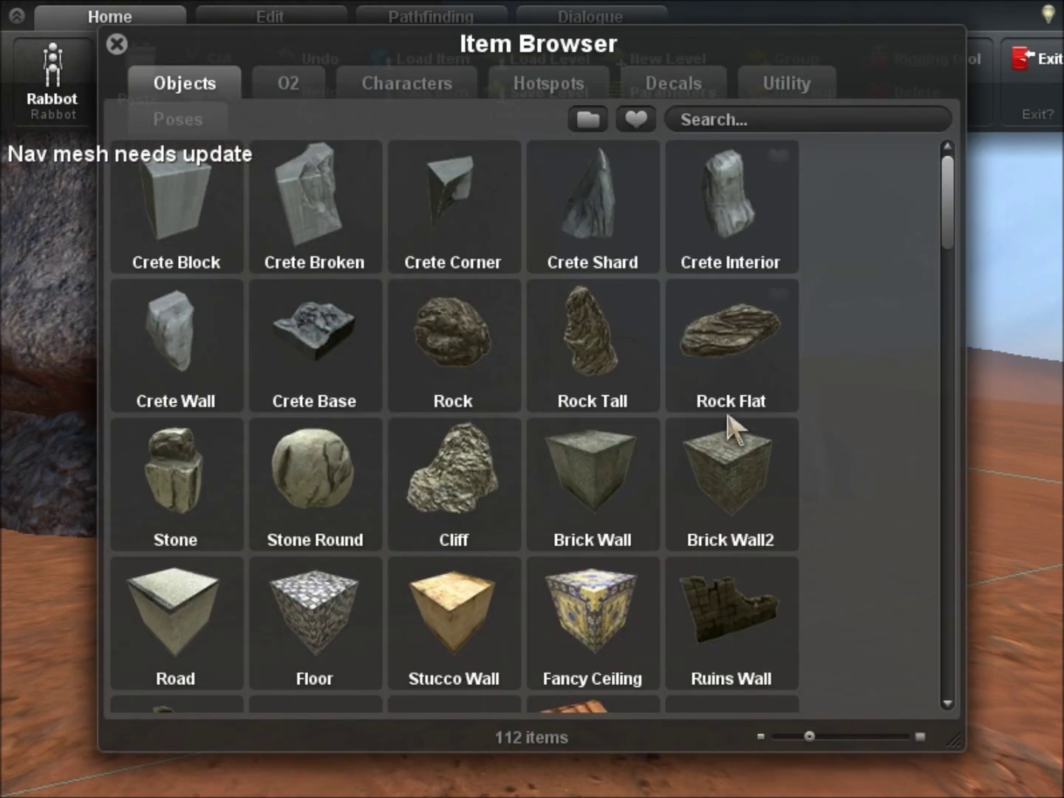
scroll(889, 260, down, 10)
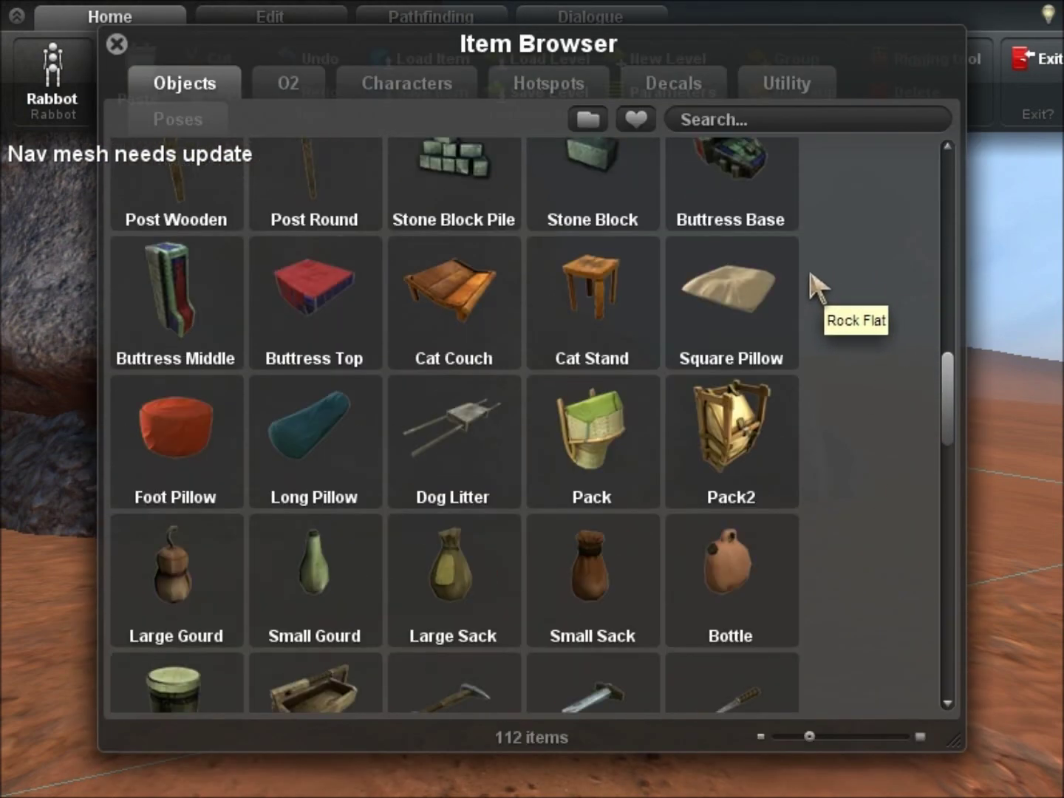
scroll(815, 283, down, 5)
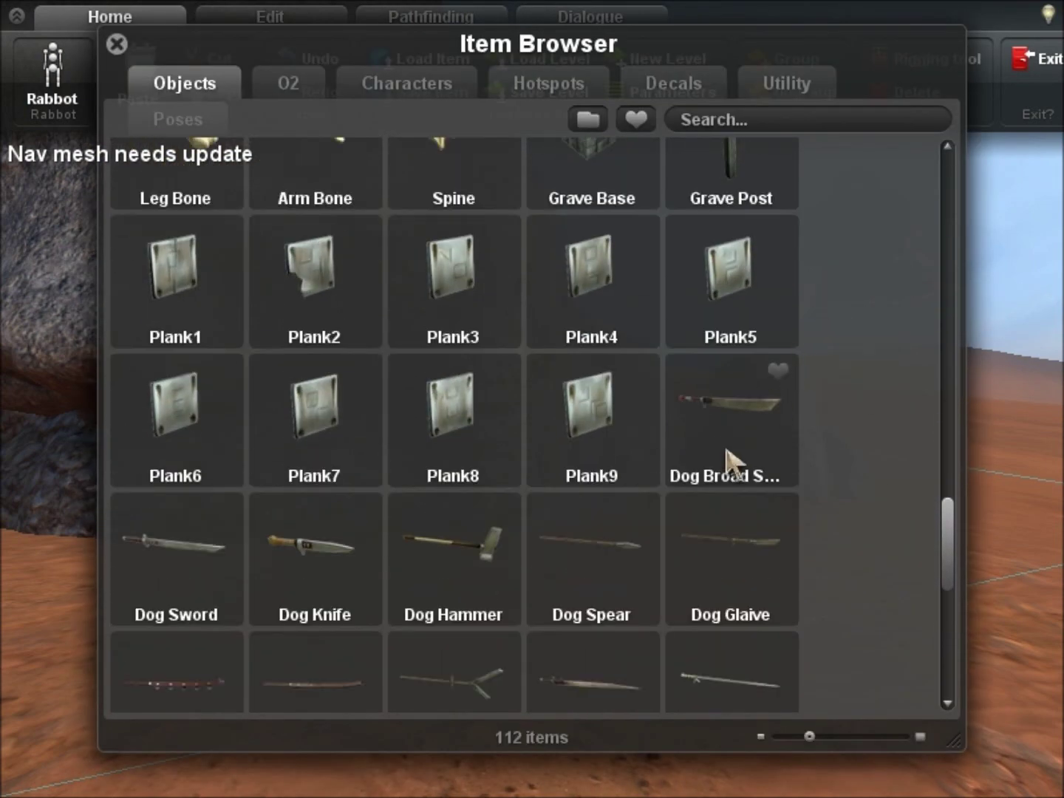
scroll(701, 458, down, 2)
scroll(699, 452, down, 1)
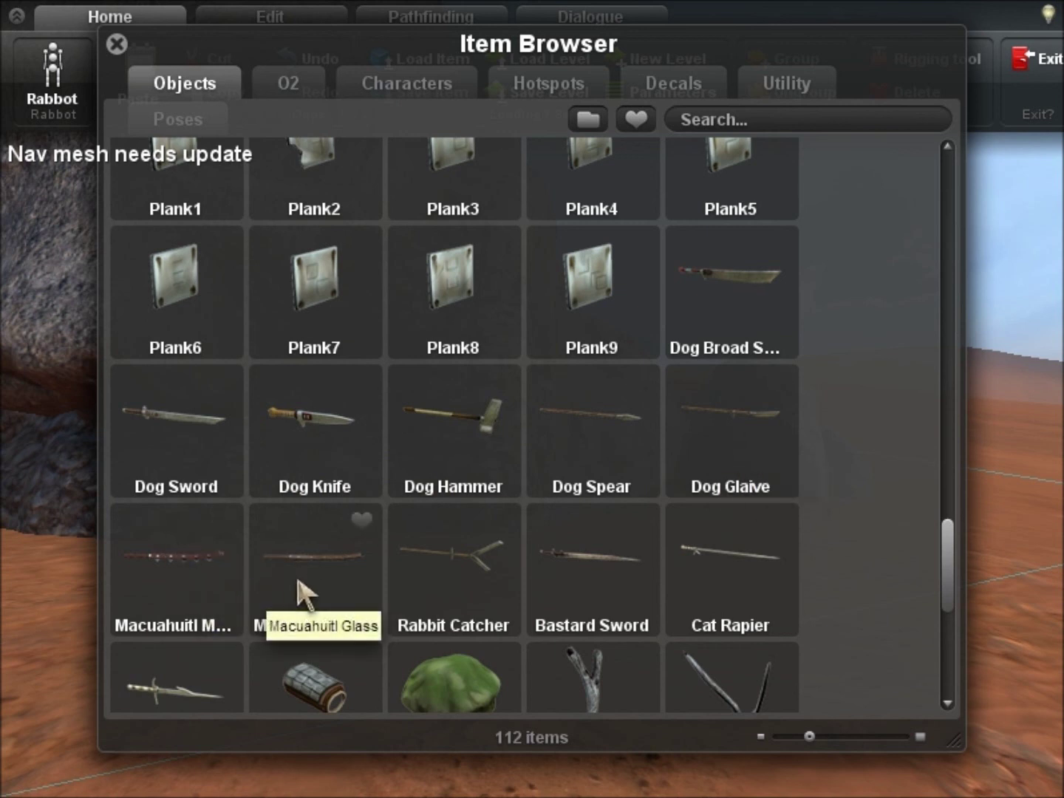
scroll(544, 591, down, 1)
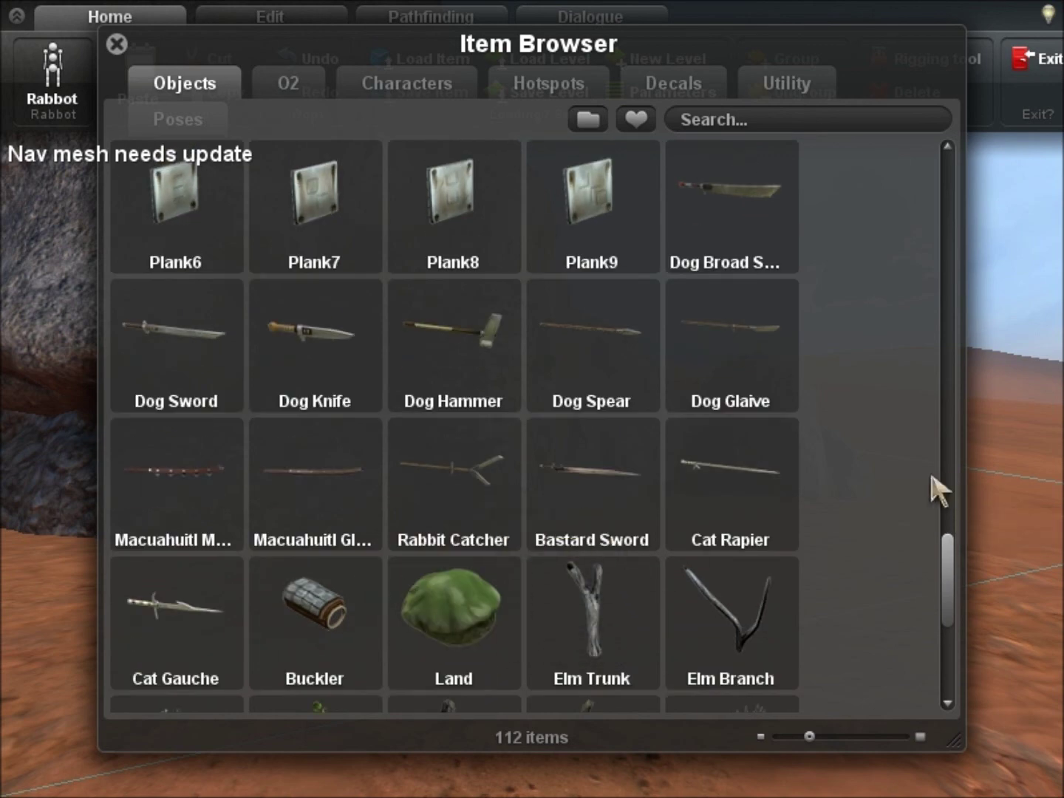
scroll(728, 481, down, 1)
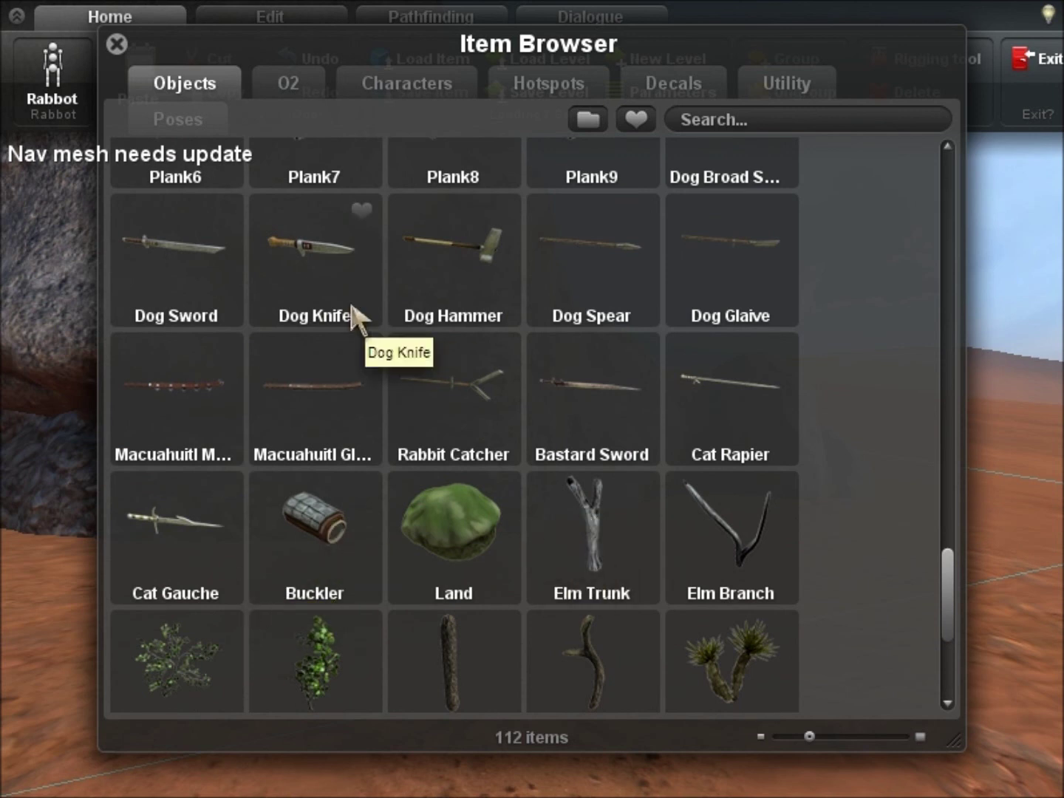
scroll(591, 443, up, 1)
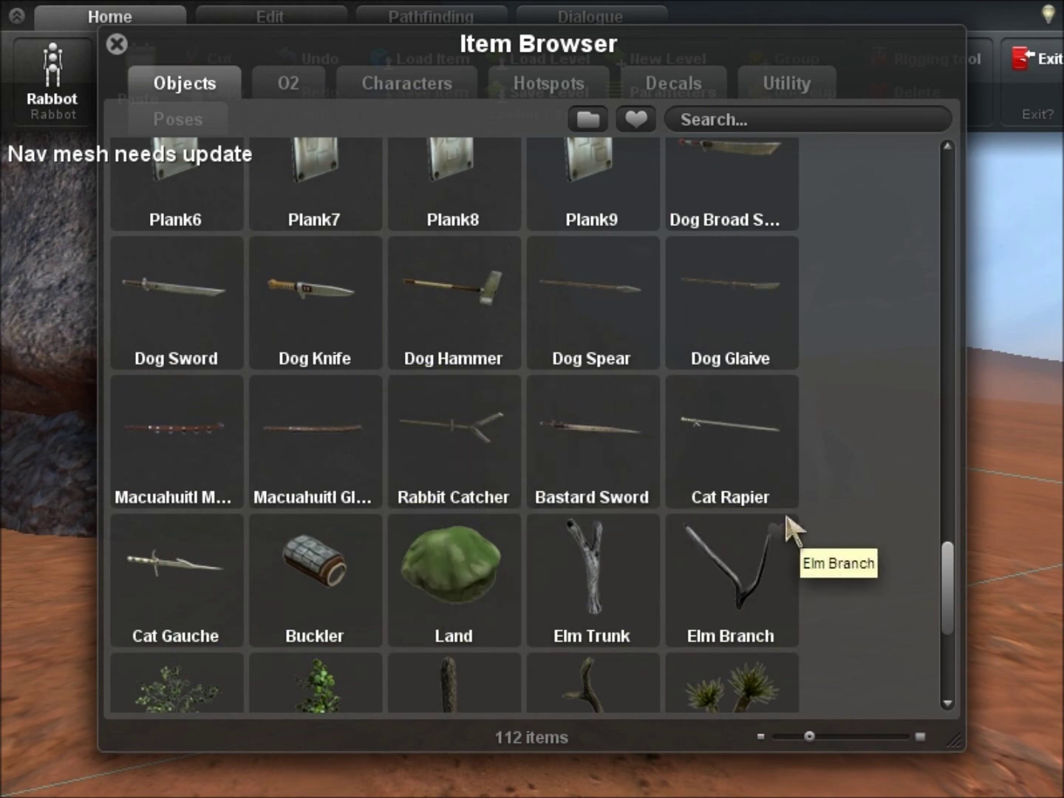
scroll(790, 522, down, 8)
scroll(789, 519, up, 7)
scroll(788, 512, up, 6)
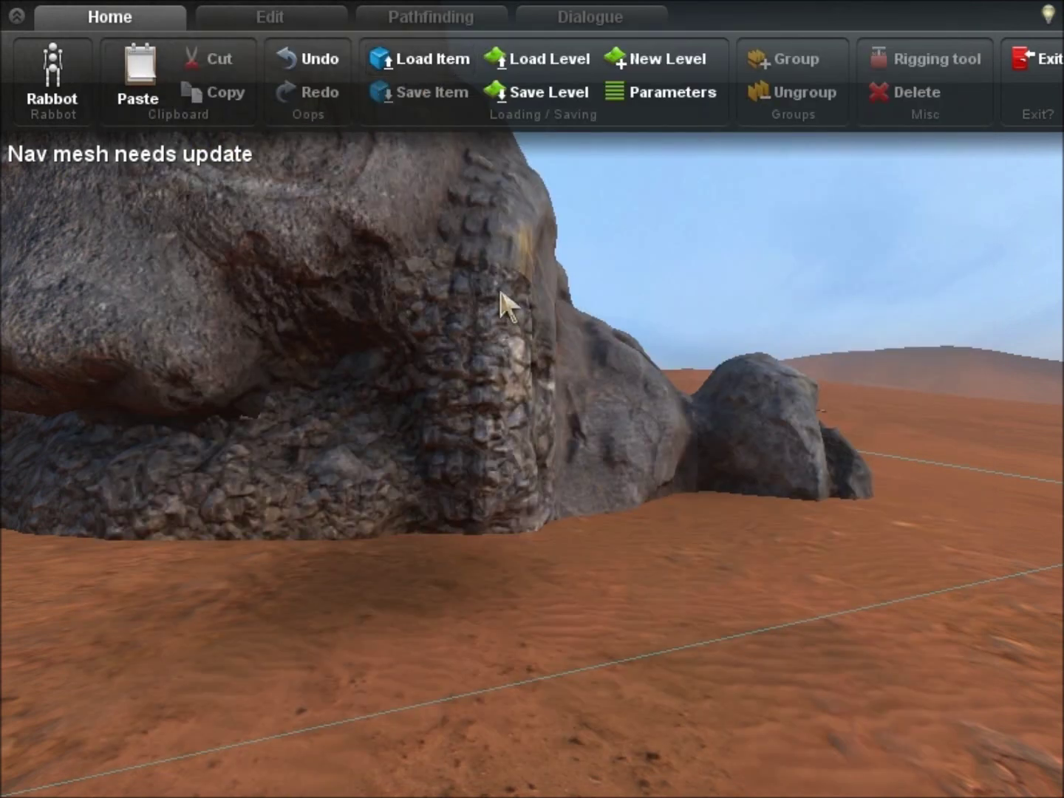
Load the custom sword as an external object and place it upright on the sand in front of the large rock
key(ctrl+l)
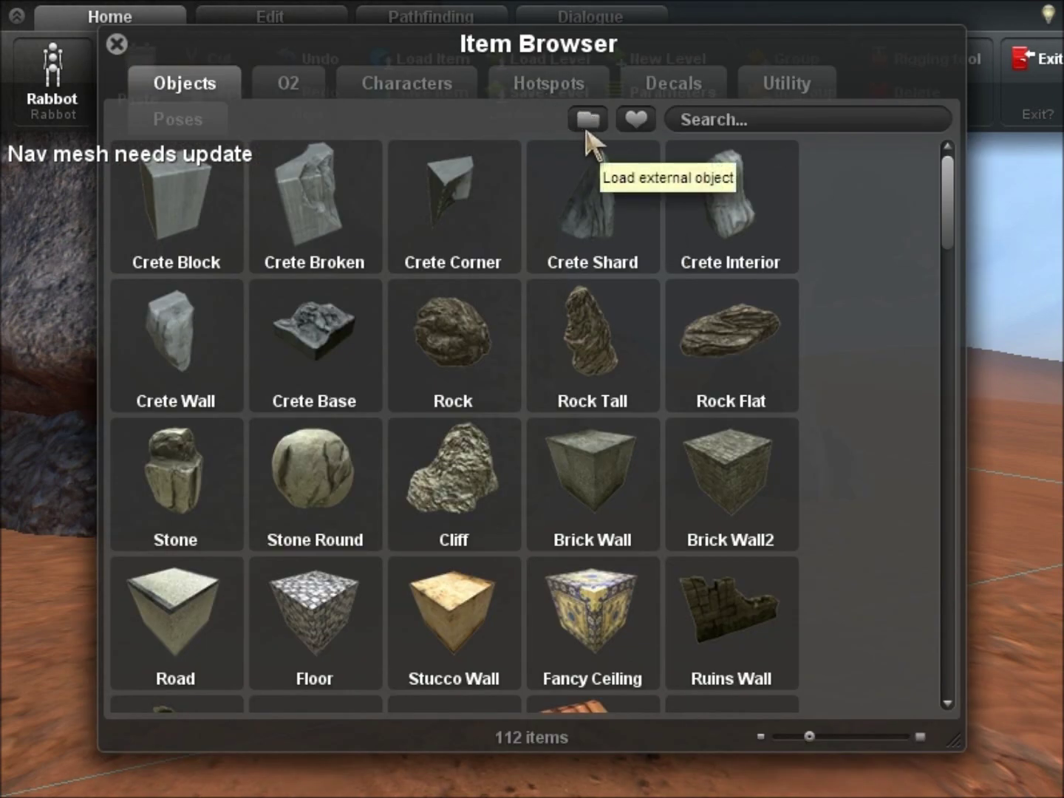
key(ctrl+l)
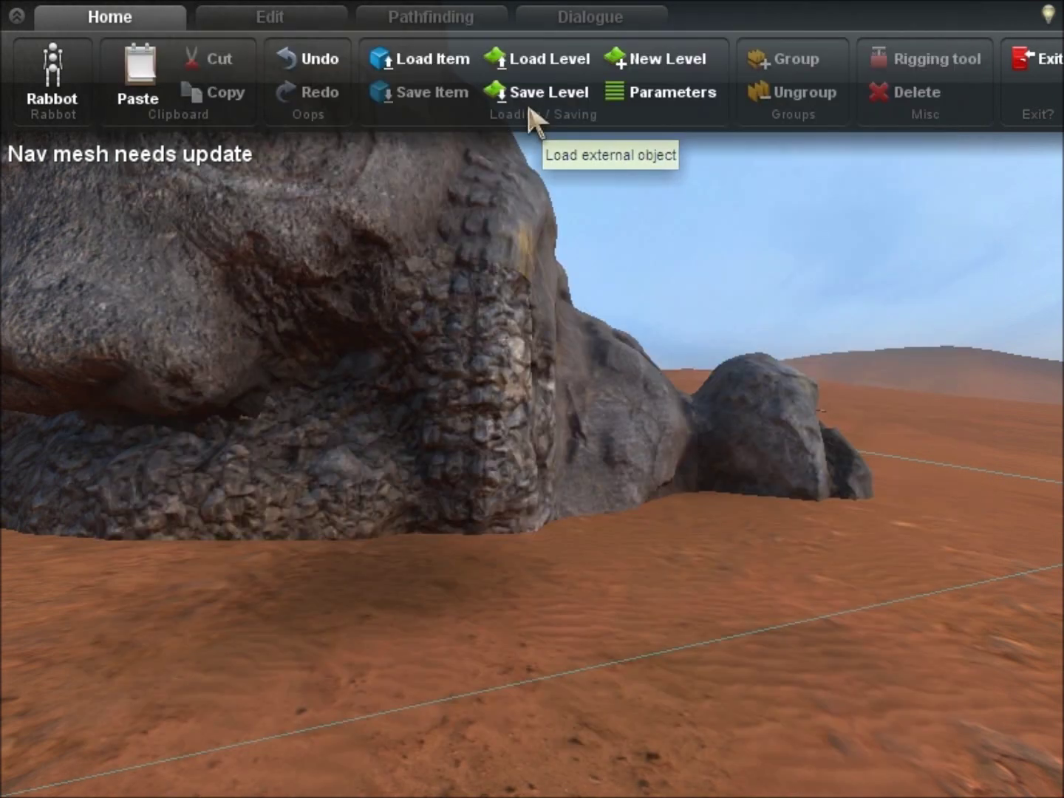
click(733, 719)
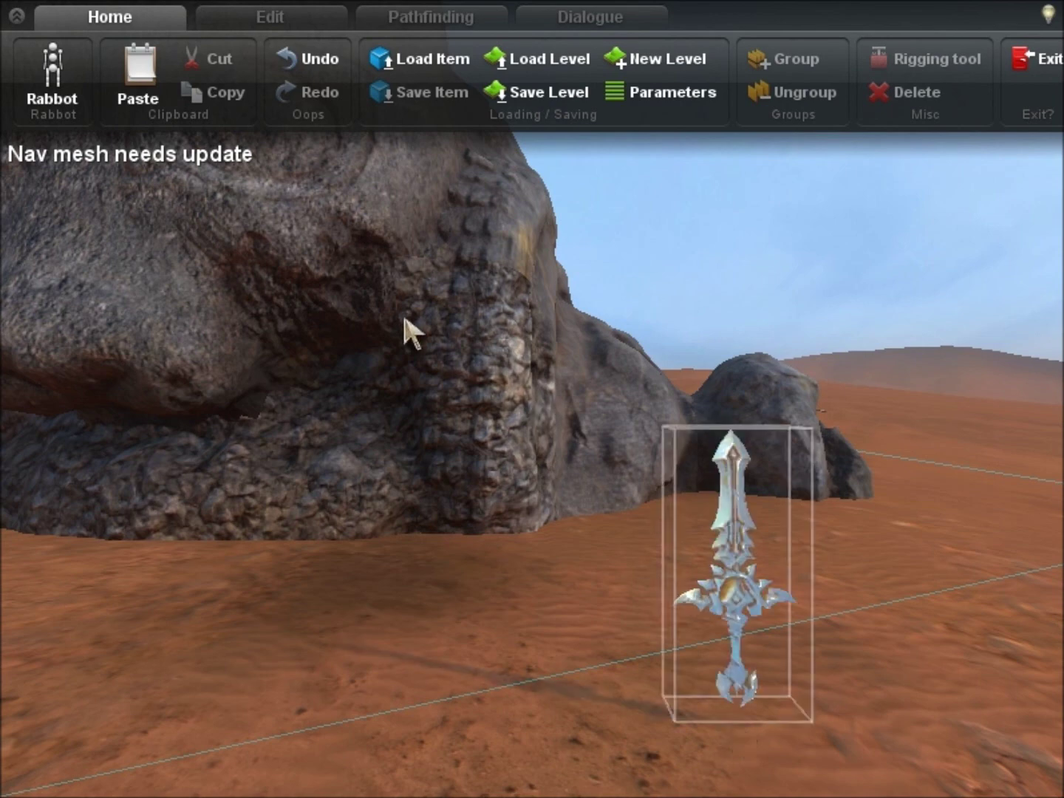
key(w)
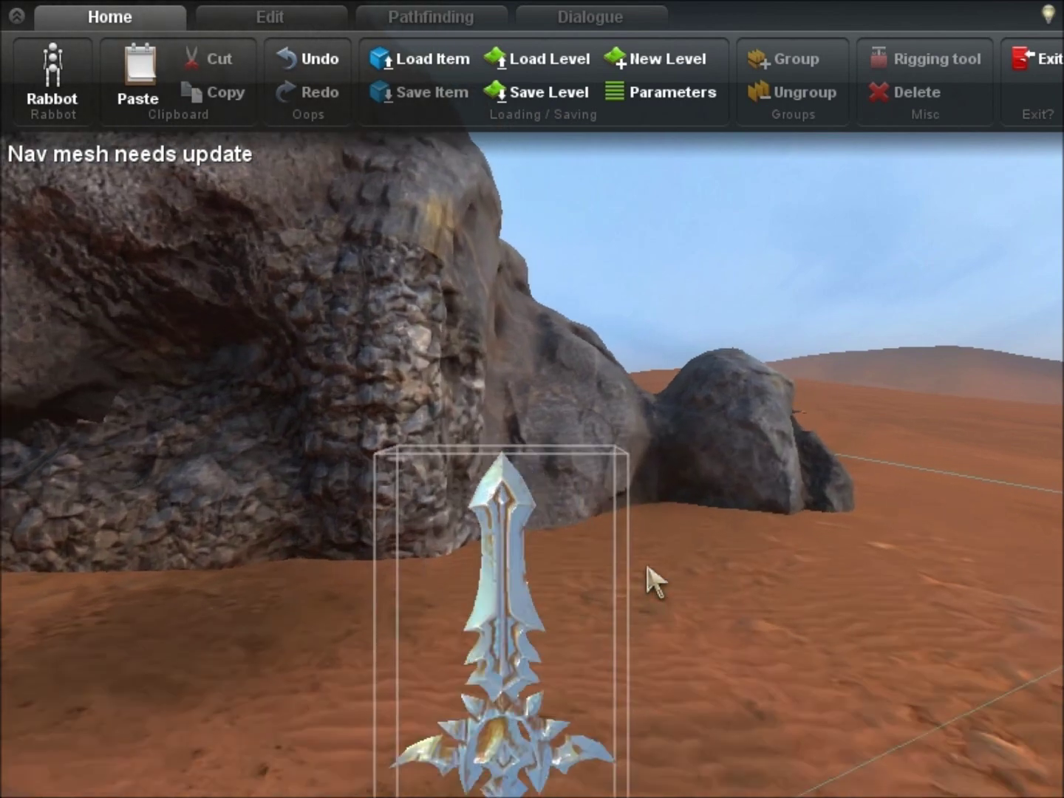
right_drag(641, 449, 684, 435)
key(s)
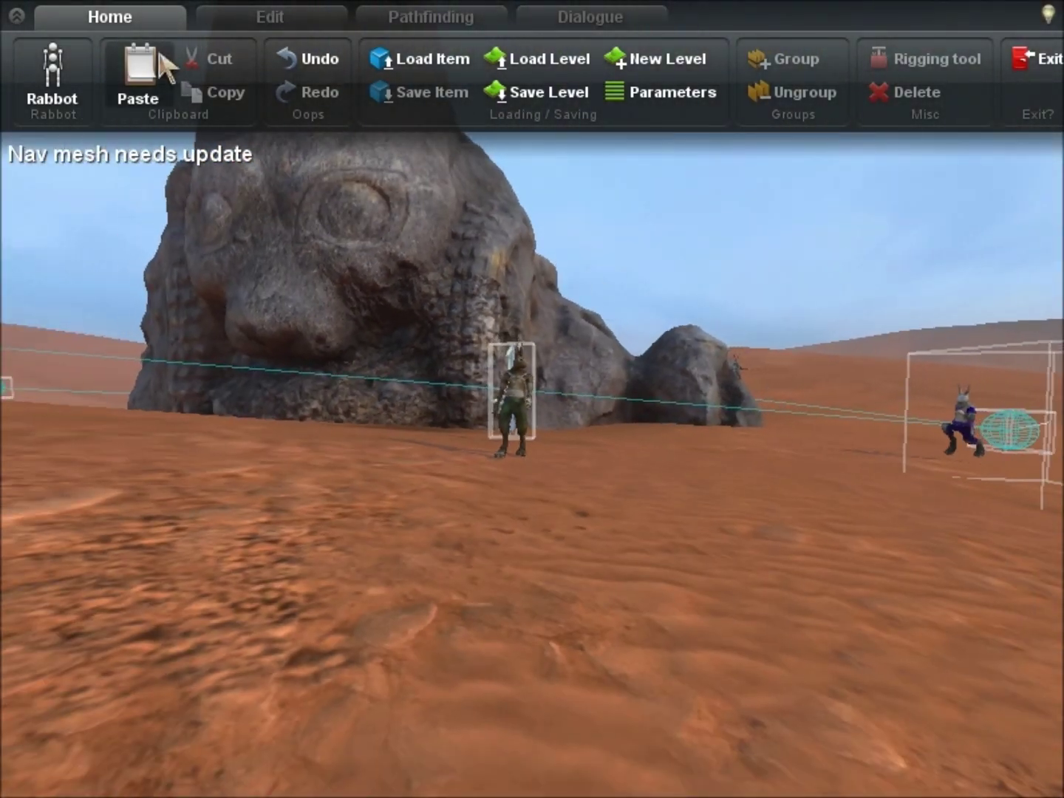
Enter play mode, pick up the custom sword and fight the enemy rabbits with it
click(65, 68)
key(w)
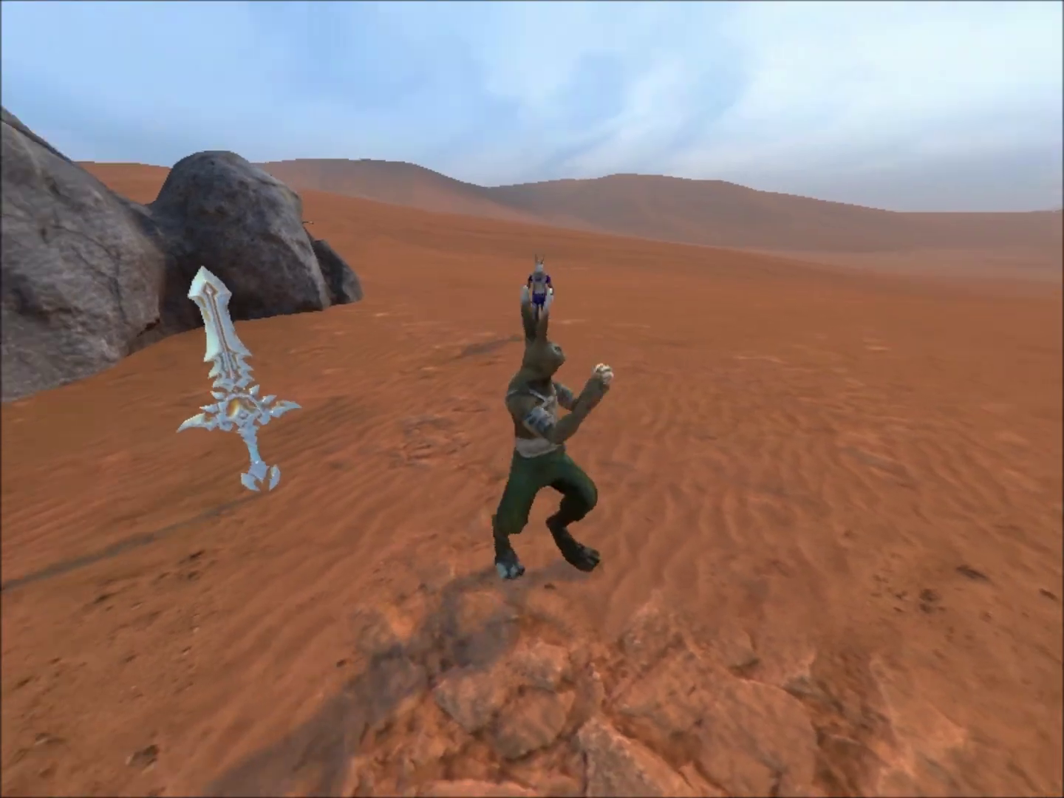
key(space)
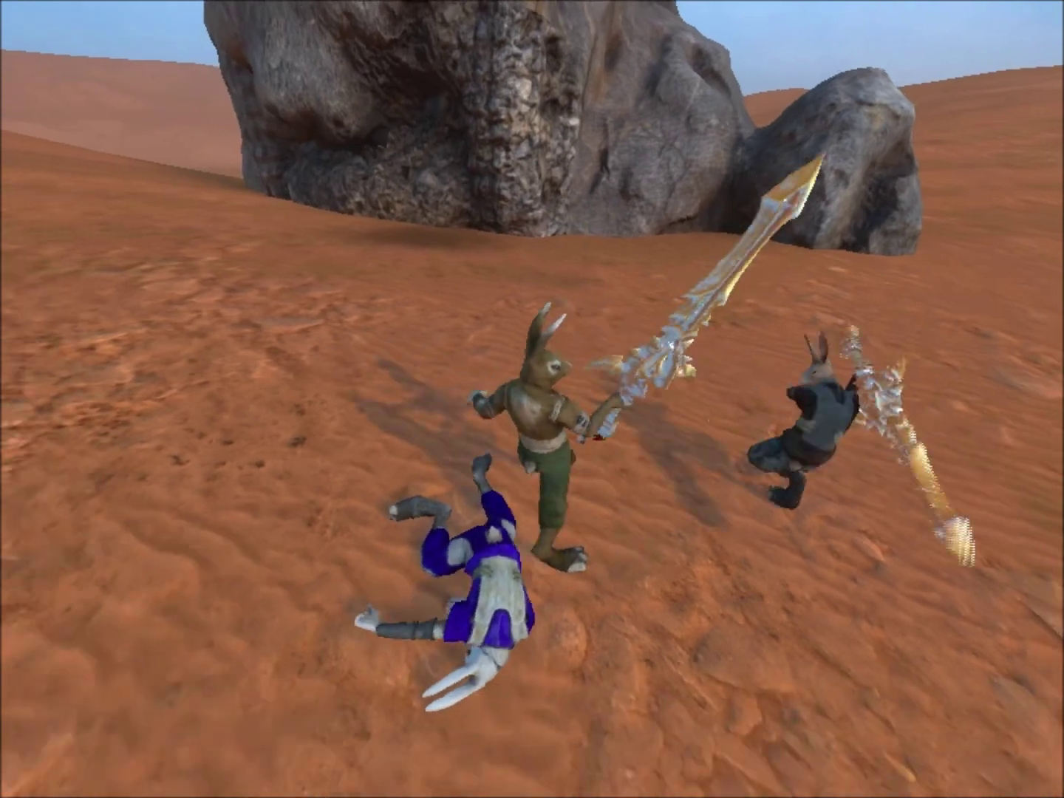
key(s)
key(1)
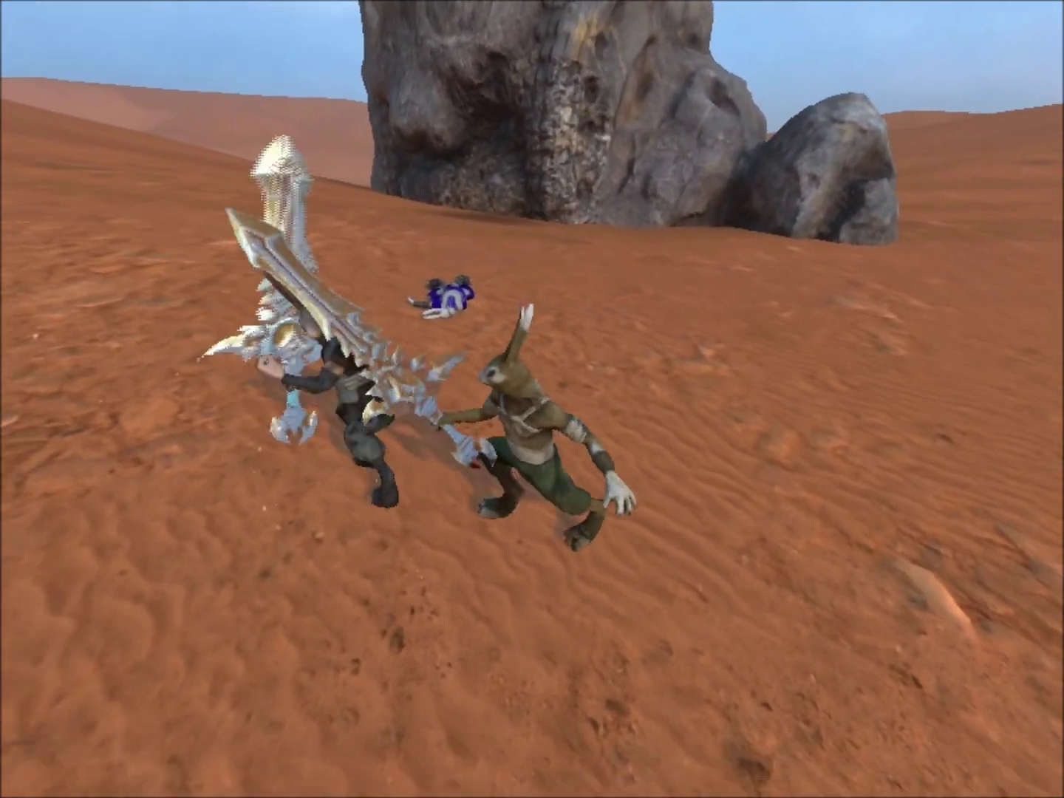
key(d)
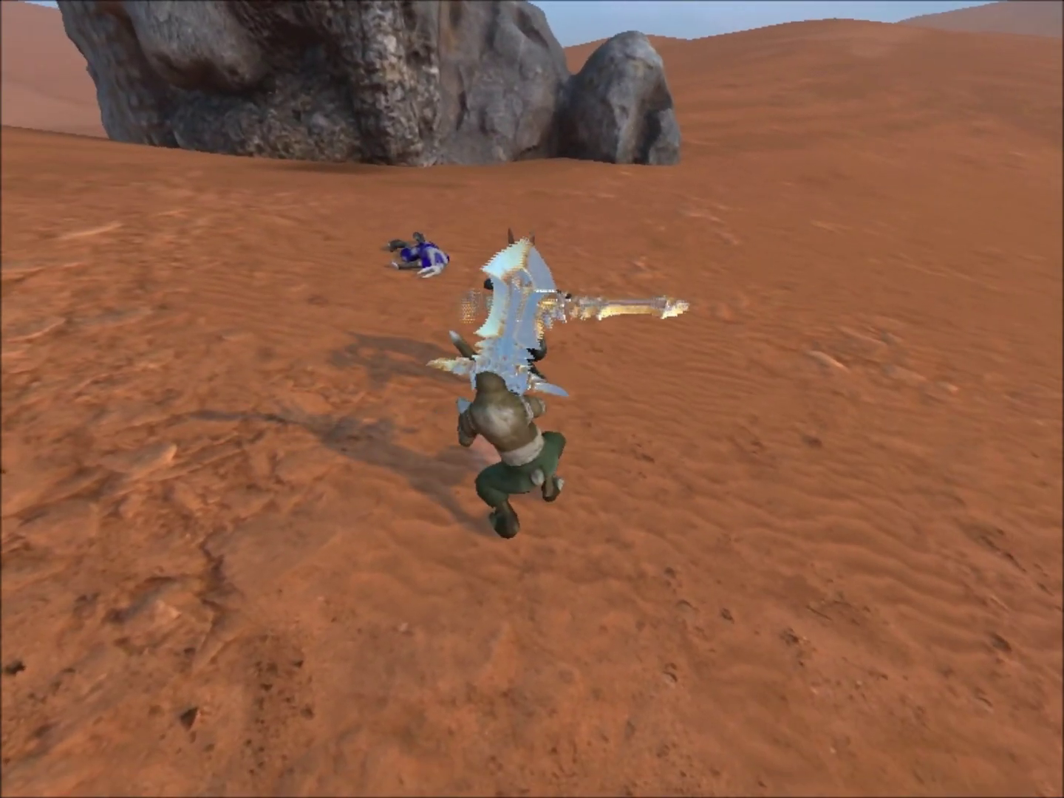